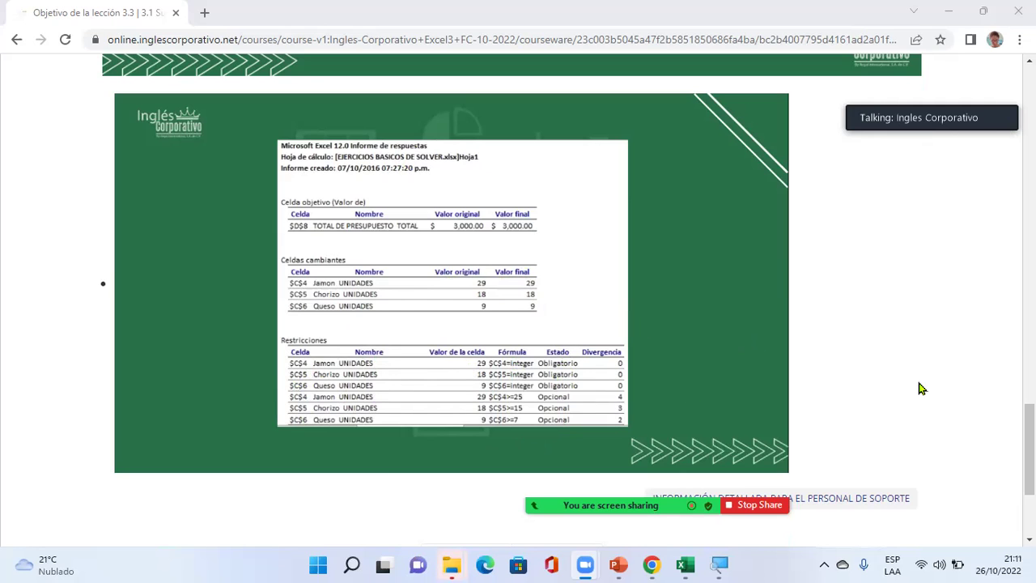
Go to the next course unit, "Restricciones e Informes de Solver", and play its video
{"action": "scroll", "coordinate": [729, 306], "scroll_direction": "down", "scroll_amount": 2}
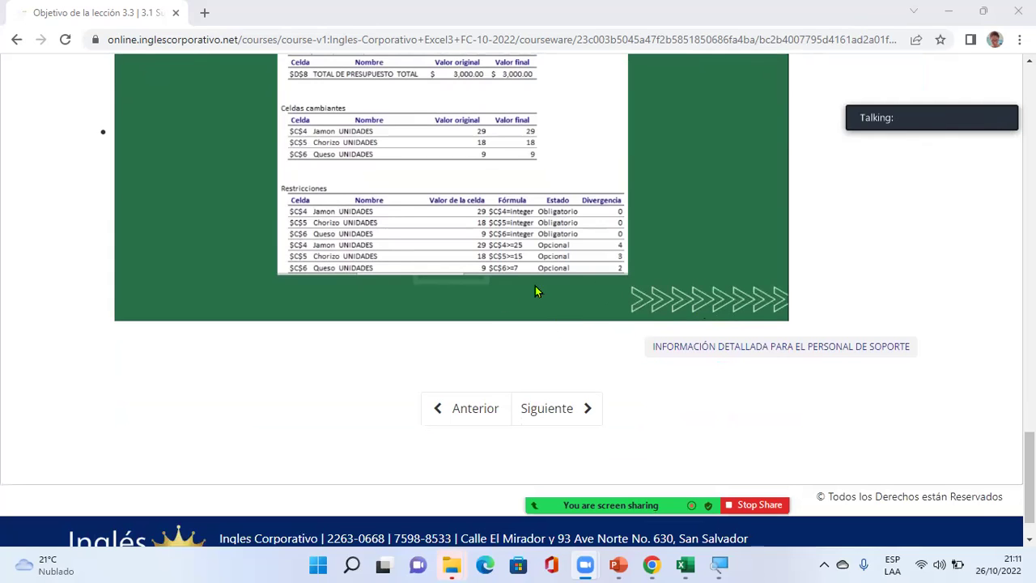
{"action": "left_click", "coordinate": [554, 418]}
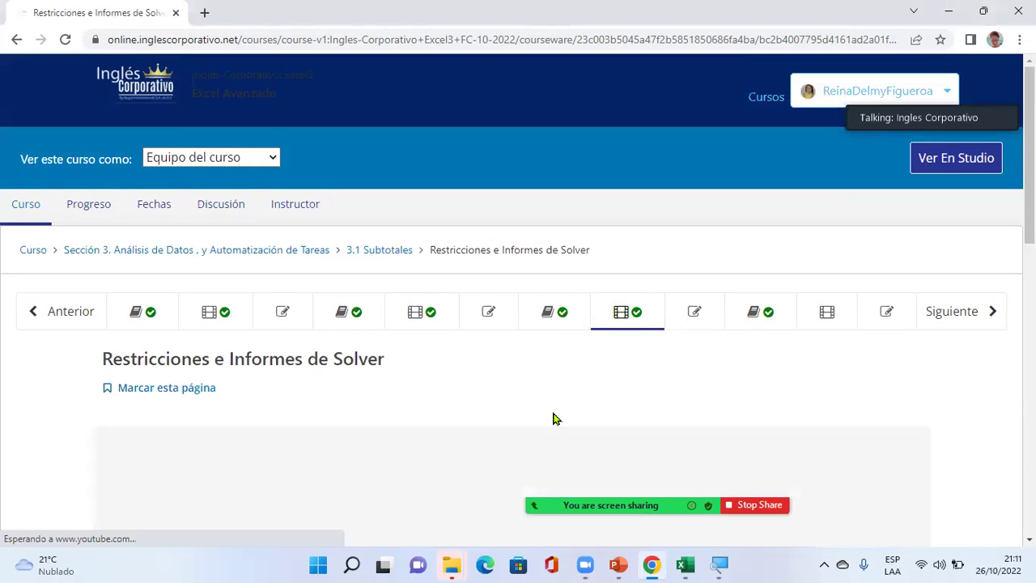
{"action": "scroll", "coordinate": [554, 418], "scroll_direction": "down", "scroll_amount": 2}
{"action": "scroll", "coordinate": [555, 418], "scroll_direction": "down", "scroll_amount": 2}
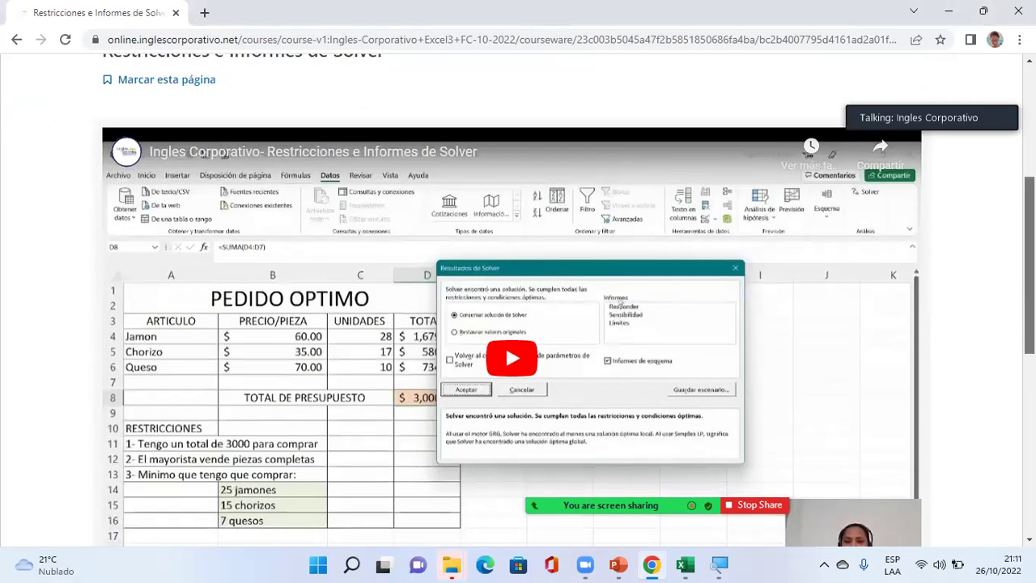
{"action": "scroll", "coordinate": [555, 418], "scroll_direction": "down", "scroll_amount": 1}
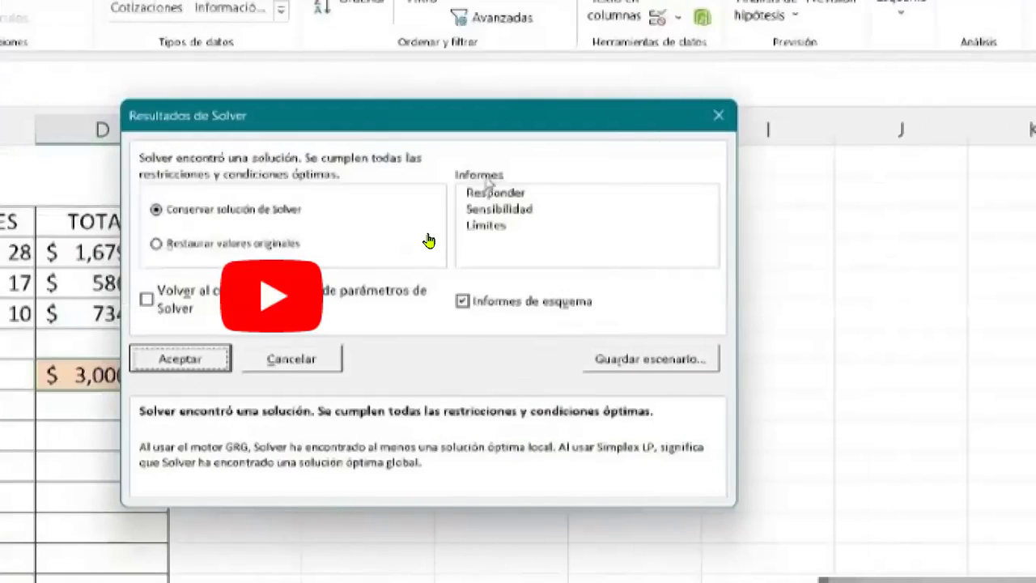
{"action": "left_click", "coordinate": [509, 313]}
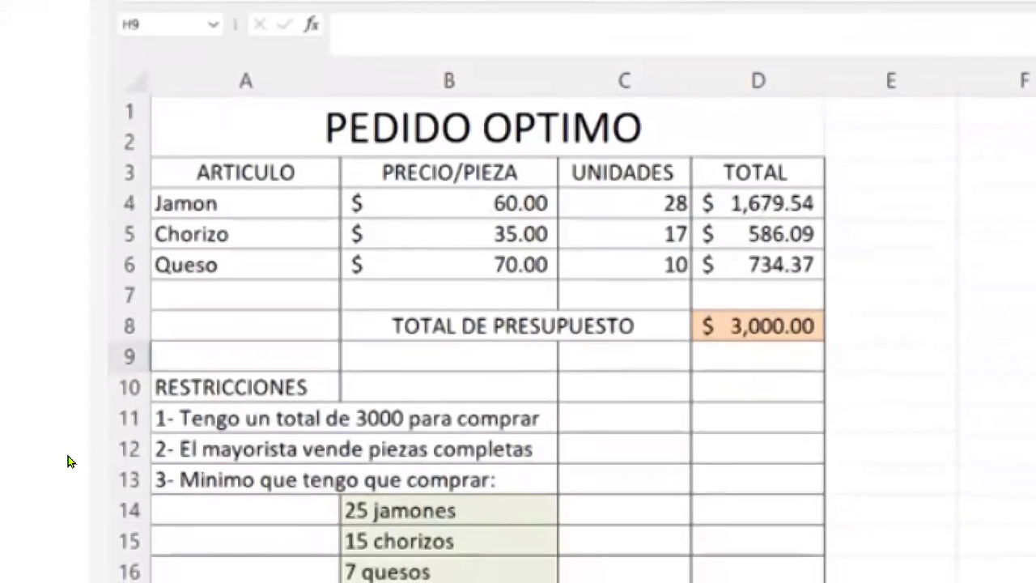
Open the Solver parameters for the total budget cell D8 and reposition the dialog over the worksheet
{"action": "left_click", "coordinate": [742, 326]}
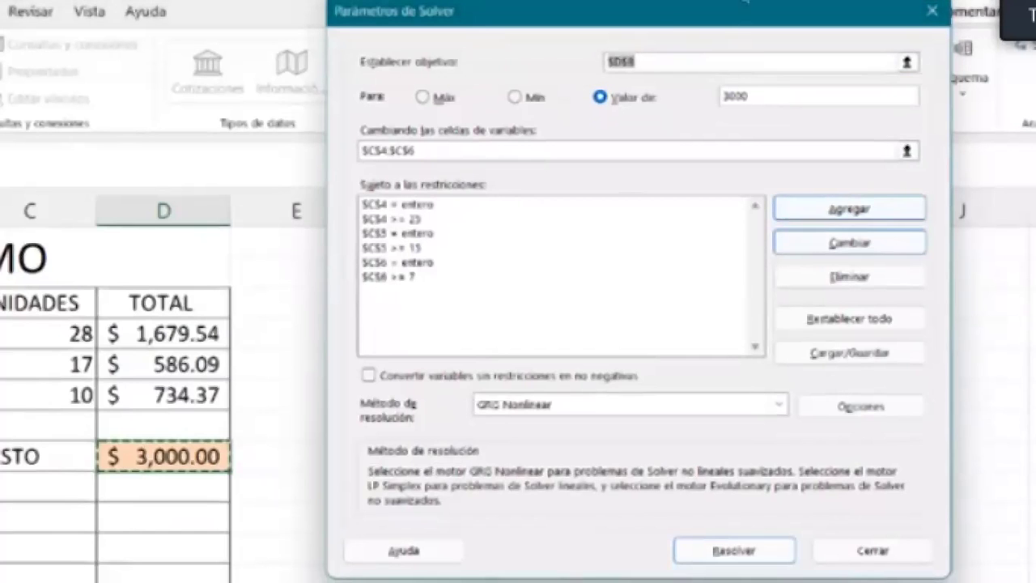
{"action": "left_click_drag", "start_coordinate": [666, 22], "coordinate": [657, 26]}
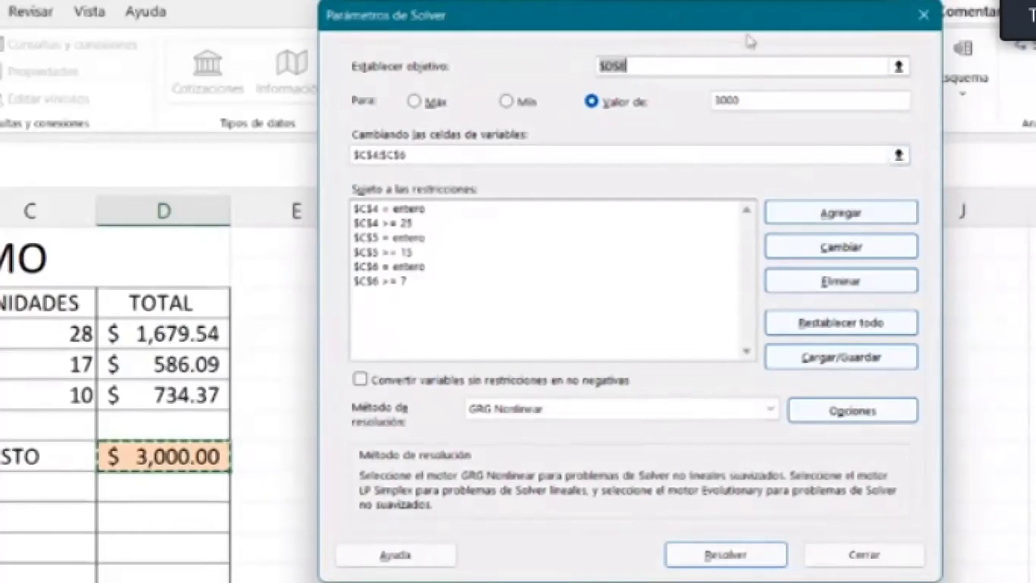
{"action": "left_click_drag", "start_coordinate": [760, 25], "coordinate": [766, 51]}
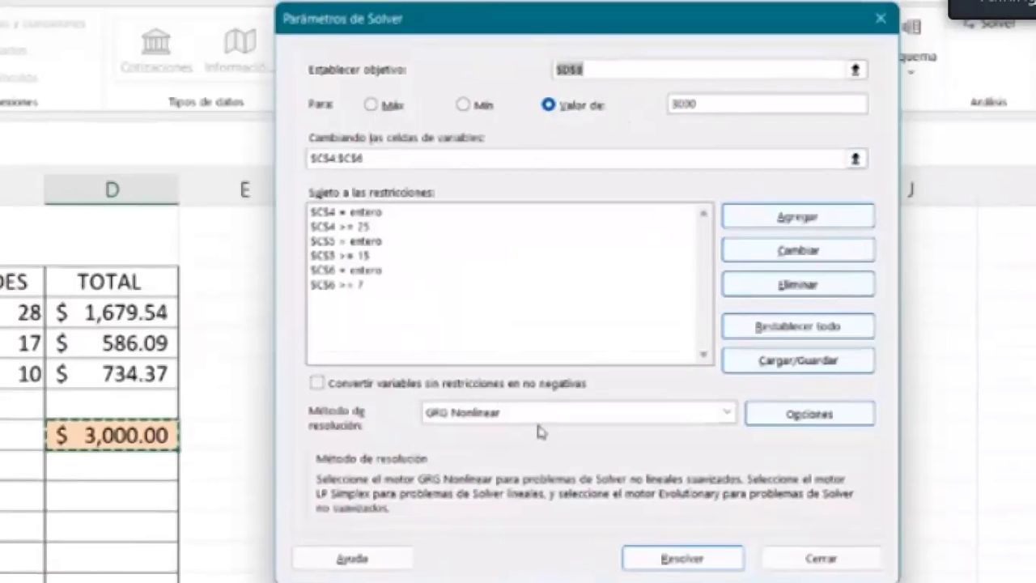
Examine the relation options offered for a new Solver constraint, and leave without adding one
{"action": "left_click", "coordinate": [359, 215]}
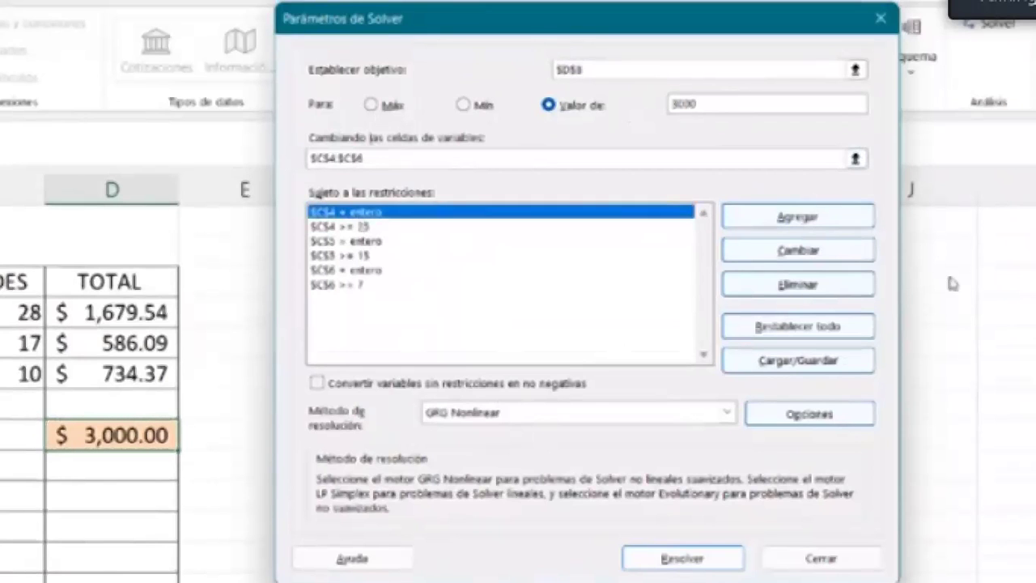
{"action": "left_click", "coordinate": [833, 223]}
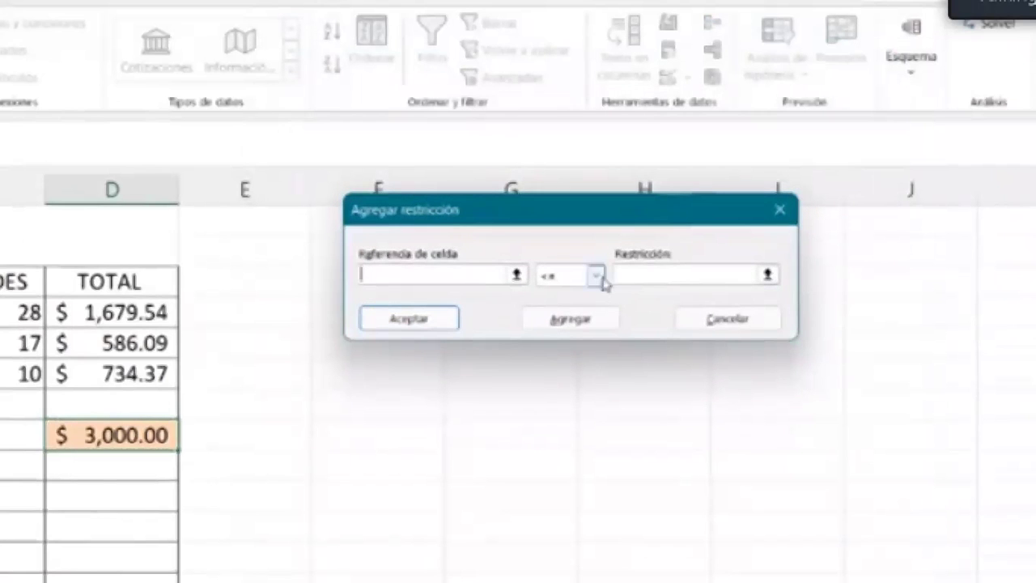
{"action": "left_click", "coordinate": [599, 277]}
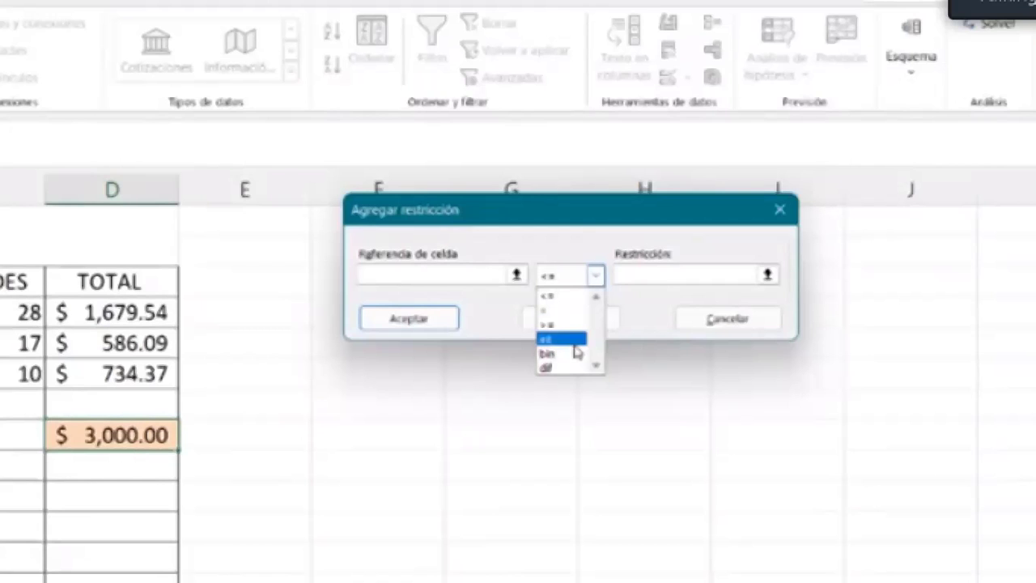
{"action": "key", "text": "Down"}
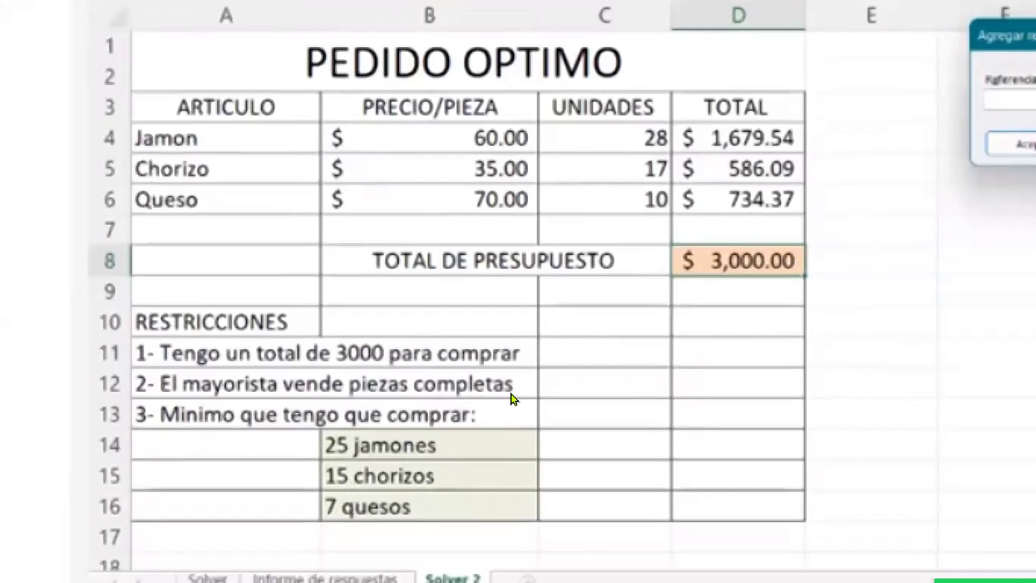
{"action": "left_click", "coordinate": [999, 100]}
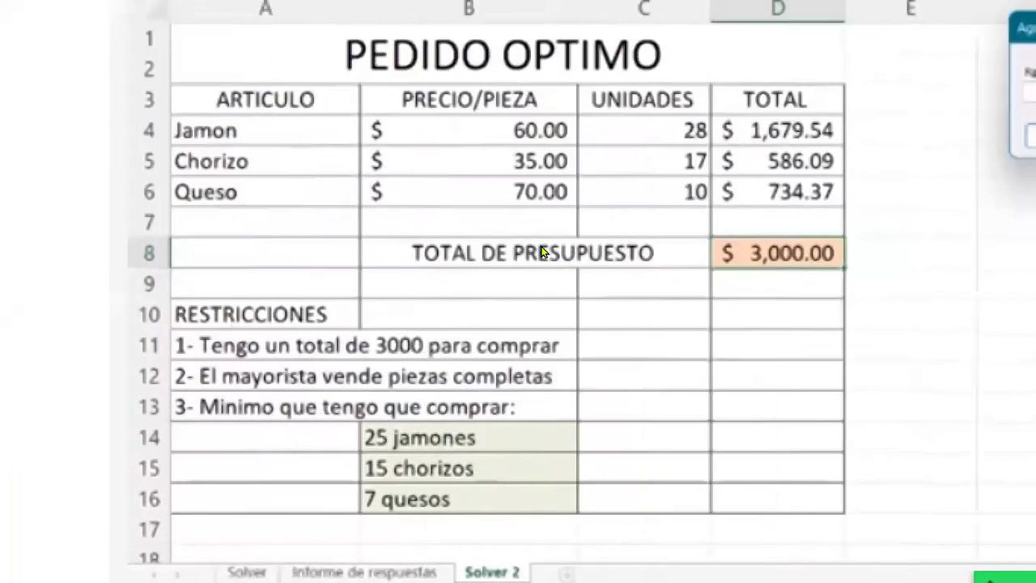
{"action": "key", "text": "Escape"}
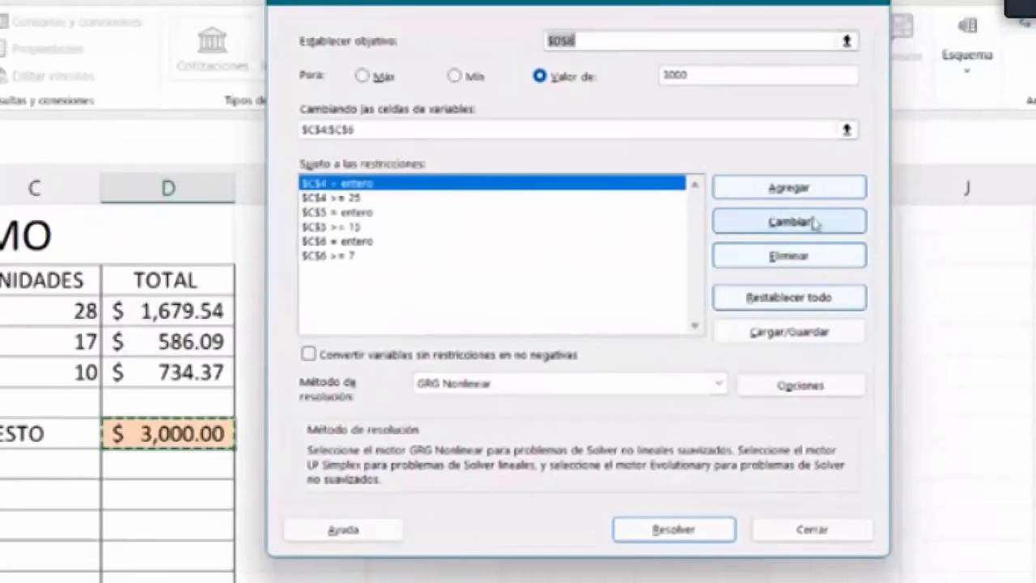
Solve the model, keeping the Solver solution, and generate the Responder report with outline reports enabled
{"action": "left_click", "coordinate": [675, 530]}
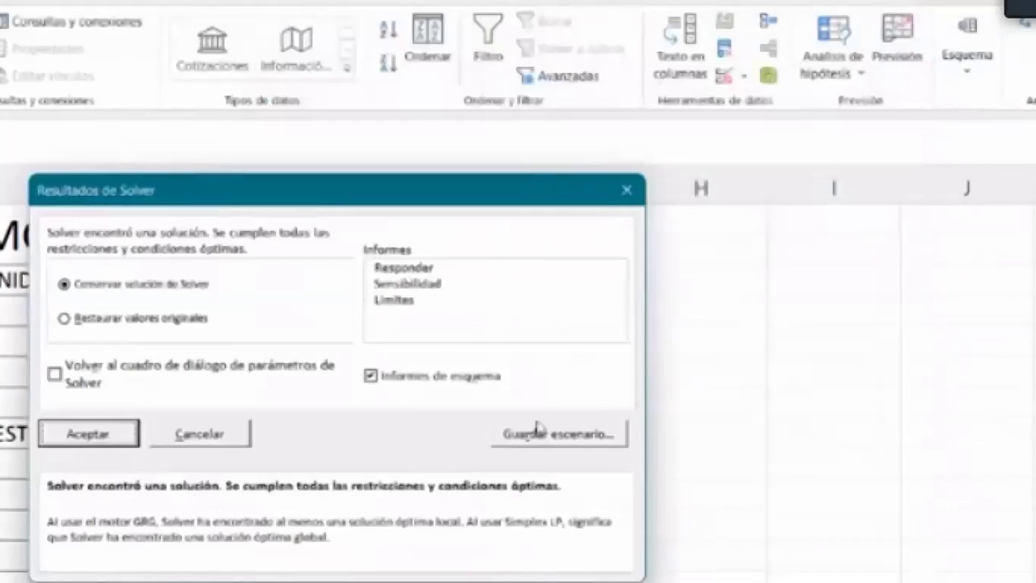
{"action": "left_click_drag", "start_coordinate": [478, 198], "coordinate": [631, 179]}
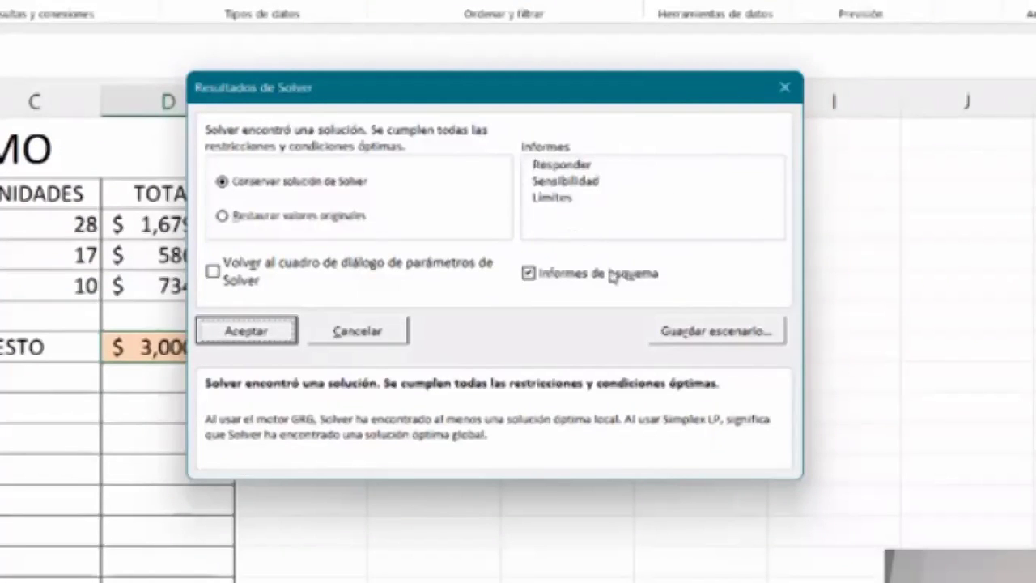
{"action": "left_click", "coordinate": [557, 167]}
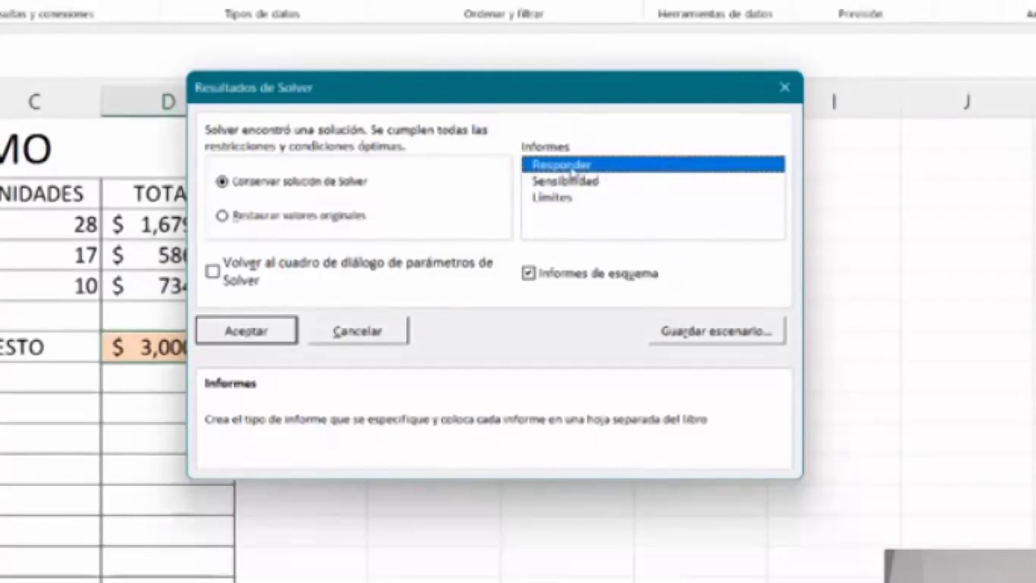
{"action": "left_click", "coordinate": [267, 331]}
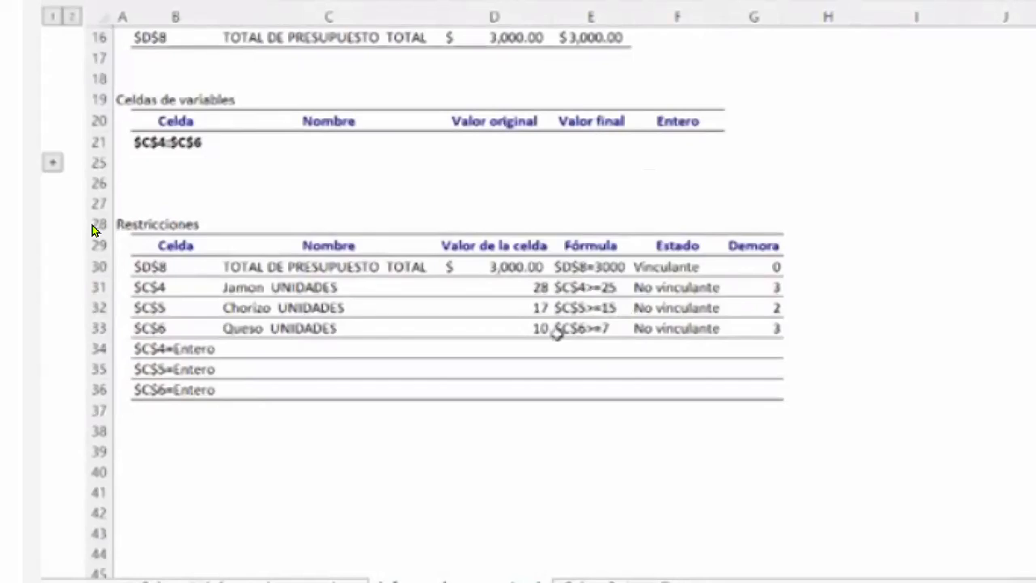
Examine the objective, variable cells and constraints sections of the generated answer report
{"action": "scroll", "coordinate": [557, 333], "scroll_direction": "up", "scroll_amount": 3}
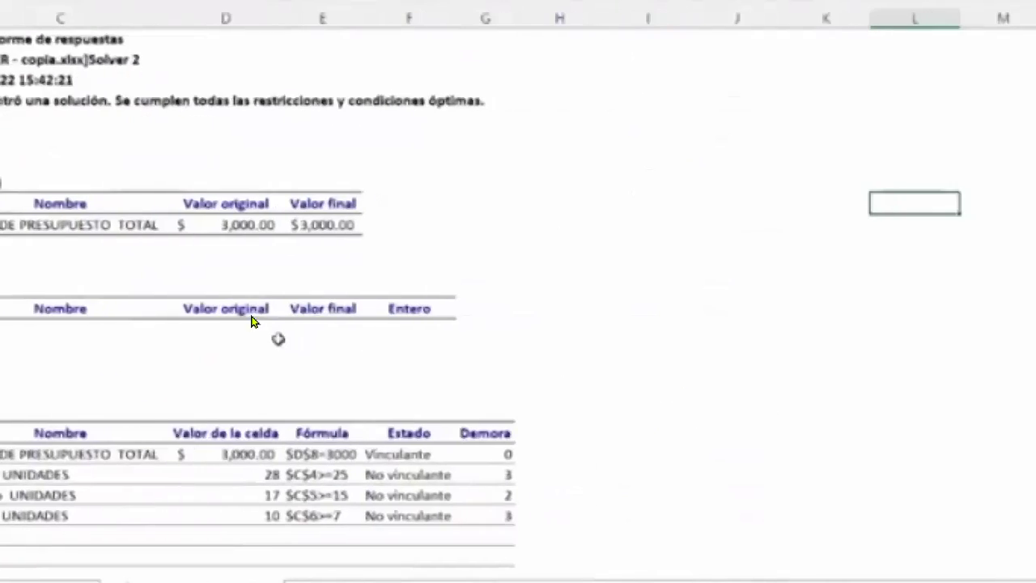
{"action": "scroll", "coordinate": [301, 338], "scroll_direction": "down", "scroll_amount": 5}
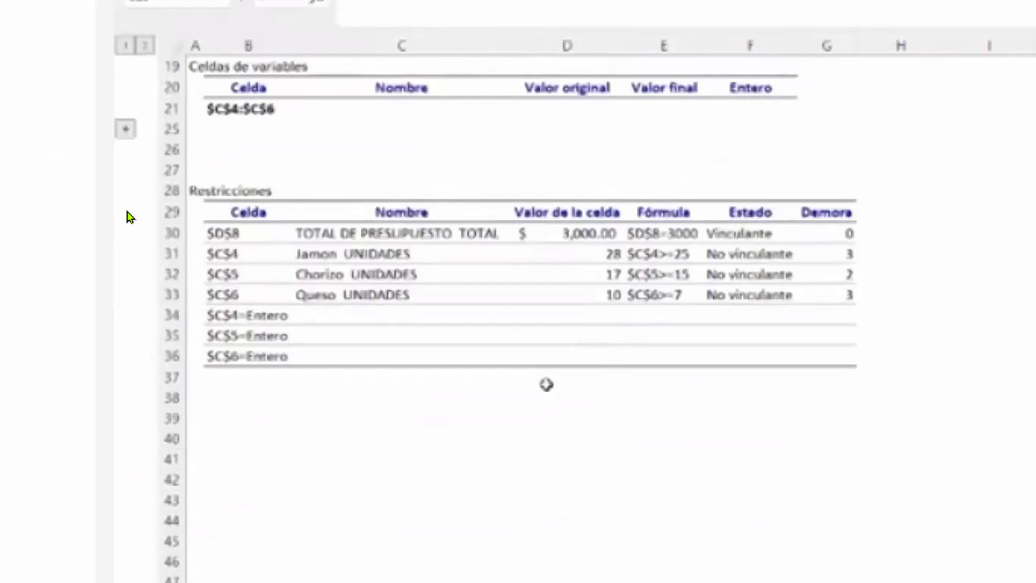
{"action": "scroll", "coordinate": [549, 422], "scroll_direction": "up", "scroll_amount": 2}
{"action": "scroll", "coordinate": [135, 197], "scroll_direction": "up", "scroll_amount": 2}
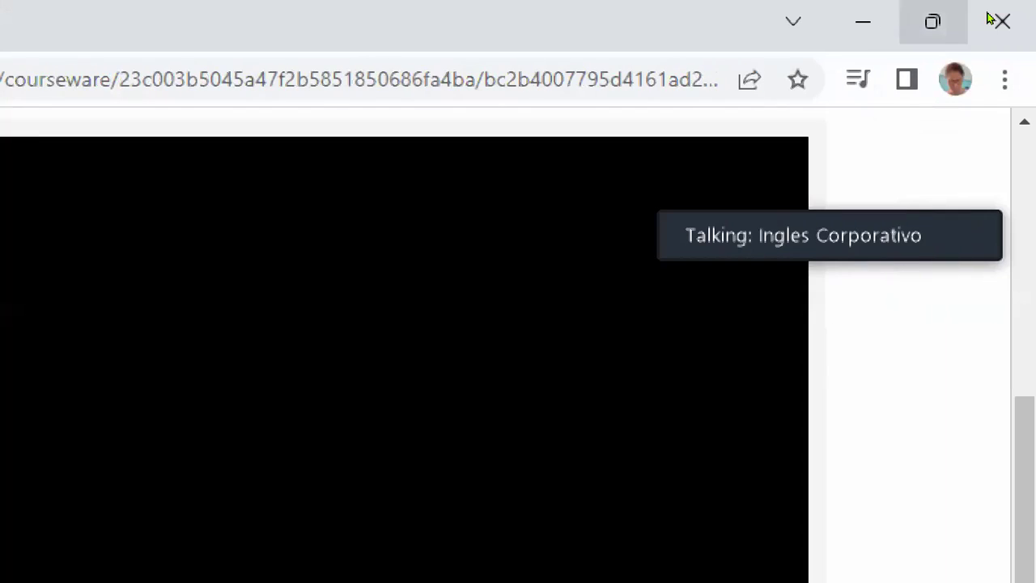
Switch to the Excel workbook Restricciones_e_Informes_de_Solver and review the monthly budget cell and the restrictions on the Analisis de Ventas sheet
{"action": "mouse_move", "coordinate": [989, 18]}
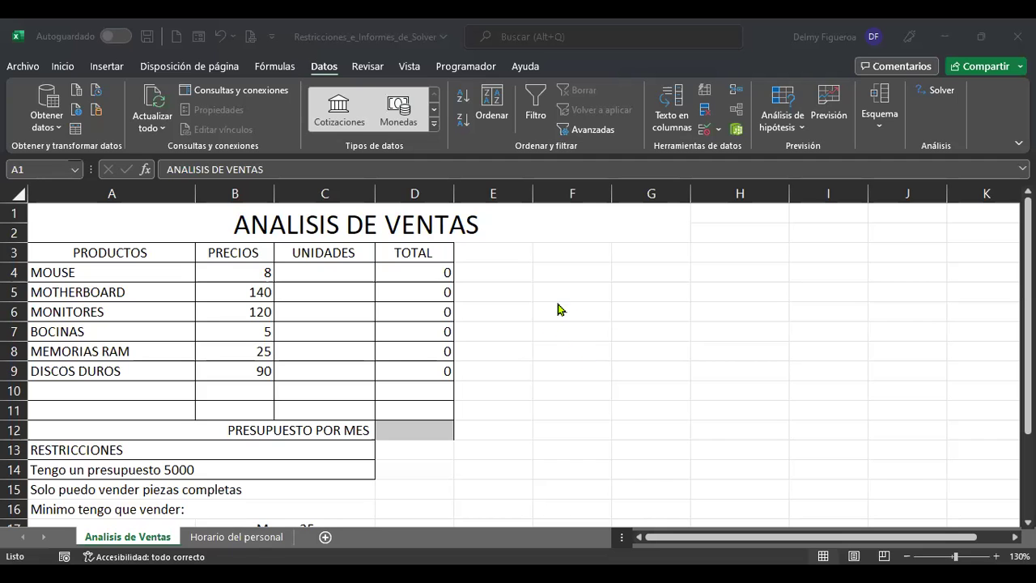
{"action": "scroll", "coordinate": [527, 368], "scroll_direction": "up", "scroll_amount": 1}
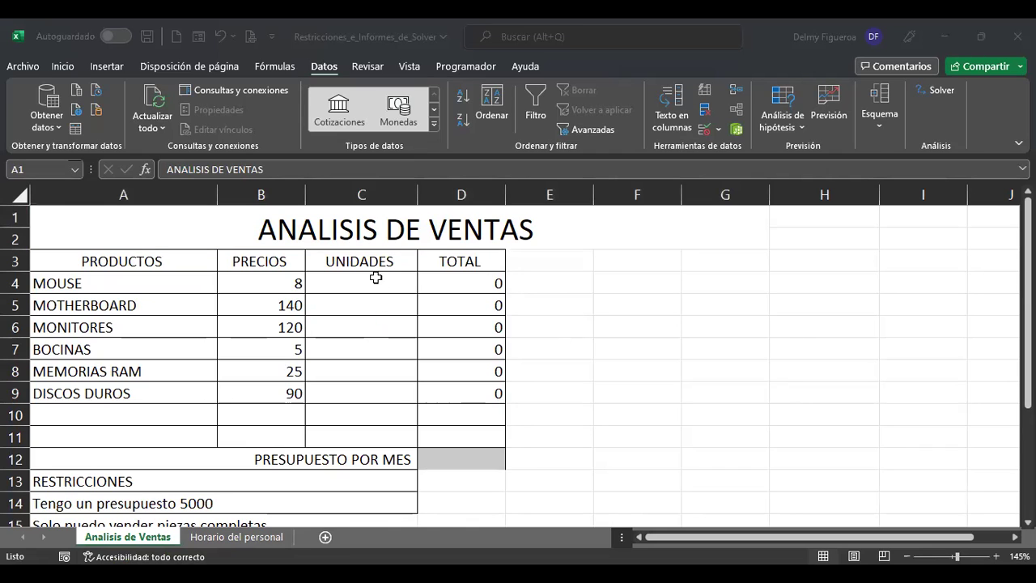
{"action": "left_click", "coordinate": [474, 283]}
{"action": "left_click", "coordinate": [461, 459]}
{"action": "scroll", "coordinate": [481, 426], "scroll_direction": "down", "scroll_amount": 1}
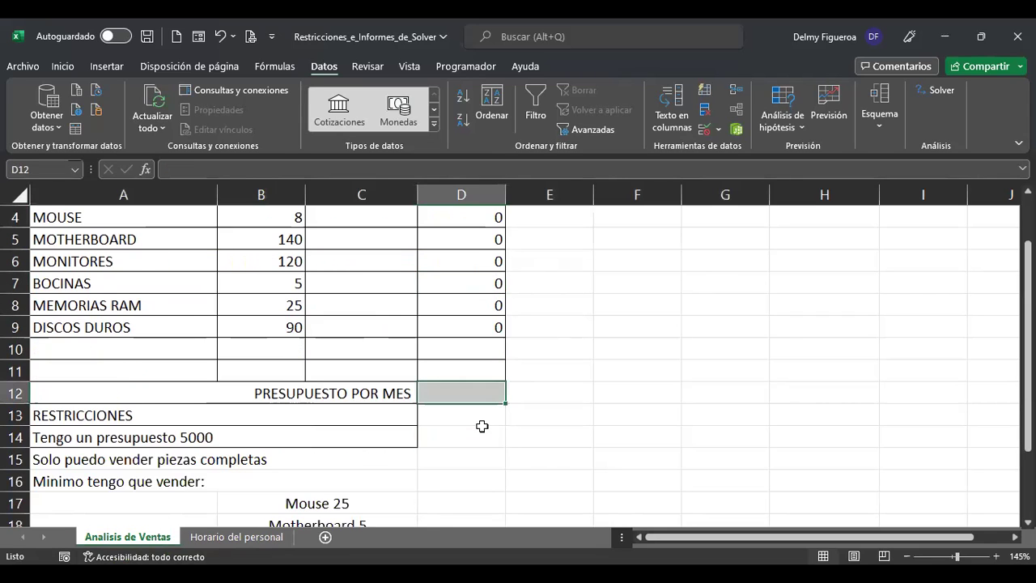
{"action": "left_click", "coordinate": [242, 433]}
{"action": "left_click", "coordinate": [245, 456]}
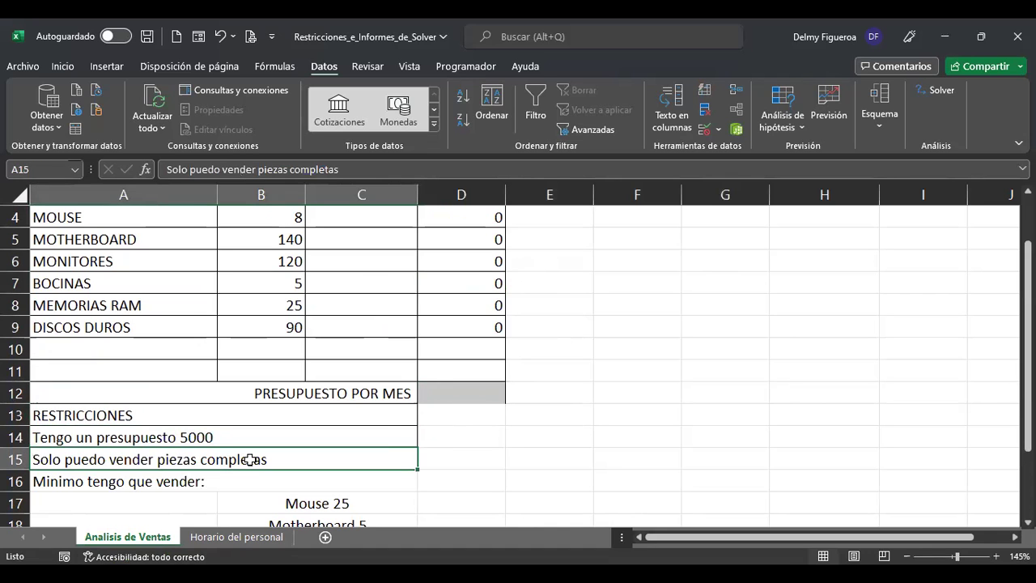
{"action": "scroll", "coordinate": [400, 429], "scroll_direction": "down", "scroll_amount": 2}
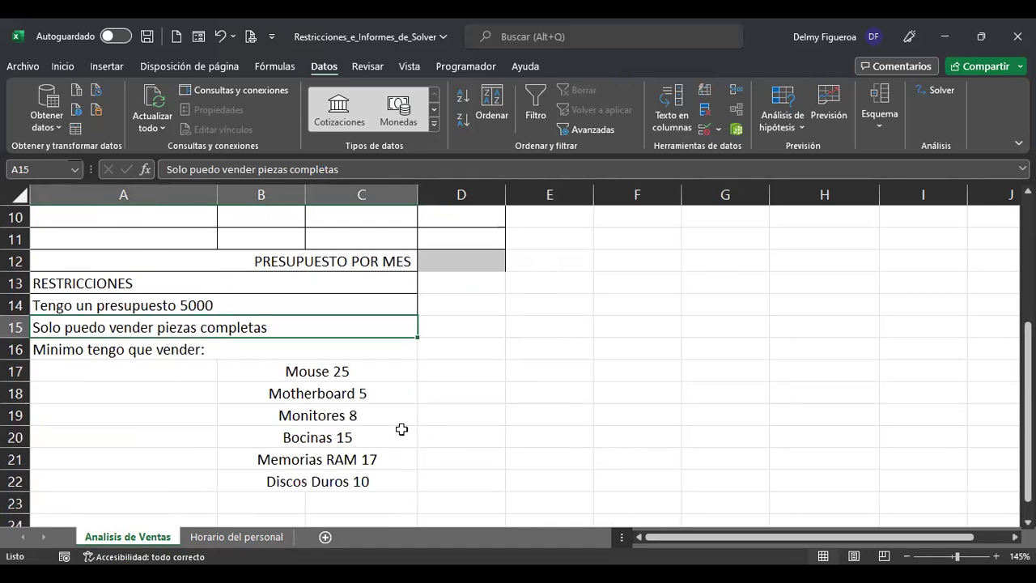
{"action": "scroll", "coordinate": [401, 429], "scroll_direction": "up", "scroll_amount": 3}
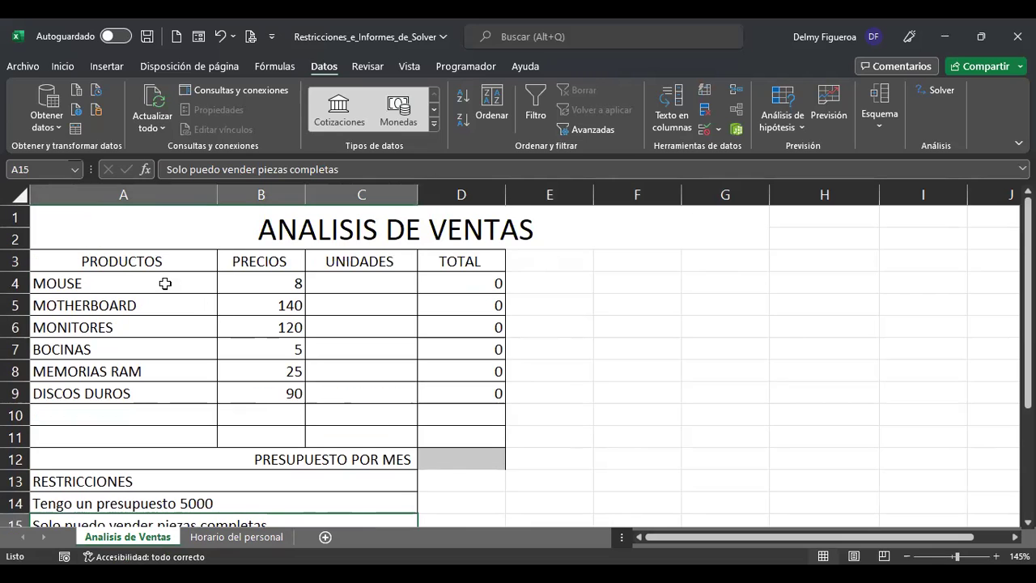
Review the product list in A4:A9 against the minimum sales quantities listed under the restrictions
{"action": "left_click", "coordinate": [164, 372]}
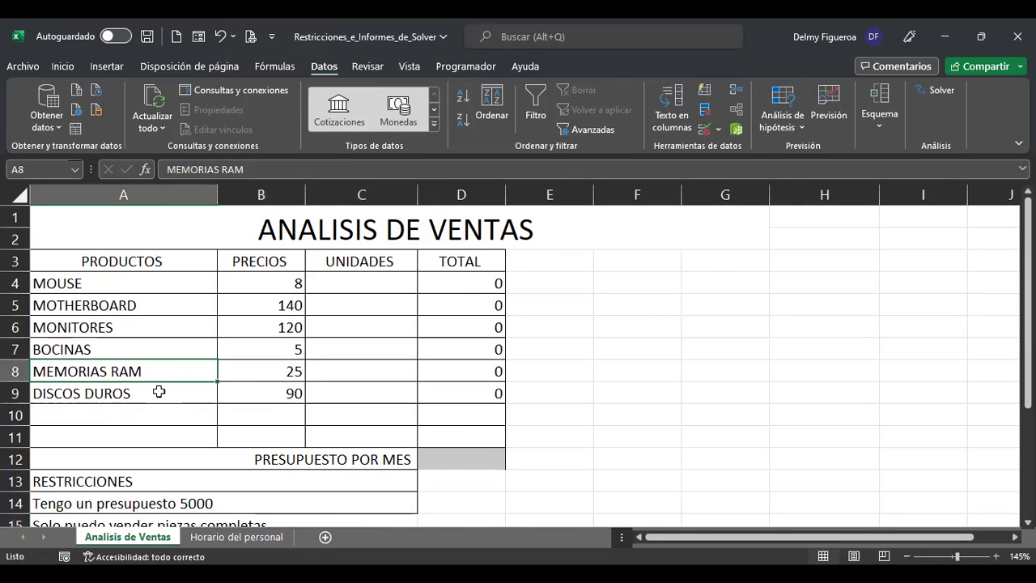
{"action": "left_click", "coordinate": [159, 392]}
{"action": "left_click_drag", "start_coordinate": [167, 280], "coordinate": [167, 396]}
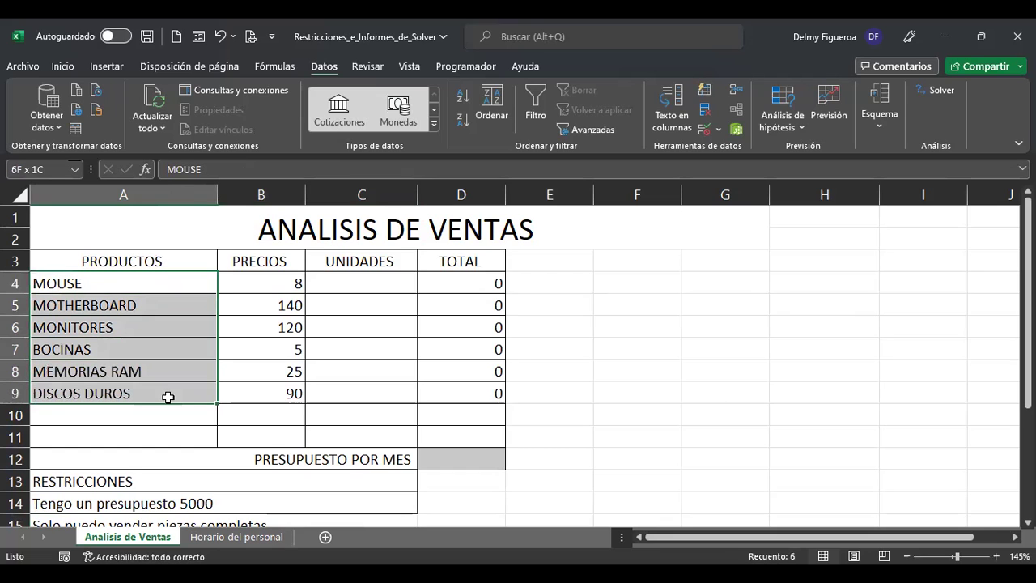
{"action": "left_click", "coordinate": [165, 351]}
{"action": "scroll", "coordinate": [190, 372], "scroll_direction": "down", "scroll_amount": 2}
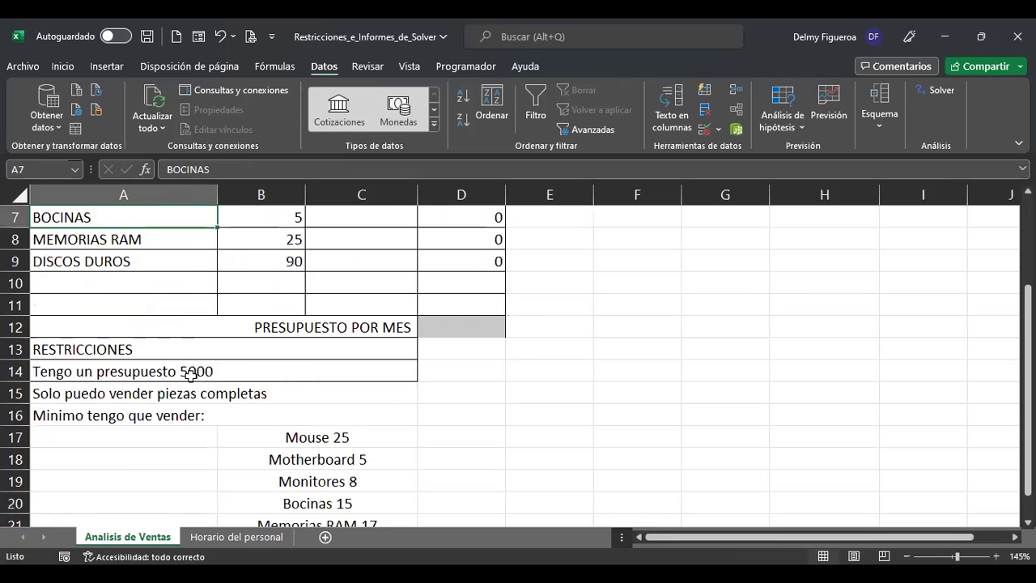
{"action": "scroll", "coordinate": [190, 374], "scroll_direction": "down", "scroll_amount": 1}
{"action": "scroll", "coordinate": [206, 380], "scroll_direction": "up", "scroll_amount": 3}
{"action": "scroll", "coordinate": [205, 380], "scroll_direction": "down", "scroll_amount": 3}
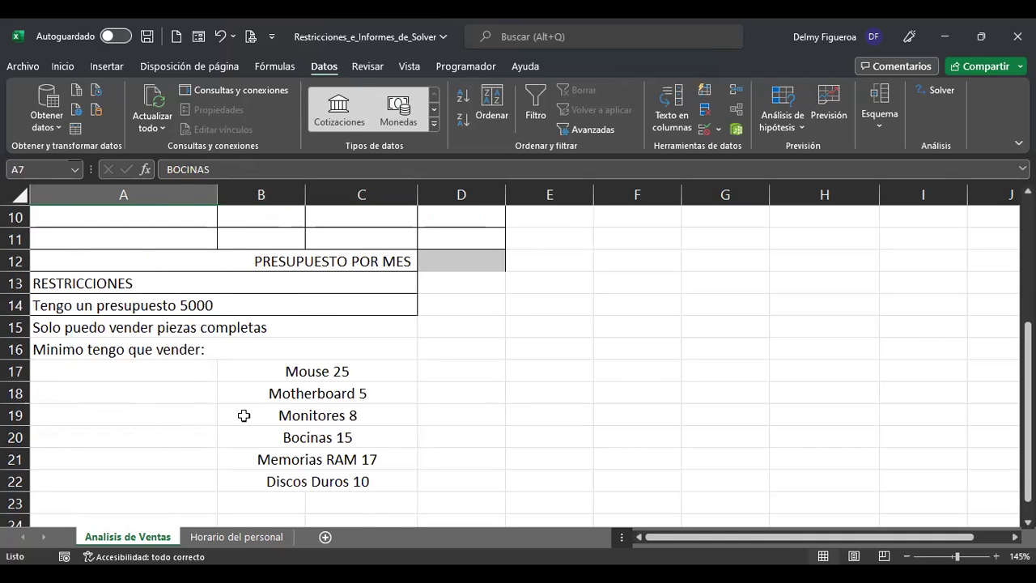
{"action": "left_click", "coordinate": [475, 368]}
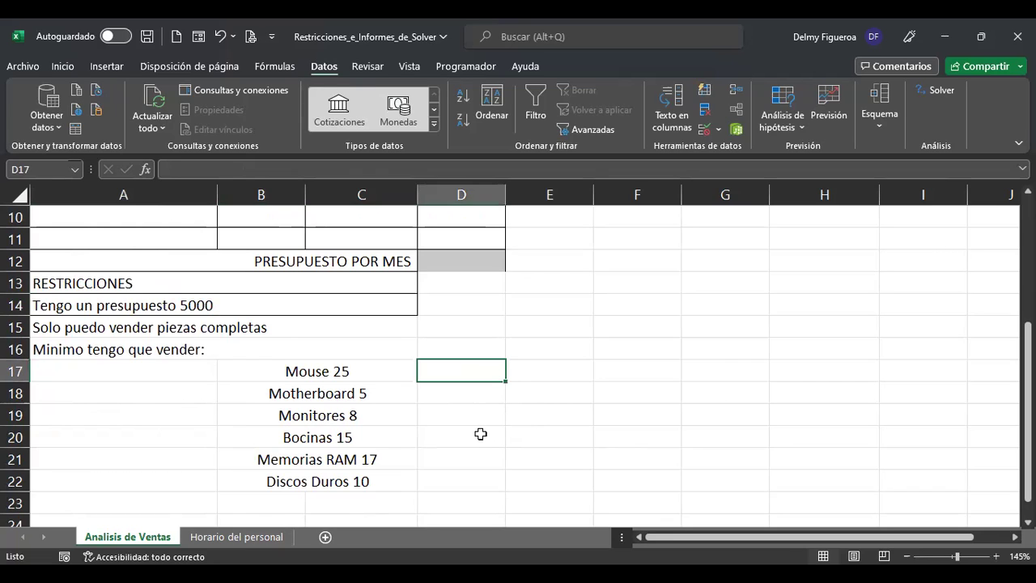
{"action": "scroll", "coordinate": [481, 435], "scroll_direction": "up", "scroll_amount": 3}
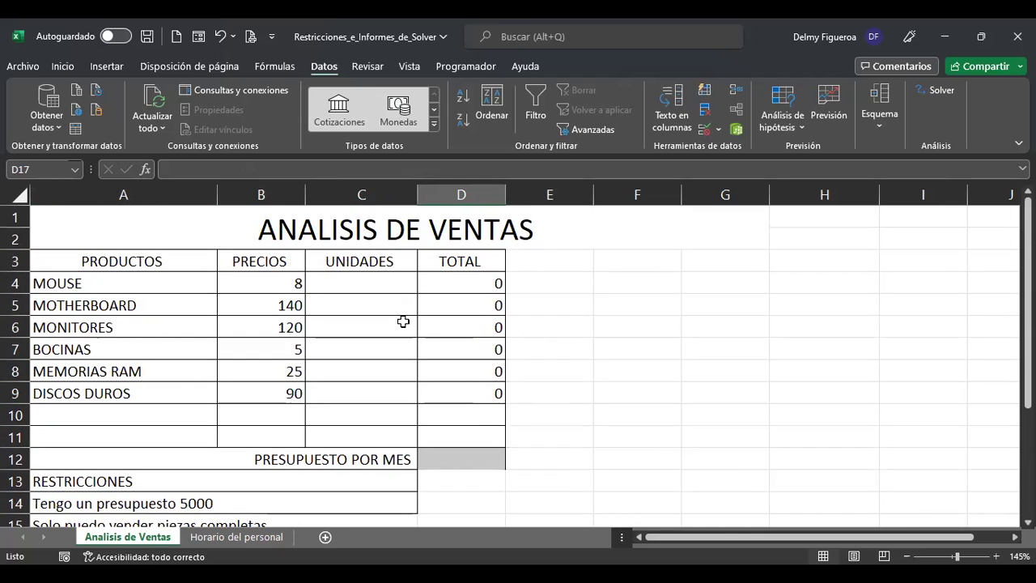
{"action": "scroll", "coordinate": [391, 283], "scroll_direction": "down", "scroll_amount": 2}
{"action": "scroll", "coordinate": [391, 283], "scroll_direction": "up", "scroll_amount": 2}
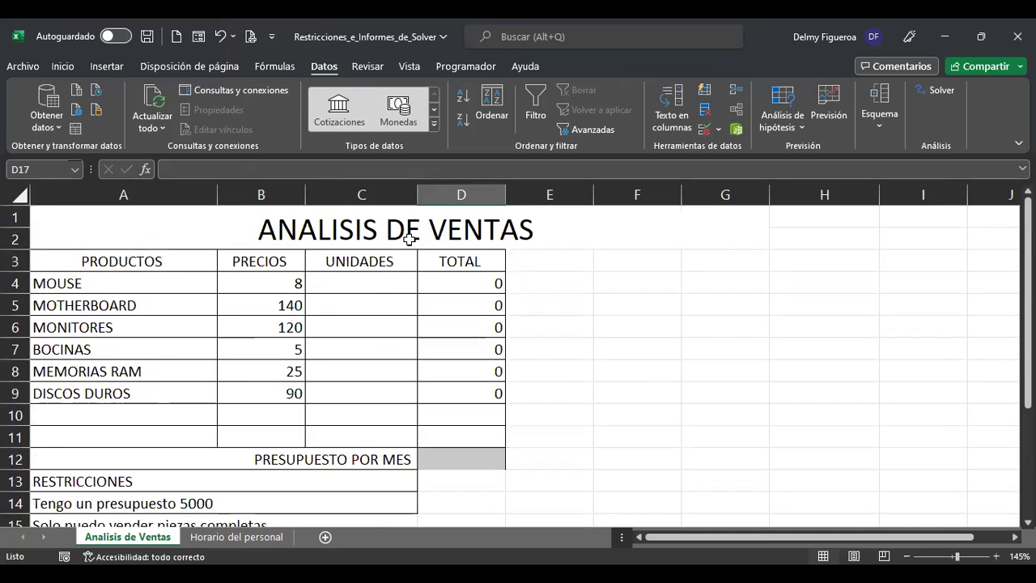
{"action": "scroll", "coordinate": [405, 425], "scroll_direction": "down", "scroll_amount": 3}
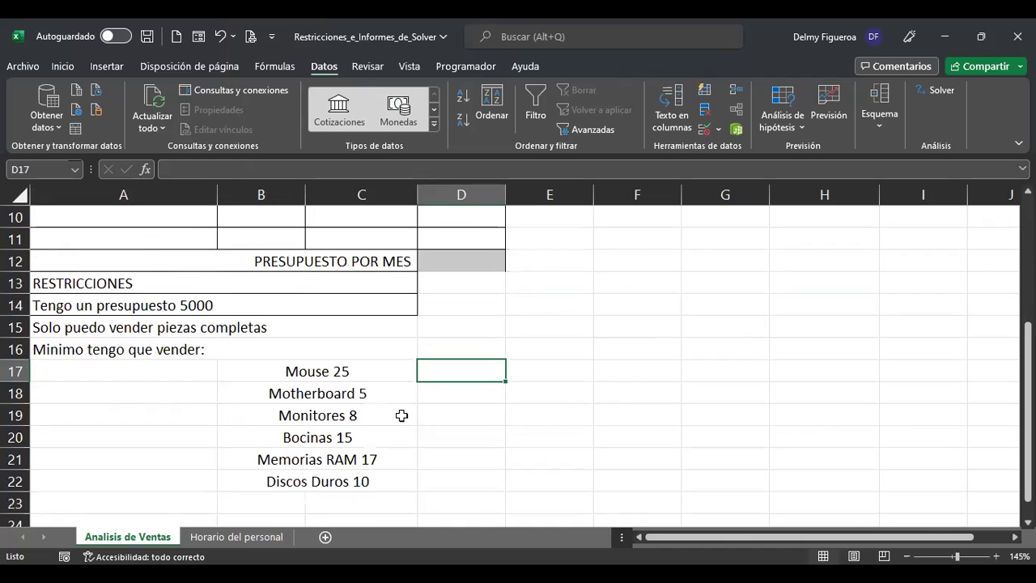
Review the monthly budget cell D12, the UNIDADES column and the products in A4:A9 of the sales table
{"action": "scroll", "coordinate": [203, 368], "scroll_direction": "up", "scroll_amount": 3}
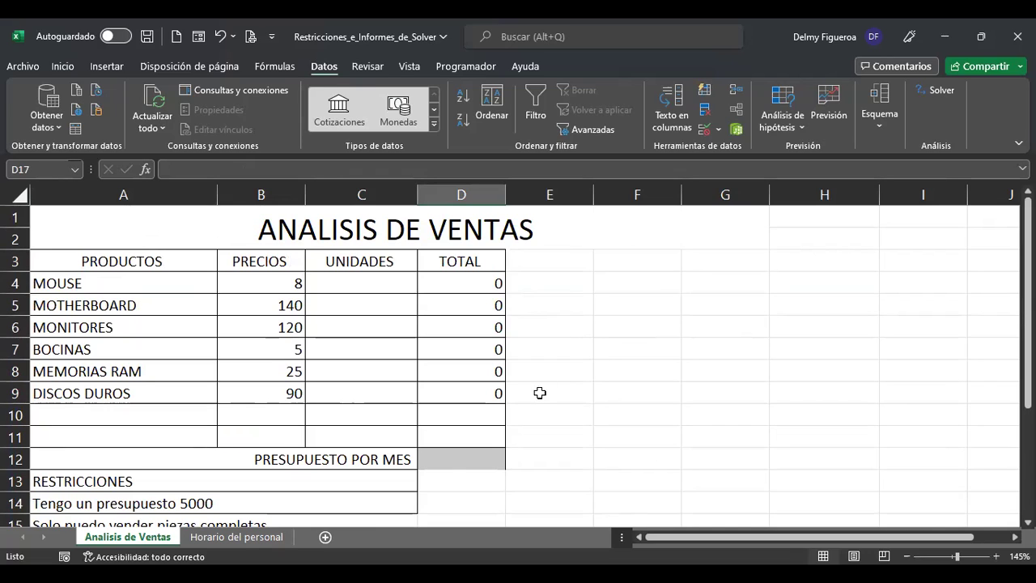
{"action": "left_click", "coordinate": [455, 456]}
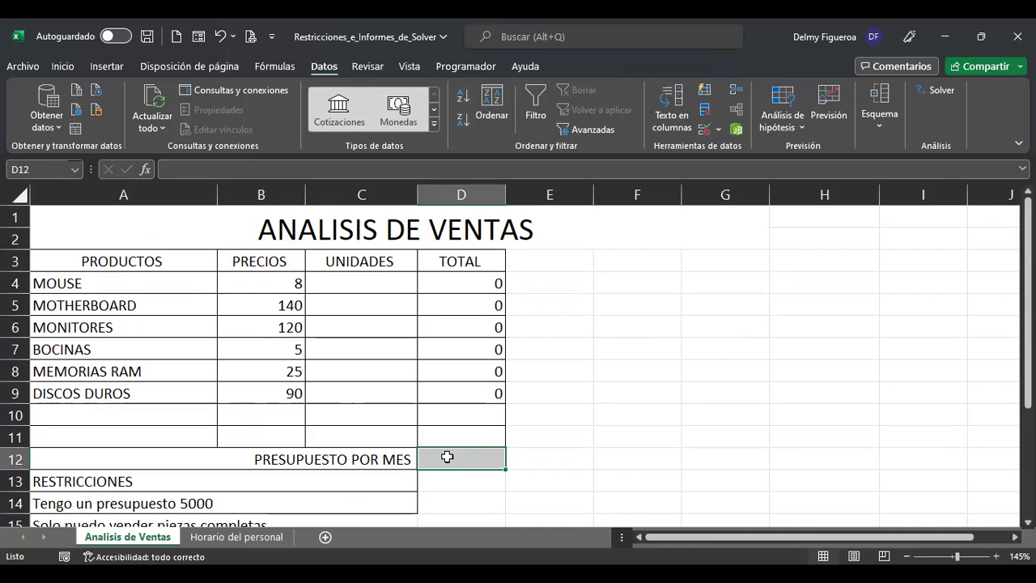
{"action": "scroll", "coordinate": [269, 524], "scroll_direction": "down", "scroll_amount": 1}
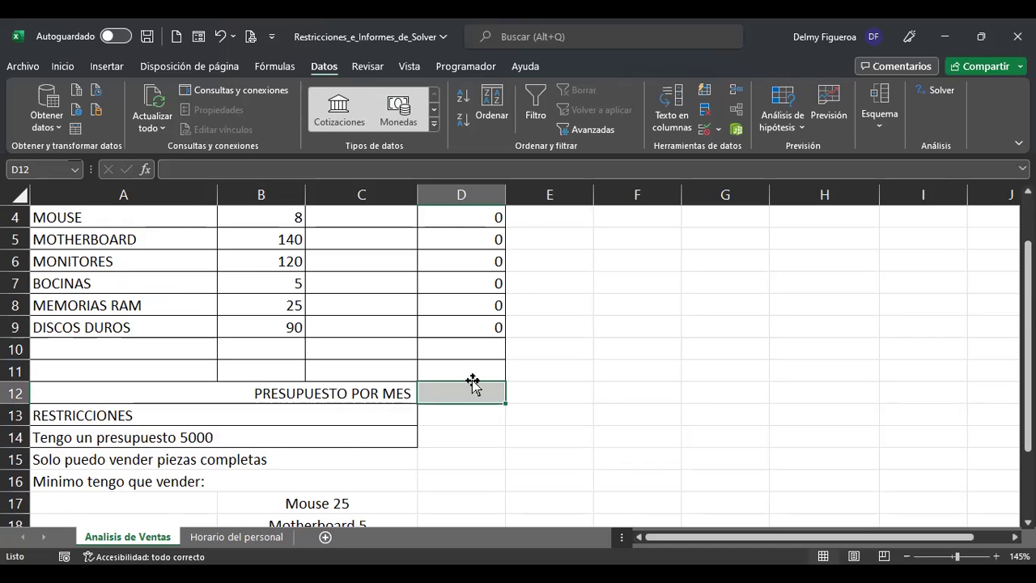
{"action": "scroll", "coordinate": [472, 380], "scroll_direction": "up", "scroll_amount": 1}
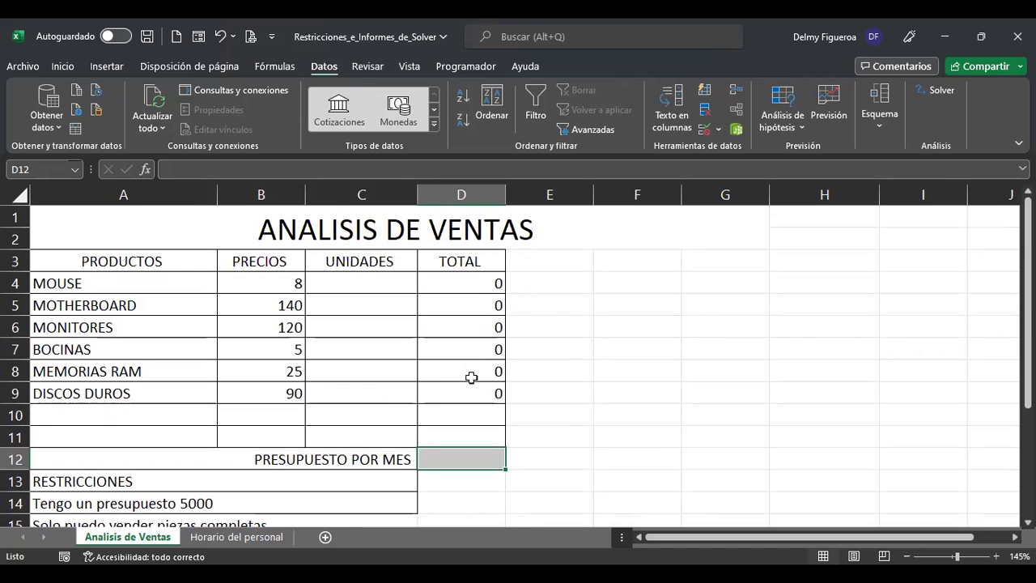
{"action": "left_click", "coordinate": [357, 283]}
{"action": "scroll", "coordinate": [357, 354], "scroll_direction": "down", "scroll_amount": 4}
{"action": "scroll", "coordinate": [356, 354], "scroll_direction": "up", "scroll_amount": 4}
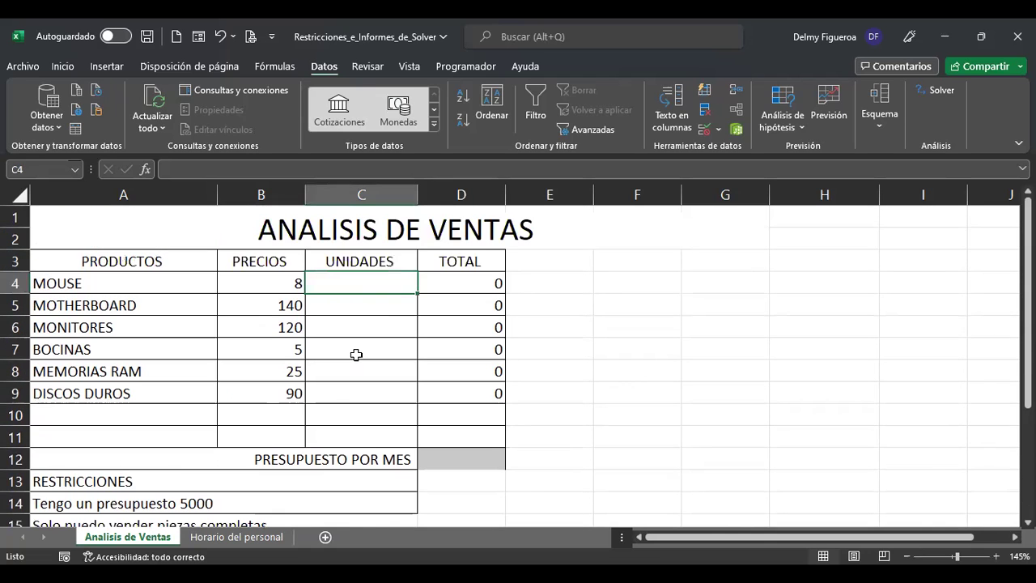
{"action": "left_click_drag", "start_coordinate": [138, 282], "coordinate": [141, 394]}
{"action": "left_click", "coordinate": [385, 282]}
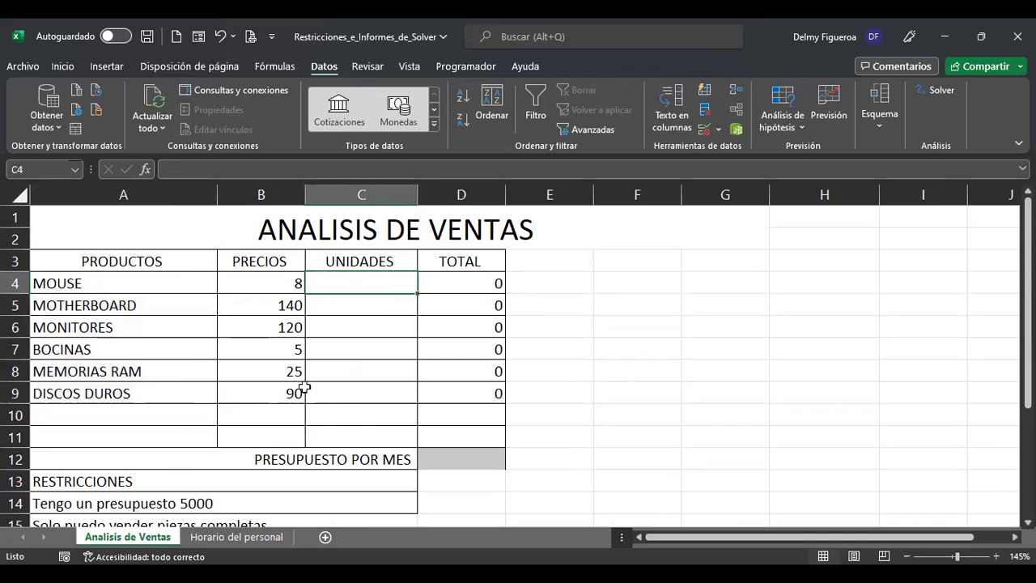
Review the budget restriction in row 14 and the minimum sales quantities listed under the restrictions
{"action": "scroll", "coordinate": [301, 388], "scroll_direction": "down", "scroll_amount": 1}
{"action": "left_click", "coordinate": [215, 437]}
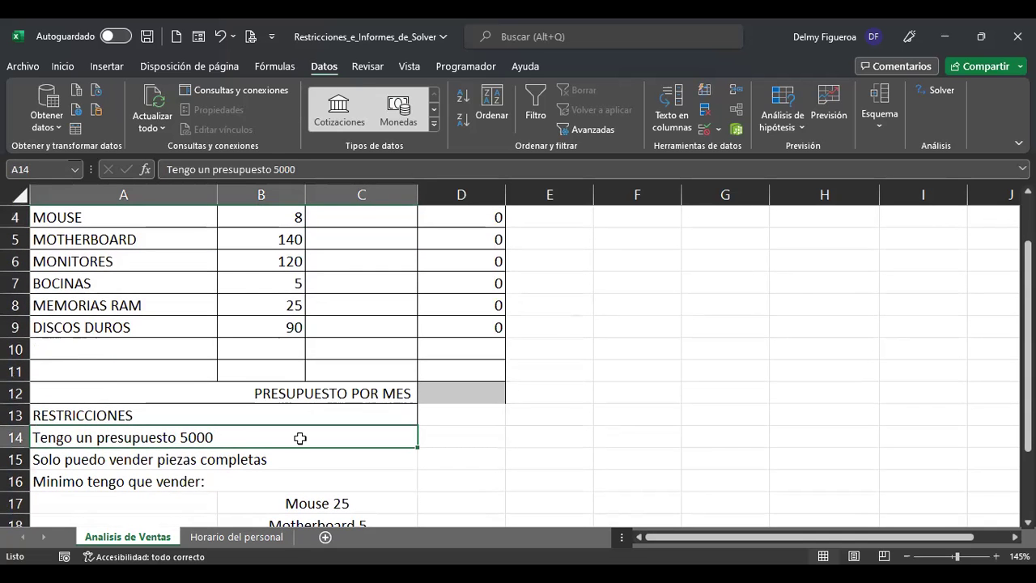
{"action": "scroll", "coordinate": [299, 437], "scroll_direction": "up", "scroll_amount": 1}
{"action": "scroll", "coordinate": [299, 435], "scroll_direction": "down", "scroll_amount": 1}
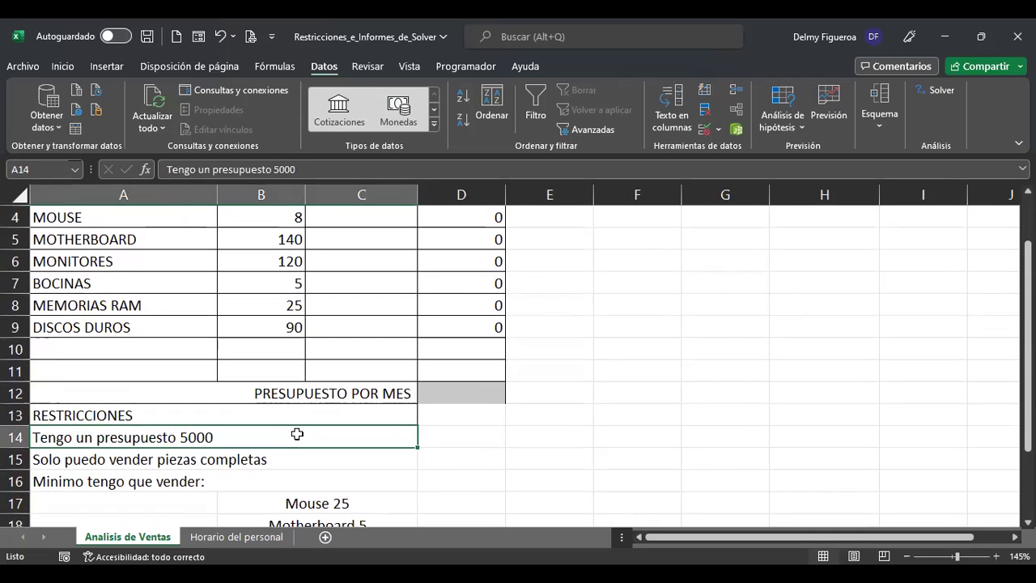
{"action": "scroll", "coordinate": [306, 433], "scroll_direction": "down", "scroll_amount": 2}
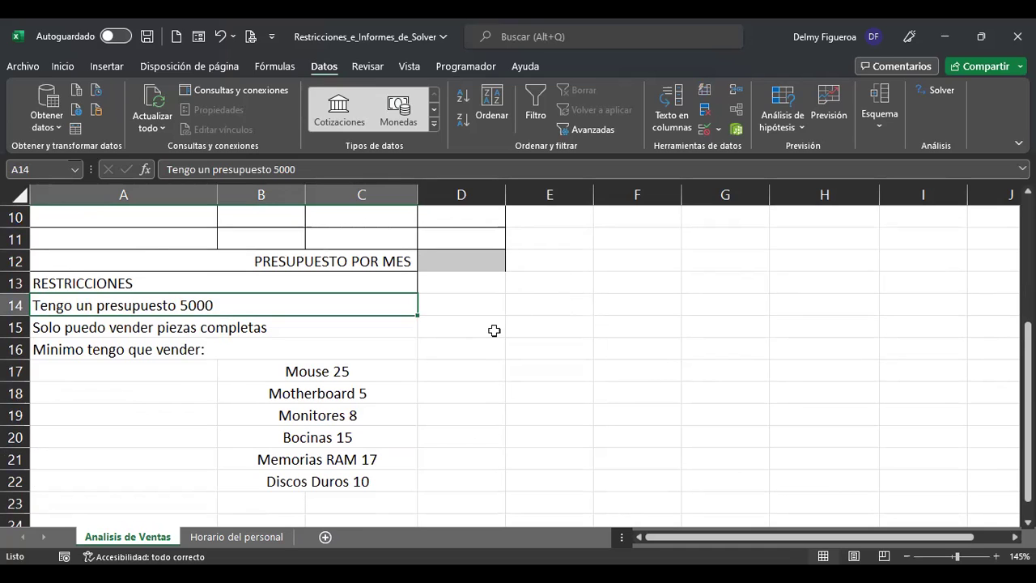
{"action": "left_click", "coordinate": [478, 371]}
{"action": "scroll", "coordinate": [465, 413], "scroll_direction": "up", "scroll_amount": 3}
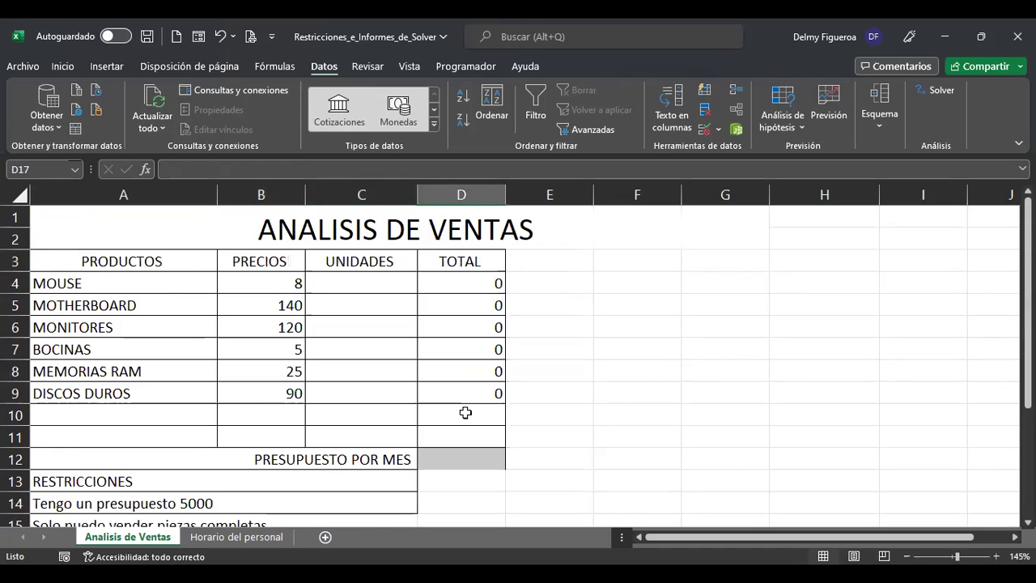
Enter a SUMA formula over D4:D9 in the PRESUPUESTO POR MES cell D12 and check its referenced range
{"action": "left_click", "coordinate": [469, 457]}
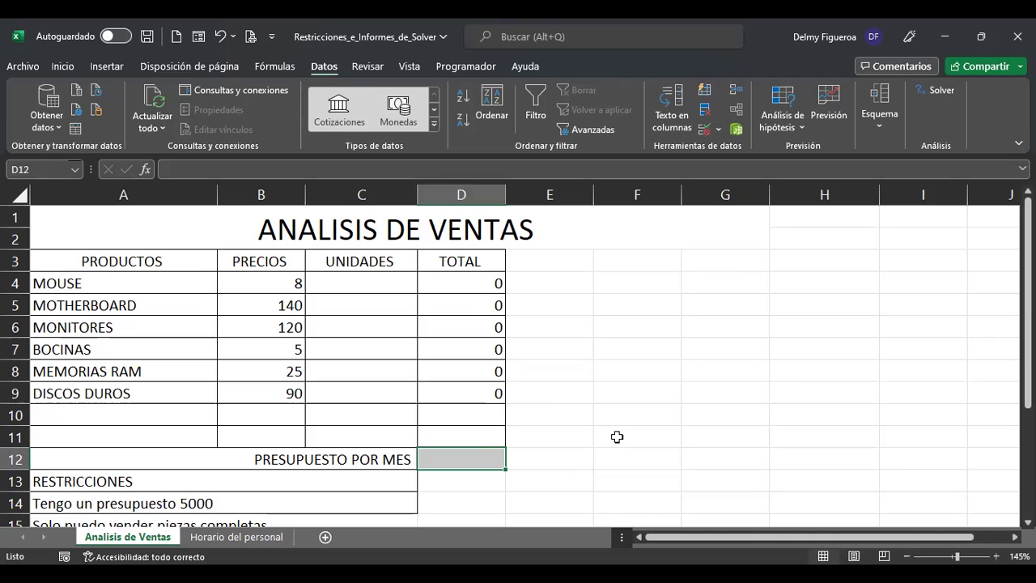
{"action": "left_click", "coordinate": [562, 460]}
{"action": "left_click", "coordinate": [478, 459]}
{"action": "scroll", "coordinate": [485, 459], "scroll_direction": "down", "scroll_amount": 5}
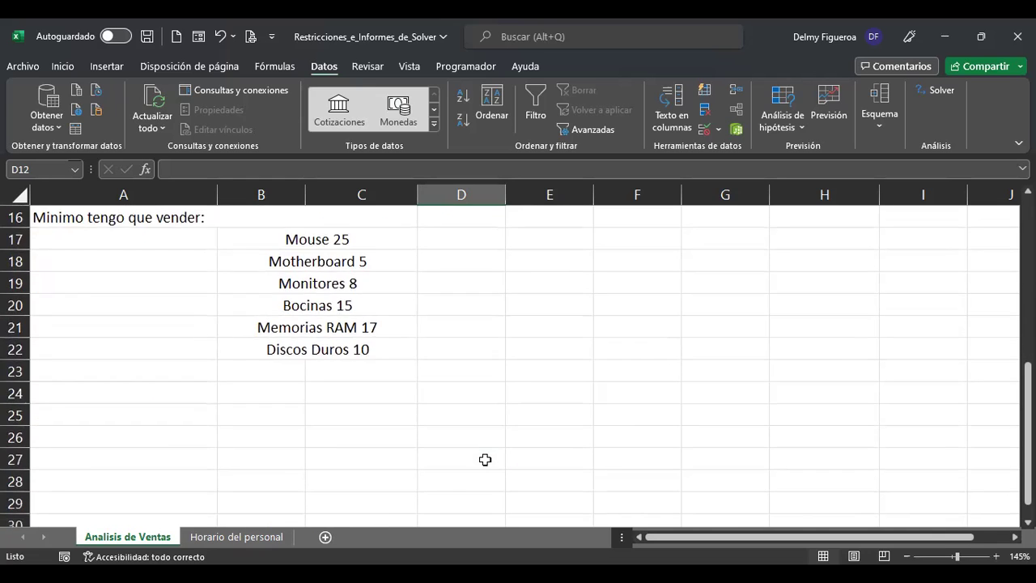
{"action": "scroll", "coordinate": [485, 459], "scroll_direction": "up", "scroll_amount": 5}
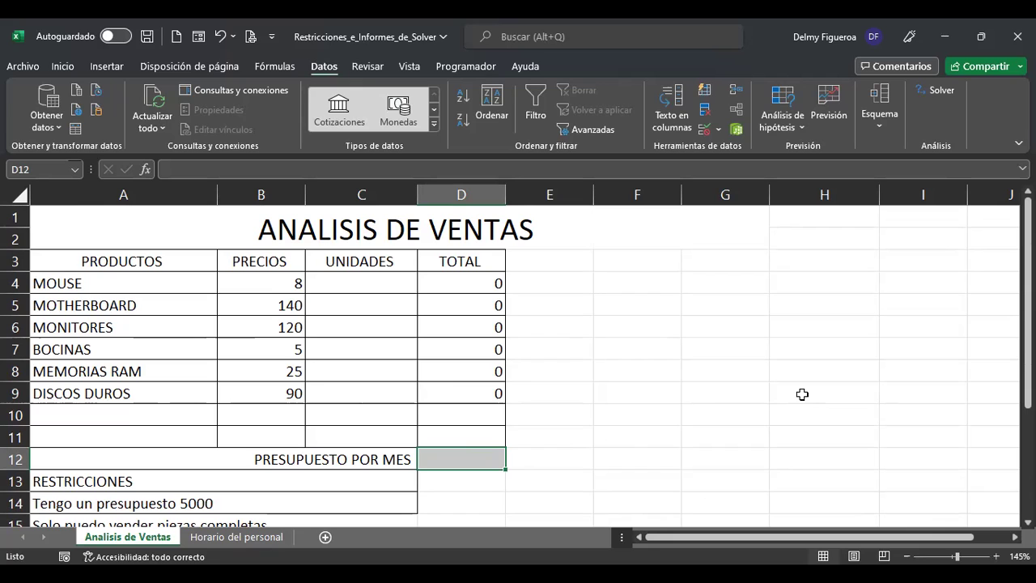
{"action": "type", "text": "+"}
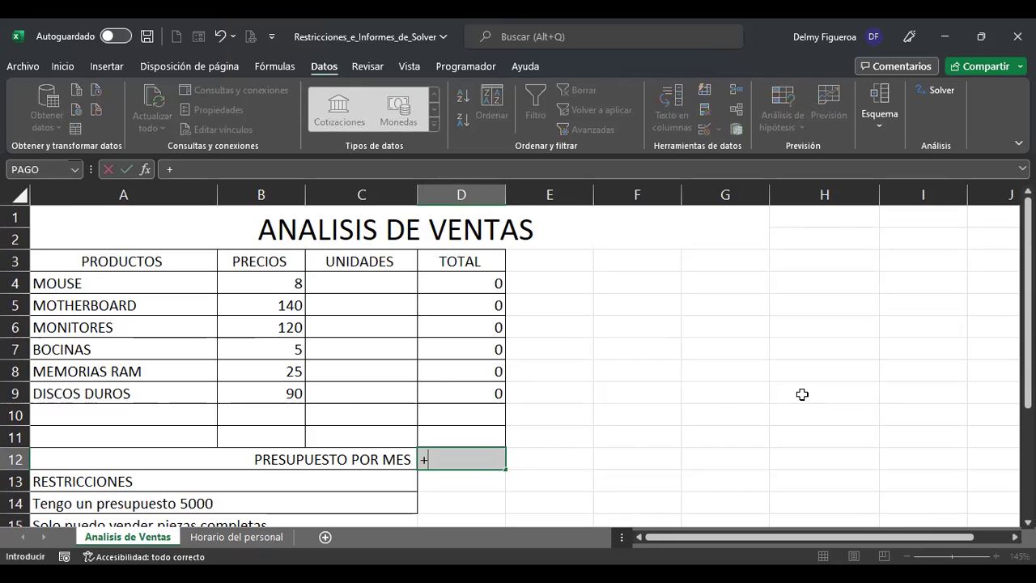
{"action": "type", "text": "sum"}
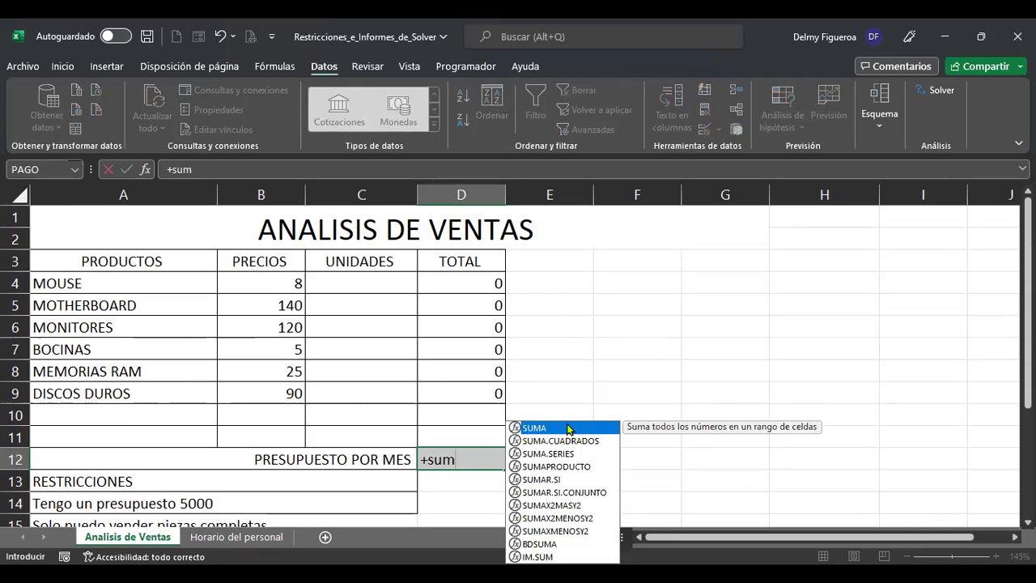
{"action": "left_click_drag", "start_coordinate": [468, 285], "coordinate": [466, 393]}
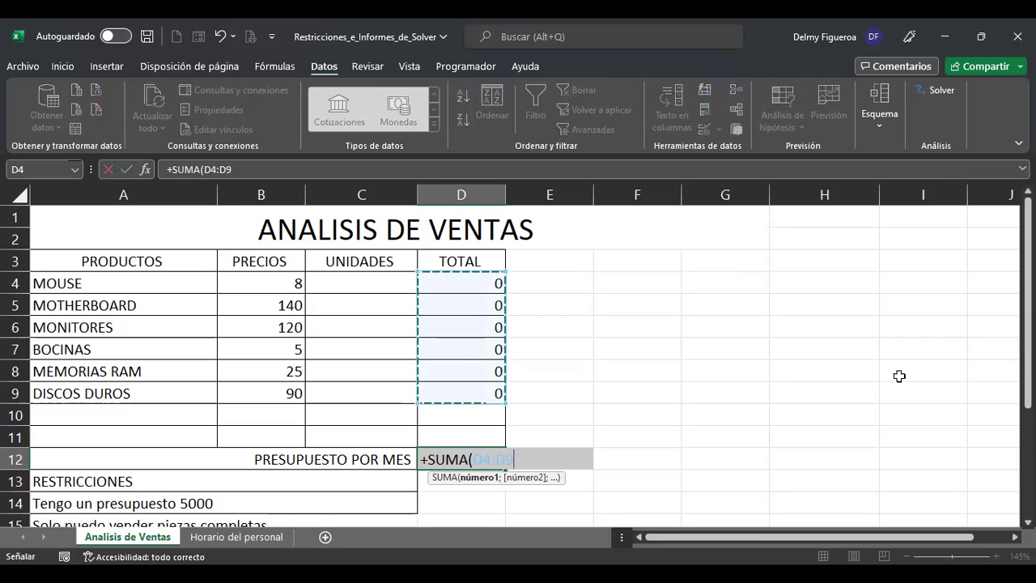
{"action": "key", "text": "ctrl+Return"}
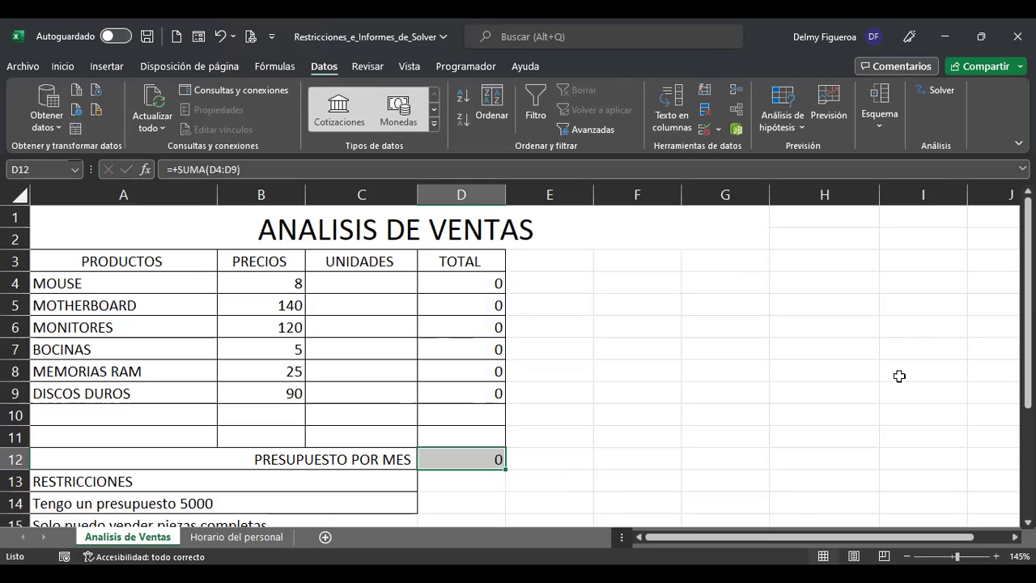
{"action": "key", "text": "F2"}
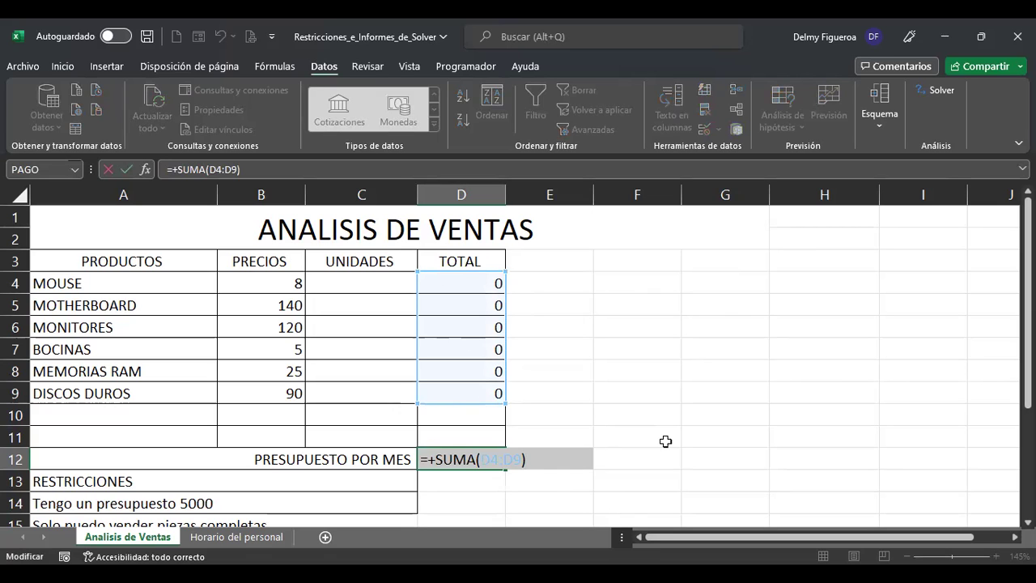
{"action": "key", "text": "Return"}
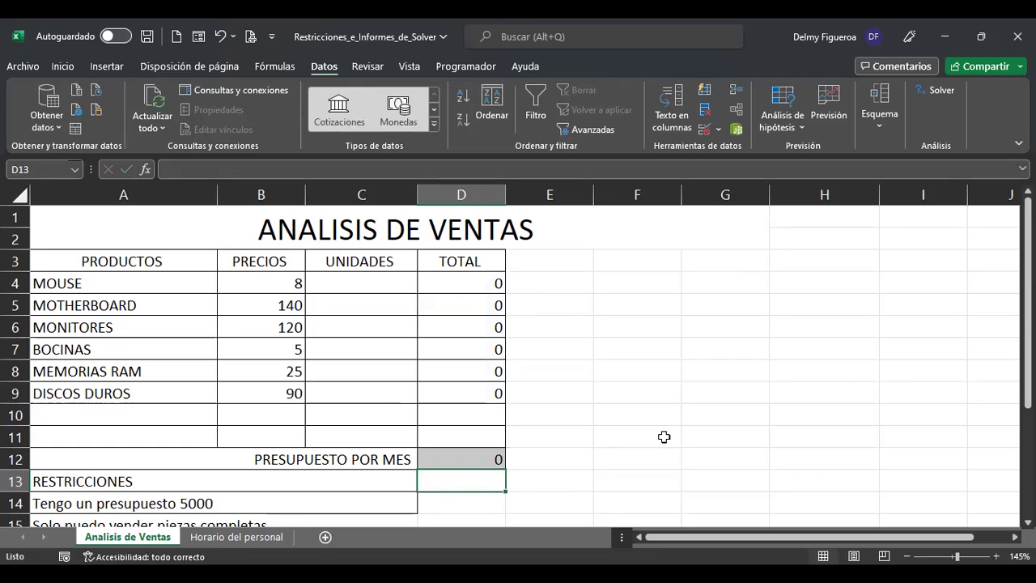
Compare the unit cells C4:C9 with the minimum sales quantities listed for each product in the restrictions
{"action": "left_click_drag", "start_coordinate": [385, 285], "coordinate": [380, 391]}
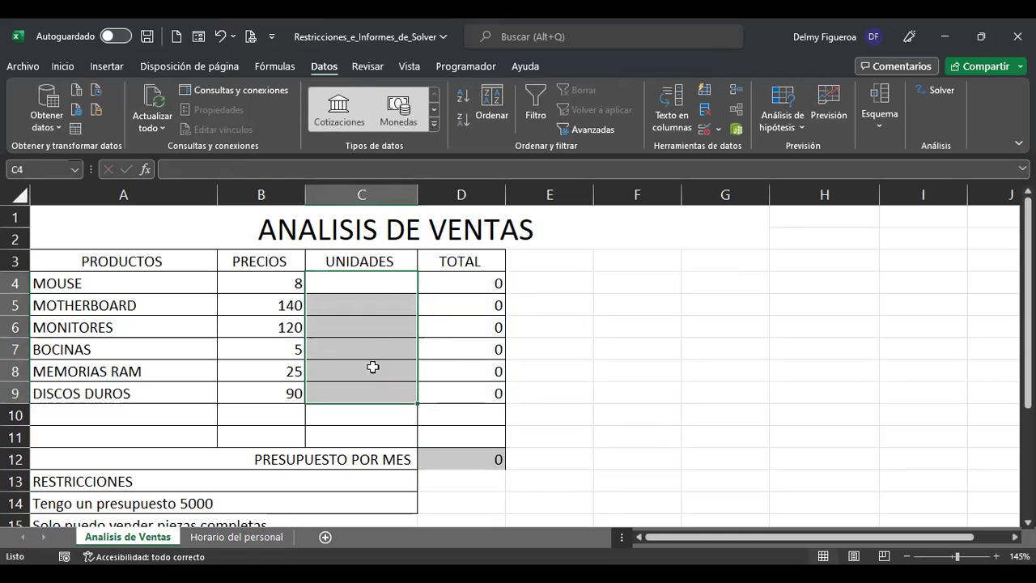
{"action": "scroll", "coordinate": [431, 366], "scroll_direction": "down", "scroll_amount": 4}
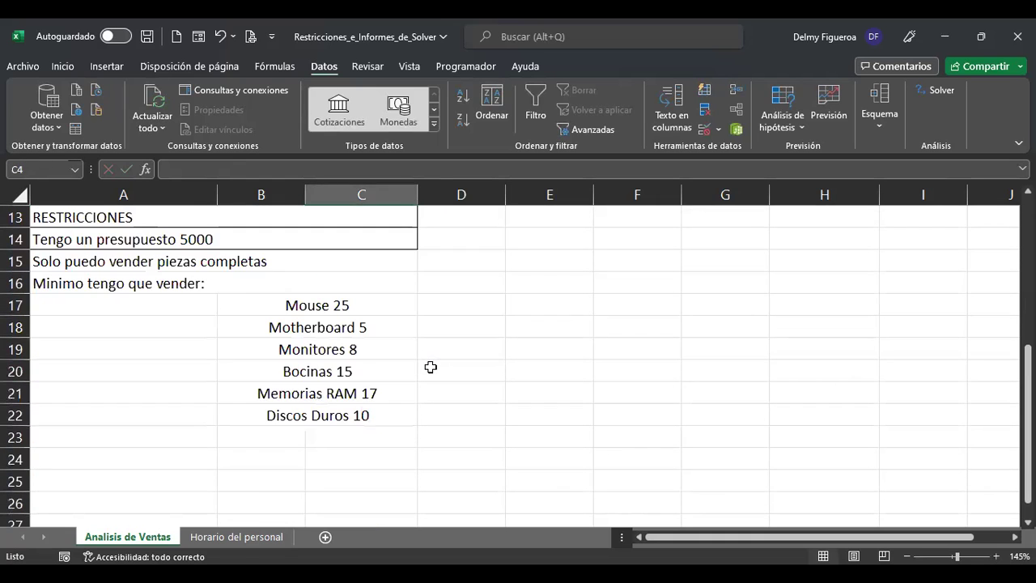
{"action": "left_click", "coordinate": [440, 302]}
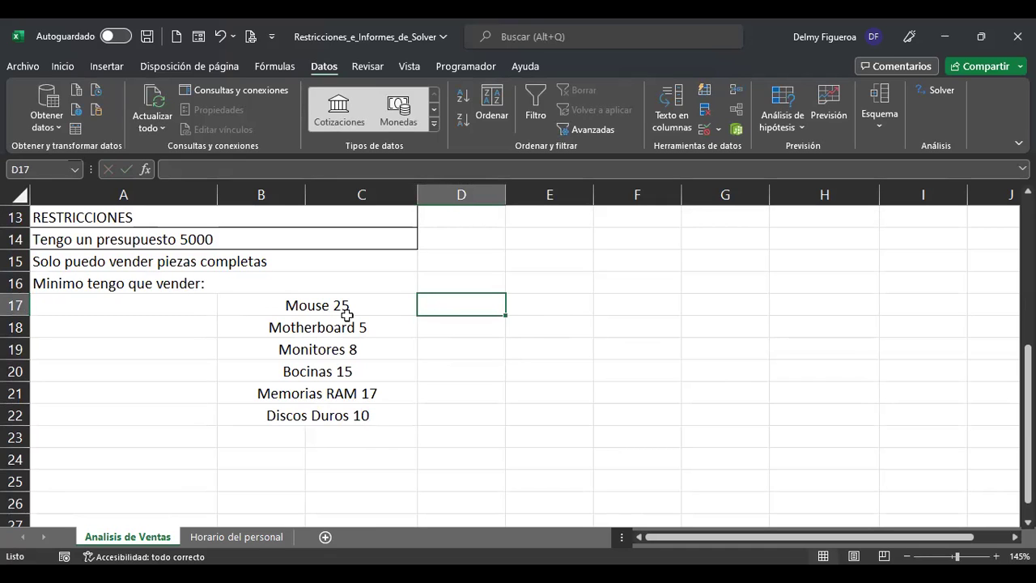
{"action": "scroll", "coordinate": [447, 334], "scroll_direction": "up", "scroll_amount": 1}
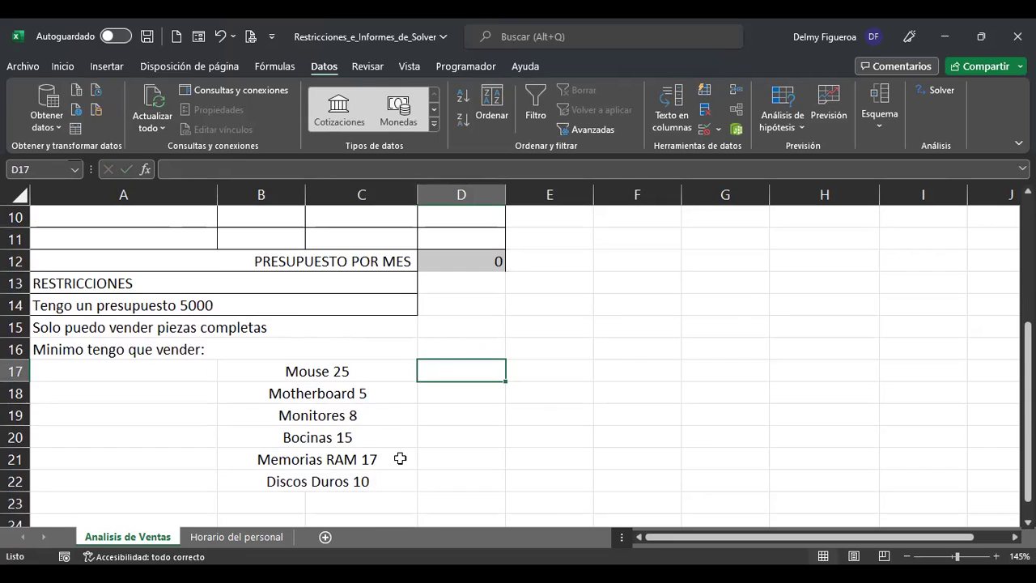
{"action": "scroll", "coordinate": [400, 459], "scroll_direction": "up", "scroll_amount": 3}
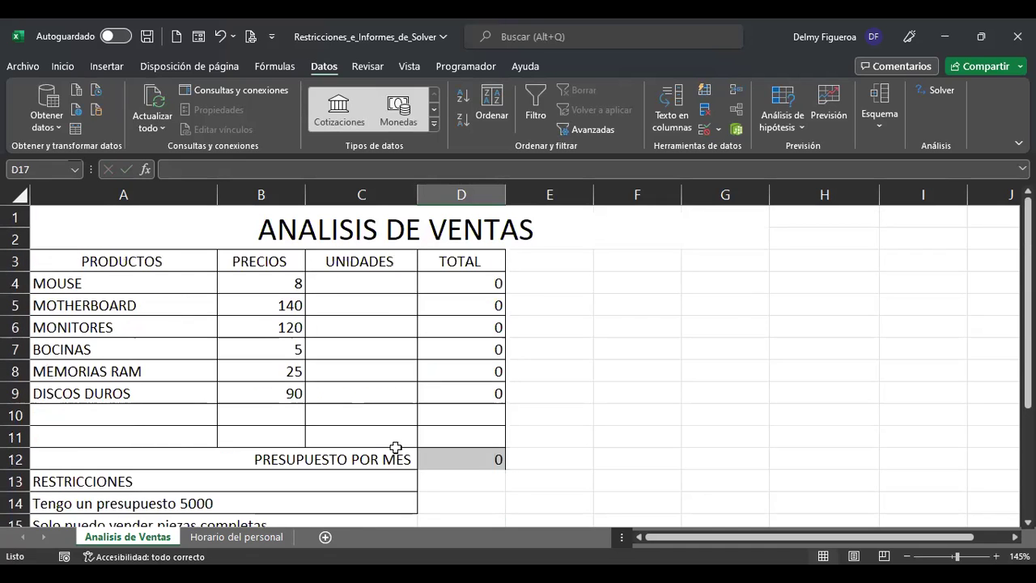
{"action": "left_click_drag", "start_coordinate": [376, 282], "coordinate": [371, 383]}
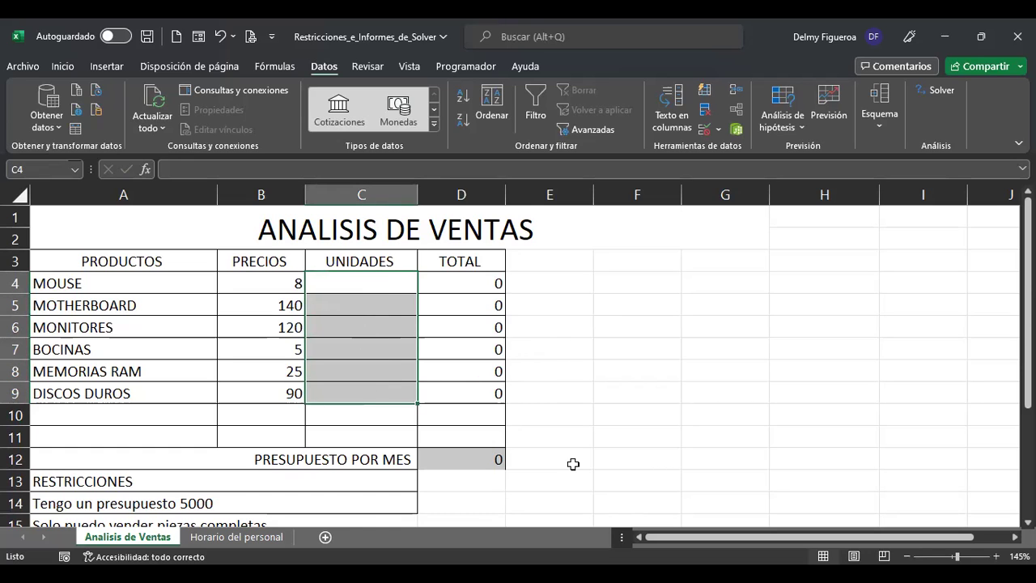
{"action": "scroll", "coordinate": [573, 465], "scroll_direction": "down", "scroll_amount": 3}
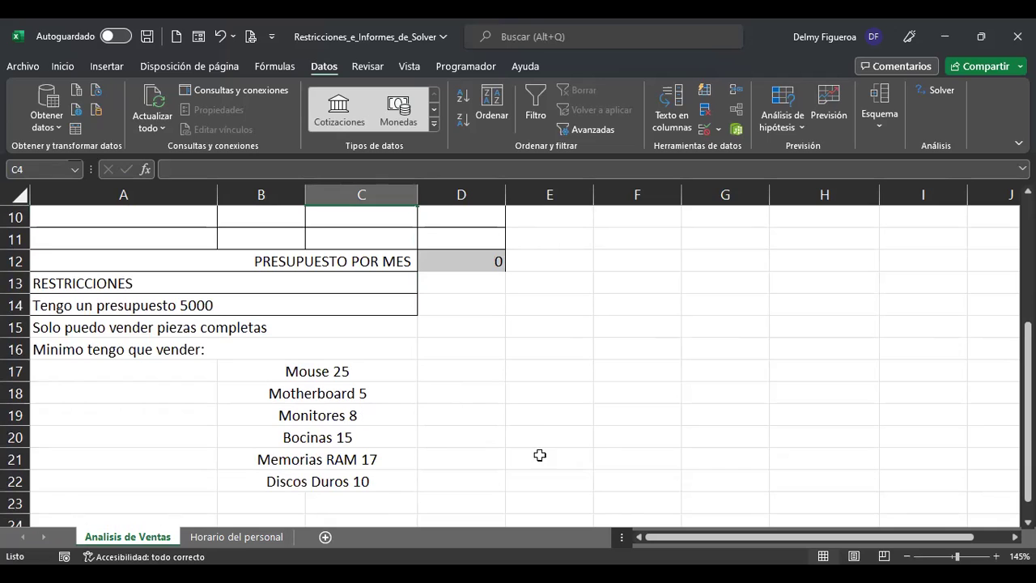
{"action": "scroll", "coordinate": [542, 389], "scroll_direction": "up", "scroll_amount": 3}
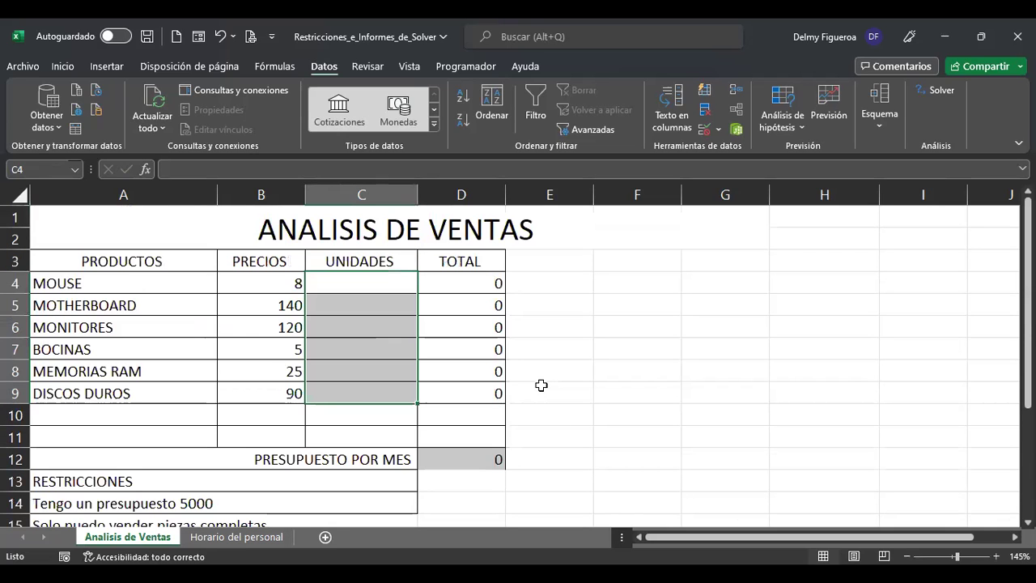
Enter 20 as the trial number of units for MOUSE in cell C4
{"action": "left_click", "coordinate": [377, 281]}
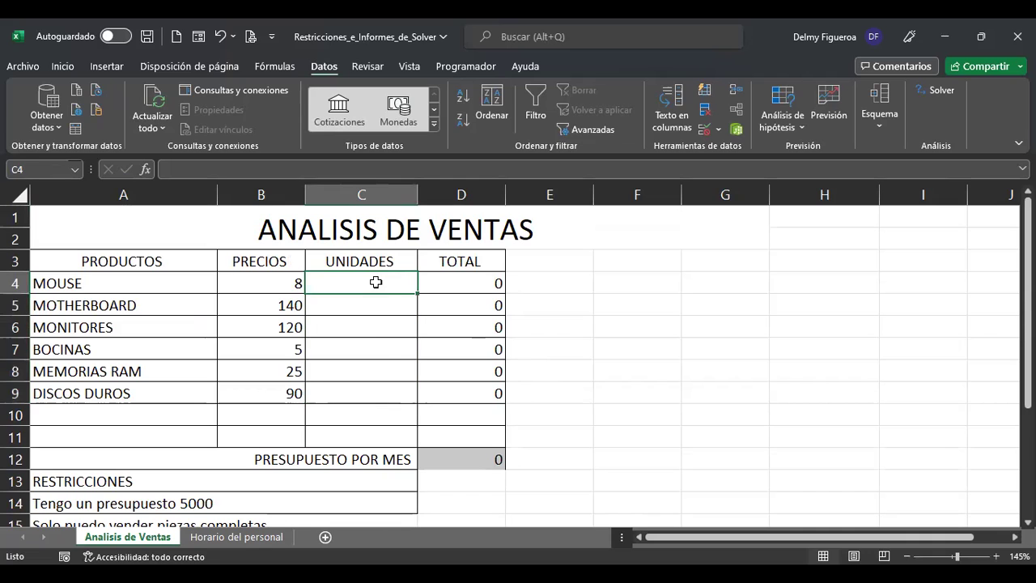
{"action": "left_click", "coordinate": [483, 463]}
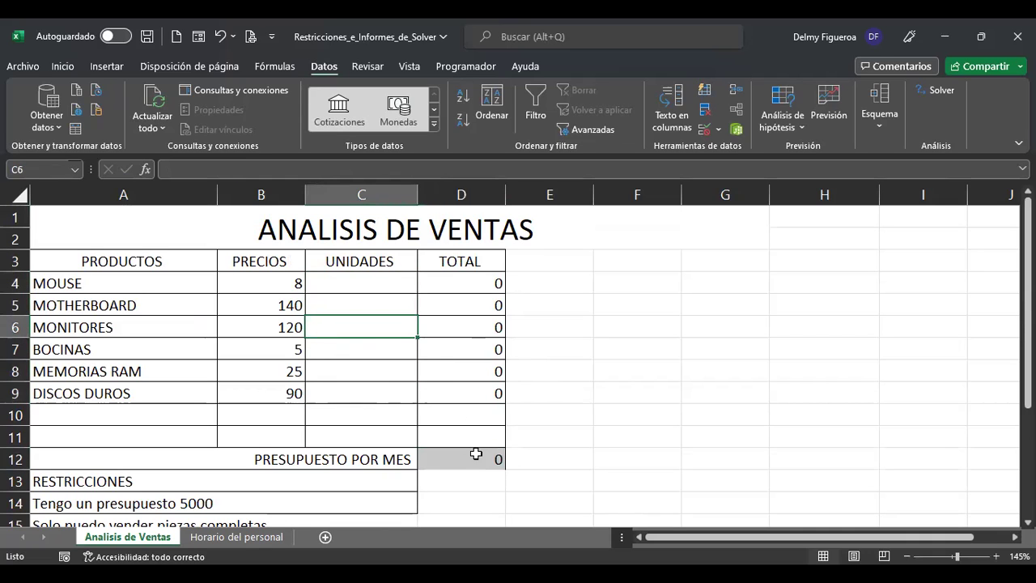
{"action": "left_click", "coordinate": [477, 455]}
{"action": "left_click", "coordinate": [344, 370]}
{"action": "left_click", "coordinate": [347, 348]}
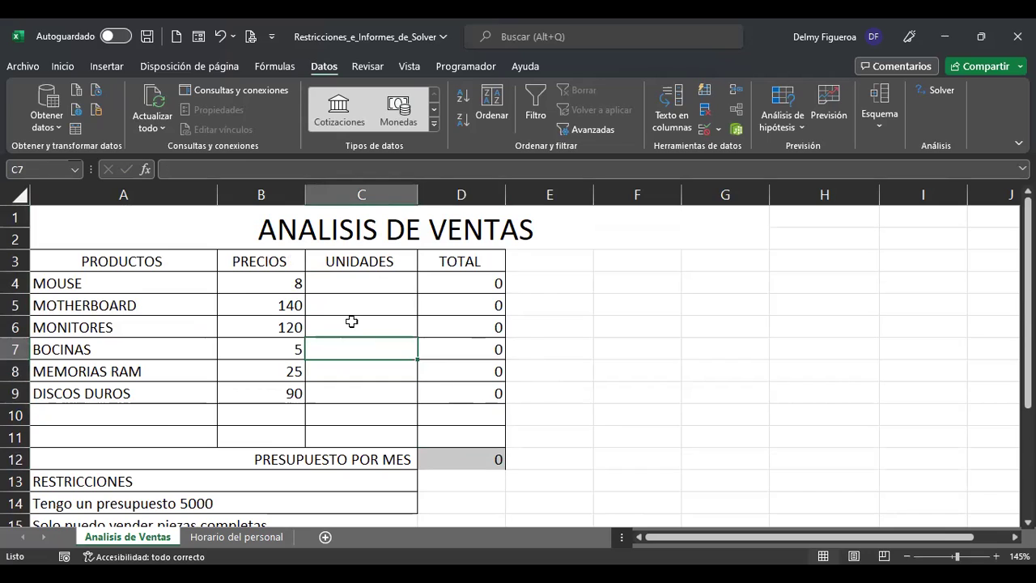
{"action": "left_click", "coordinate": [350, 325]}
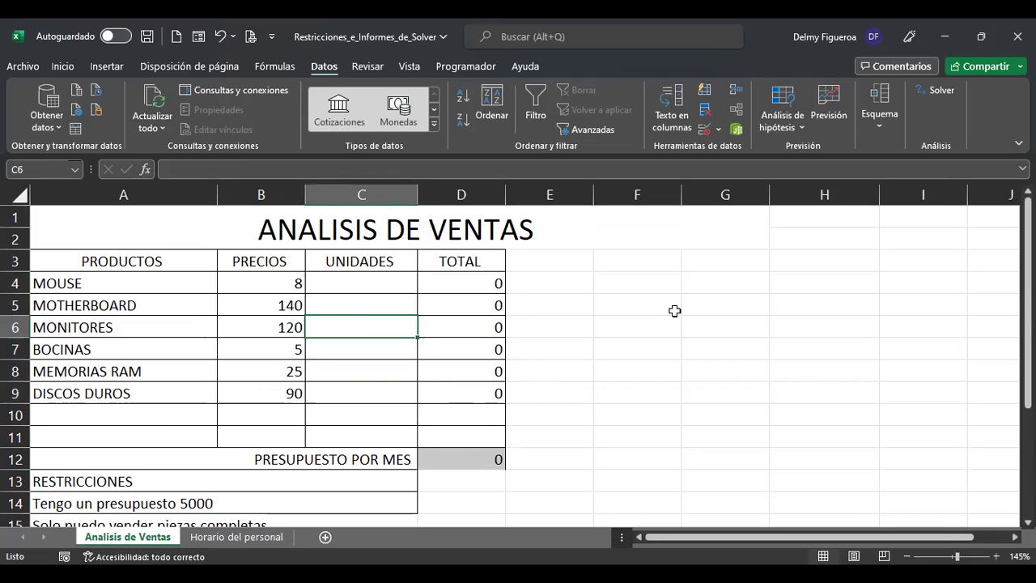
{"action": "key", "text": "Up"}
{"action": "key", "text": "Up"}
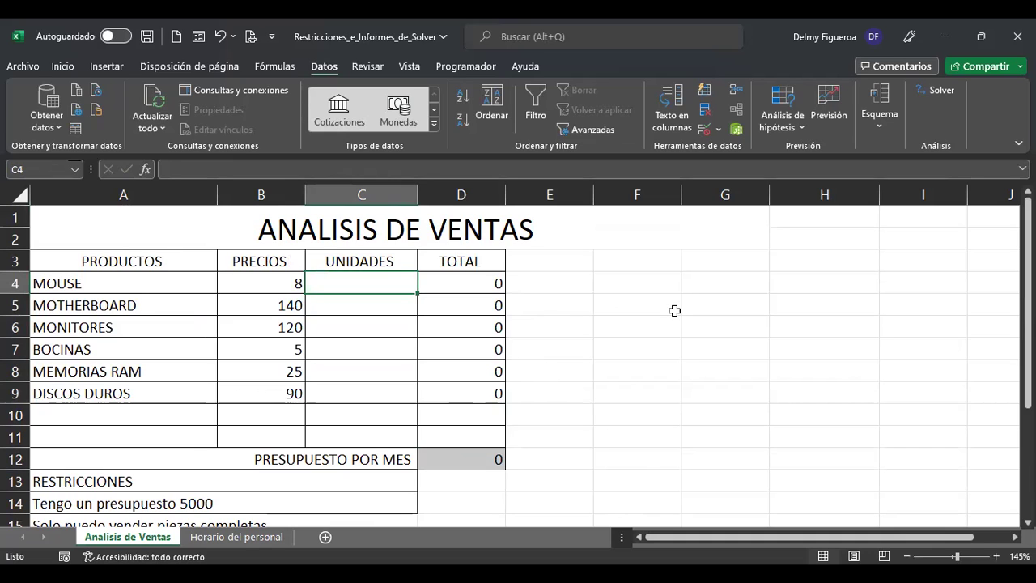
{"action": "type", "text": "20"}
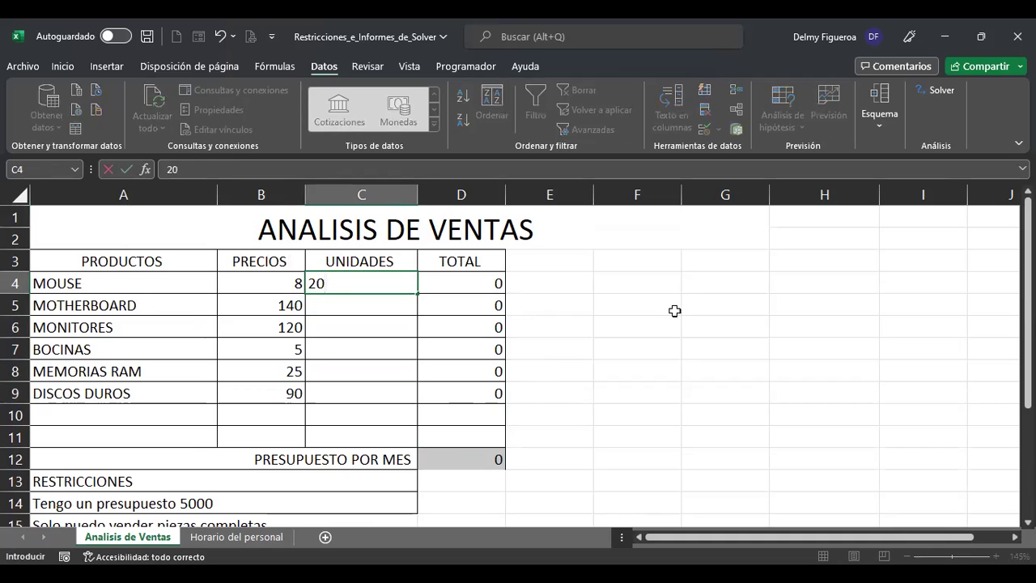
{"action": "key", "text": "Tab"}
{"action": "key", "text": "Return"}
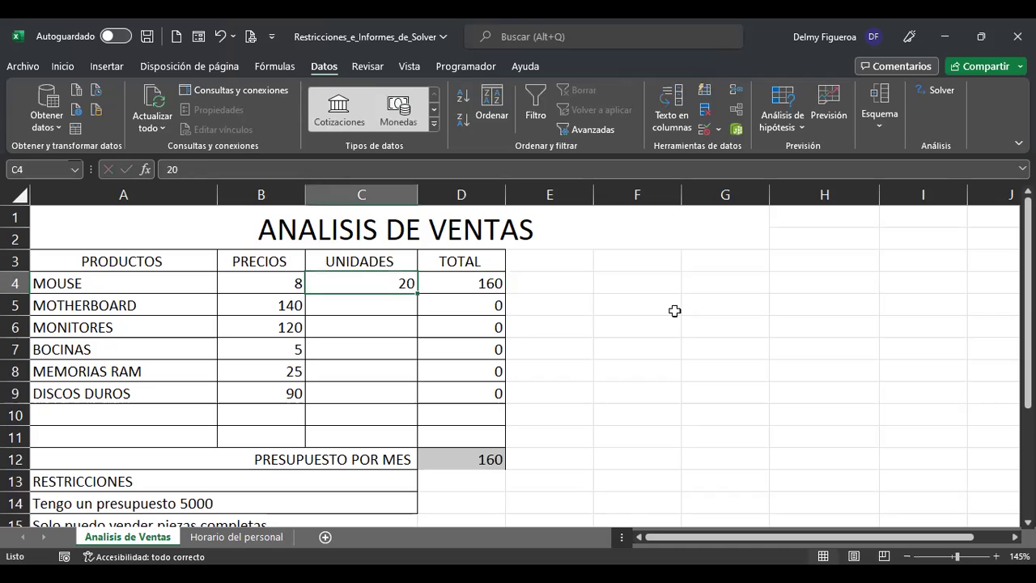
Enter 30 as the trial number of units for DISCOS DUROS in cell C9
{"action": "key", "text": "Down"}
{"action": "key", "text": "Down"}
{"action": "key", "text": "Down"}
{"action": "key", "text": "Down"}
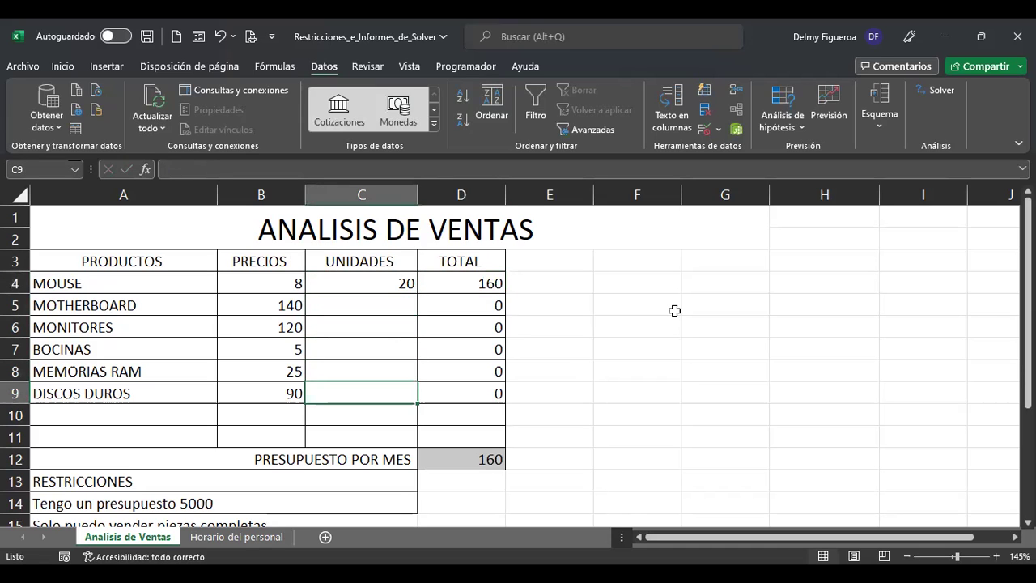
{"action": "type", "text": "30"}
{"action": "key", "text": "Up"}
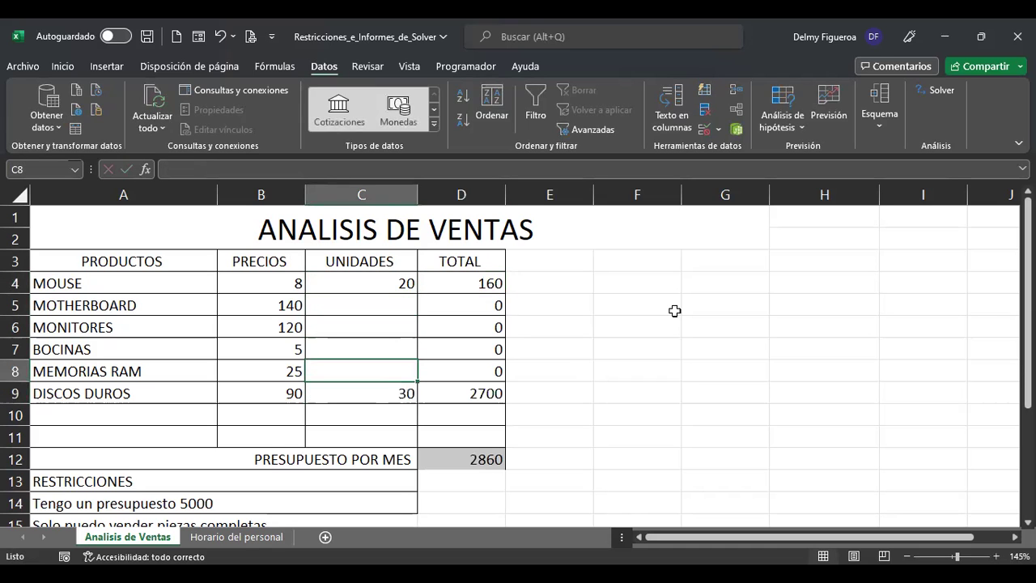
Clear the trial unit quantities from cells C4:C9
{"action": "key", "text": "Down"}
{"action": "key", "text": "shift+Up"}
{"action": "key", "text": "shift+Up"}
{"action": "key", "text": "shift+Up"}
{"action": "key", "text": "shift+Up"}
{"action": "key", "text": "shift+Up"}
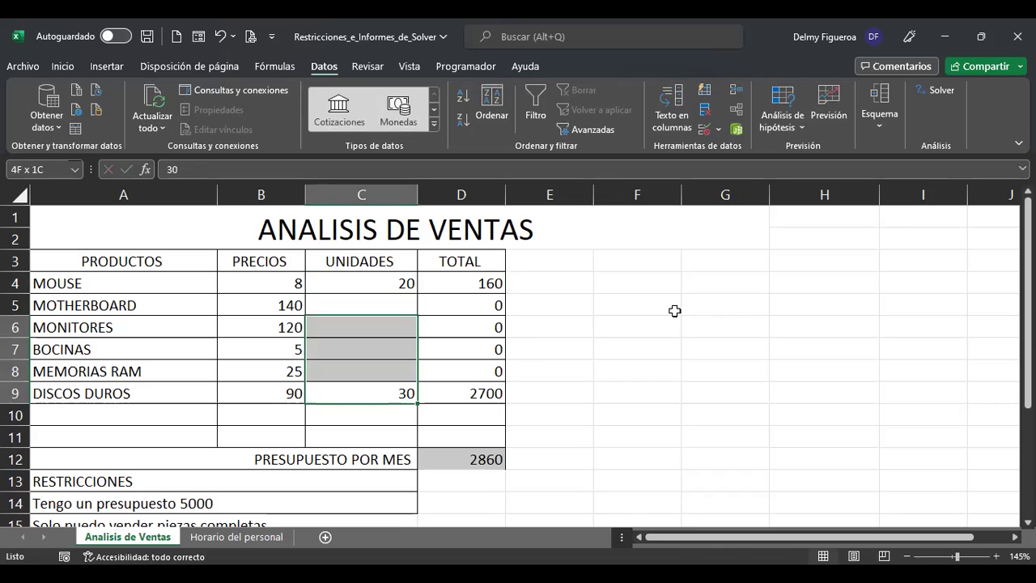
{"action": "key", "text": "Delete"}
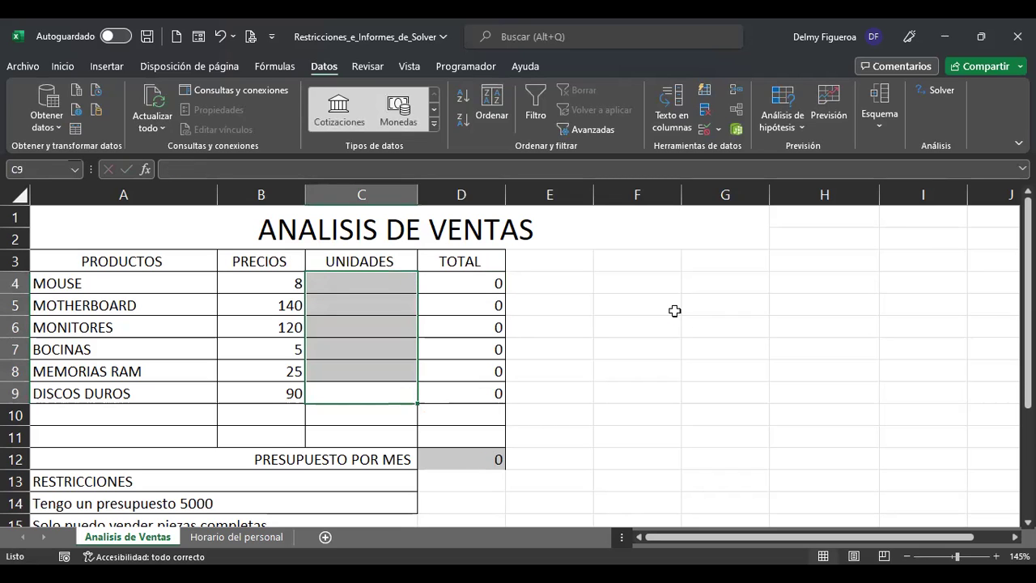
{"action": "key", "text": "Down"}
{"action": "key", "text": "Up"}
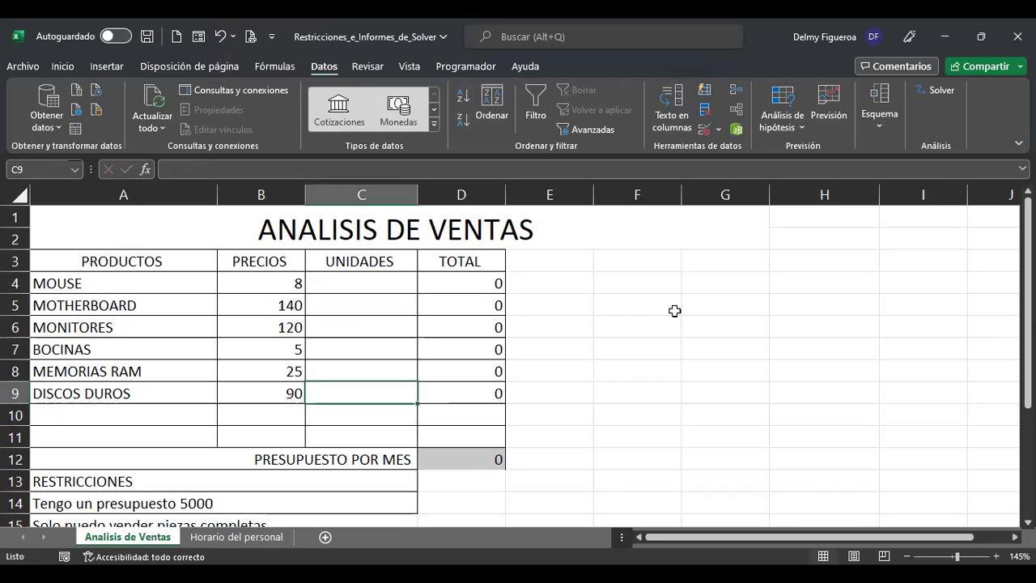
{"action": "key", "text": "Up"}
{"action": "key", "text": "Up"}
{"action": "key", "text": "Up"}
{"action": "key", "text": "Up"}
{"action": "key", "text": "Up"}
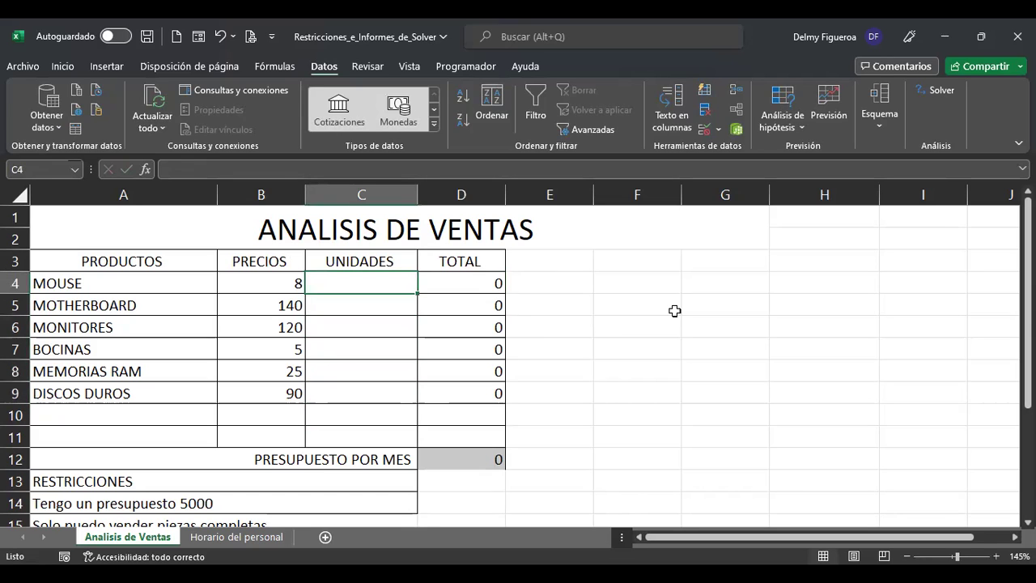
{"action": "key", "text": "shift+Down"}
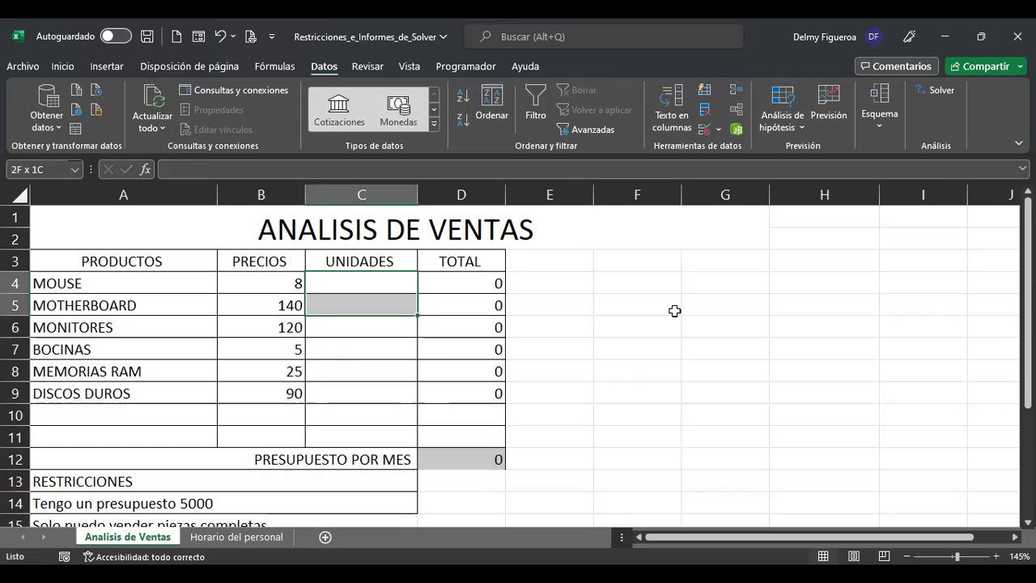
{"action": "left_click", "coordinate": [675, 311]}
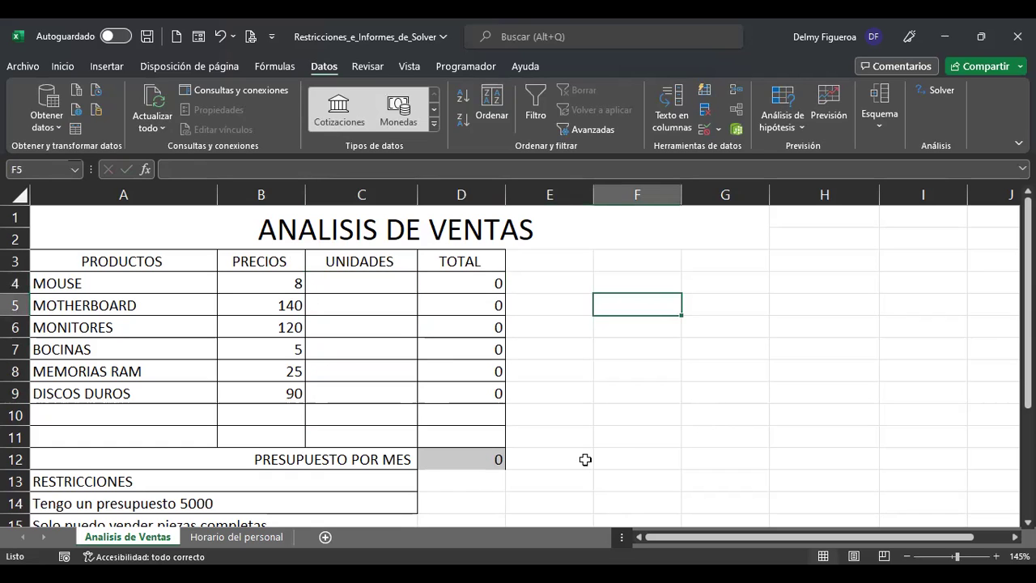
Review the budget total in D12, the unit cells C4:C9 and the minimum sales quantities listed in rows 17 to 22
{"action": "left_click", "coordinate": [455, 461]}
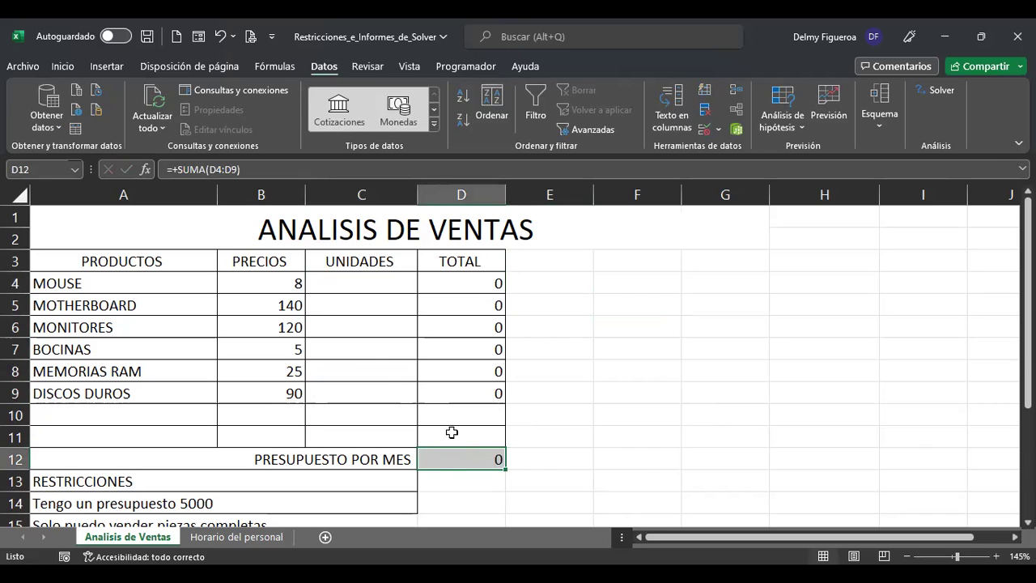
{"action": "left_click_drag", "start_coordinate": [380, 276], "coordinate": [381, 391]}
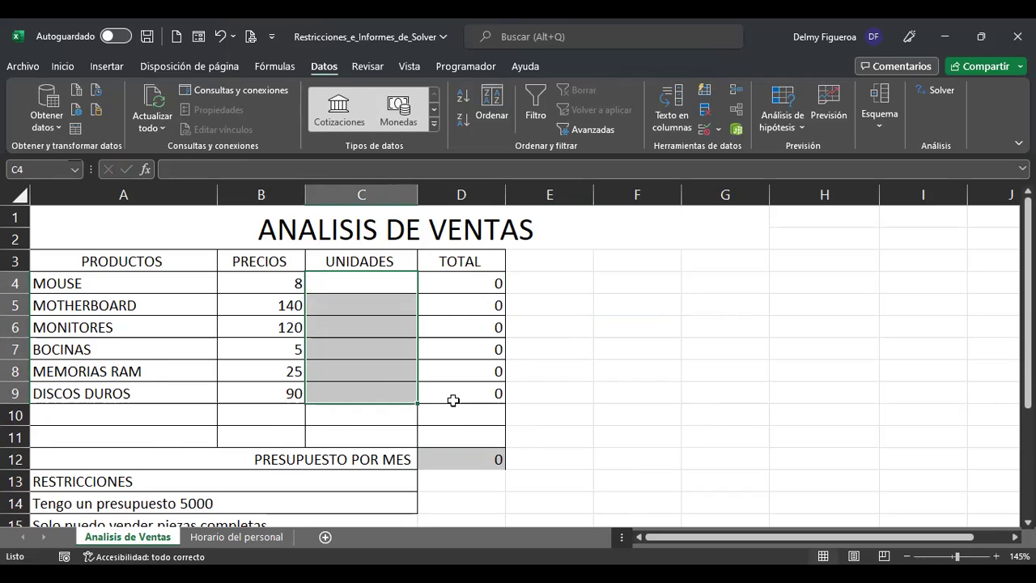
{"action": "scroll", "coordinate": [454, 401], "scroll_direction": "down", "scroll_amount": 2}
{"action": "scroll", "coordinate": [454, 400], "scroll_direction": "down", "scroll_amount": 1}
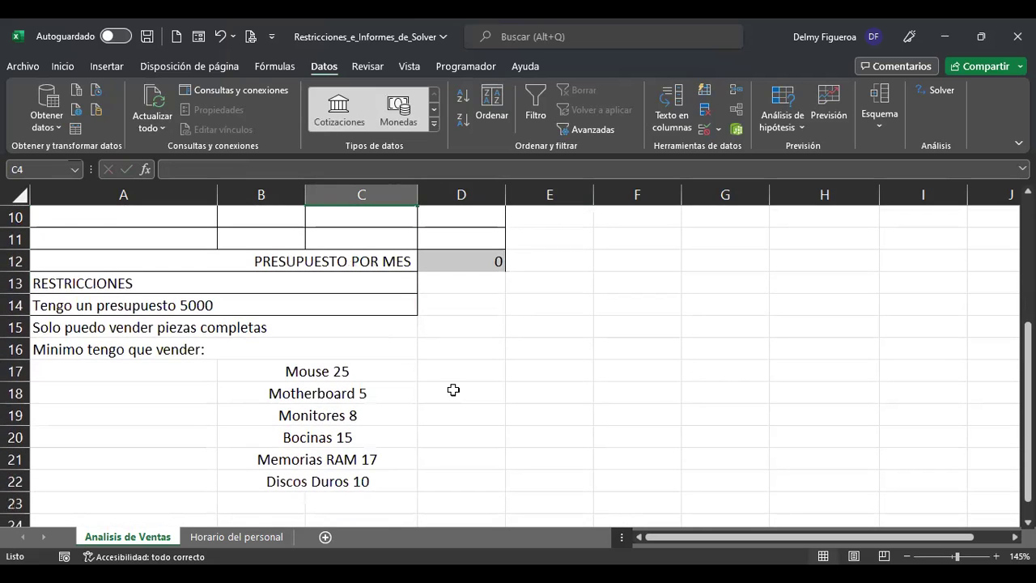
{"action": "scroll", "coordinate": [453, 398], "scroll_direction": "down", "scroll_amount": 2}
{"action": "left_click_drag", "start_coordinate": [384, 244], "coordinate": [387, 349]}
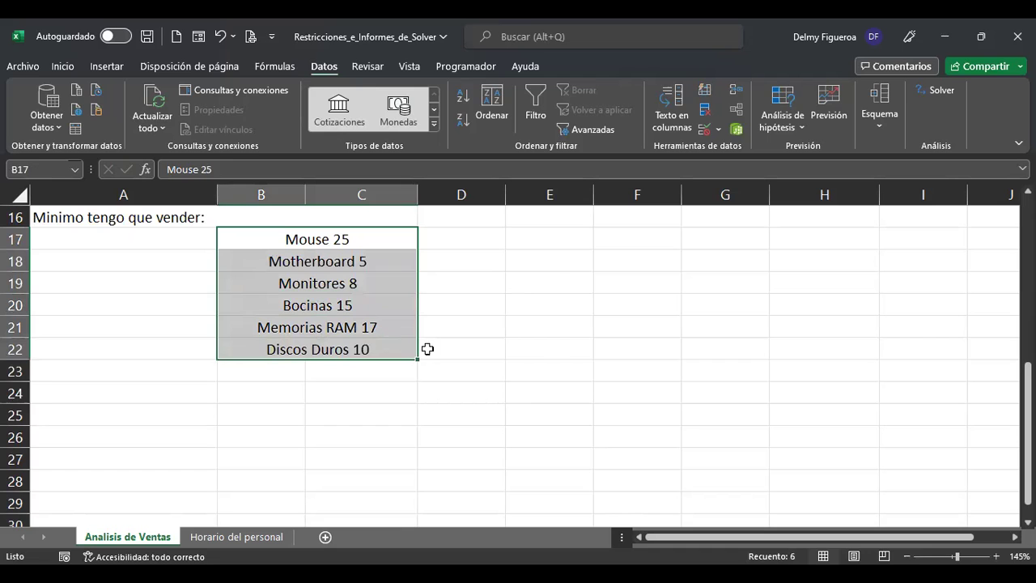
{"action": "left_click", "coordinate": [585, 335]}
{"action": "scroll", "coordinate": [585, 327], "scroll_direction": "up", "scroll_amount": 4}
Open Solver and set cell D12 as the objective with a target value of 5000
{"action": "left_click", "coordinate": [478, 392]}
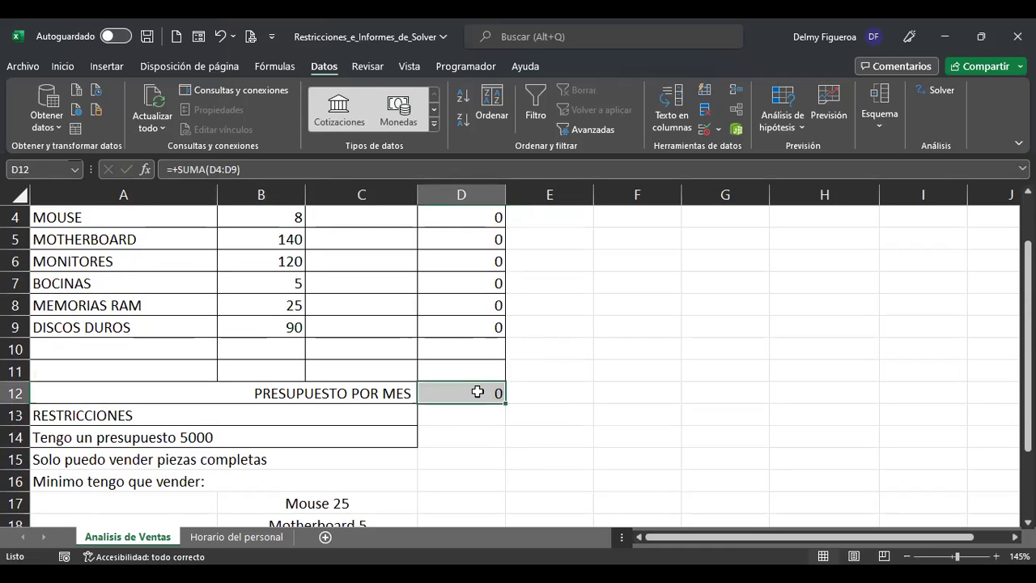
{"action": "scroll", "coordinate": [478, 392], "scroll_direction": "up", "scroll_amount": 1}
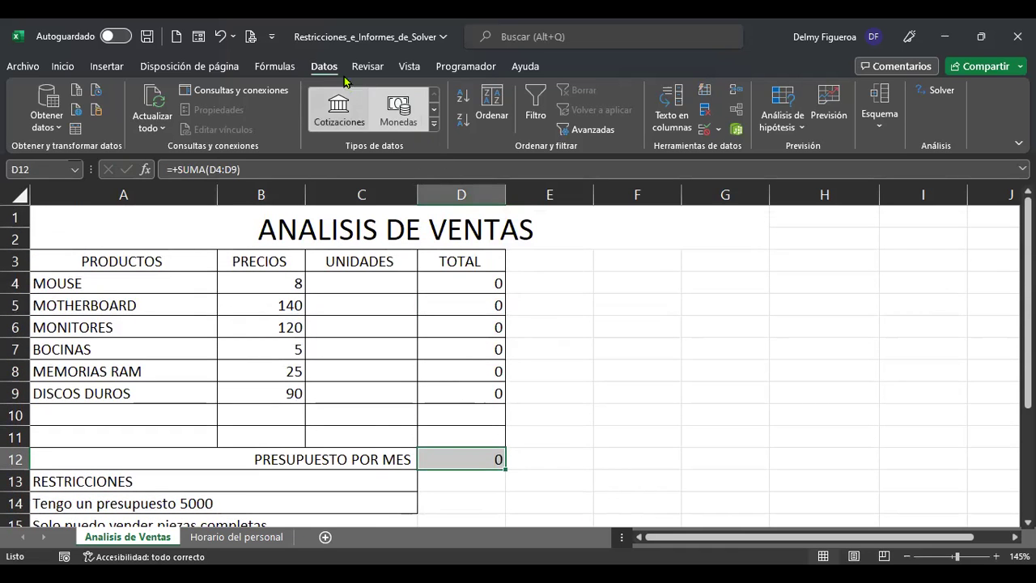
{"action": "left_click", "coordinate": [927, 93]}
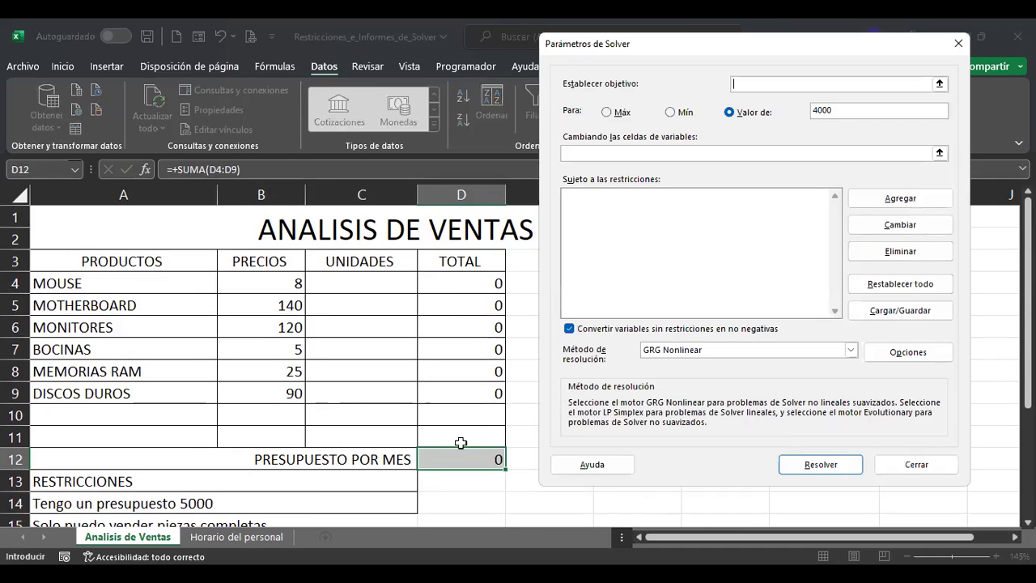
{"action": "left_click", "coordinate": [459, 459]}
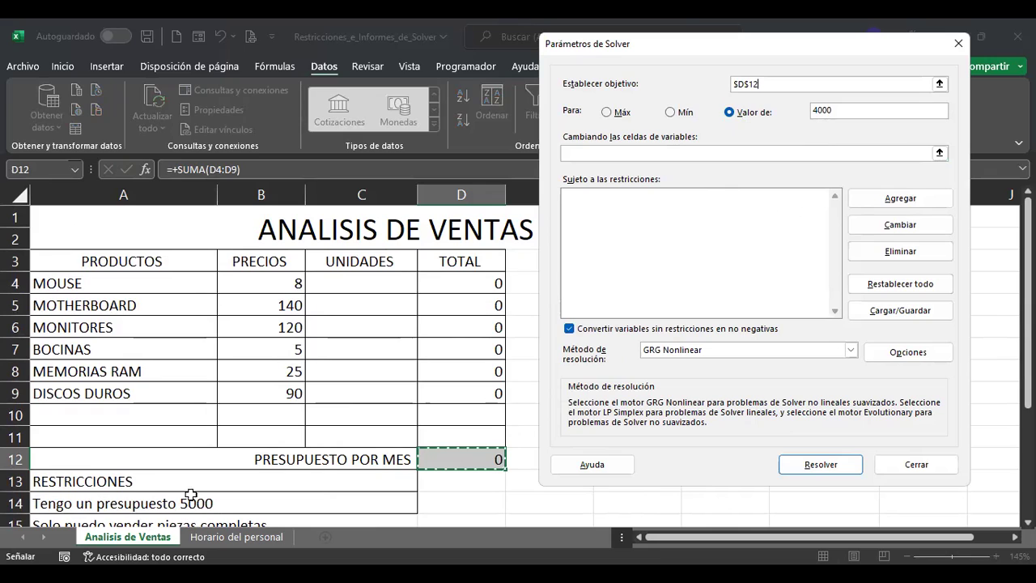
{"action": "left_click_drag", "start_coordinate": [861, 111], "coordinate": [810, 112]}
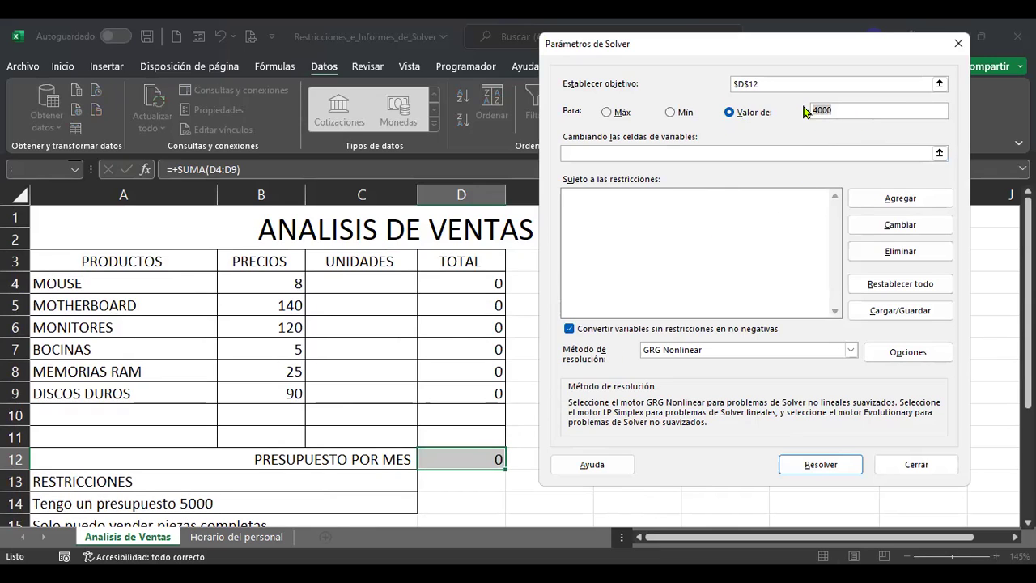
{"action": "type", "text": "5000"}
Set the Solver variable cells to the UNIDADES range C4:C9
{"action": "left_click", "coordinate": [807, 153]}
{"action": "left_click", "coordinate": [375, 283]}
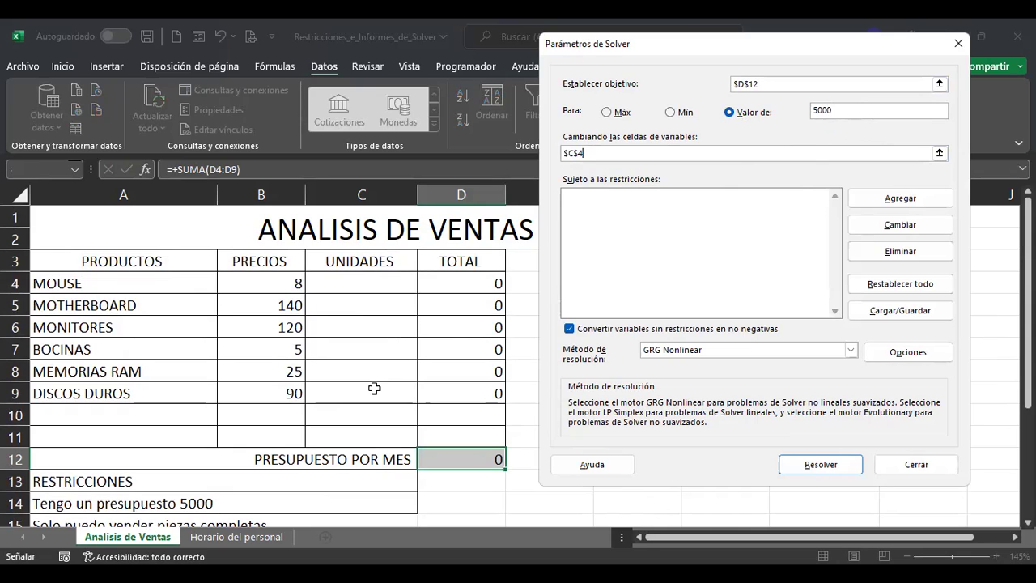
{"action": "left_click_drag", "start_coordinate": [377, 374], "coordinate": [377, 394]}
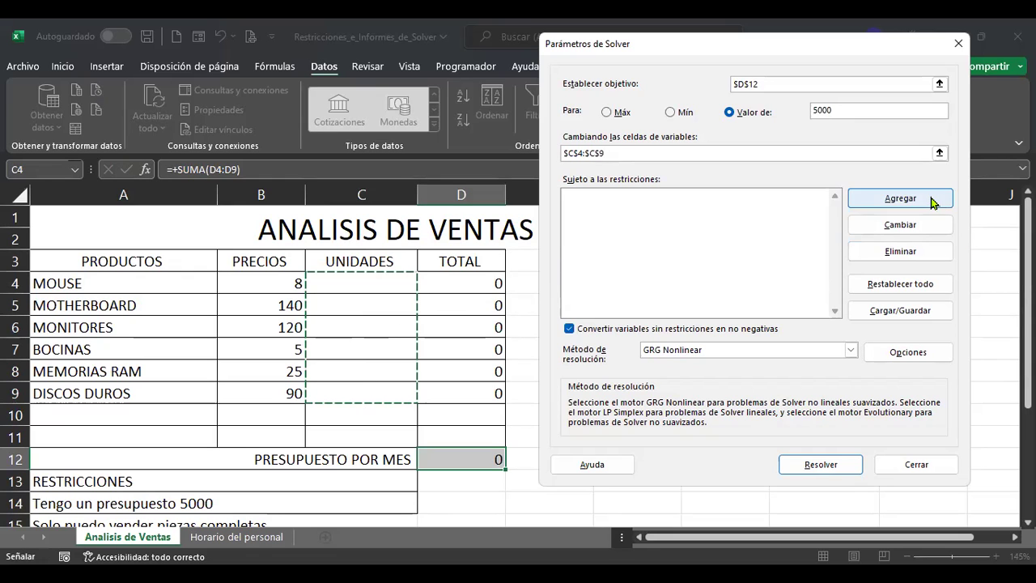
Add a Solver restriction requiring the MOUSE units in C4 to be >= 25
{"action": "scroll", "coordinate": [392, 374], "scroll_direction": "down", "scroll_amount": 4}
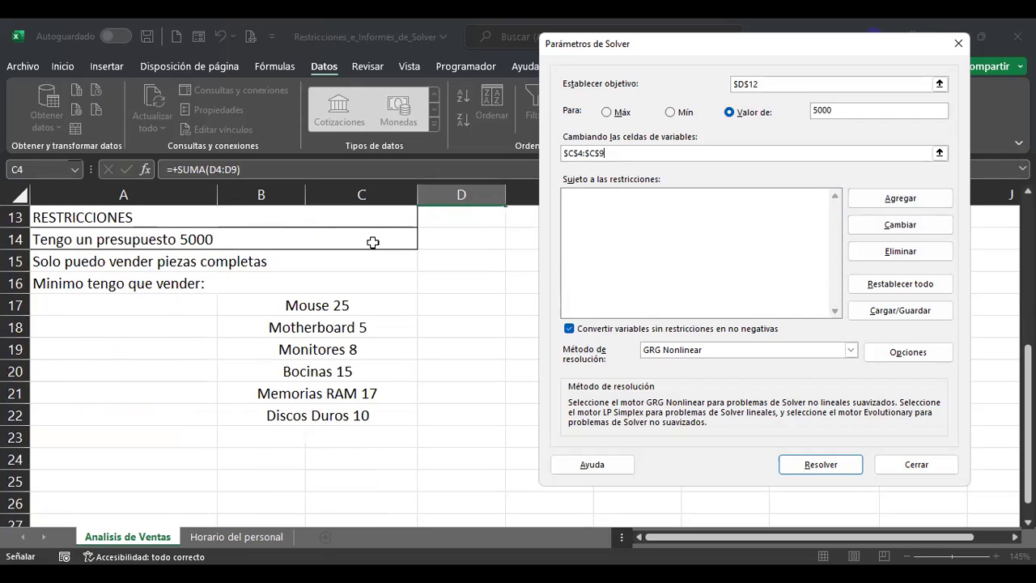
{"action": "scroll", "coordinate": [370, 243], "scroll_direction": "up", "scroll_amount": 1}
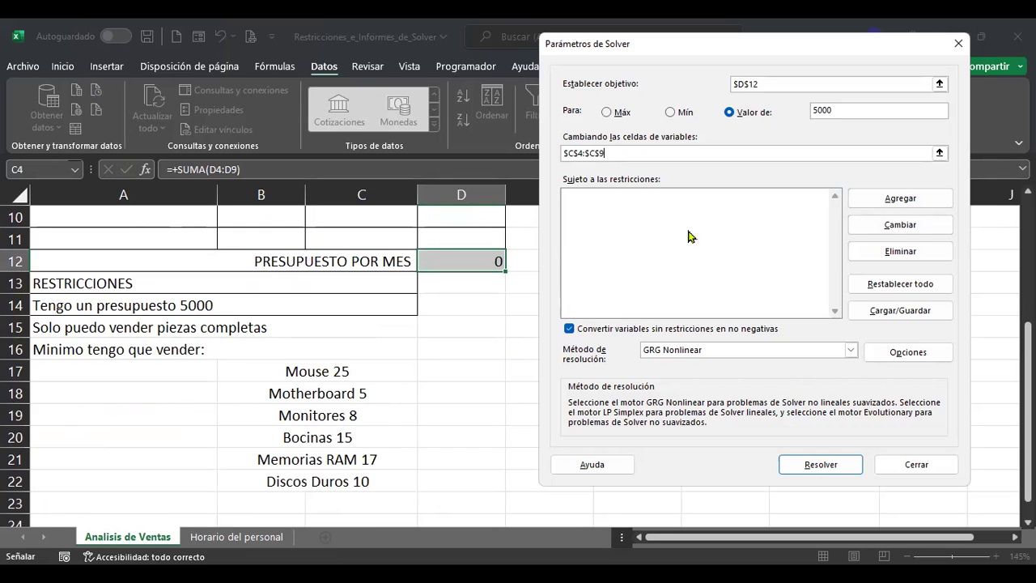
{"action": "left_click", "coordinate": [923, 198]}
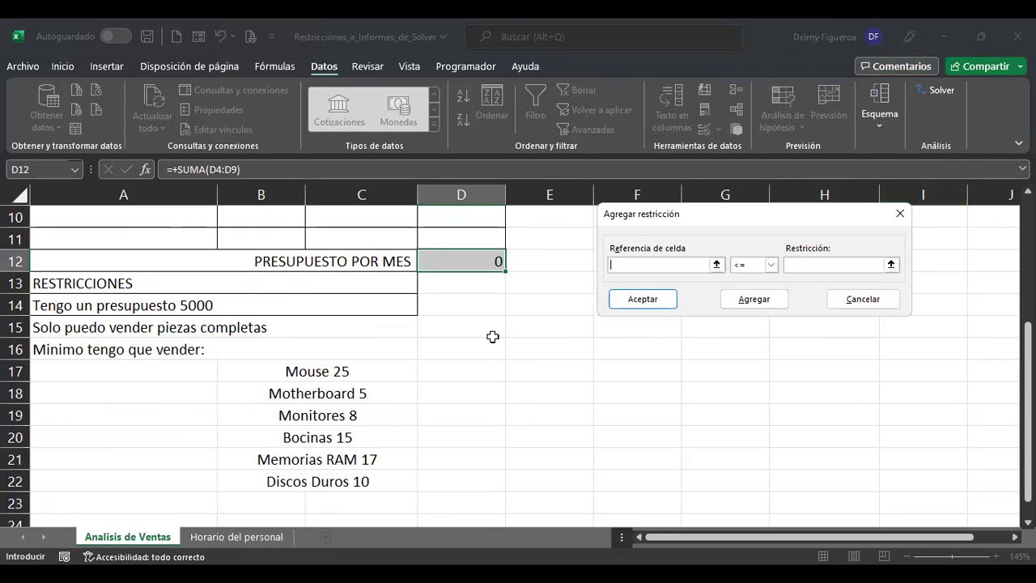
{"action": "scroll", "coordinate": [497, 339], "scroll_direction": "up", "scroll_amount": 1}
{"action": "scroll", "coordinate": [495, 335], "scroll_direction": "up", "scroll_amount": 2}
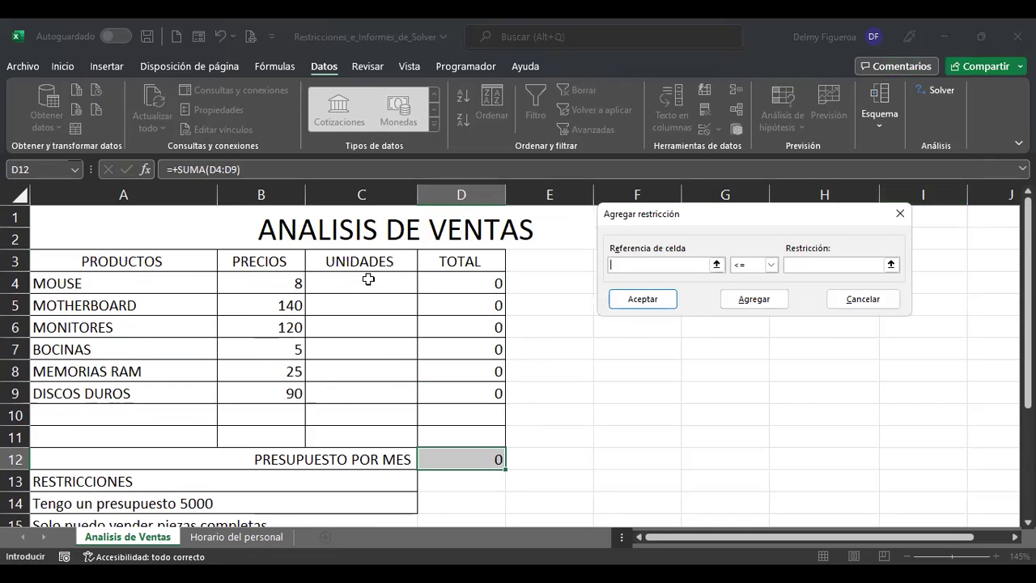
{"action": "left_click", "coordinate": [375, 280]}
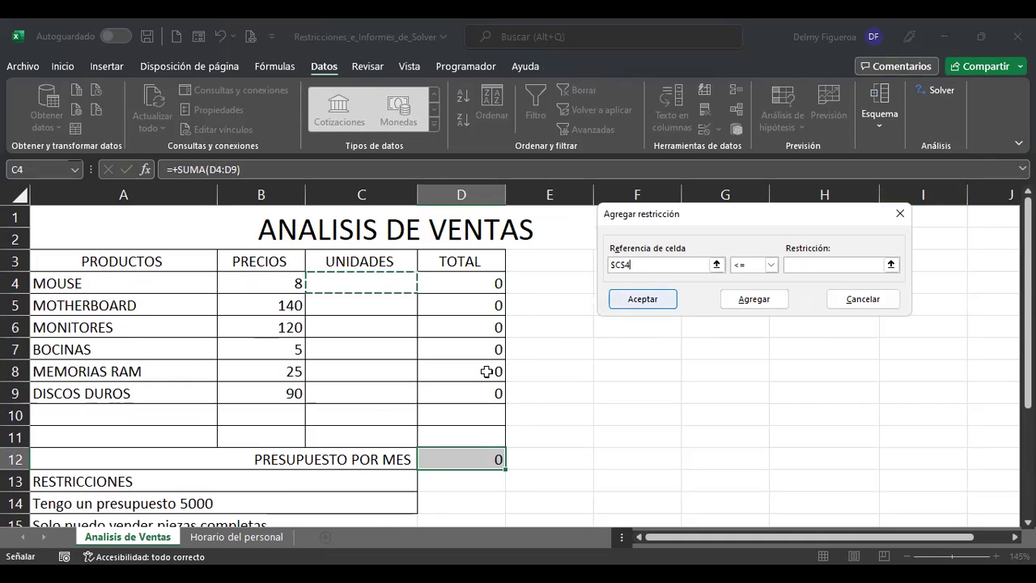
{"action": "scroll", "coordinate": [483, 370], "scroll_direction": "down", "scroll_amount": 3}
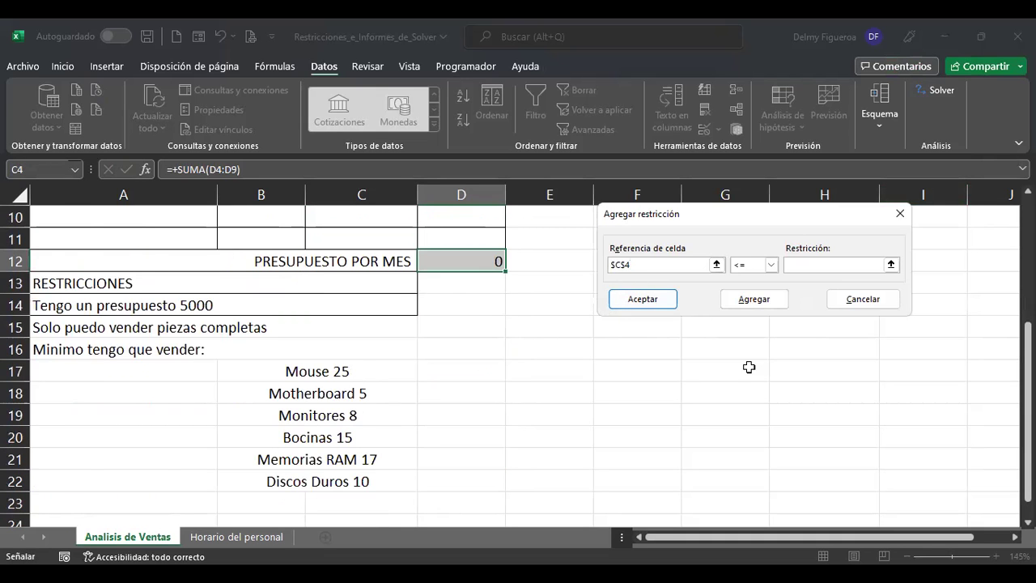
{"action": "scroll", "coordinate": [750, 366], "scroll_direction": "up", "scroll_amount": 2}
{"action": "left_click", "coordinate": [772, 266]}
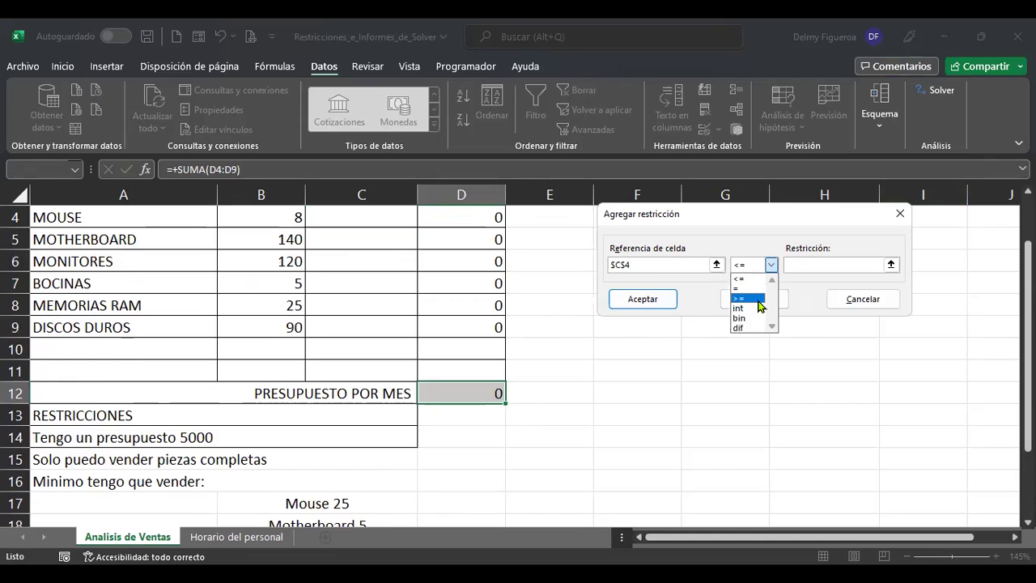
{"action": "left_click", "coordinate": [760, 299]}
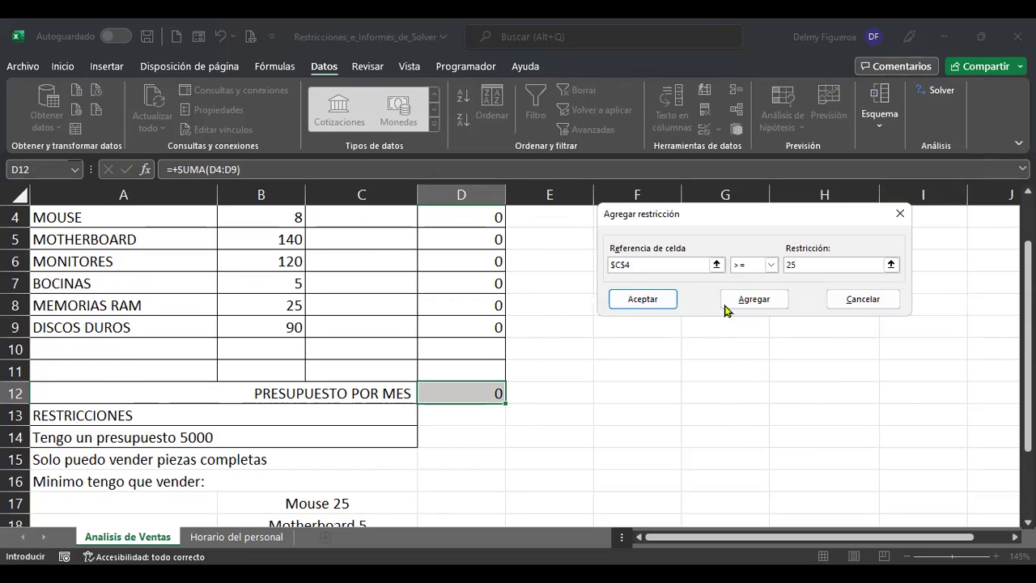
{"action": "left_click", "coordinate": [766, 300]}
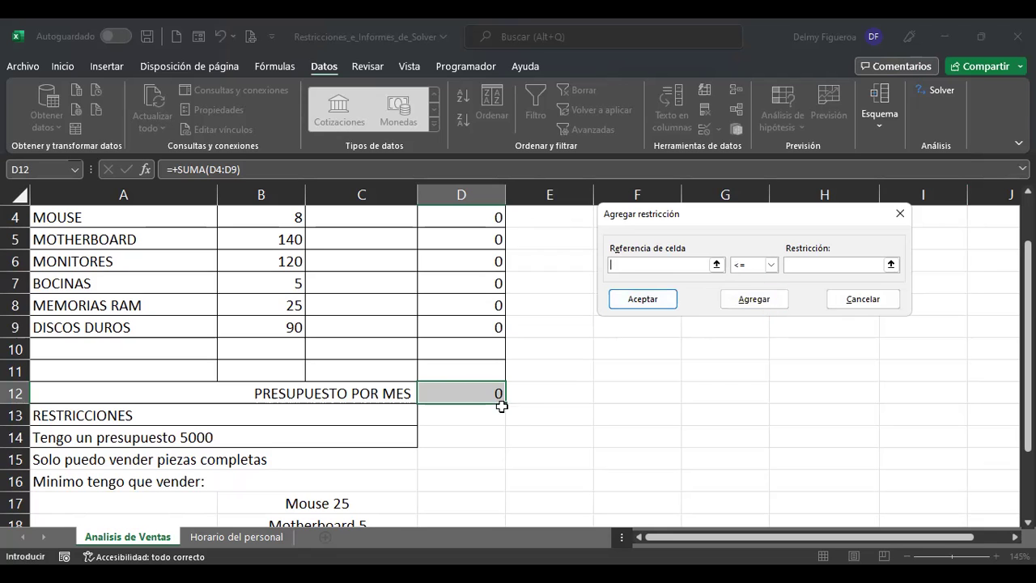
Add a Solver restriction requiring the MOTHERBOARD units in C5 to be >= the listed minimum of 5
{"action": "scroll", "coordinate": [404, 449], "scroll_direction": "down", "scroll_amount": 2}
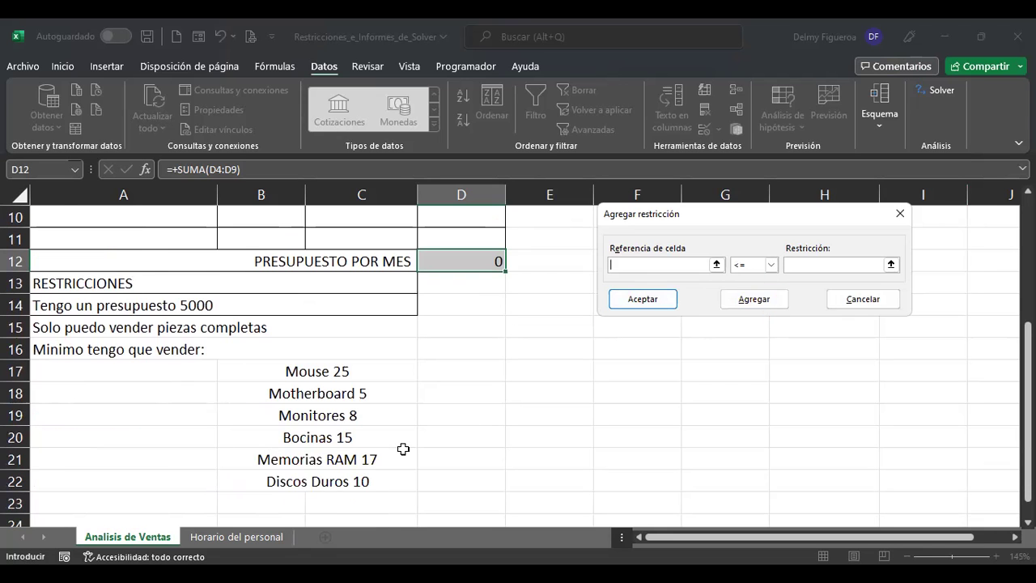
{"action": "scroll", "coordinate": [382, 416], "scroll_direction": "up", "scroll_amount": 3}
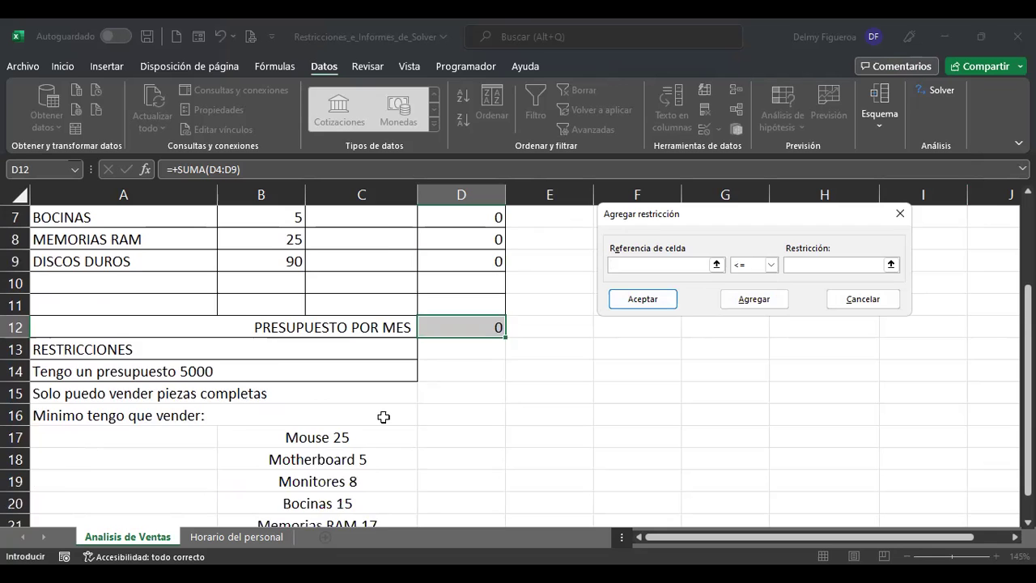
{"action": "scroll", "coordinate": [384, 416], "scroll_direction": "down", "scroll_amount": 2}
{"action": "scroll", "coordinate": [413, 463], "scroll_direction": "up", "scroll_amount": 2}
{"action": "left_click", "coordinate": [371, 311]}
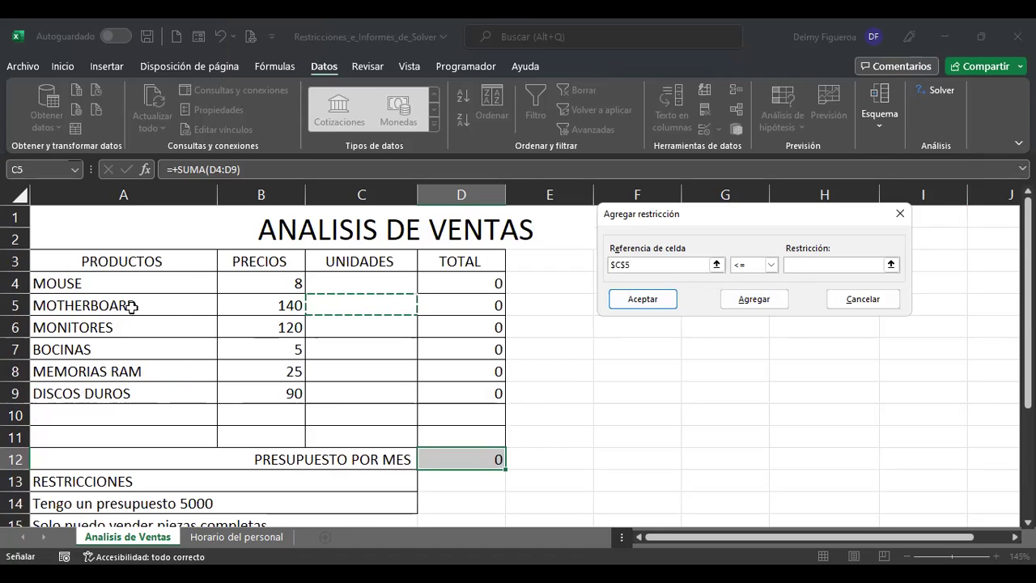
{"action": "left_click", "coordinate": [771, 266]}
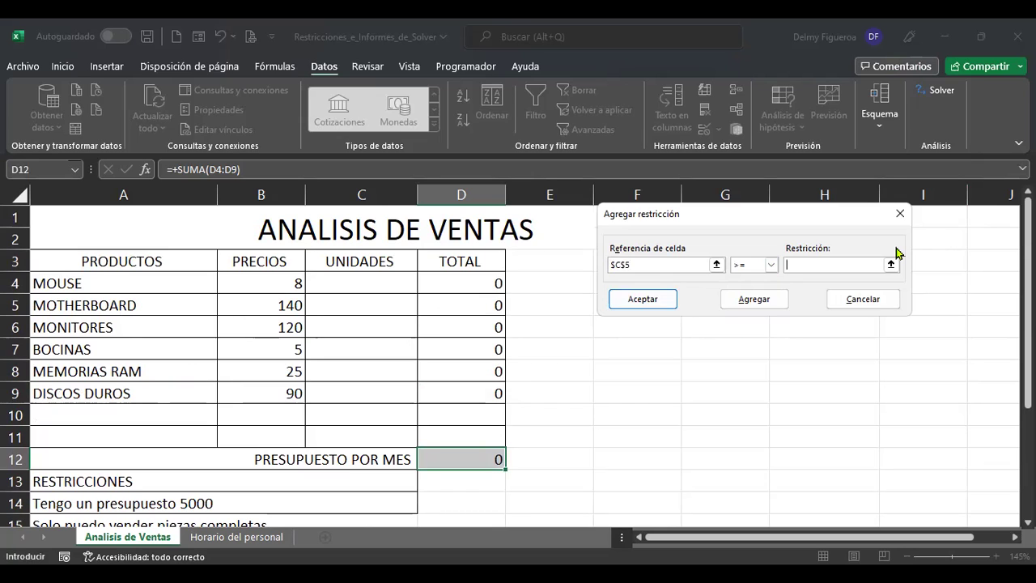
{"action": "left_click", "coordinate": [743, 302]}
Add a Solver restriction requiring the MONITORES units in C6 to be >= the listed minimum of 8
{"action": "left_click", "coordinate": [354, 324]}
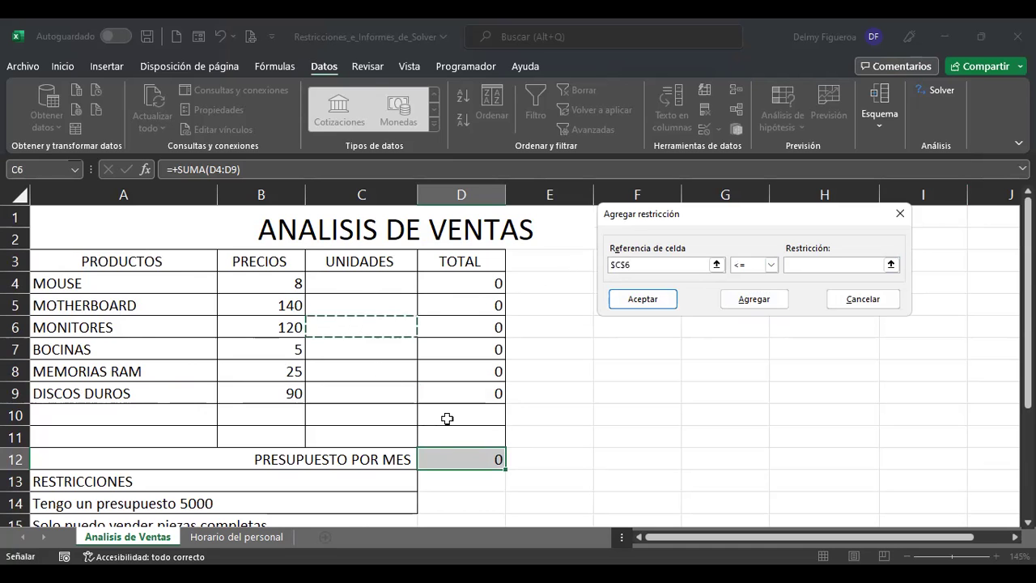
{"action": "scroll", "coordinate": [441, 420], "scroll_direction": "down", "scroll_amount": 3}
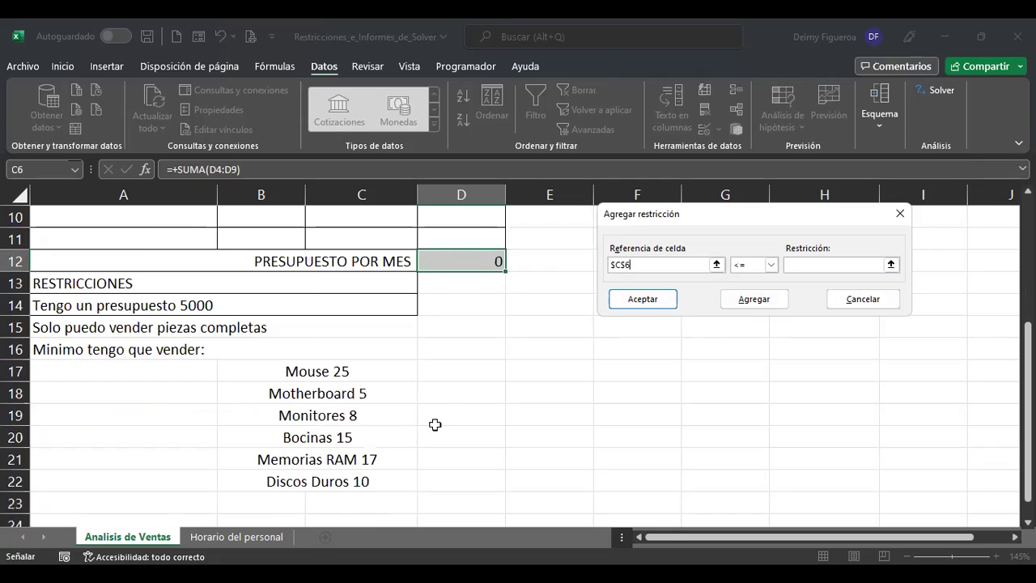
{"action": "left_click", "coordinate": [772, 265]}
{"action": "left_click", "coordinate": [761, 299]}
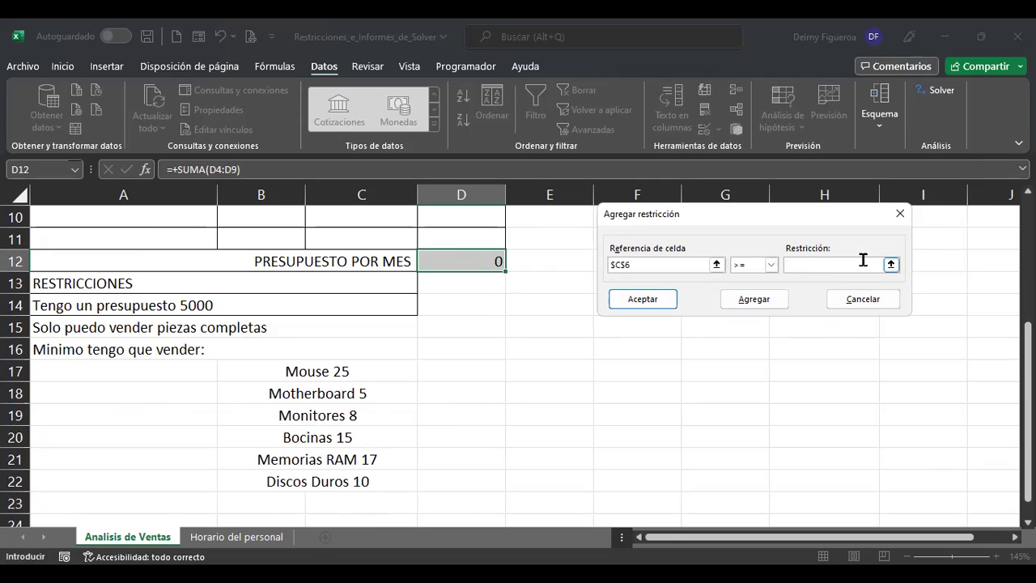
{"action": "left_click", "coordinate": [751, 300]}
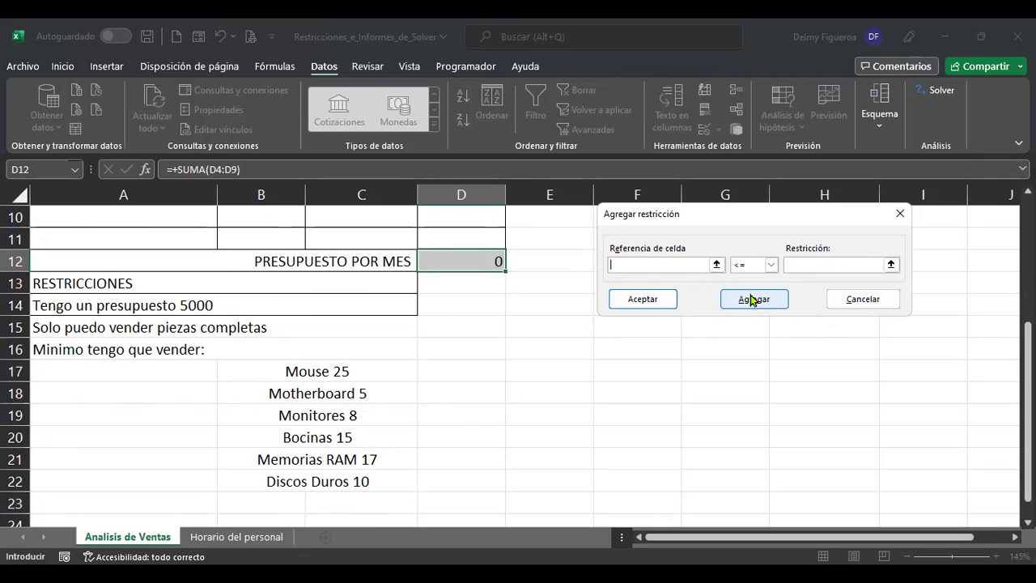
Add a Solver restriction requiring the BOCINAS units in C7 to be >= 15
{"action": "scroll", "coordinate": [453, 316], "scroll_direction": "up", "scroll_amount": 2}
{"action": "left_click", "coordinate": [359, 279]}
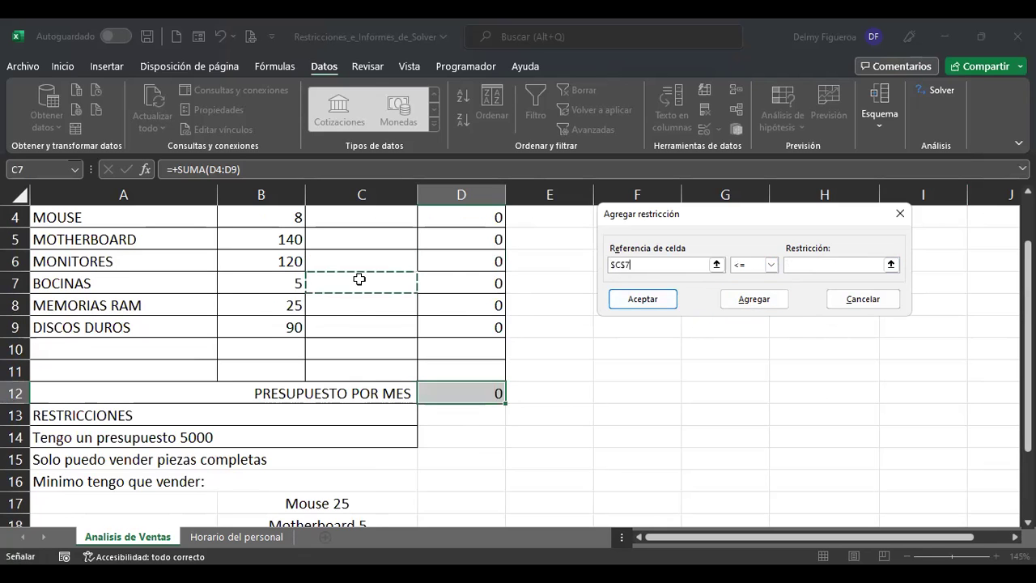
{"action": "scroll", "coordinate": [514, 395], "scroll_direction": "down", "scroll_amount": 2}
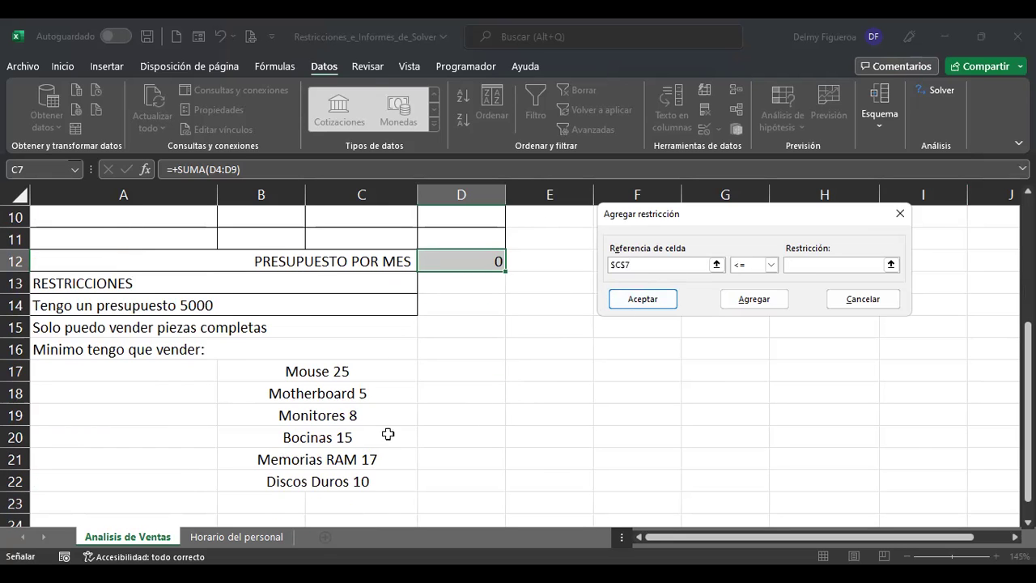
{"action": "left_click", "coordinate": [772, 266]}
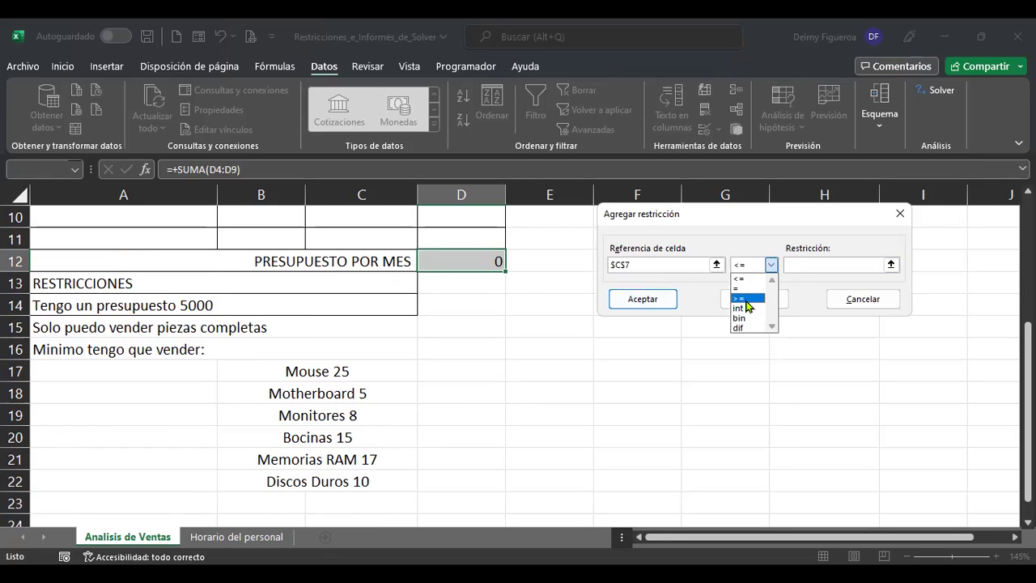
{"action": "left_click", "coordinate": [747, 299]}
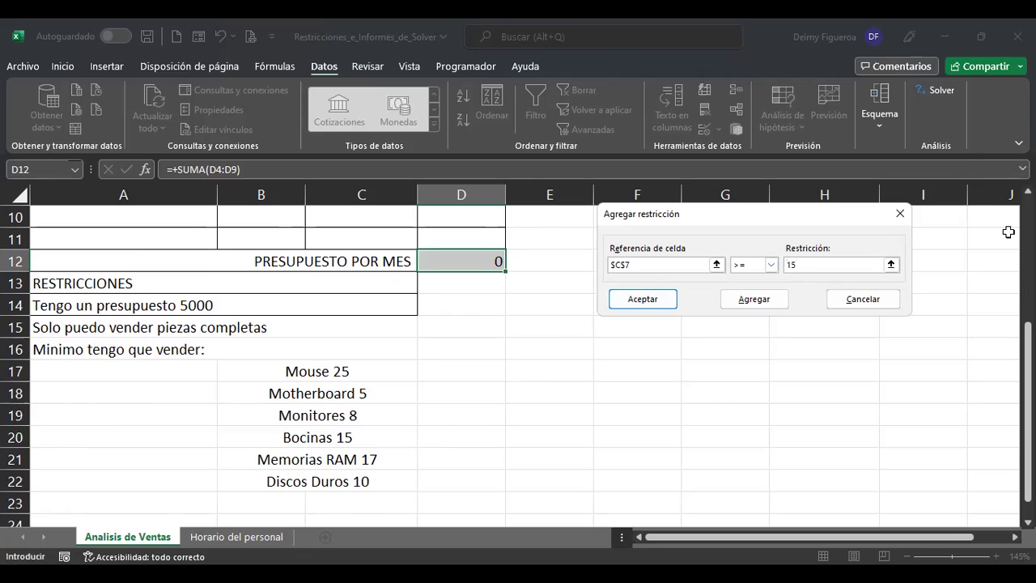
{"action": "left_click", "coordinate": [763, 300]}
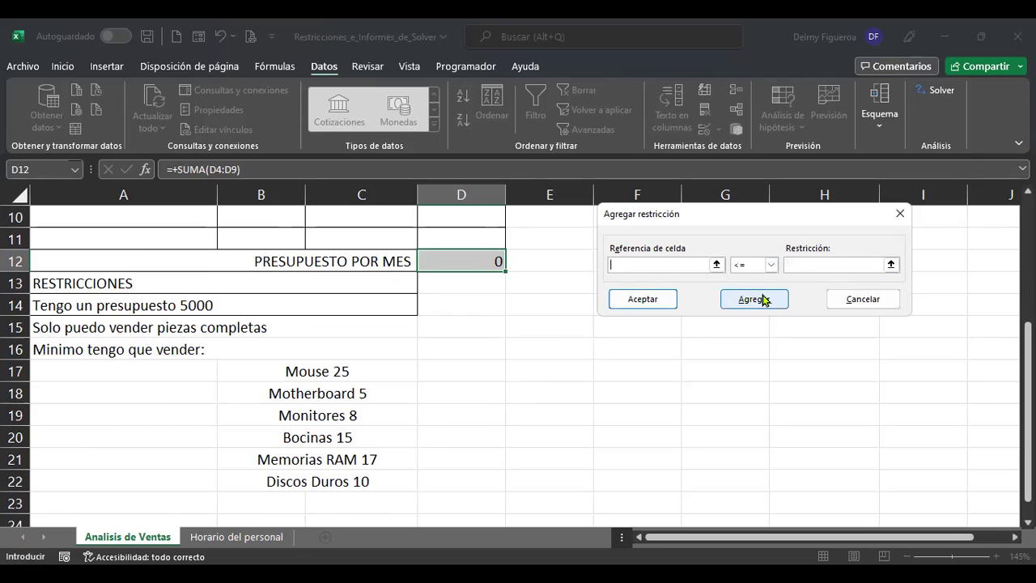
Add a Solver restriction requiring the MEMORIAS RAM units in C8 to be >= the listed minimum of 17
{"action": "scroll", "coordinate": [489, 417], "scroll_direction": "up", "scroll_amount": 2}
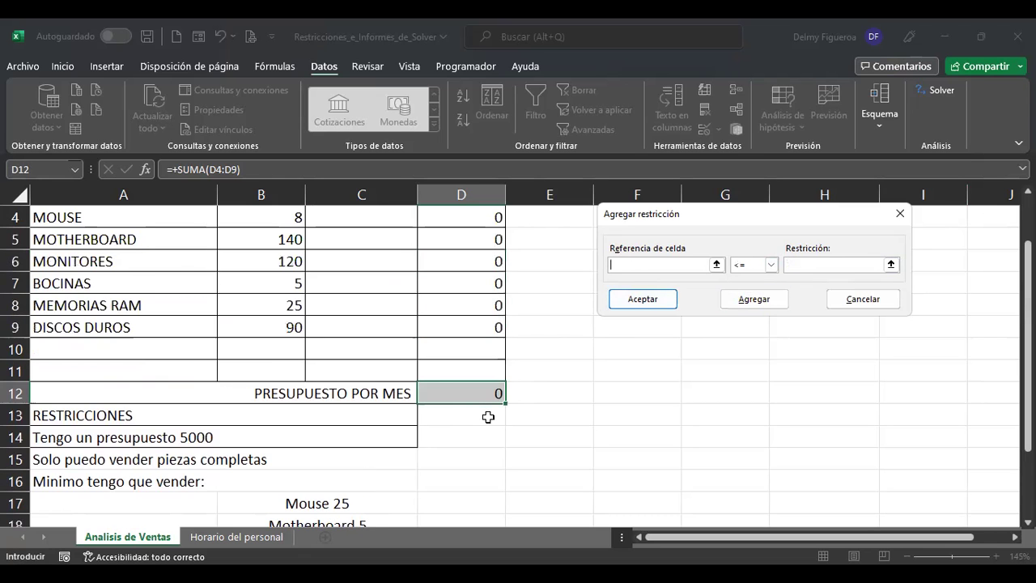
{"action": "left_click", "coordinate": [343, 302]}
{"action": "scroll", "coordinate": [489, 369], "scroll_direction": "down", "scroll_amount": 2}
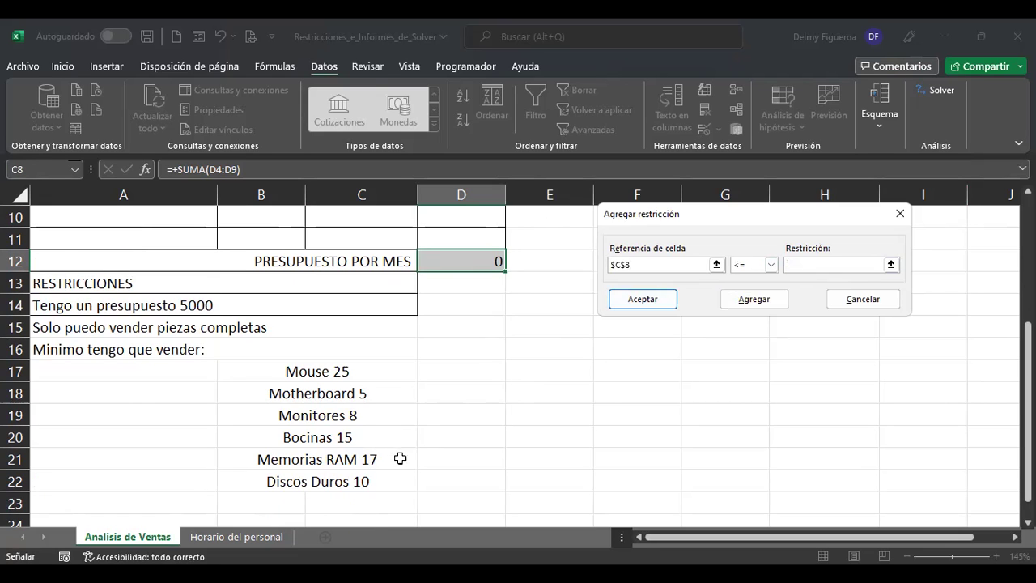
{"action": "left_click", "coordinate": [771, 267]}
{"action": "left_click", "coordinate": [743, 289]}
{"action": "left_click", "coordinate": [818, 264]}
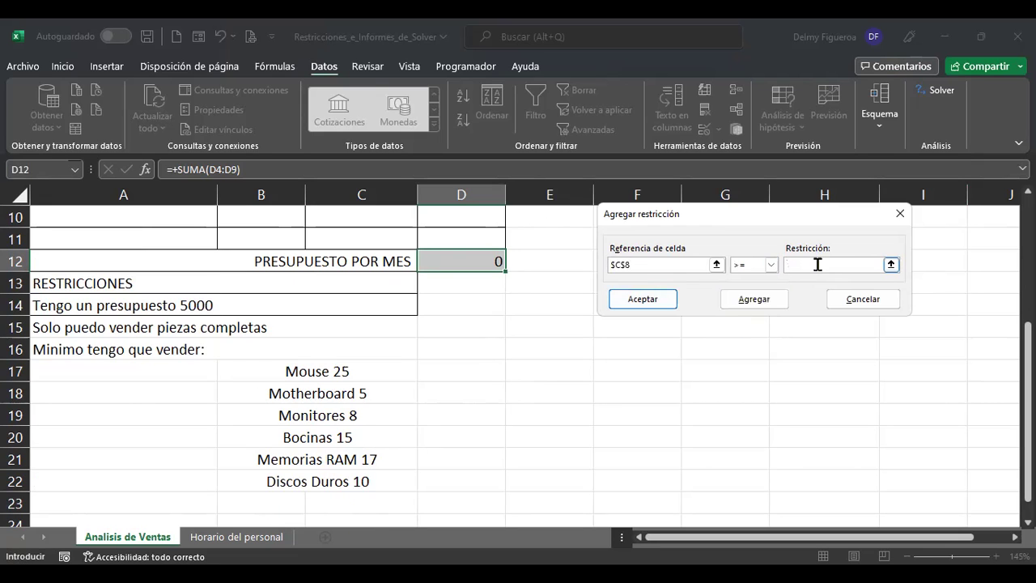
{"action": "left_click", "coordinate": [759, 301]}
Add a Solver restriction requiring the DISCOS DUROS units in C9 to be >= 10
{"action": "scroll", "coordinate": [567, 287], "scroll_direction": "up", "scroll_amount": 2}
{"action": "left_click", "coordinate": [355, 321]}
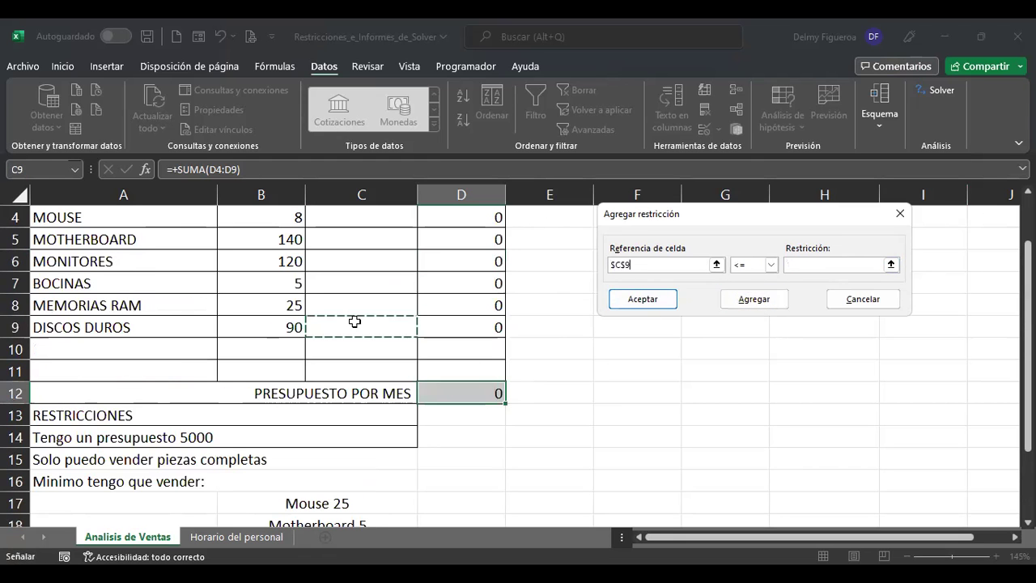
{"action": "left_click", "coordinate": [771, 266]}
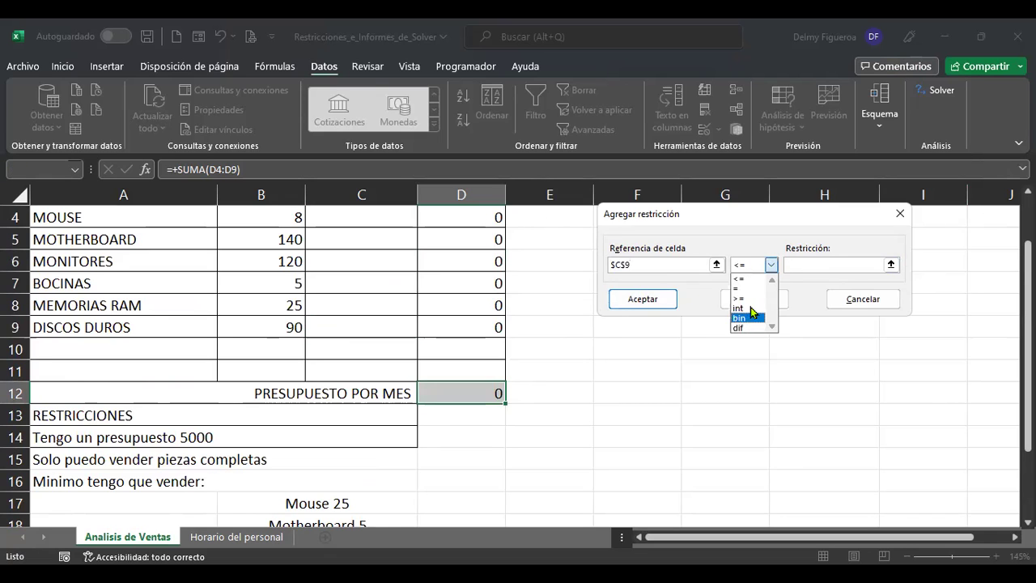
{"action": "left_click", "coordinate": [814, 260]}
{"action": "scroll", "coordinate": [585, 365], "scroll_direction": "down", "scroll_amount": 3}
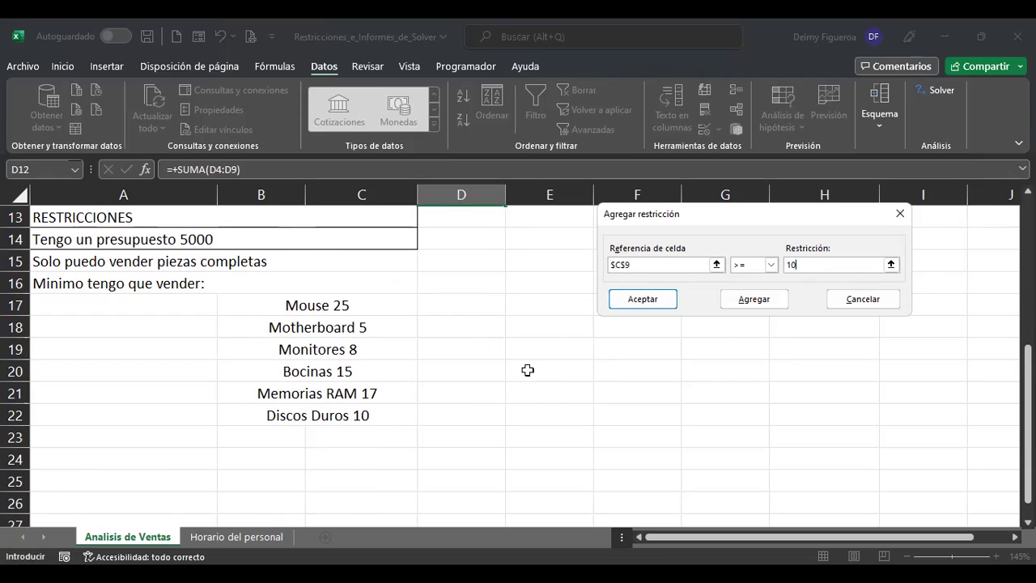
{"action": "scroll", "coordinate": [488, 394], "scroll_direction": "up", "scroll_amount": 1}
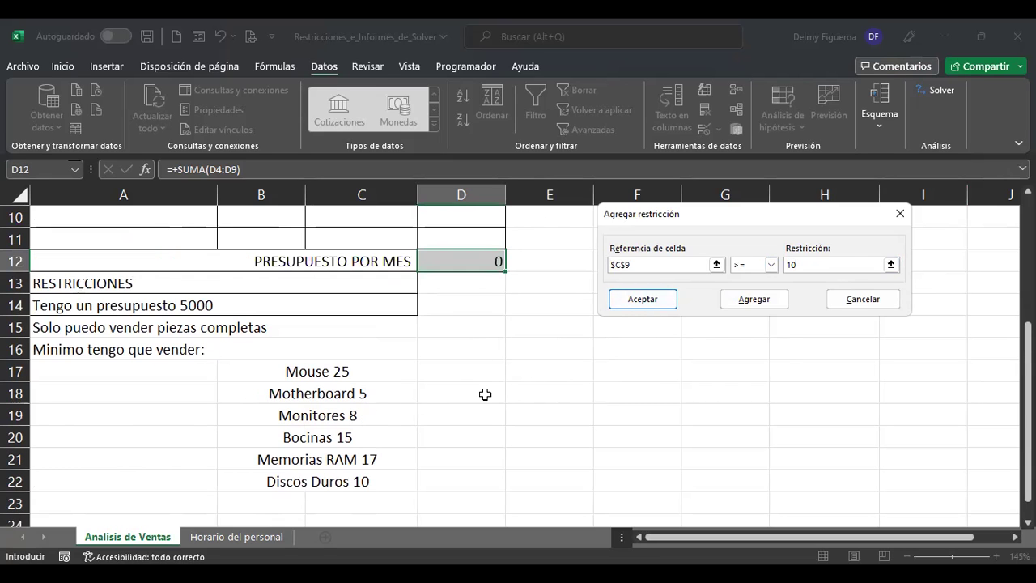
{"action": "left_click", "coordinate": [767, 300]}
Add a final Solver restriction making all UNIDADES cells C4:C9 integers (int) and return to the Solver parameters
{"action": "scroll", "coordinate": [469, 360], "scroll_direction": "up", "scroll_amount": 3}
{"action": "left_click", "coordinate": [385, 285]}
{"action": "left_click_drag", "start_coordinate": [385, 285], "coordinate": [380, 389]}
{"action": "left_click", "coordinate": [771, 266]}
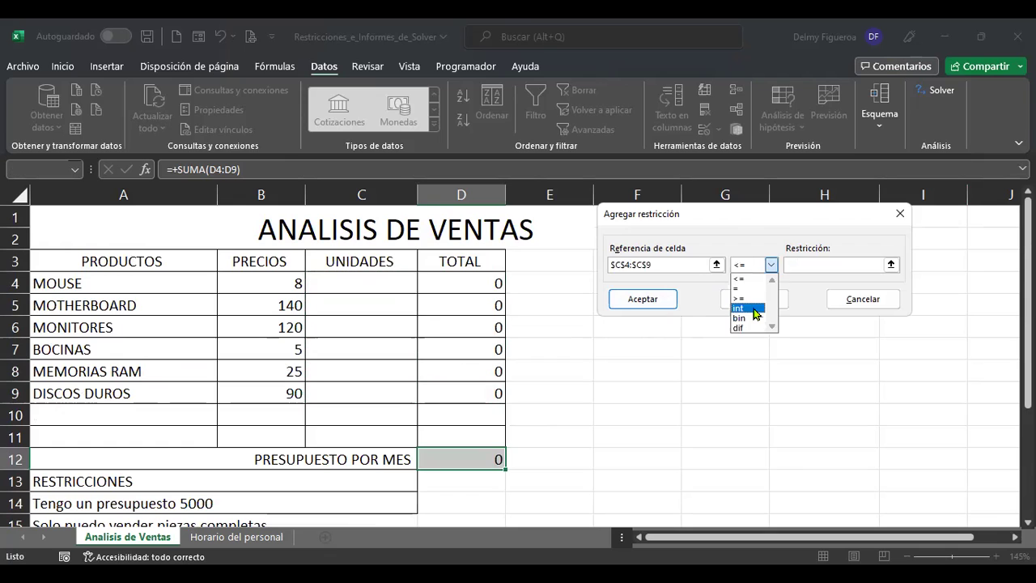
{"action": "left_click", "coordinate": [749, 309]}
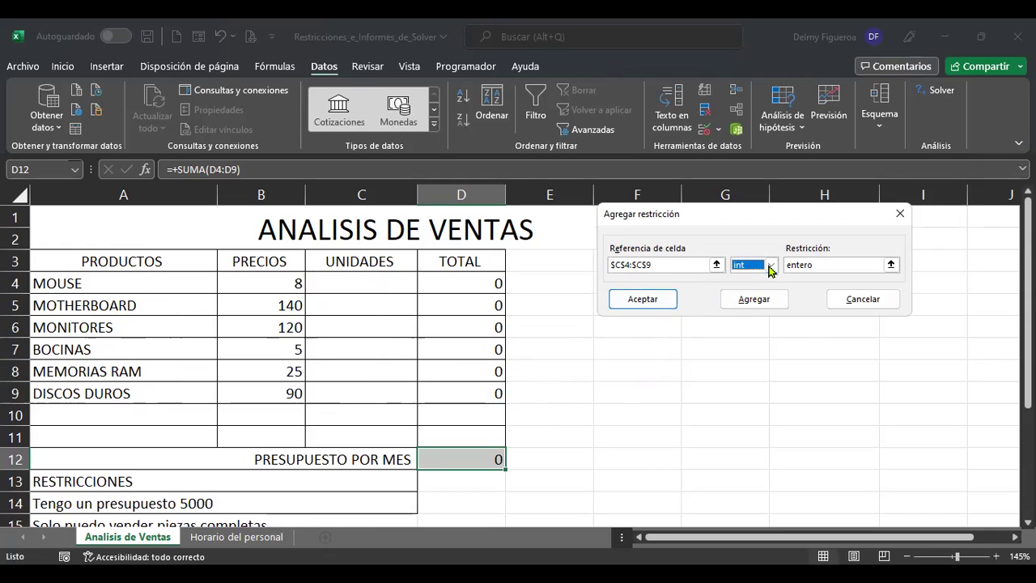
{"action": "left_click", "coordinate": [633, 302]}
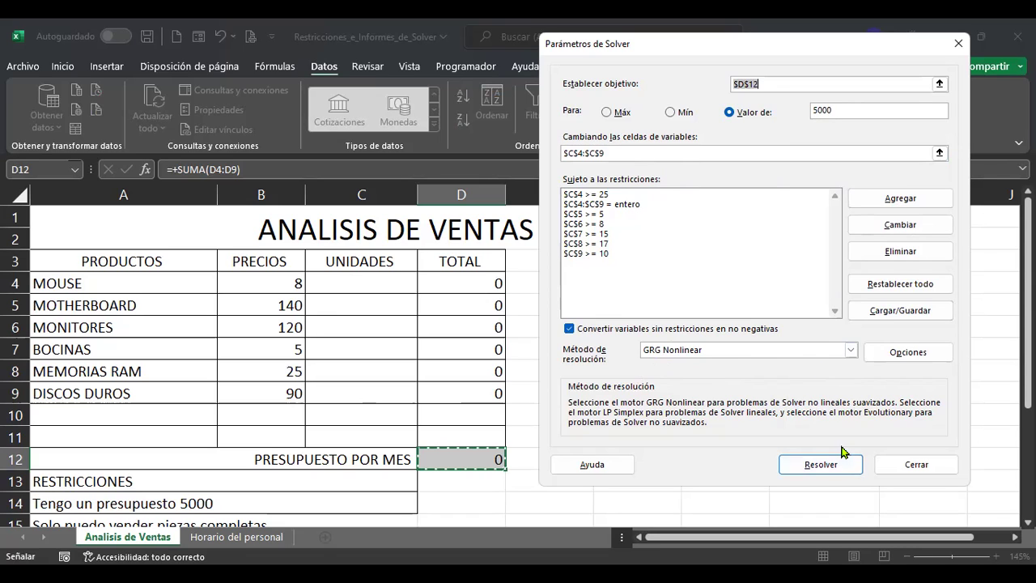
Run Solver with the defined restrictions and keep the Solver solution on the sheet
{"action": "left_click", "coordinate": [820, 465]}
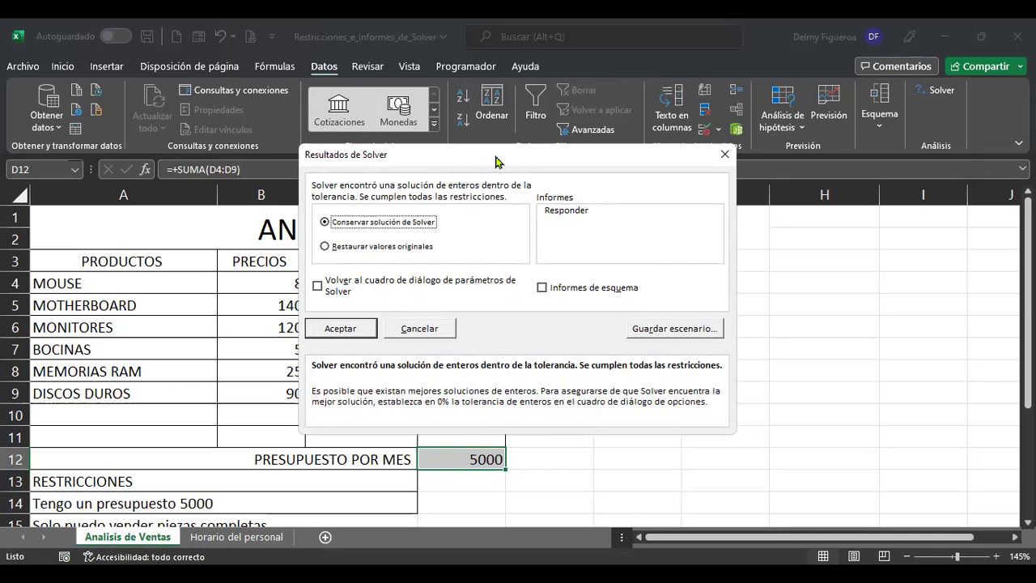
{"action": "left_click_drag", "start_coordinate": [496, 160], "coordinate": [658, 91]}
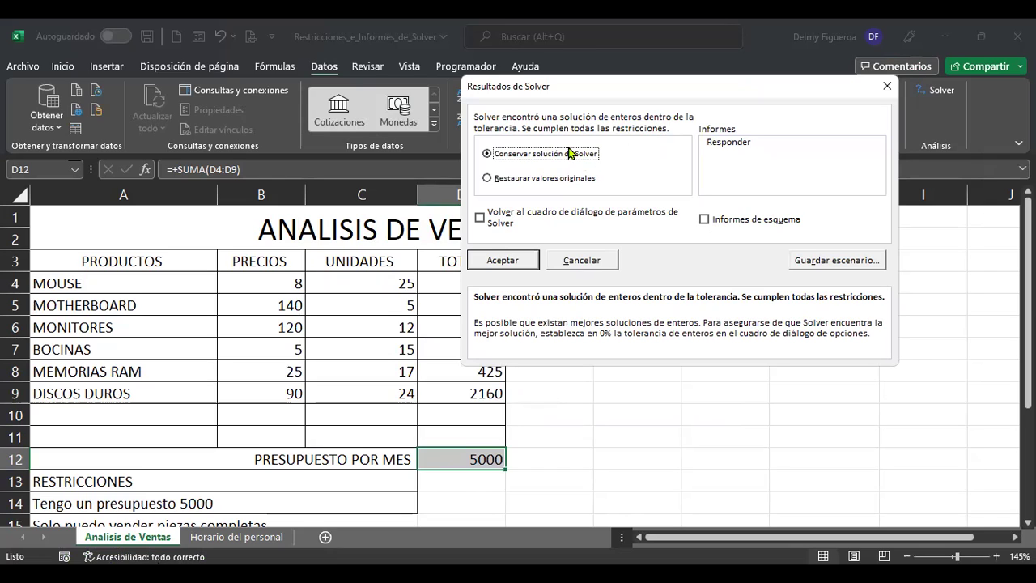
{"action": "left_click", "coordinate": [521, 262]}
Compare the solved units in C4:C9 and the monthly budget in D12 with the restrictions listed below the table
{"action": "scroll", "coordinate": [602, 315], "scroll_direction": "down", "scroll_amount": 2}
{"action": "scroll", "coordinate": [602, 315], "scroll_direction": "up", "scroll_amount": 1}
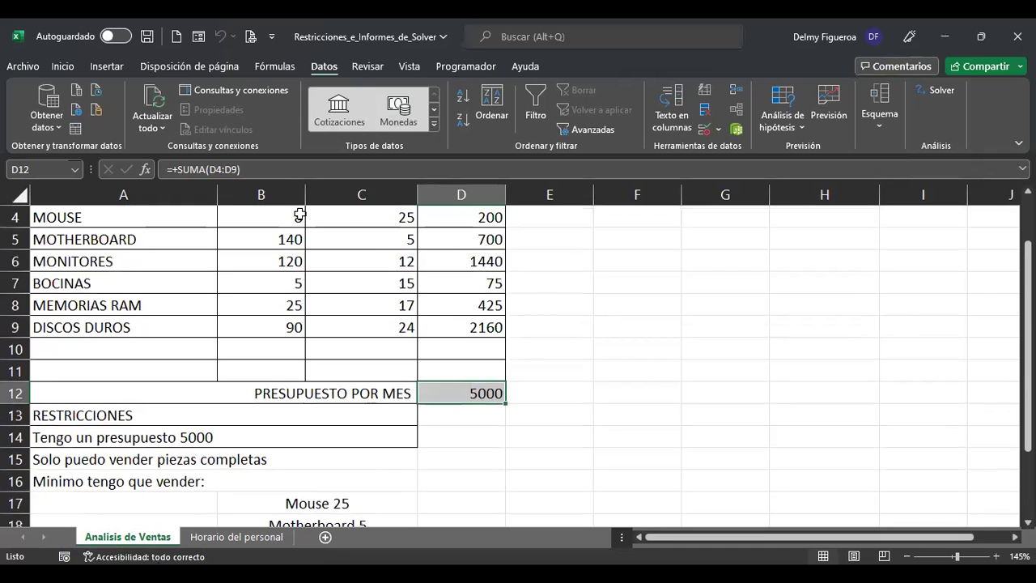
{"action": "left_click", "coordinate": [362, 218]}
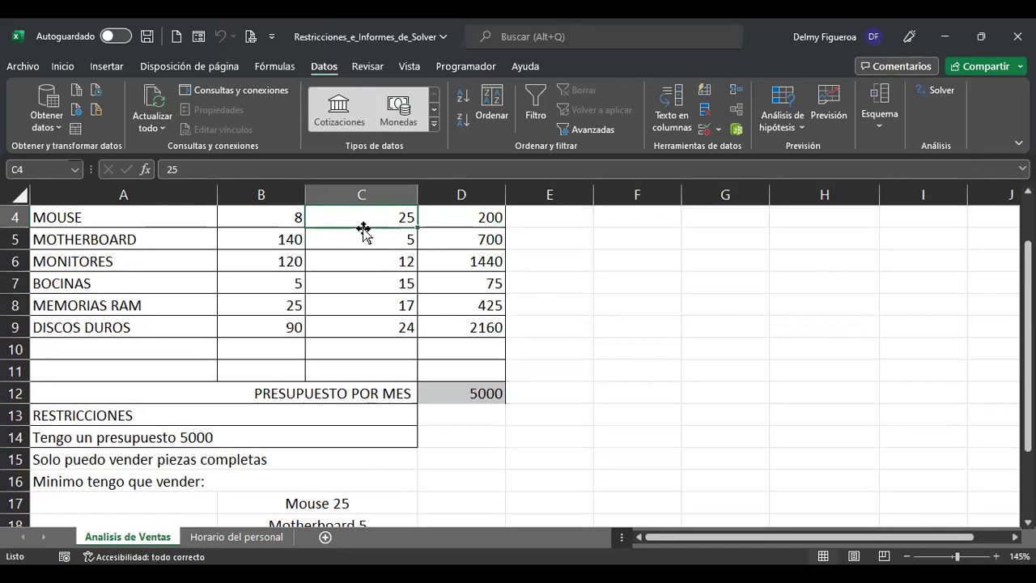
{"action": "left_click", "coordinate": [363, 238]}
{"action": "scroll", "coordinate": [756, 347], "scroll_direction": "down", "scroll_amount": 1}
{"action": "scroll", "coordinate": [758, 347], "scroll_direction": "down", "scroll_amount": 1}
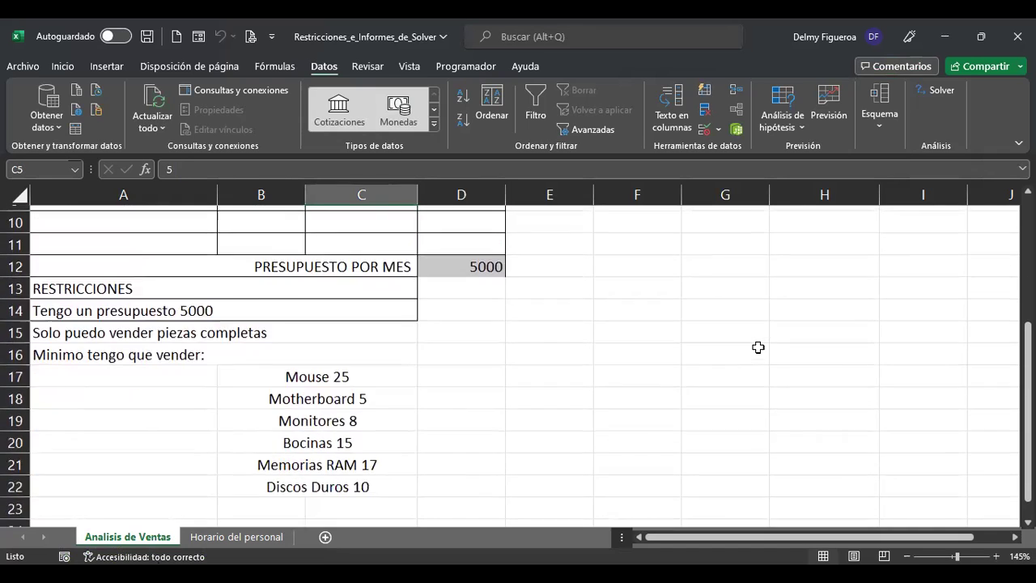
{"action": "scroll", "coordinate": [758, 347], "scroll_direction": "up", "scroll_amount": 3}
{"action": "scroll", "coordinate": [758, 347], "scroll_direction": "down", "scroll_amount": 2}
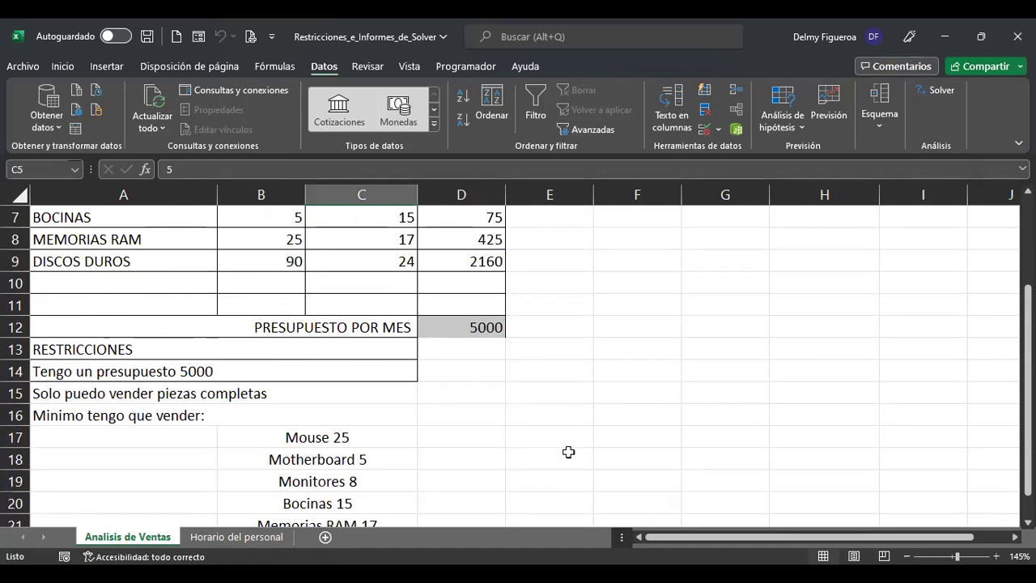
{"action": "scroll", "coordinate": [569, 452], "scroll_direction": "up", "scroll_amount": 1}
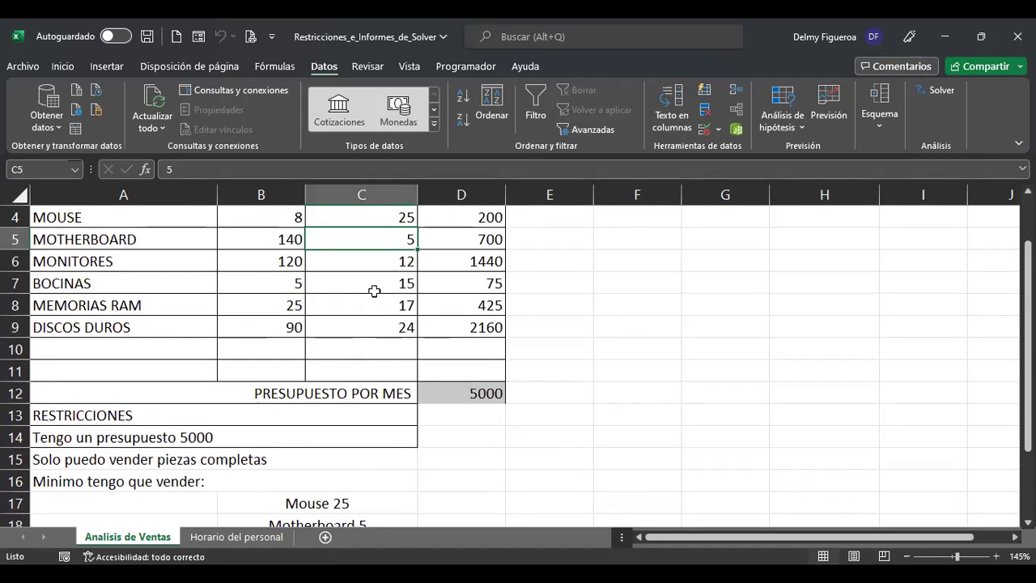
{"action": "left_click", "coordinate": [382, 260]}
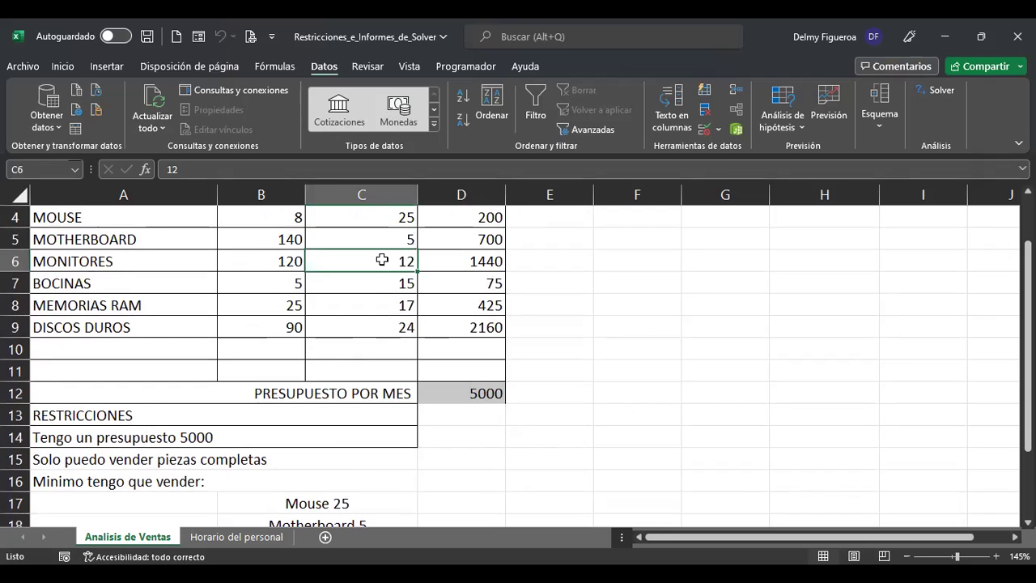
{"action": "left_click", "coordinate": [377, 285]}
{"action": "scroll", "coordinate": [421, 407], "scroll_direction": "down", "scroll_amount": 3}
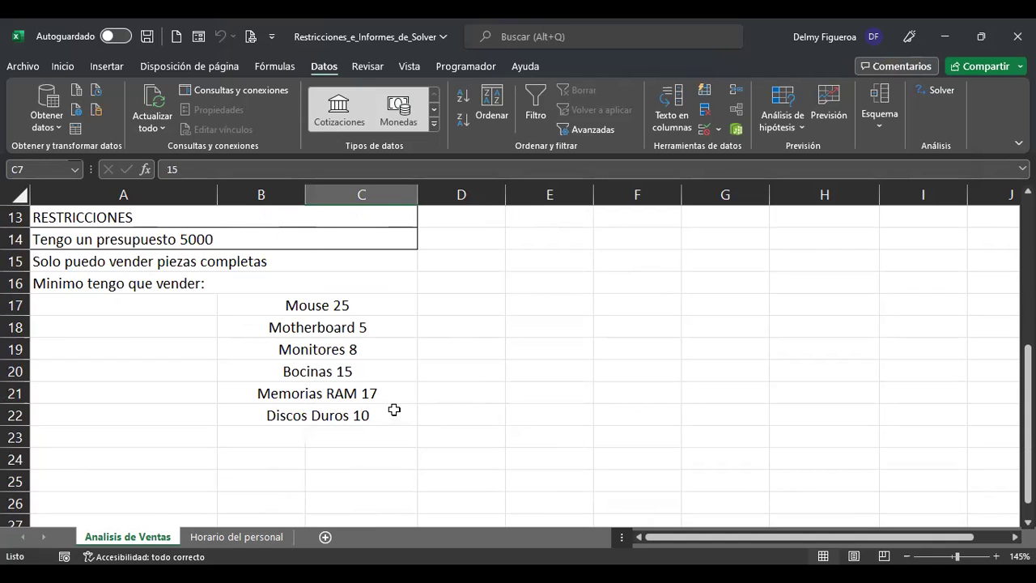
{"action": "scroll", "coordinate": [397, 407], "scroll_direction": "up", "scroll_amount": 3}
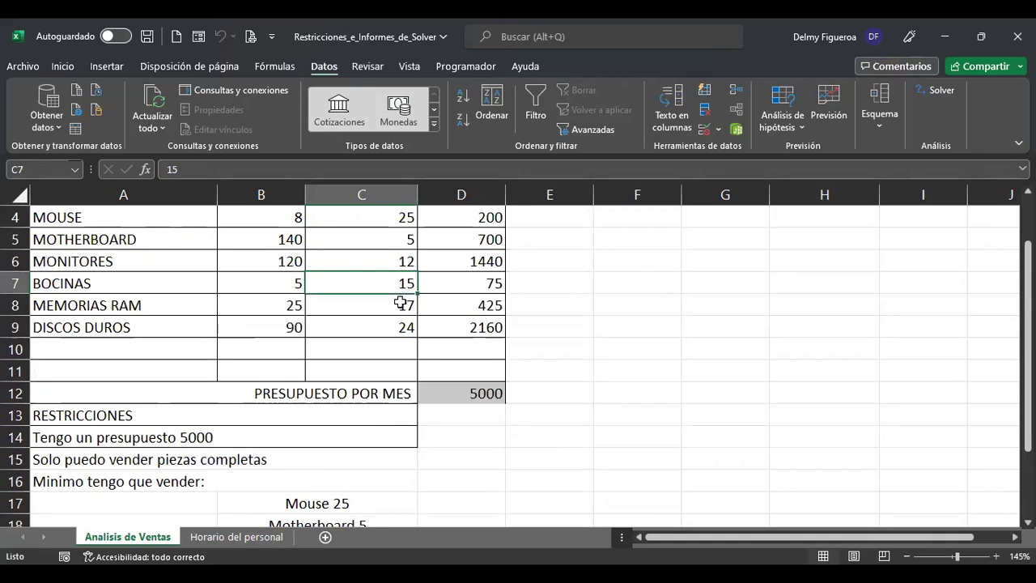
{"action": "scroll", "coordinate": [405, 301], "scroll_direction": "down", "scroll_amount": 3}
{"action": "left_click", "coordinate": [384, 417]}
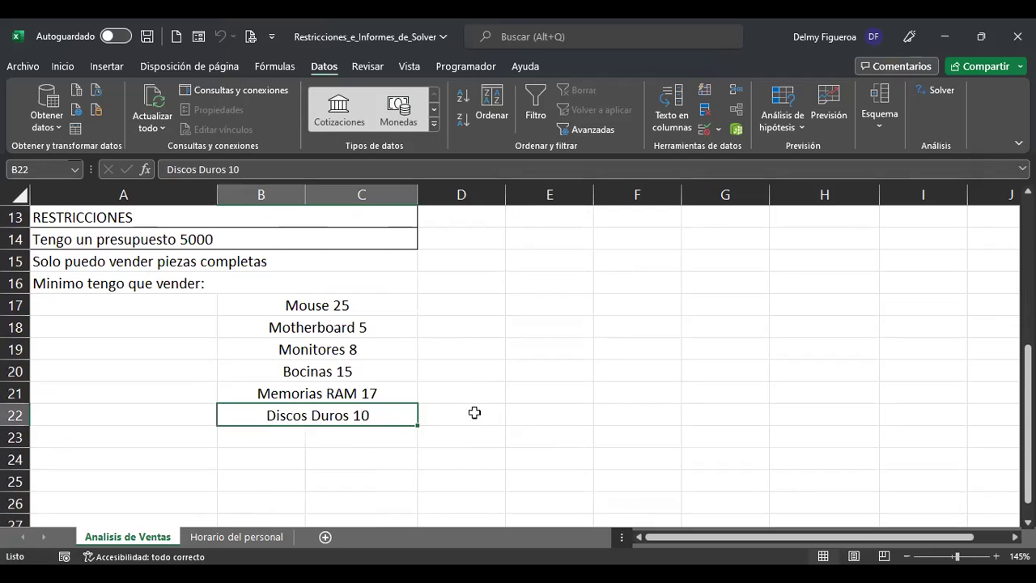
{"action": "scroll", "coordinate": [492, 400], "scroll_direction": "up", "scroll_amount": 1}
{"action": "scroll", "coordinate": [493, 399], "scroll_direction": "up", "scroll_amount": 3}
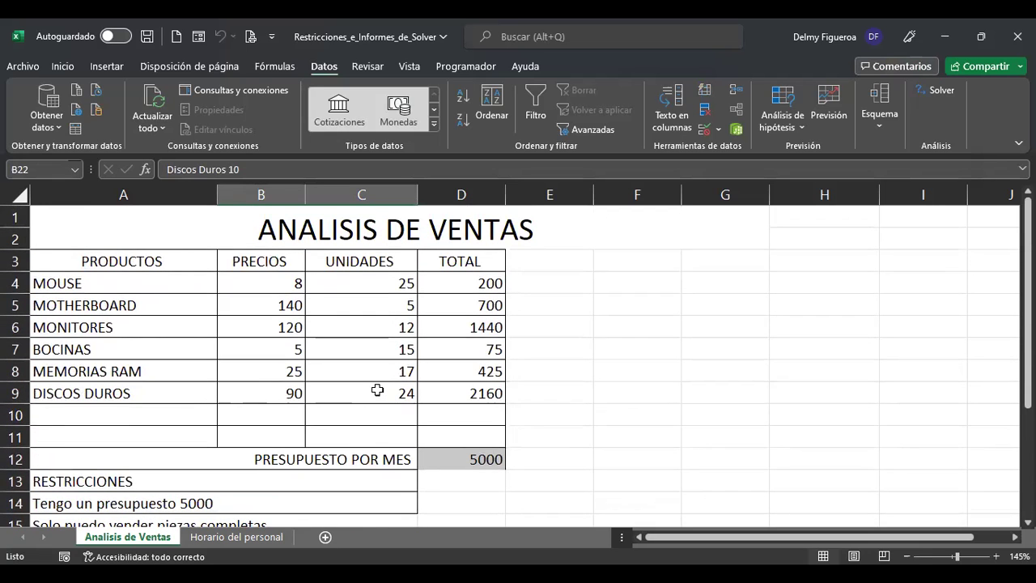
{"action": "left_click", "coordinate": [377, 390]}
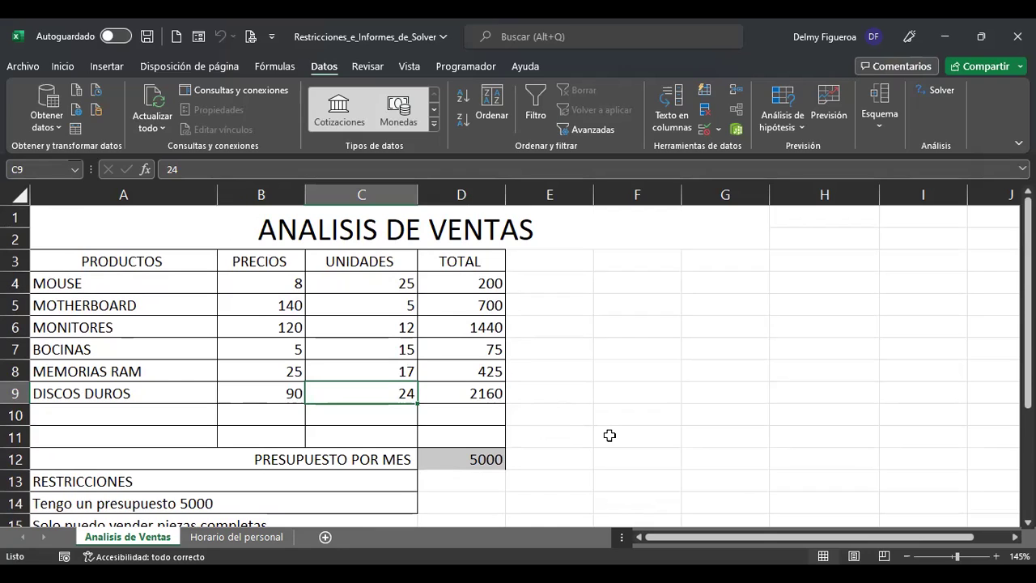
{"action": "left_click", "coordinate": [471, 459]}
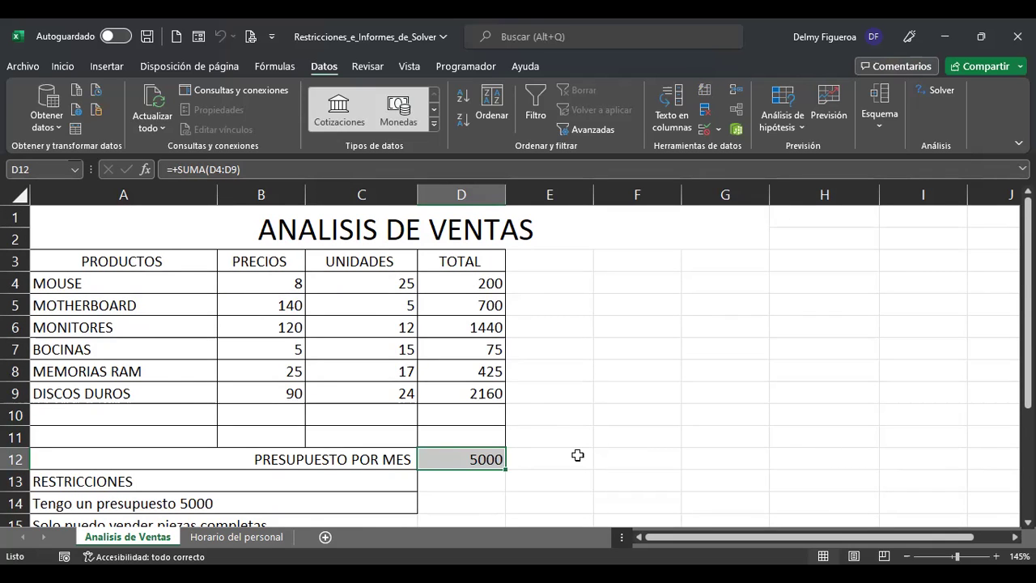
{"action": "scroll", "coordinate": [578, 456], "scroll_direction": "down", "scroll_amount": 4}
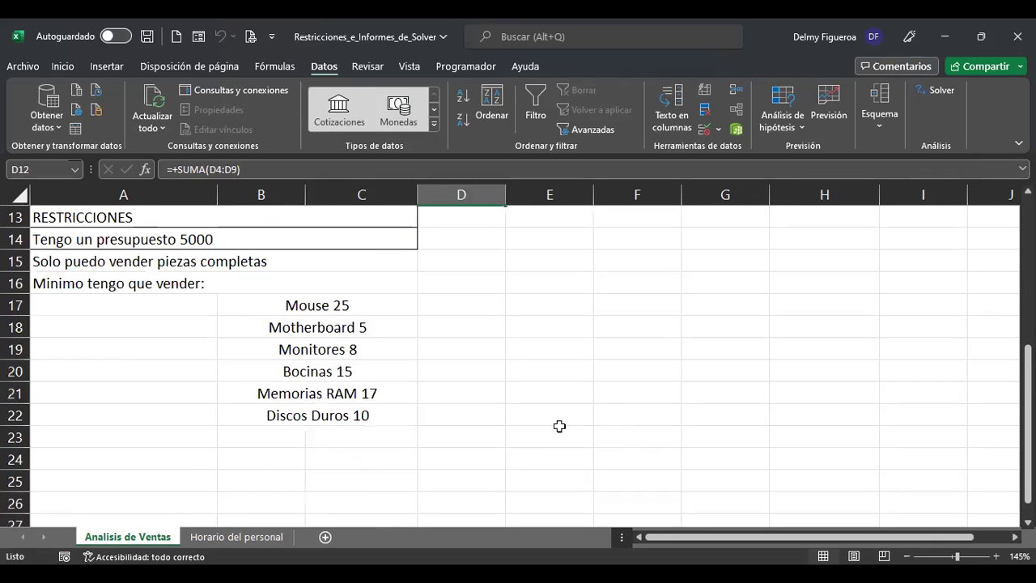
{"action": "scroll", "coordinate": [560, 426], "scroll_direction": "up", "scroll_amount": 4}
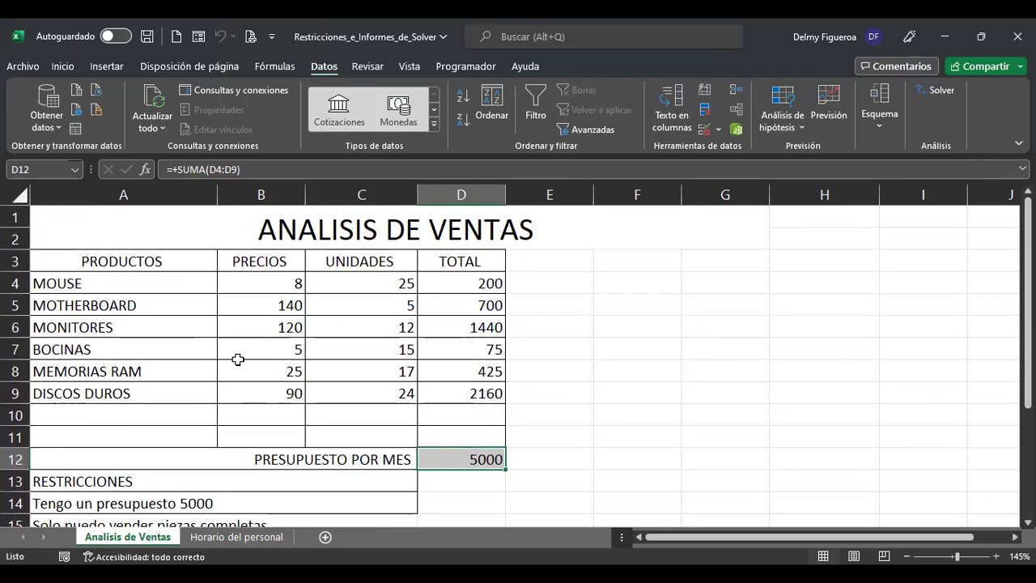
Switch to the Horario del personal sheet and bring its title and introduction into view
{"action": "left_click", "coordinate": [726, 259]}
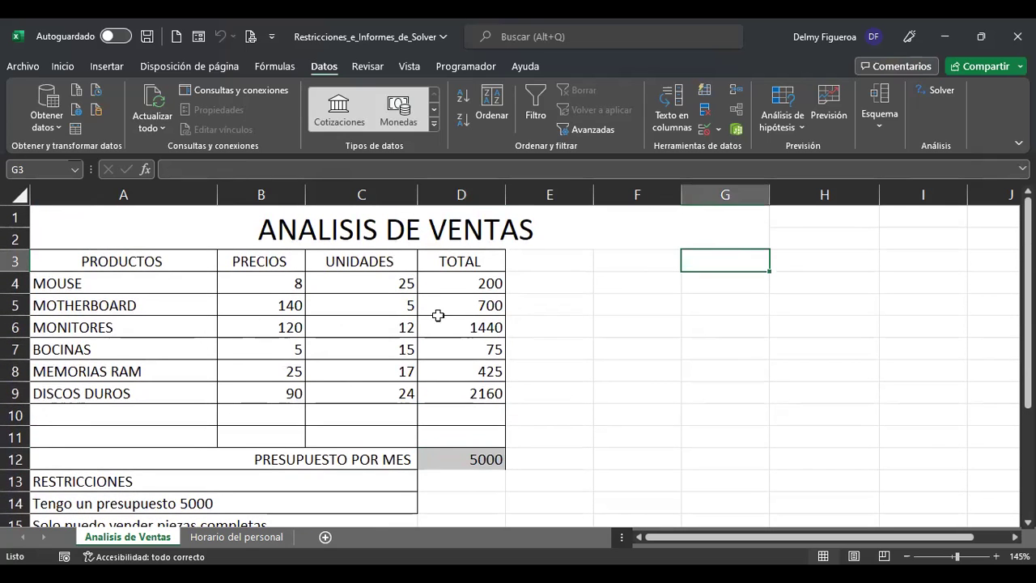
{"action": "left_click", "coordinate": [239, 538]}
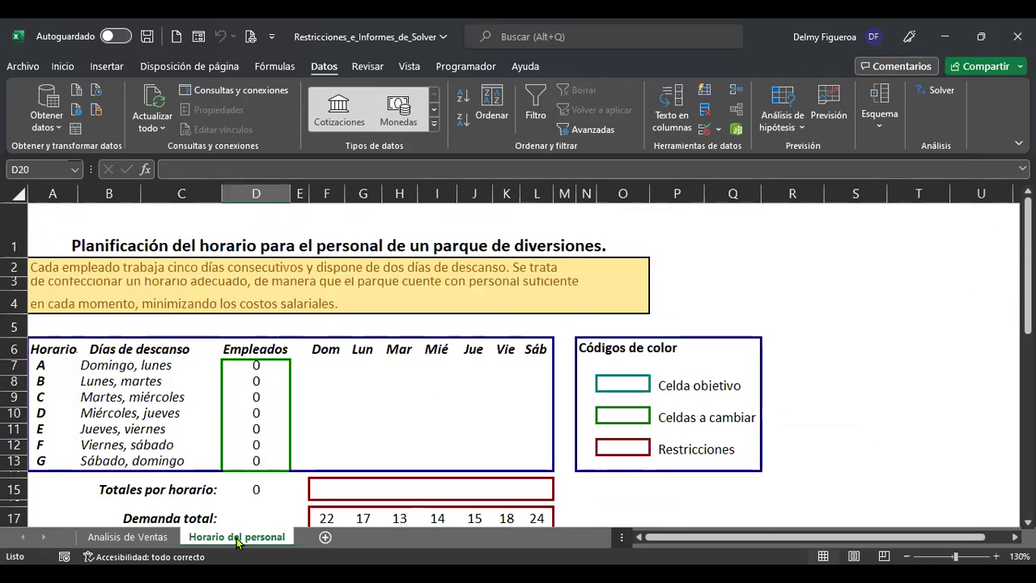
{"action": "left_click", "coordinate": [846, 328]}
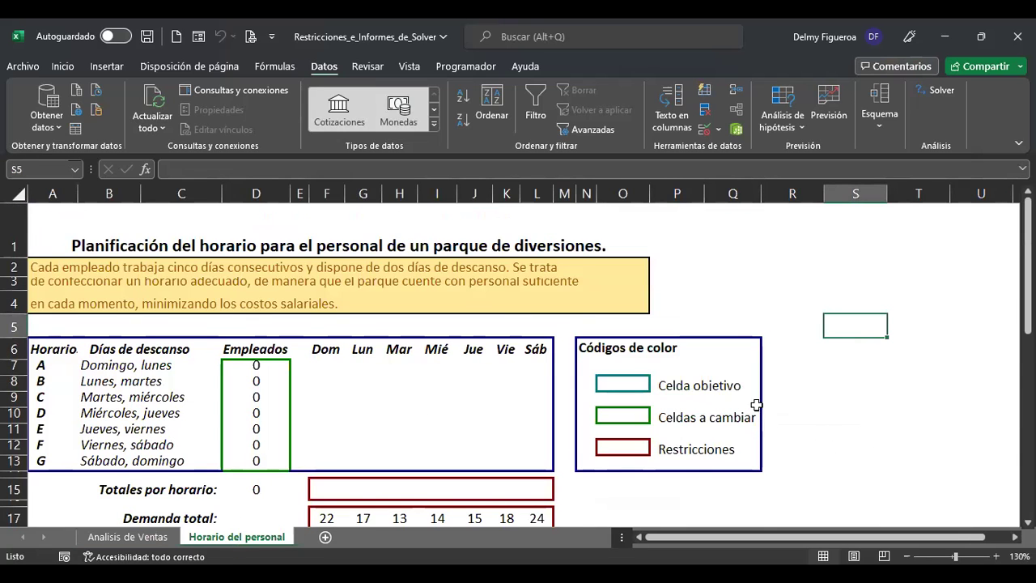
{"action": "key", "text": "ctrl+Home"}
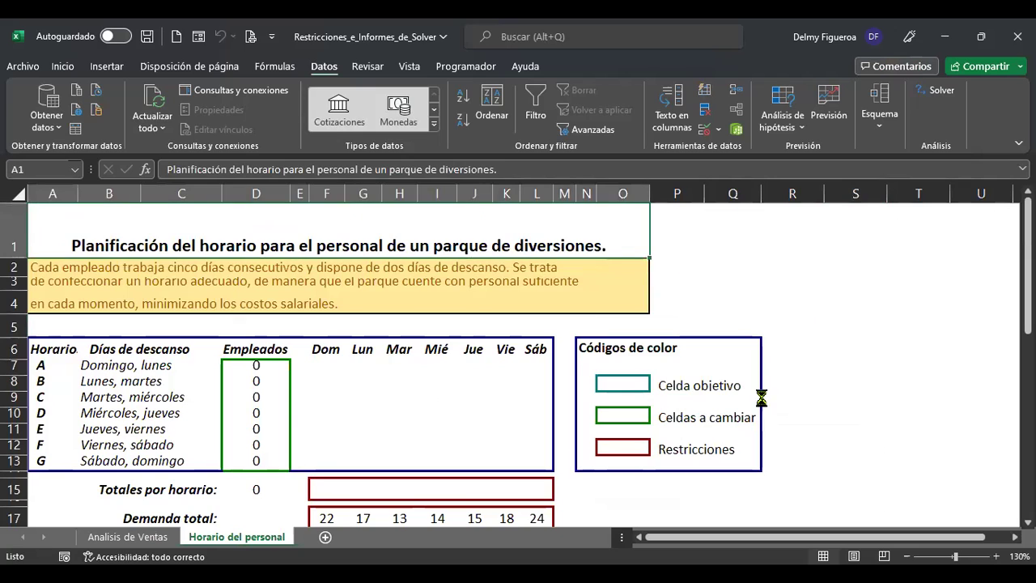
{"action": "scroll", "coordinate": [761, 396], "scroll_direction": "up", "scroll_amount": 1, "text": "ctrl"}
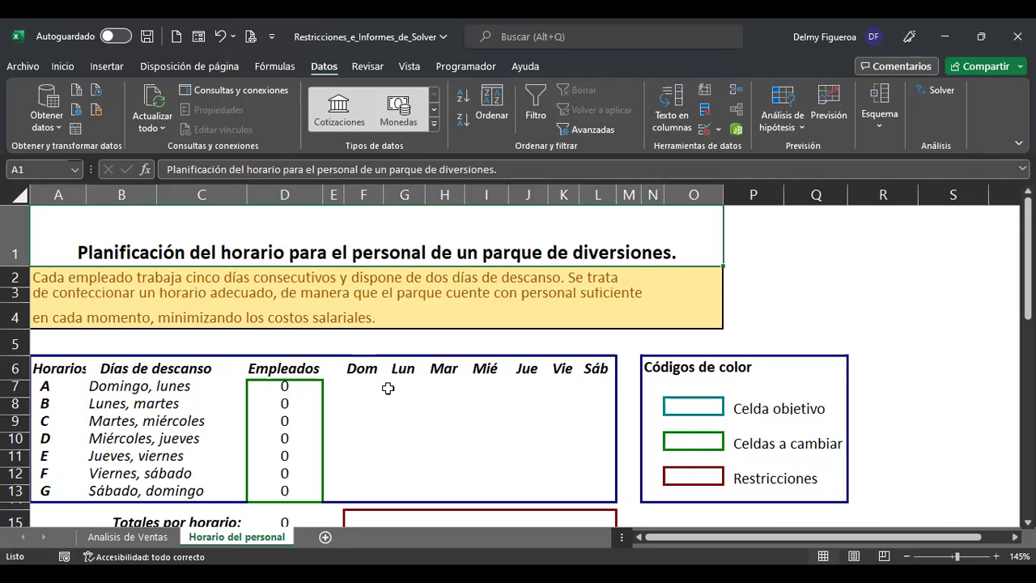
Review the schedule letters in the Horarios column and the days off for schedules A to D
{"action": "scroll", "coordinate": [387, 389], "scroll_direction": "down", "scroll_amount": 1}
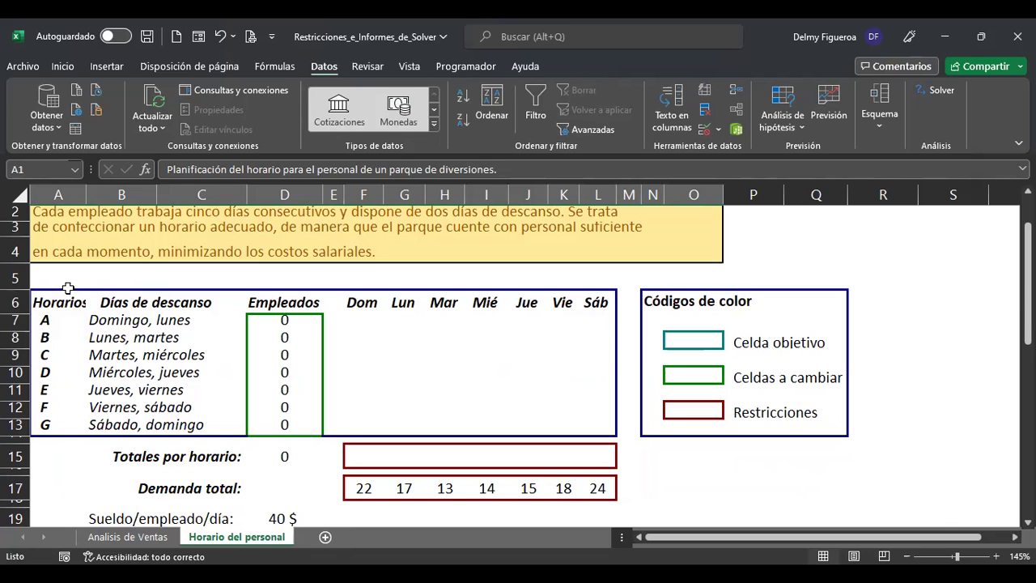
{"action": "left_click", "coordinate": [52, 318]}
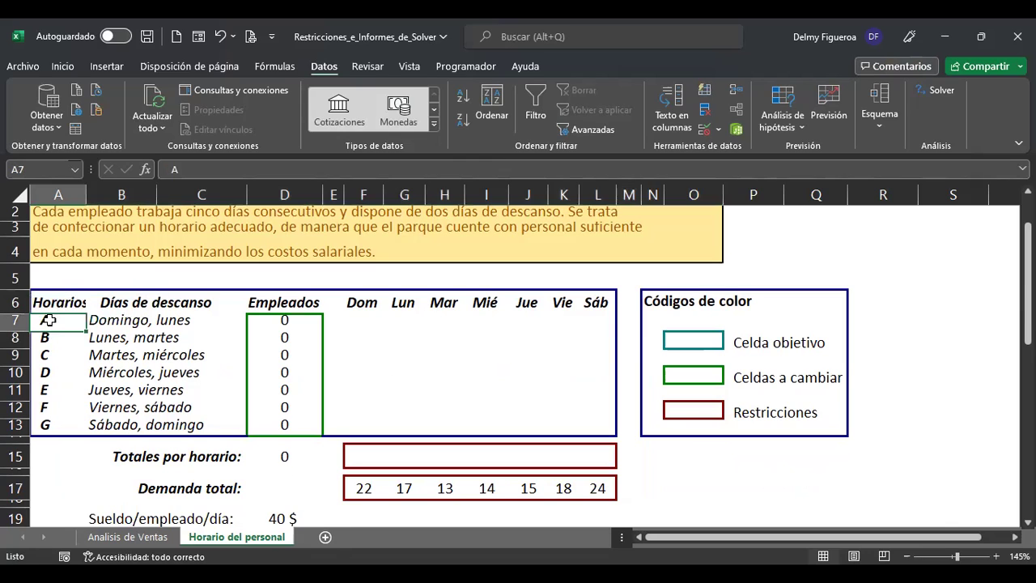
{"action": "left_click", "coordinate": [163, 319]}
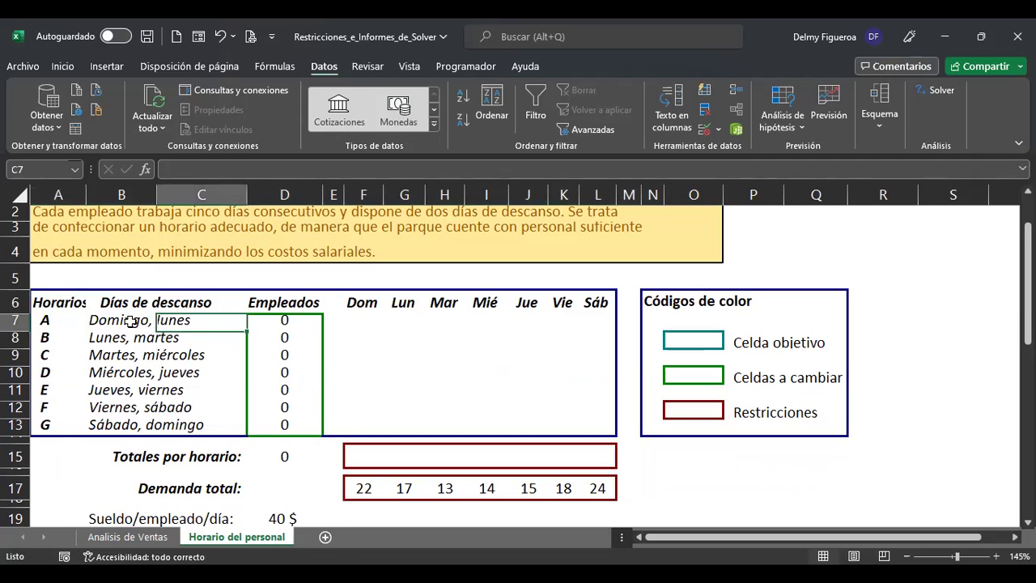
{"action": "left_click", "coordinate": [129, 321]}
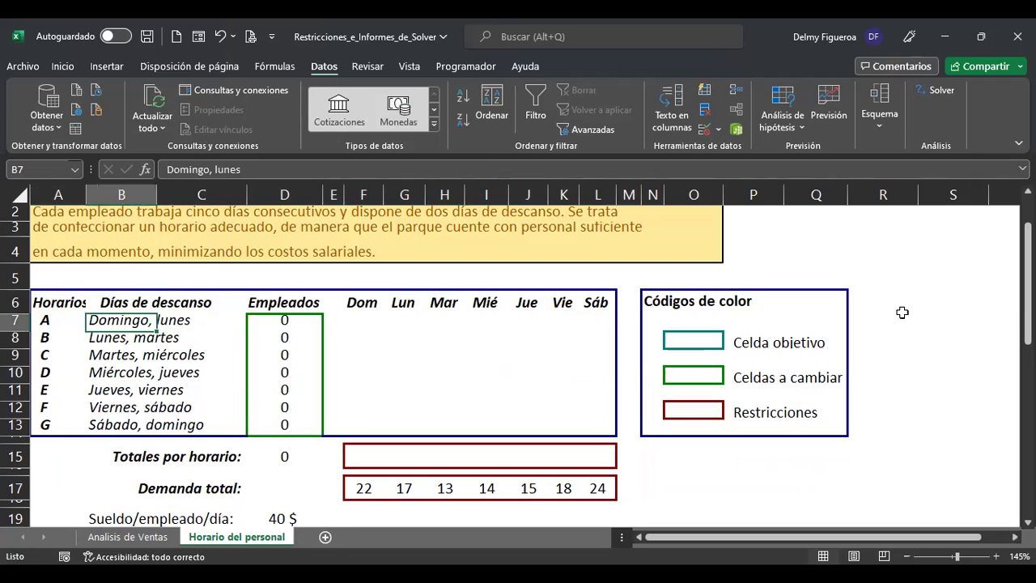
{"action": "key", "text": "Down"}
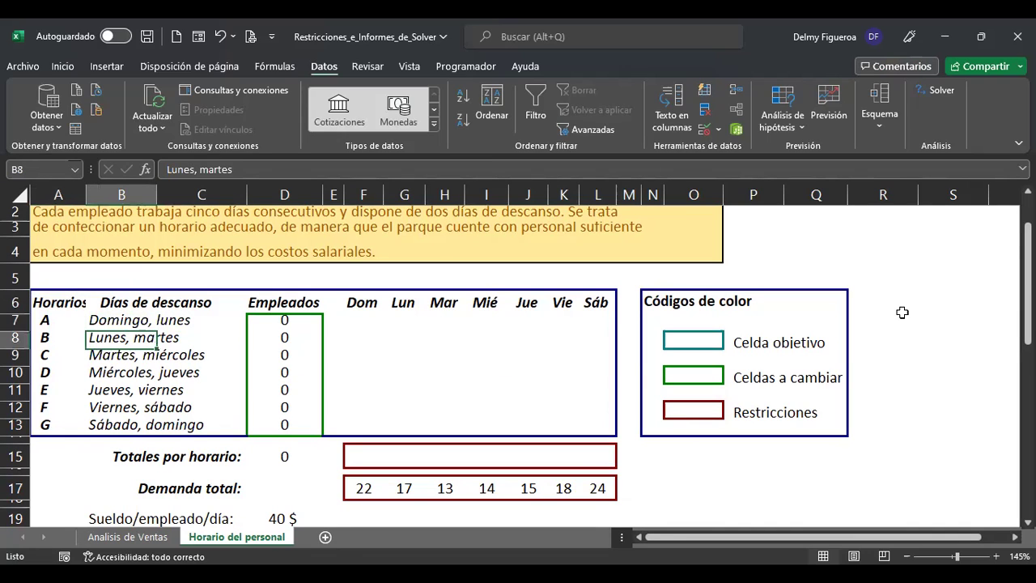
{"action": "key", "text": "Down"}
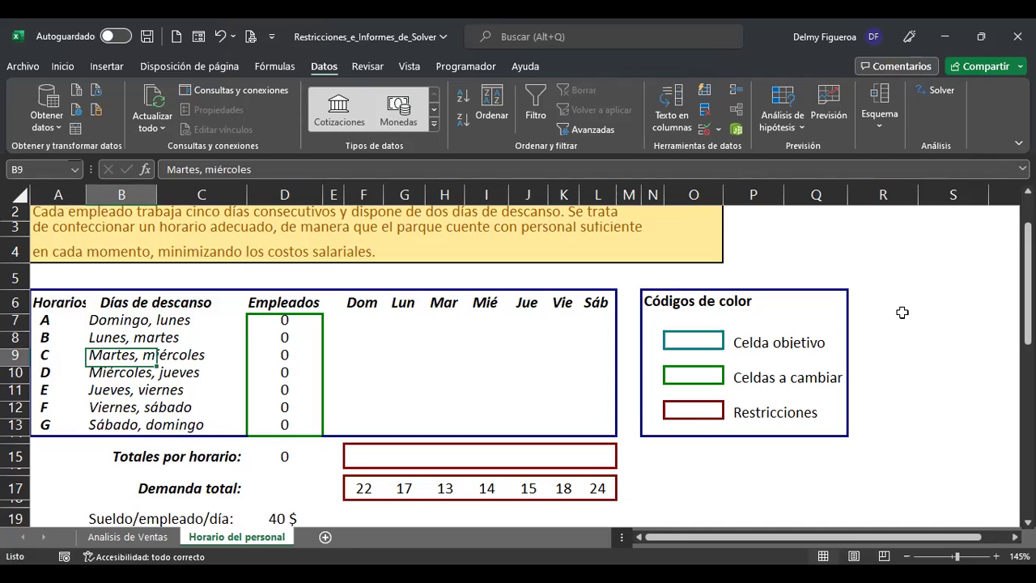
{"action": "key", "text": "Down"}
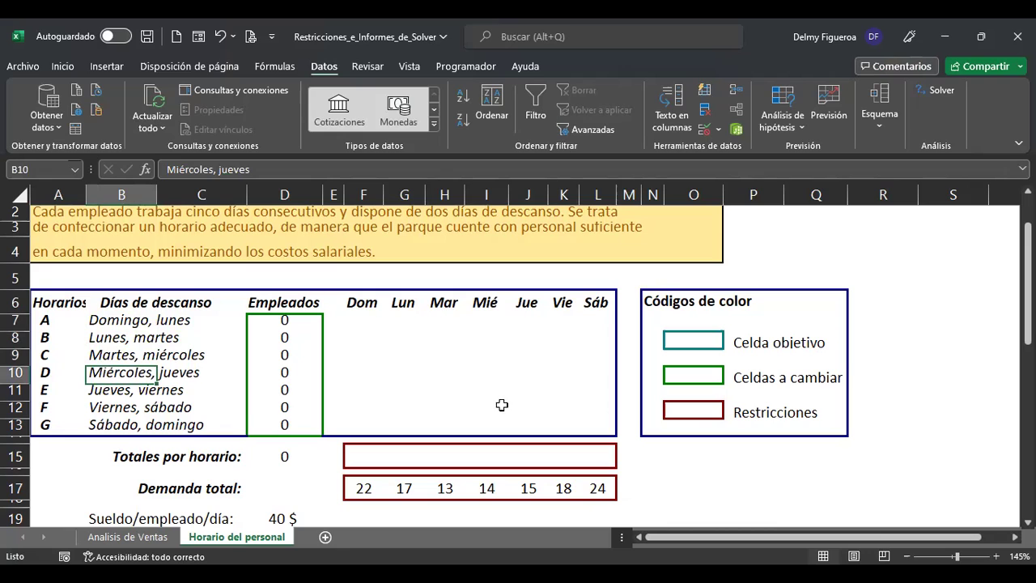
Examine the Empleados cells D7:D13 and the formula in D15 that totals them
{"action": "left_click", "coordinate": [378, 326]}
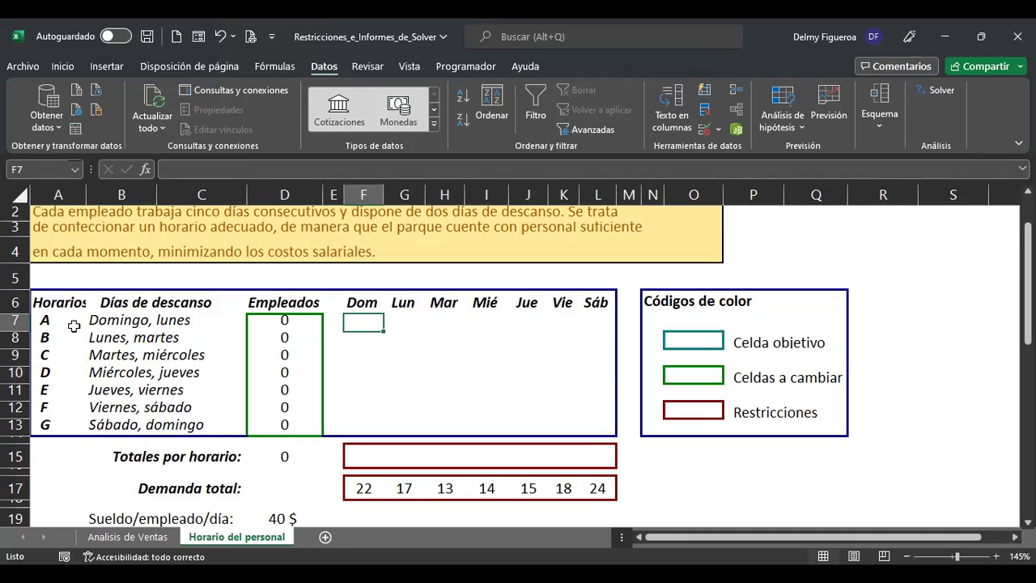
{"action": "left_click", "coordinate": [299, 320]}
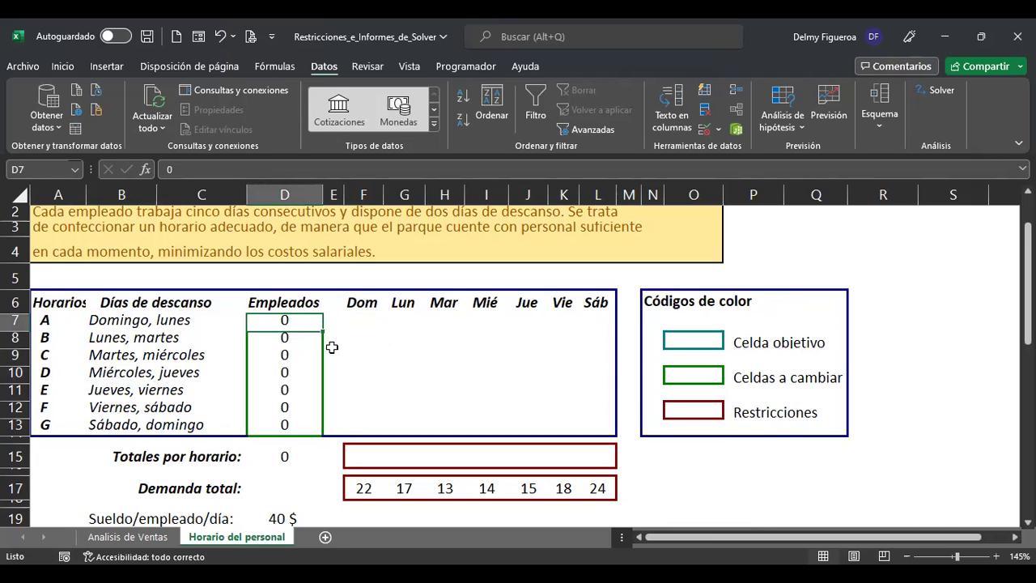
{"action": "left_click_drag", "start_coordinate": [290, 319], "coordinate": [293, 421]}
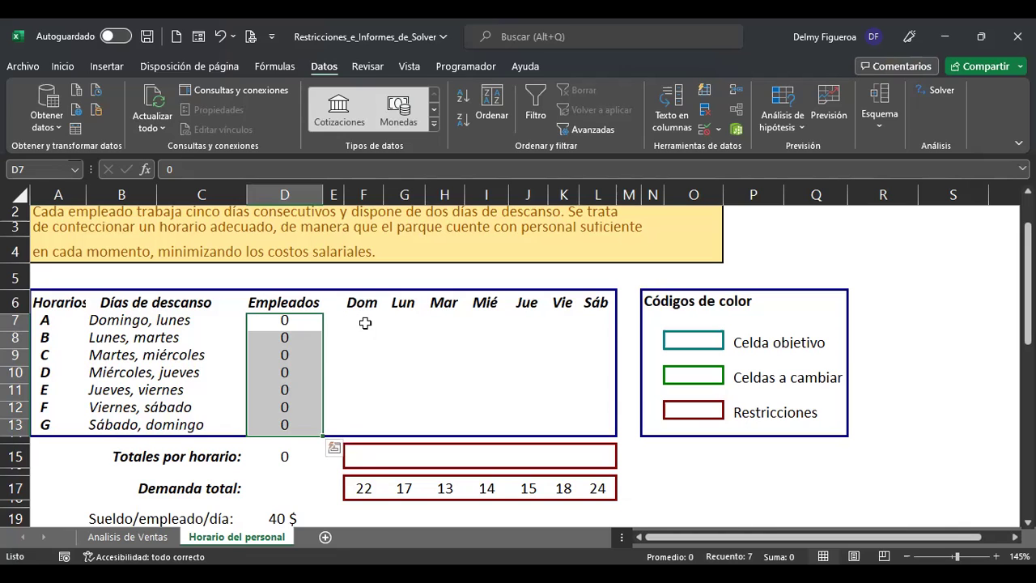
{"action": "left_click", "coordinate": [365, 323]}
{"action": "left_click", "coordinate": [287, 455]}
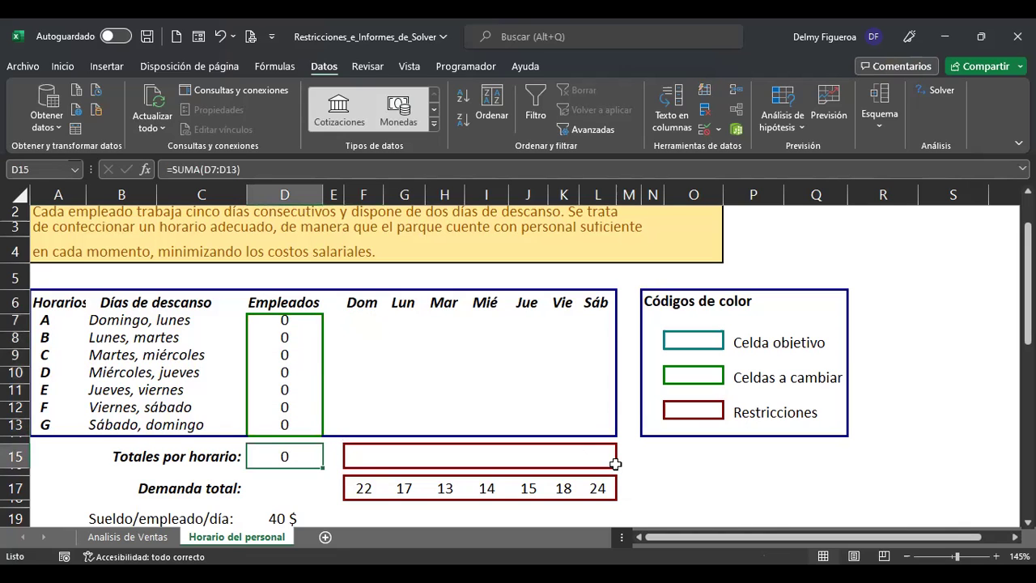
{"action": "key", "text": "F2"}
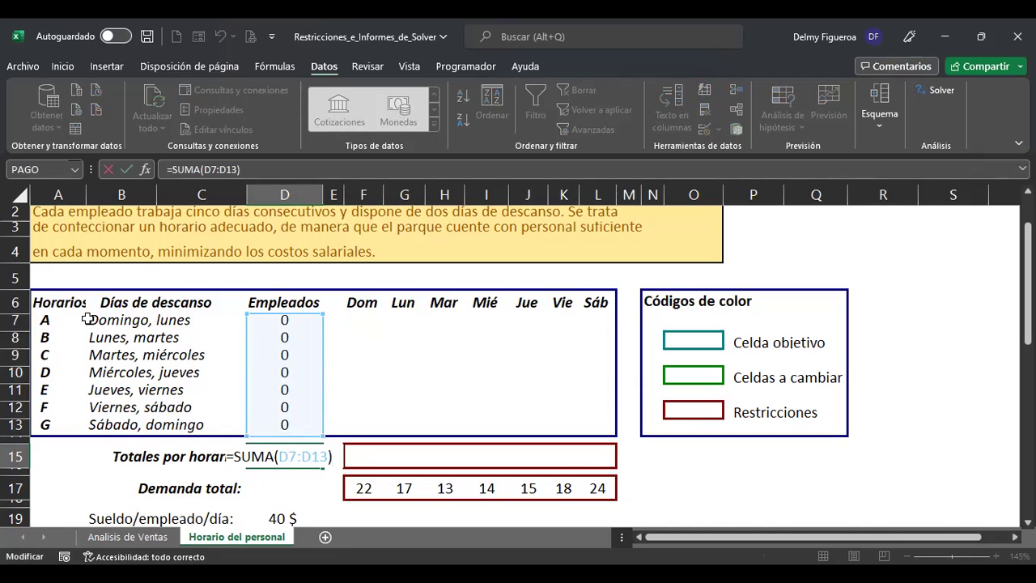
{"action": "key", "text": "Return"}
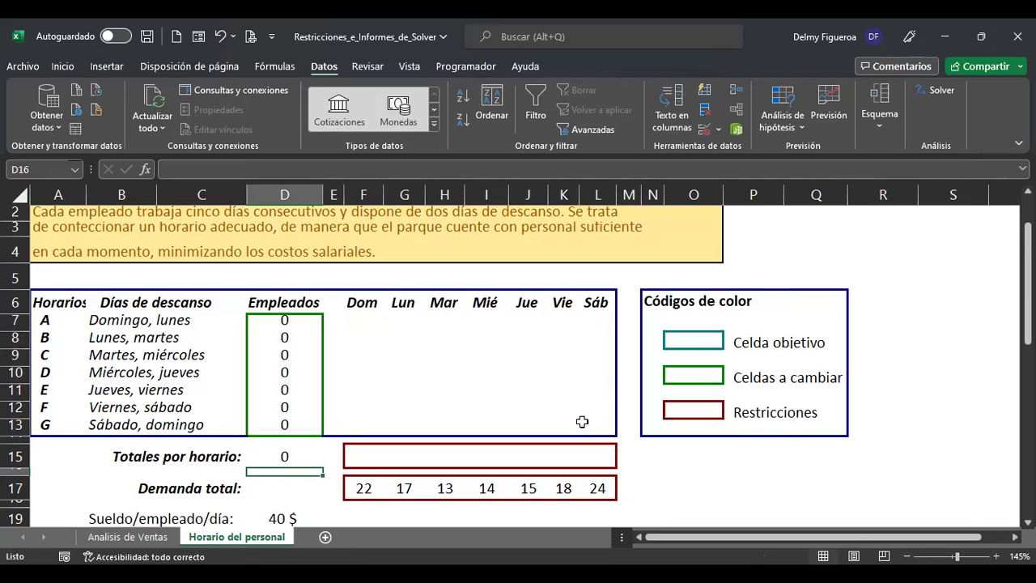
Enter the Salario semanal formula +D19*D15 in D20, multiplying the daily pay per employee by the schedule total
{"action": "scroll", "coordinate": [696, 356], "scroll_direction": "down", "scroll_amount": 1}
{"action": "left_click", "coordinate": [273, 488]}
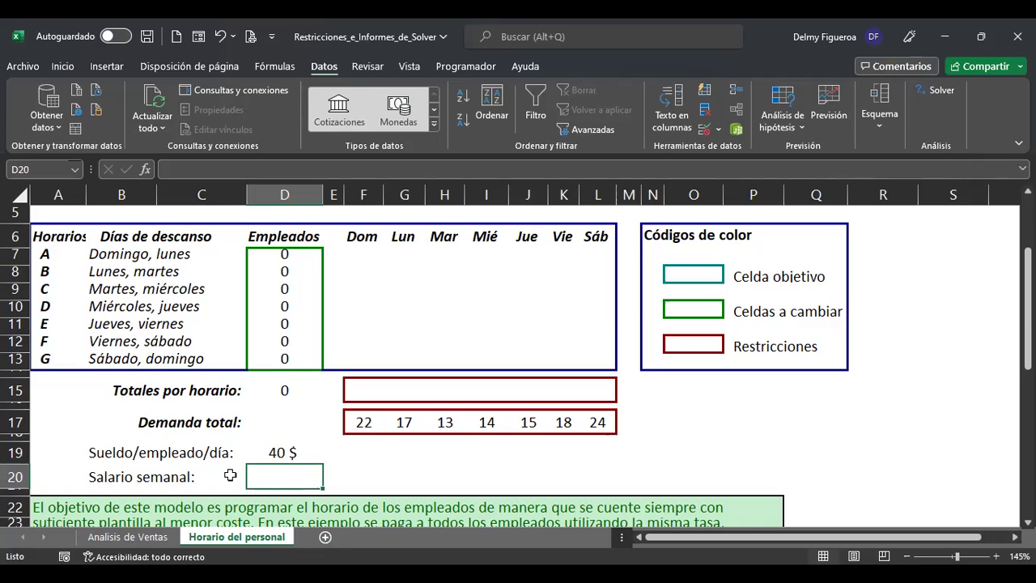
{"action": "type", "text": "+"}
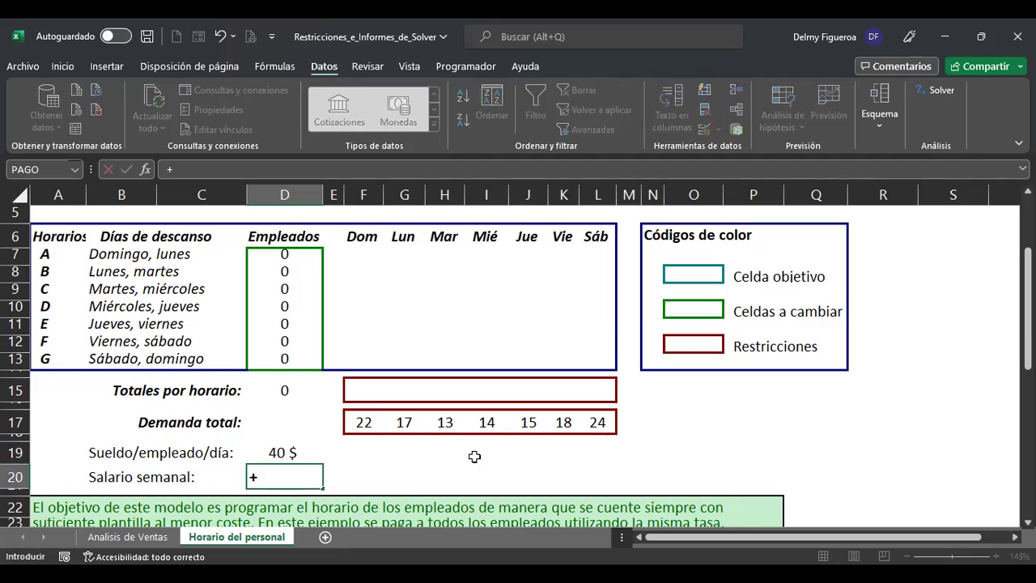
{"action": "left_click", "coordinate": [281, 454]}
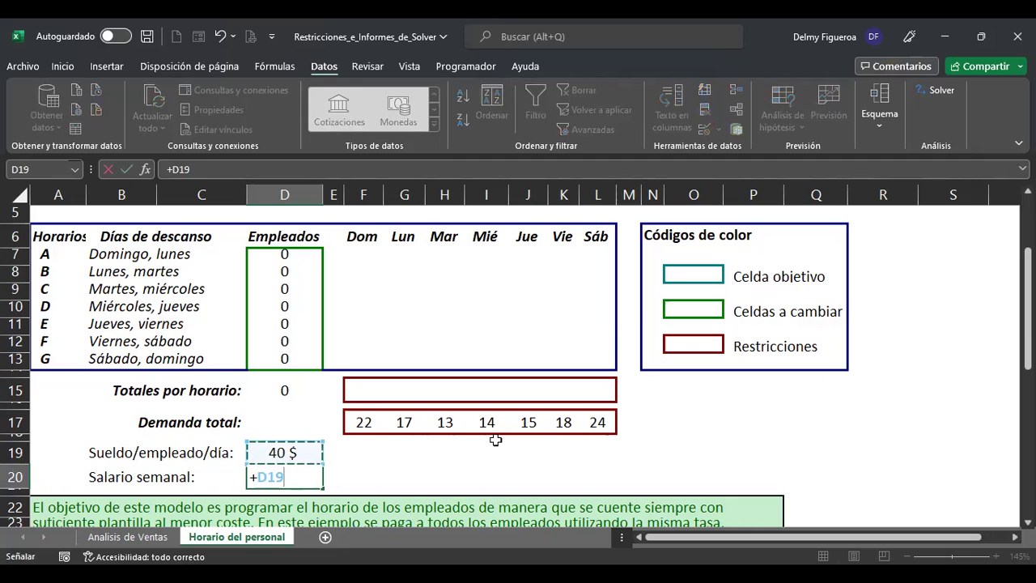
{"action": "type", "text": "*"}
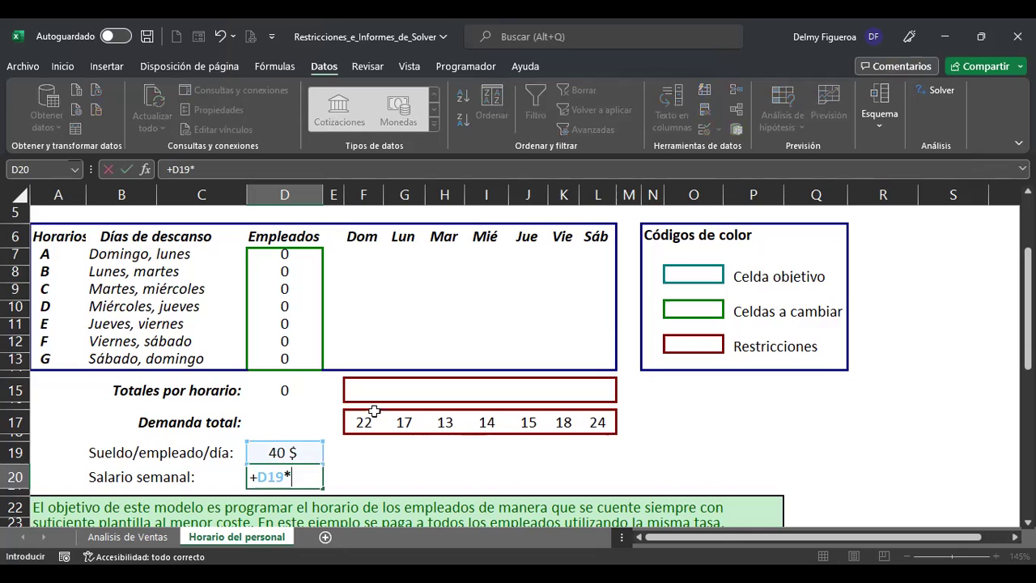
{"action": "left_click", "coordinate": [287, 391]}
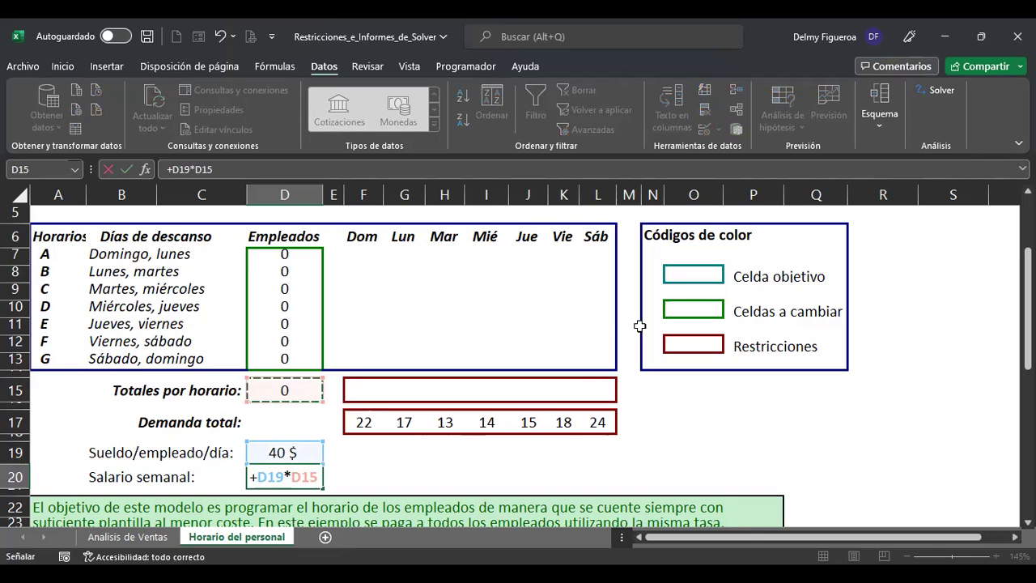
{"action": "key", "text": "Return"}
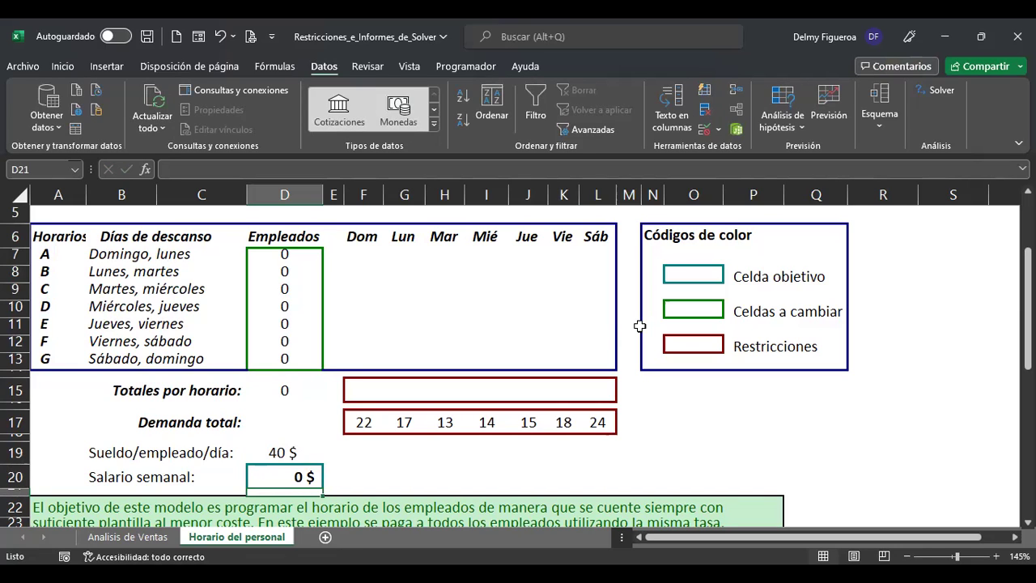
Review the Demanda total values in row 17 day by day, along with the daily totals row 15 above them
{"action": "left_click", "coordinate": [639, 427]}
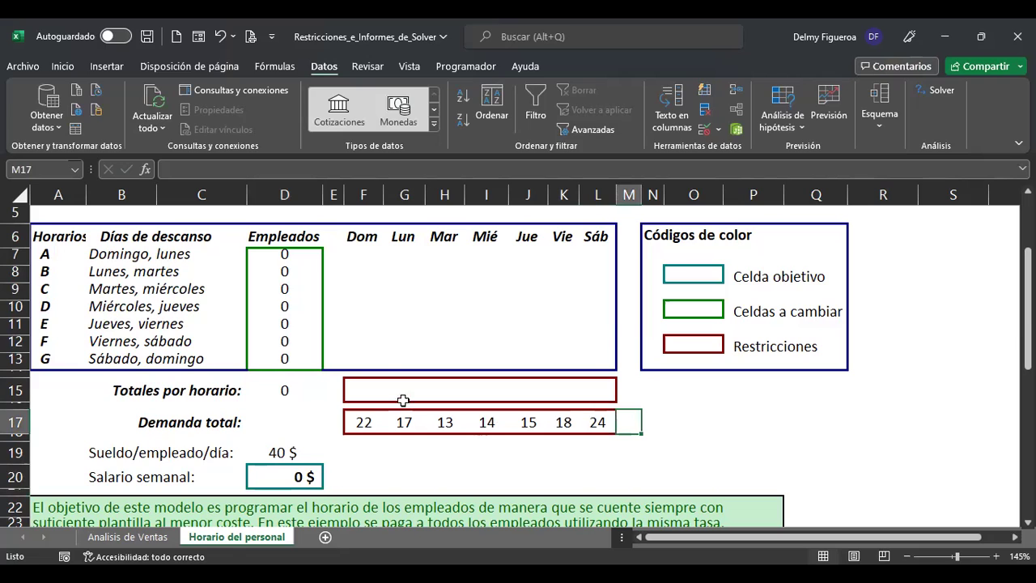
{"action": "left_click", "coordinate": [362, 421]}
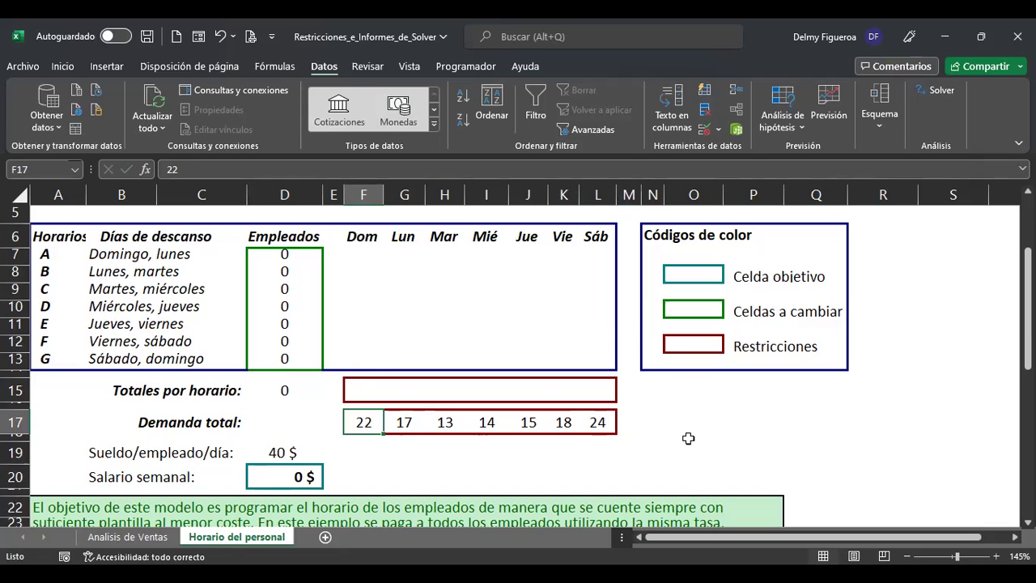
{"action": "key", "text": "Right"}
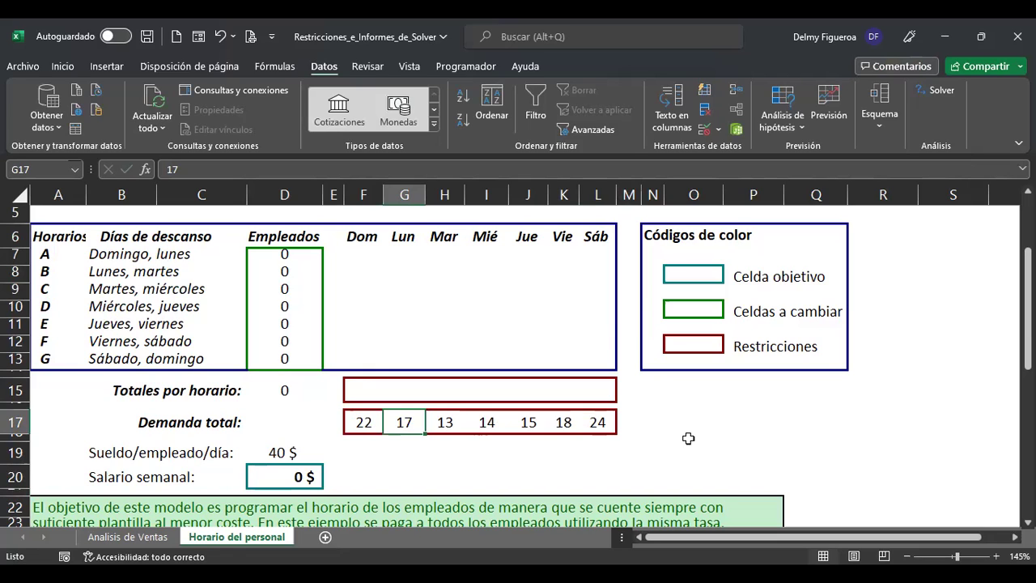
{"action": "key", "text": "Right"}
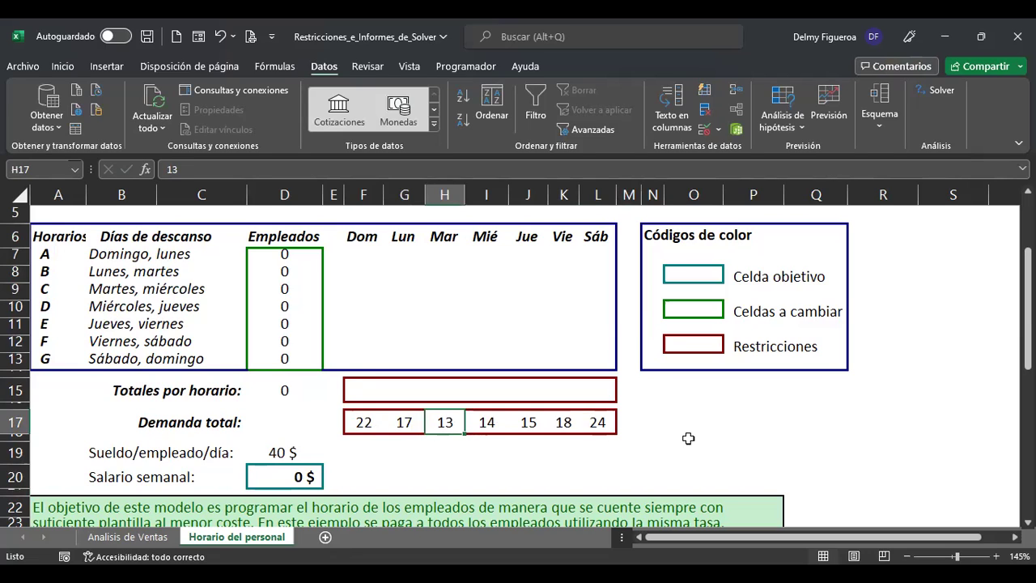
{"action": "key", "text": "Right"}
{"action": "key", "text": "Right"}
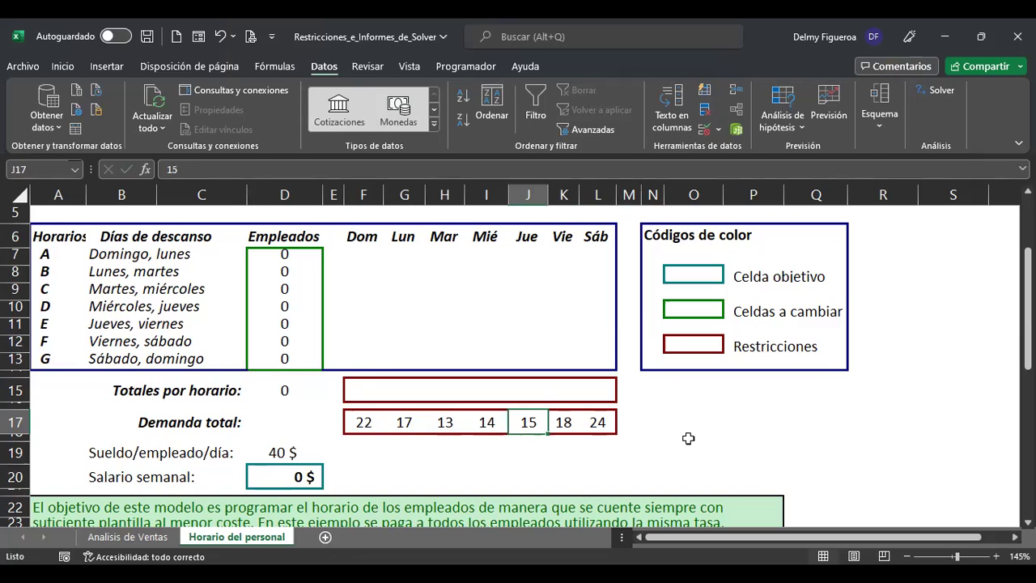
{"action": "key", "text": "Up"}
{"action": "key", "text": "Up"}
{"action": "key", "text": "Right"}
{"action": "key", "text": "Right"}
{"action": "key", "text": "Right"}
{"action": "key", "text": "Right"}
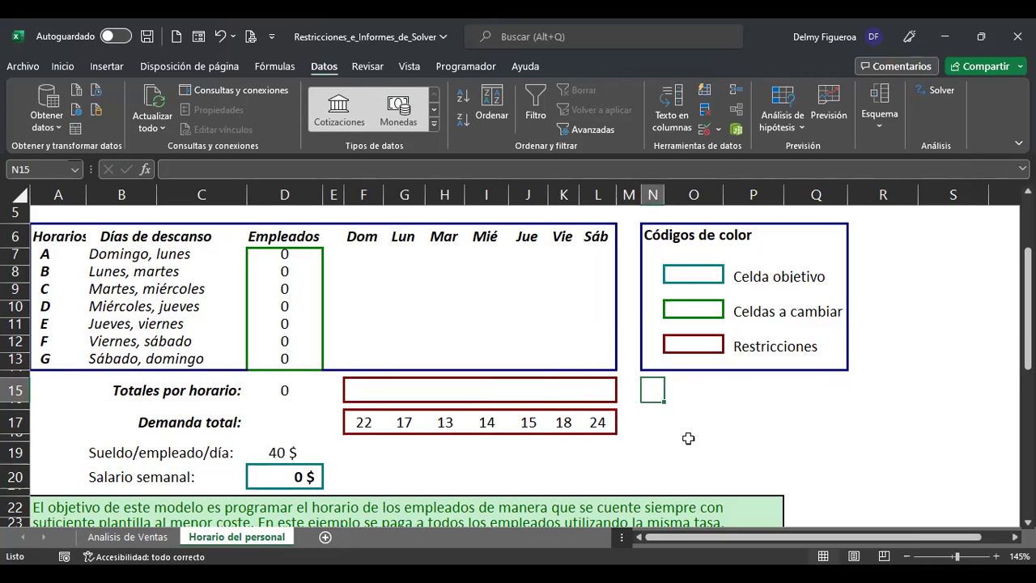
Examine the model description and the ranges for demand F17:L17, daily totals F15:L15 and changing cells D7:D13
{"action": "scroll", "coordinate": [512, 430], "scroll_direction": "down", "scroll_amount": 1}
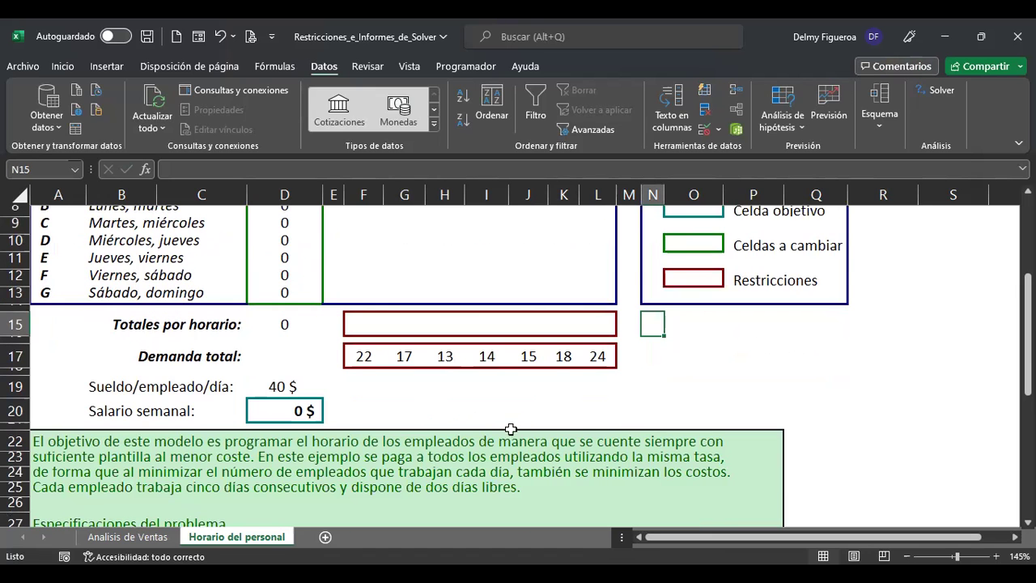
{"action": "scroll", "coordinate": [601, 430], "scroll_direction": "up", "scroll_amount": 2}
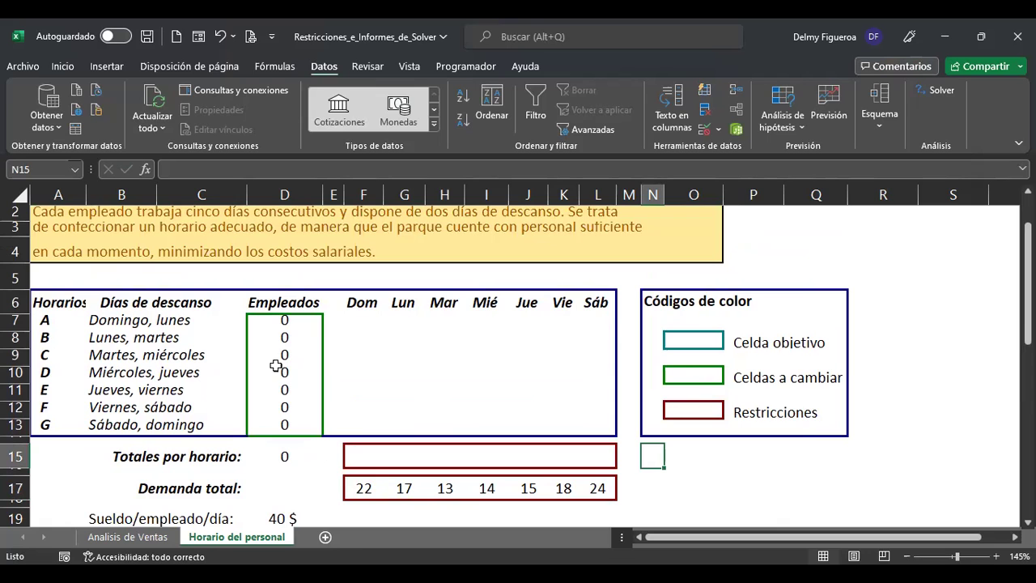
{"action": "scroll", "coordinate": [275, 384], "scroll_direction": "down", "scroll_amount": 2}
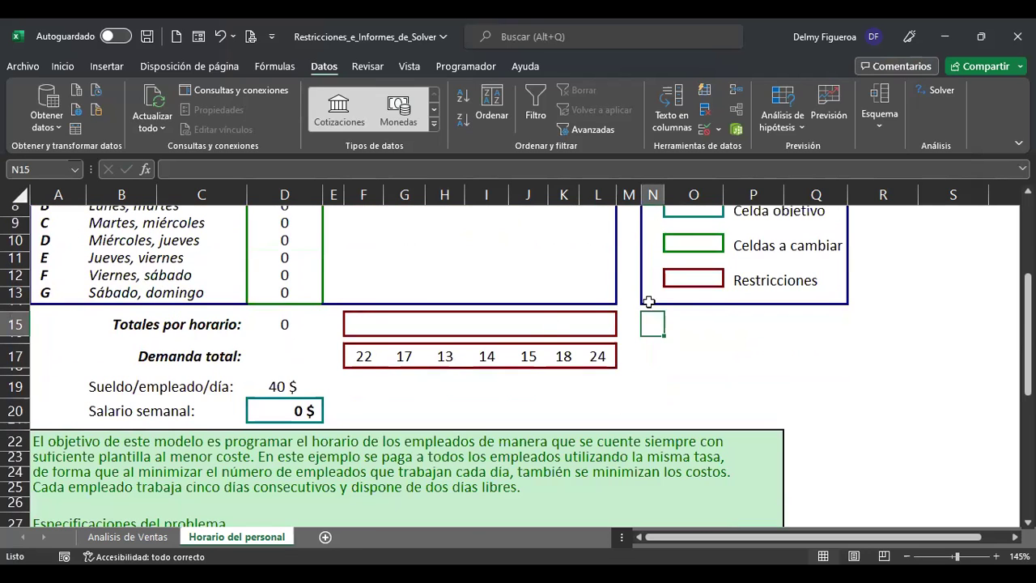
{"action": "left_click_drag", "start_coordinate": [363, 358], "coordinate": [608, 357]}
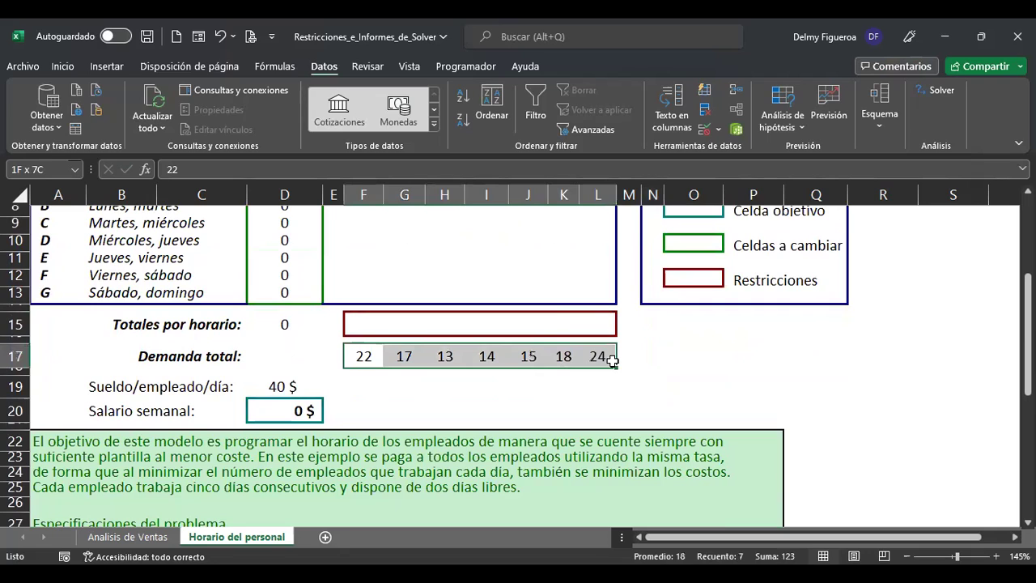
{"action": "left_click", "coordinate": [358, 322]}
{"action": "left_click_drag", "start_coordinate": [363, 322], "coordinate": [598, 339]}
{"action": "scroll", "coordinate": [483, 331], "scroll_direction": "up", "scroll_amount": 1}
{"action": "left_click_drag", "start_coordinate": [293, 254], "coordinate": [287, 359]}
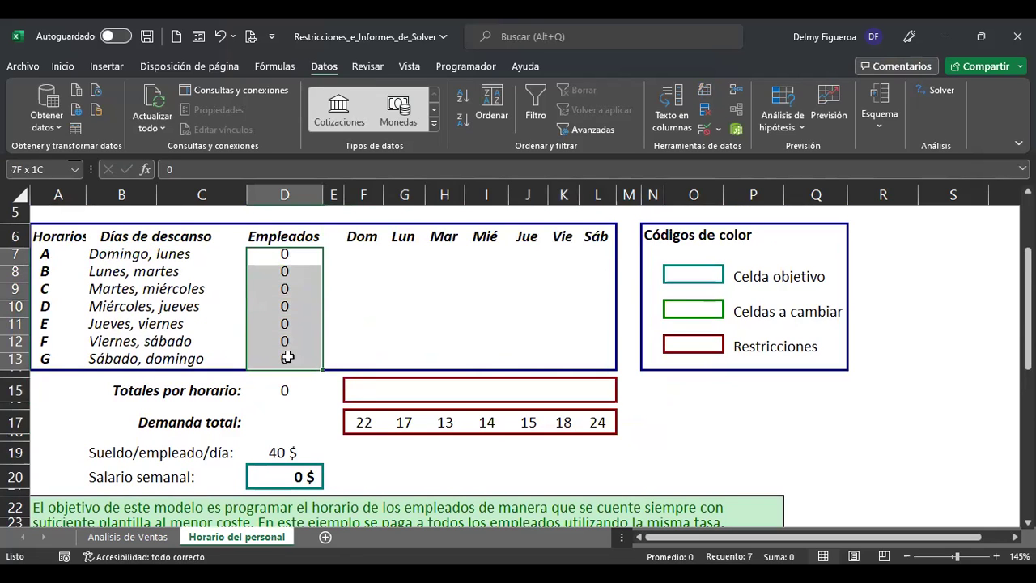
Compare the daily totals range F15:L15 with the Demanda total row and locate the problem specifications below the schedule table
{"action": "left_click", "coordinate": [361, 390]}
{"action": "left_click_drag", "start_coordinate": [396, 390], "coordinate": [591, 387]}
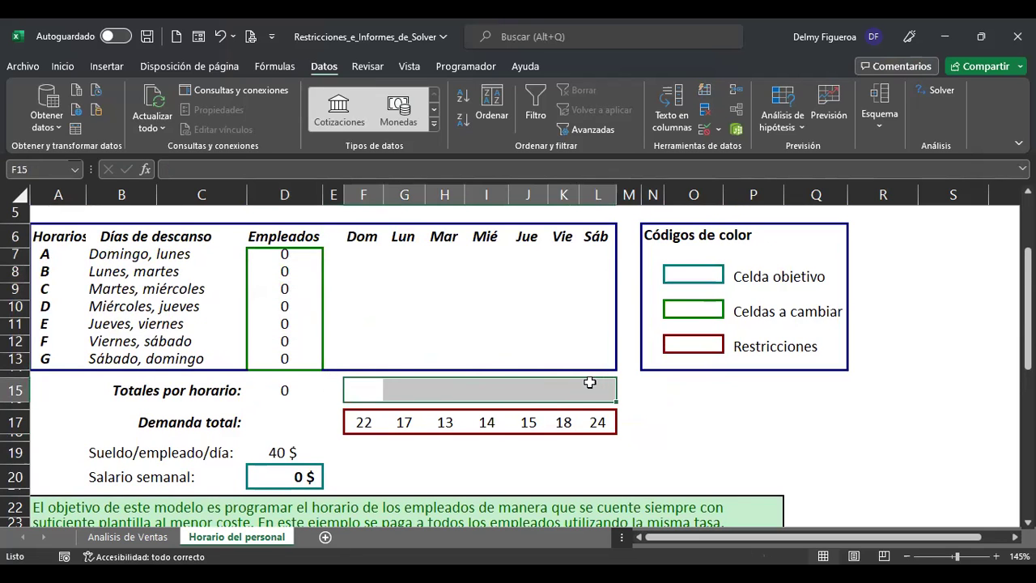
{"action": "left_click", "coordinate": [357, 389]}
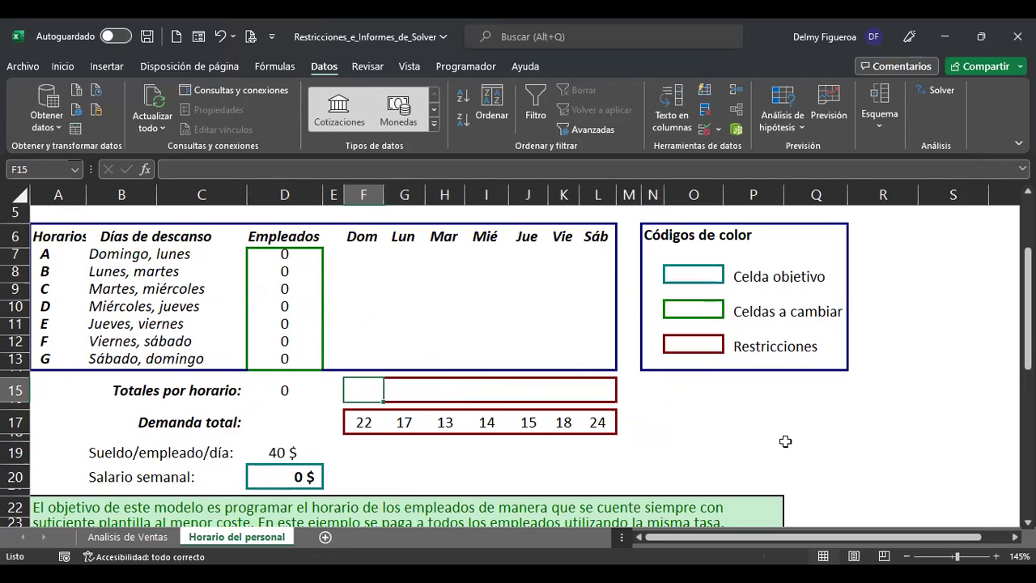
{"action": "left_click", "coordinate": [598, 422]}
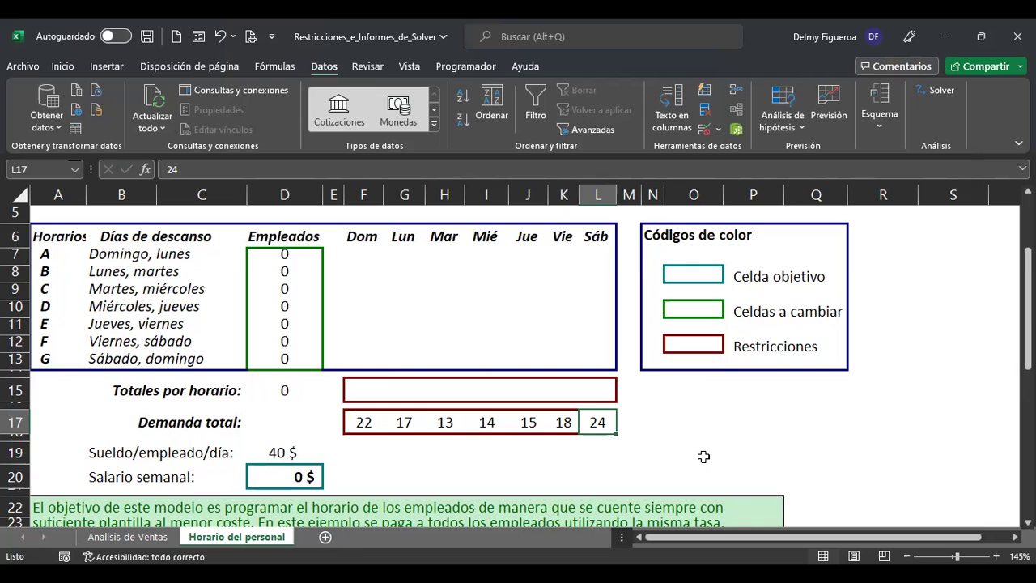
{"action": "scroll", "coordinate": [704, 457], "scroll_direction": "down", "scroll_amount": 4}
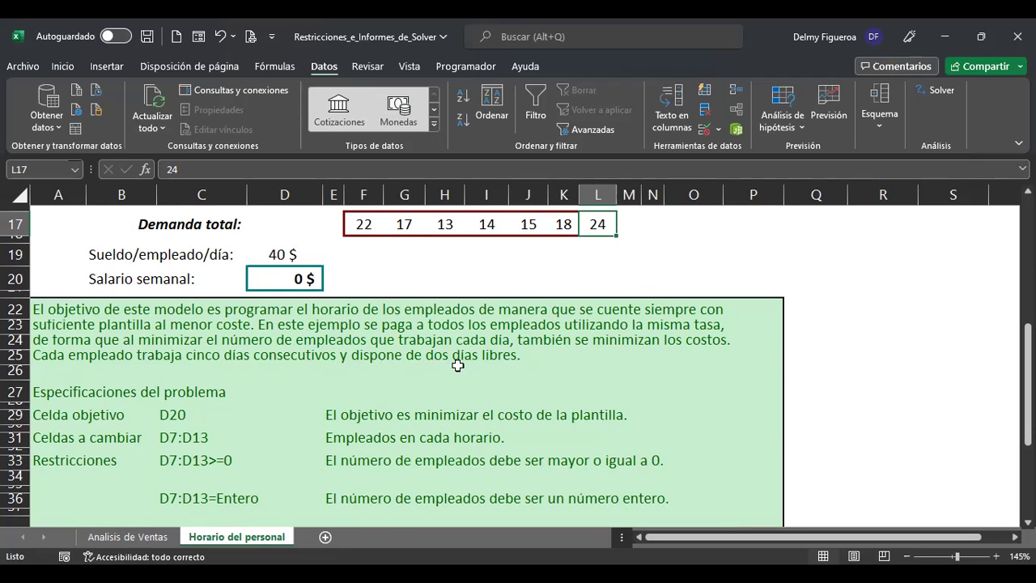
{"action": "scroll", "coordinate": [450, 385], "scroll_direction": "up", "scroll_amount": 5}
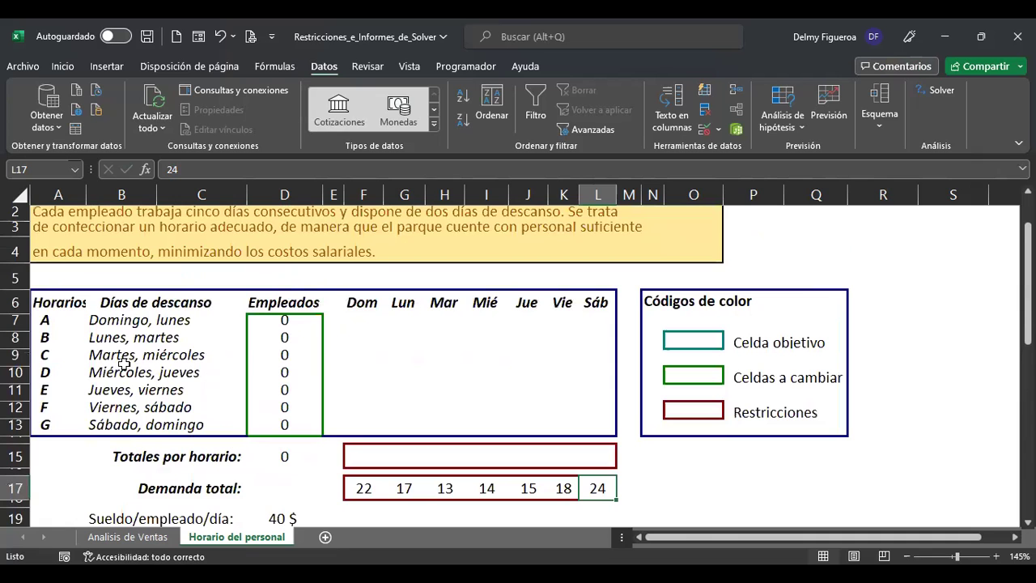
{"action": "scroll", "coordinate": [609, 409], "scroll_direction": "down", "scroll_amount": 3}
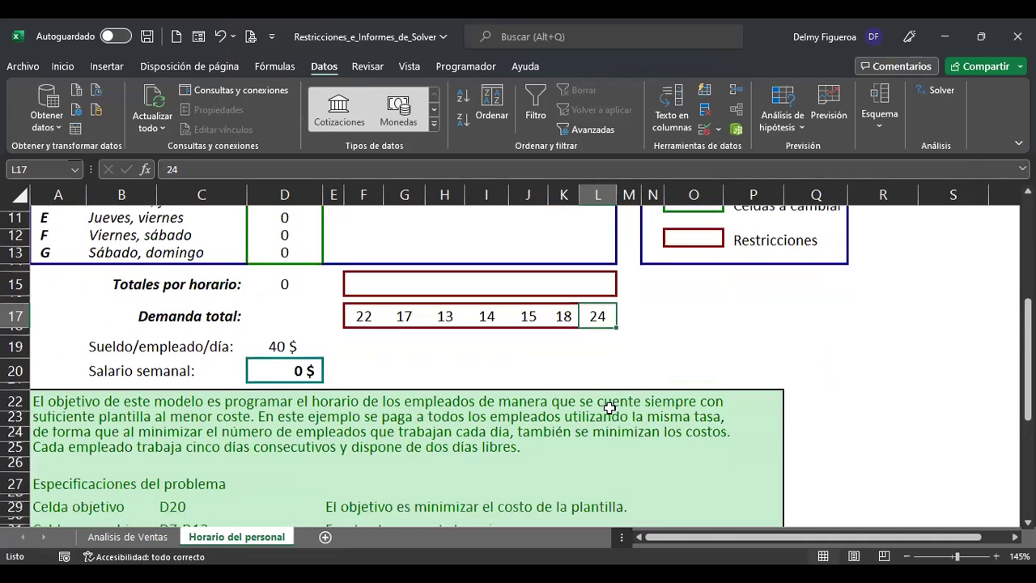
{"action": "scroll", "coordinate": [609, 409], "scroll_direction": "down", "scroll_amount": 5}
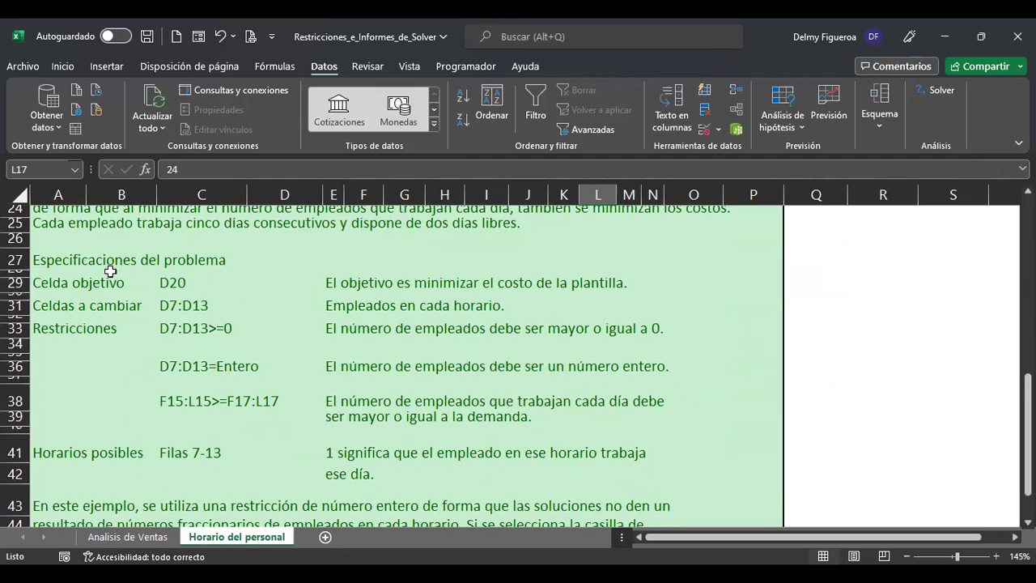
Review the objective cell D20 and the changing cells D7:D13 against the Especificaciones del problema notes
{"action": "scroll", "coordinate": [309, 319], "scroll_direction": "up", "scroll_amount": 2}
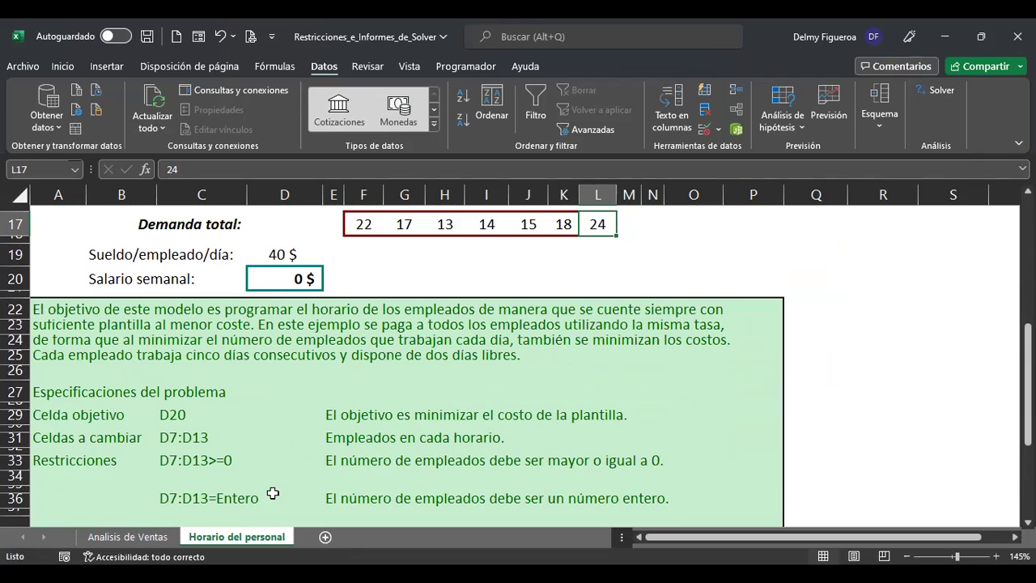
{"action": "scroll", "coordinate": [314, 428], "scroll_direction": "up", "scroll_amount": 3}
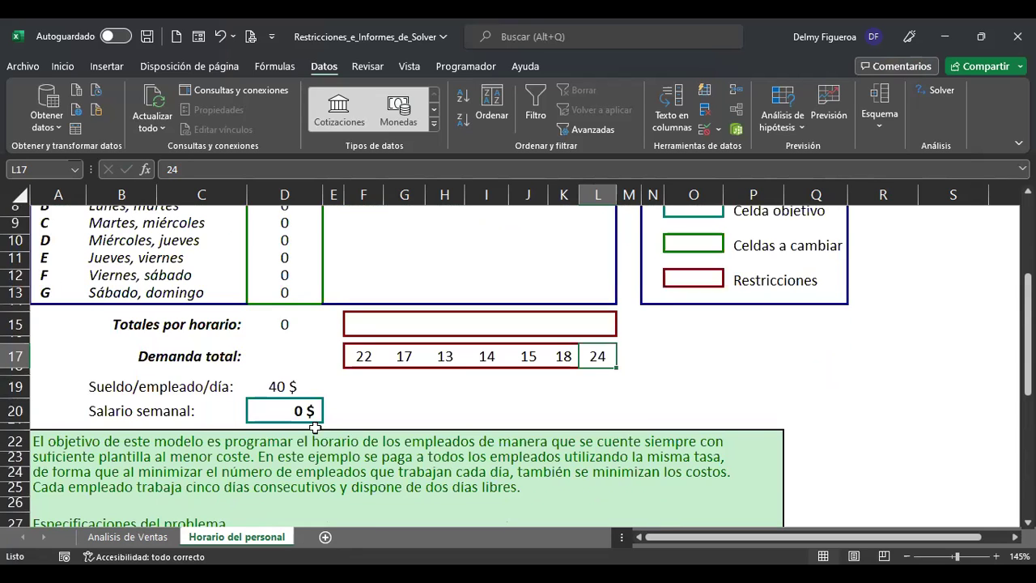
{"action": "scroll", "coordinate": [314, 428], "scroll_direction": "up", "scroll_amount": 2}
{"action": "left_click_drag", "start_coordinate": [288, 321], "coordinate": [284, 425]}
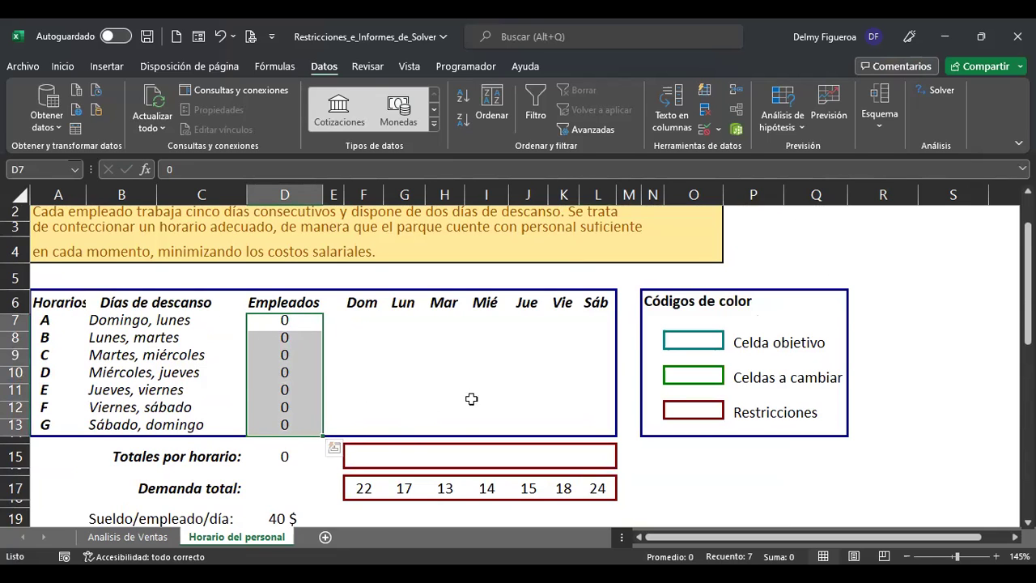
{"action": "scroll", "coordinate": [472, 399], "scroll_direction": "down", "scroll_amount": 4}
{"action": "scroll", "coordinate": [323, 454], "scroll_direction": "down", "scroll_amount": 2}
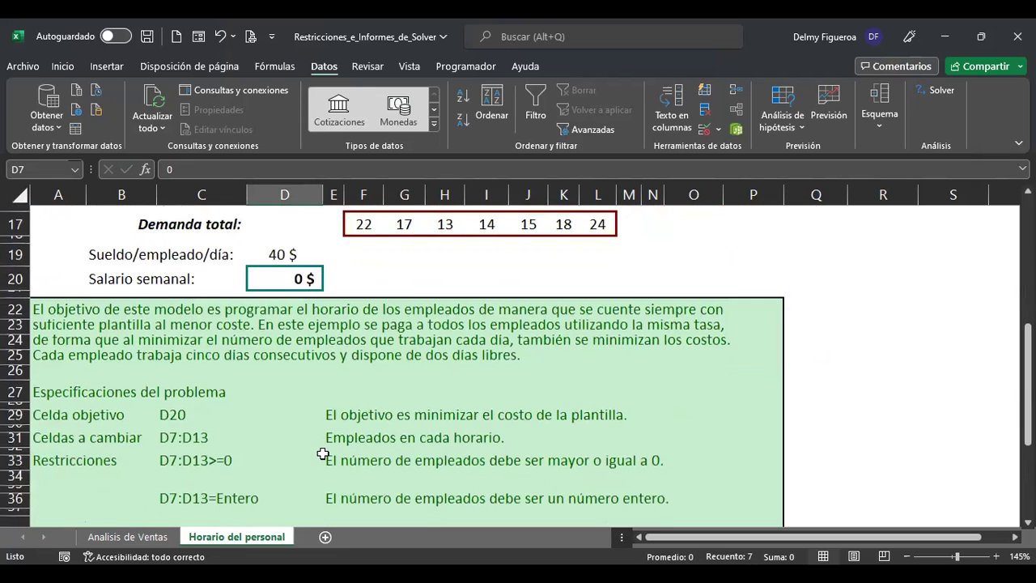
{"action": "scroll", "coordinate": [323, 454], "scroll_direction": "down", "scroll_amount": 2}
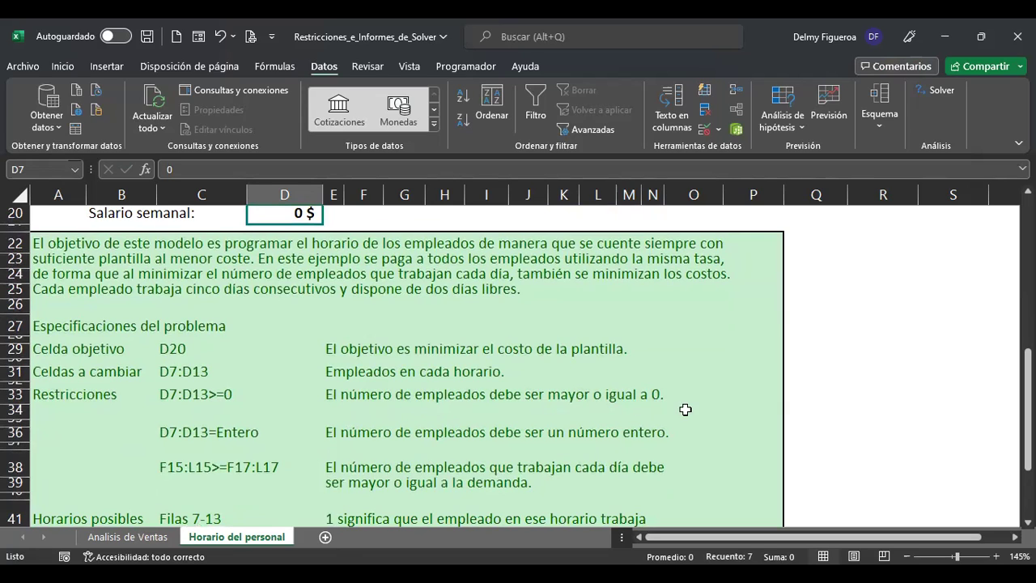
Examine the restrictions D7:D13>=0, D7:D13=Entero and F15:L15>=F17:L17 alongside the sheet ranges they refer to
{"action": "left_click", "coordinate": [328, 400]}
{"action": "scroll", "coordinate": [357, 270], "scroll_direction": "up", "scroll_amount": 3}
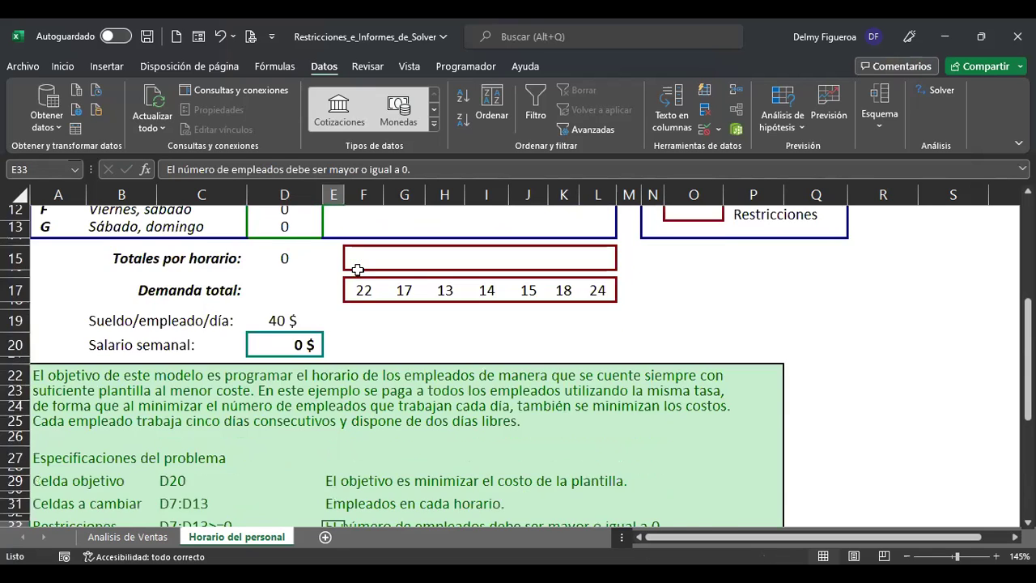
{"action": "scroll", "coordinate": [357, 269], "scroll_direction": "up", "scroll_amount": 2}
{"action": "left_click_drag", "start_coordinate": [303, 257], "coordinate": [304, 356]}
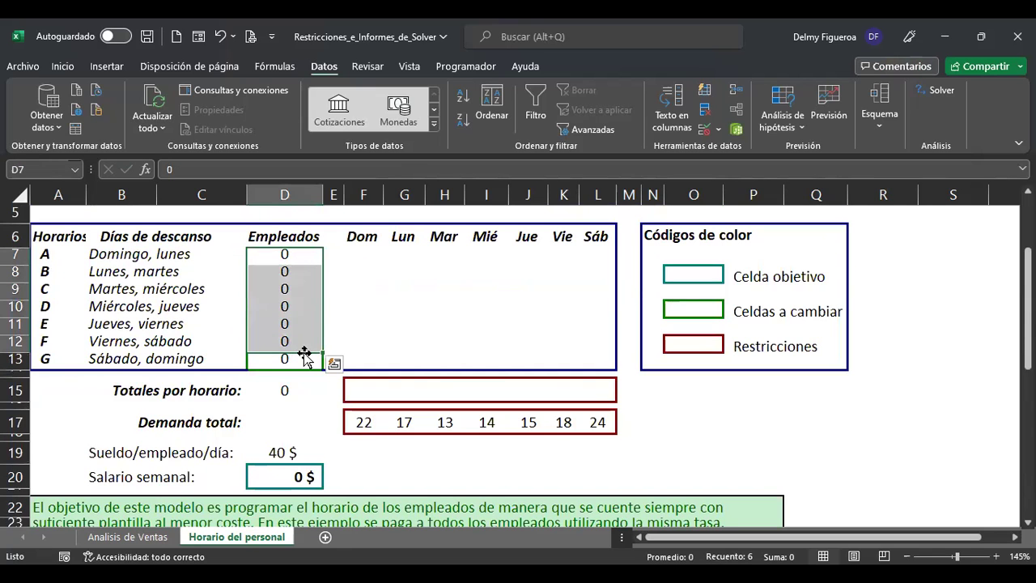
{"action": "left_click", "coordinate": [293, 357]}
{"action": "scroll", "coordinate": [315, 319], "scroll_direction": "down", "scroll_amount": 4}
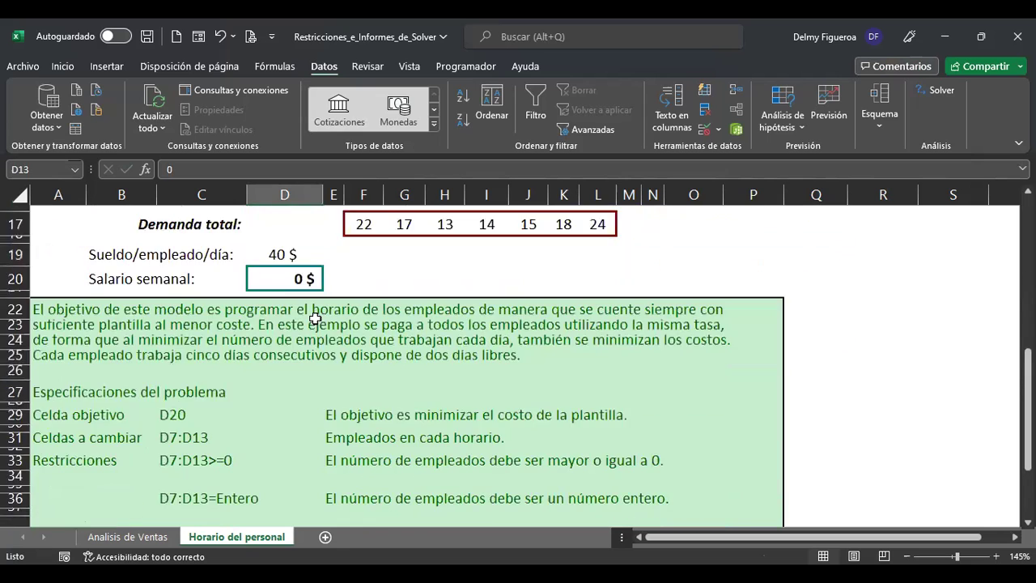
{"action": "scroll", "coordinate": [315, 318], "scroll_direction": "down", "scroll_amount": 2}
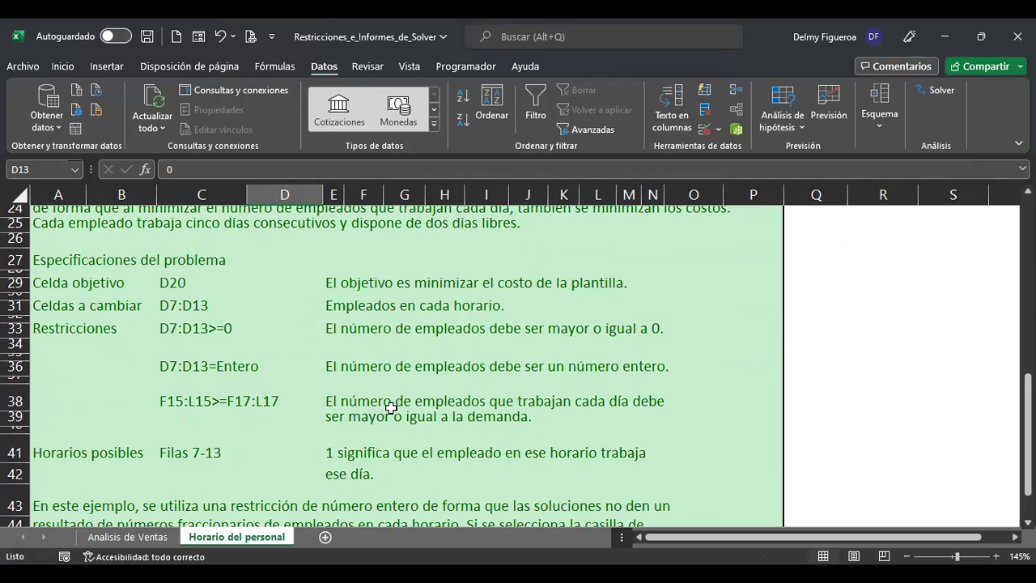
{"action": "scroll", "coordinate": [391, 410], "scroll_direction": "up", "scroll_amount": 4}
{"action": "left_click_drag", "start_coordinate": [360, 262], "coordinate": [596, 262]}
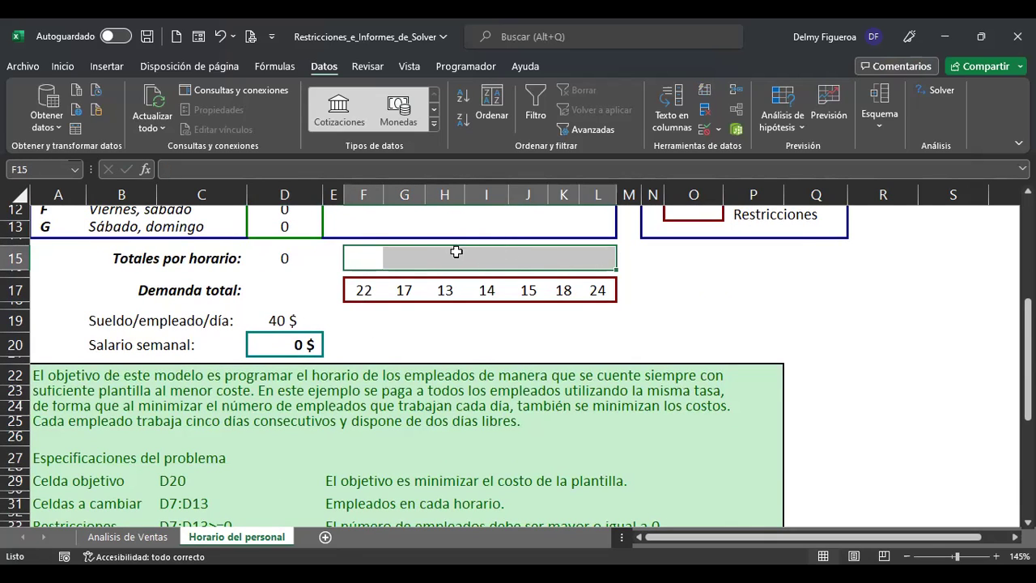
{"action": "left_click_drag", "start_coordinate": [362, 290], "coordinate": [598, 291]}
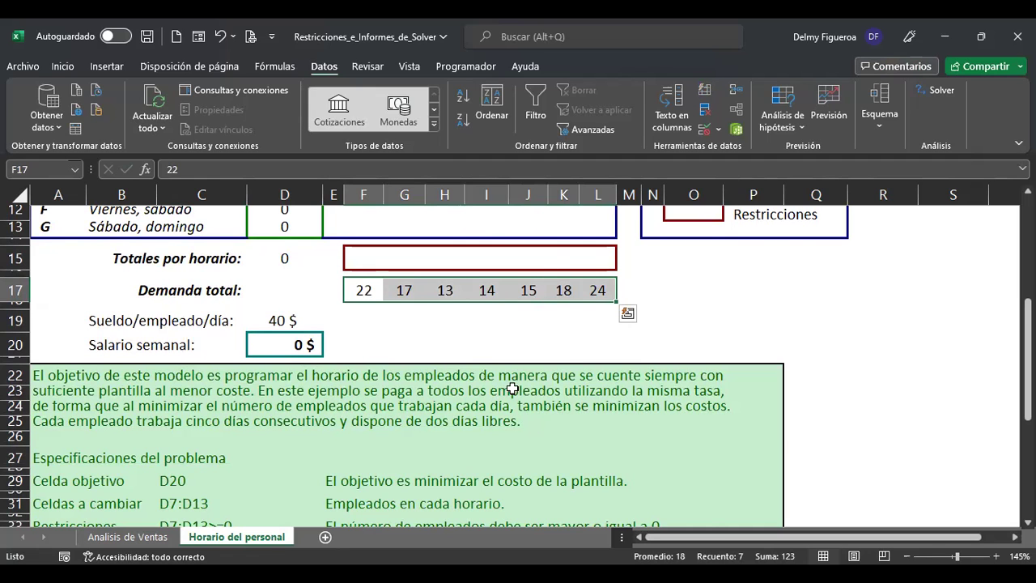
{"action": "scroll", "coordinate": [501, 379], "scroll_direction": "down", "scroll_amount": 6}
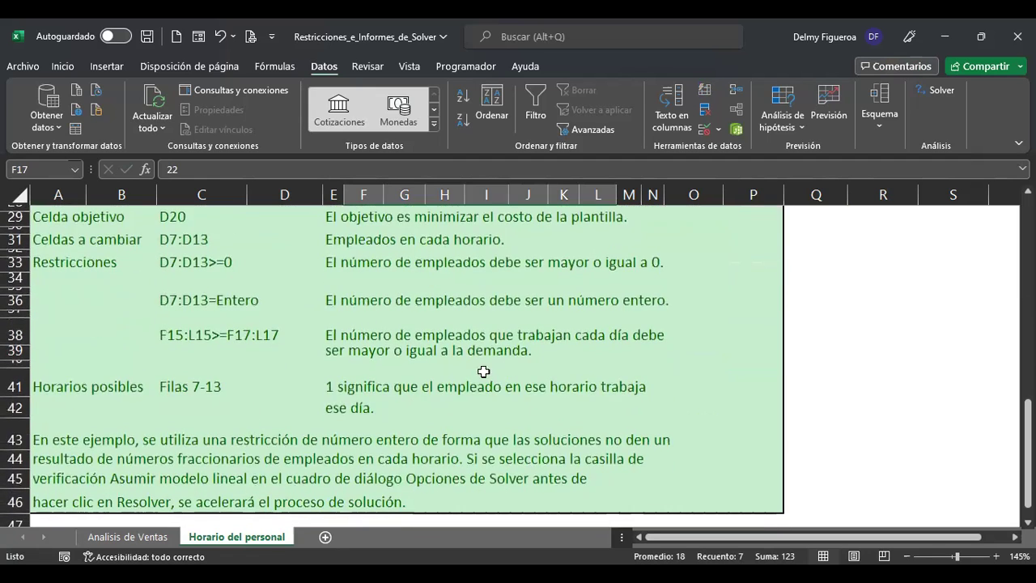
Examine the Horarios posibles rule for marking workdays in rows 7-13, along with the closing notes on the integer restriction
{"action": "left_click", "coordinate": [215, 408]}
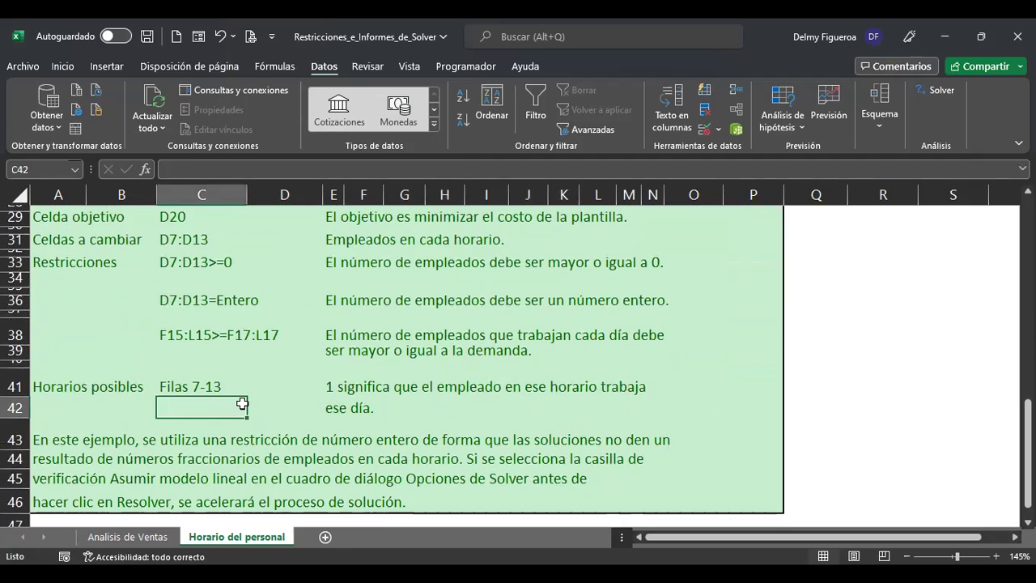
{"action": "scroll", "coordinate": [246, 403], "scroll_direction": "up", "scroll_amount": 8}
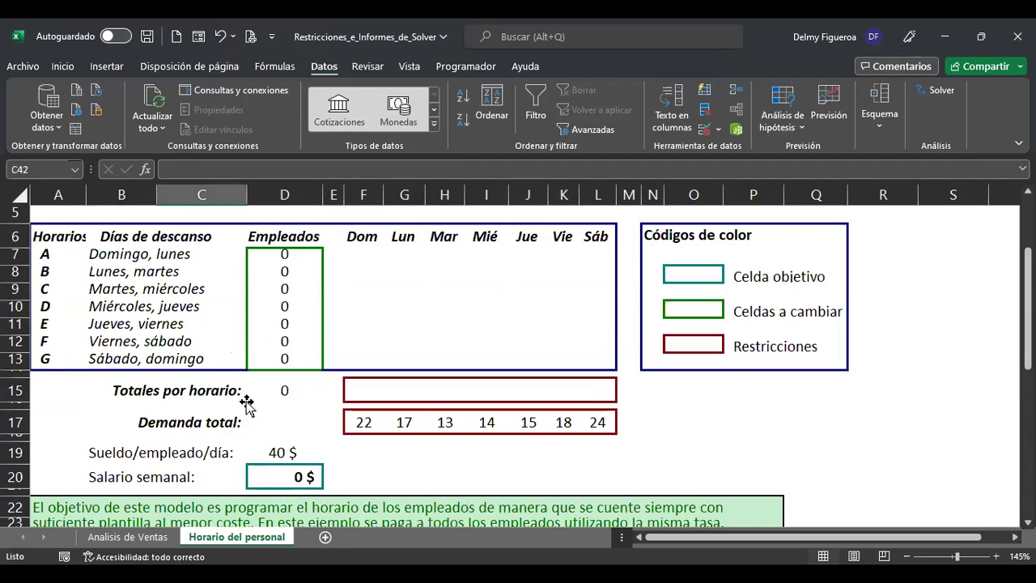
{"action": "scroll", "coordinate": [248, 402], "scroll_direction": "down", "scroll_amount": 6}
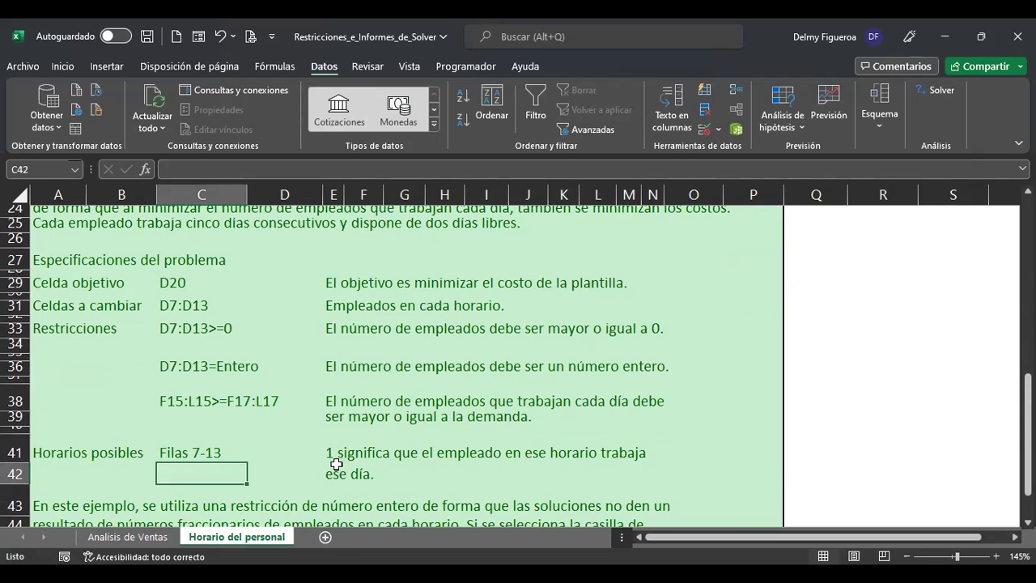
{"action": "scroll", "coordinate": [336, 464], "scroll_direction": "up", "scroll_amount": 6}
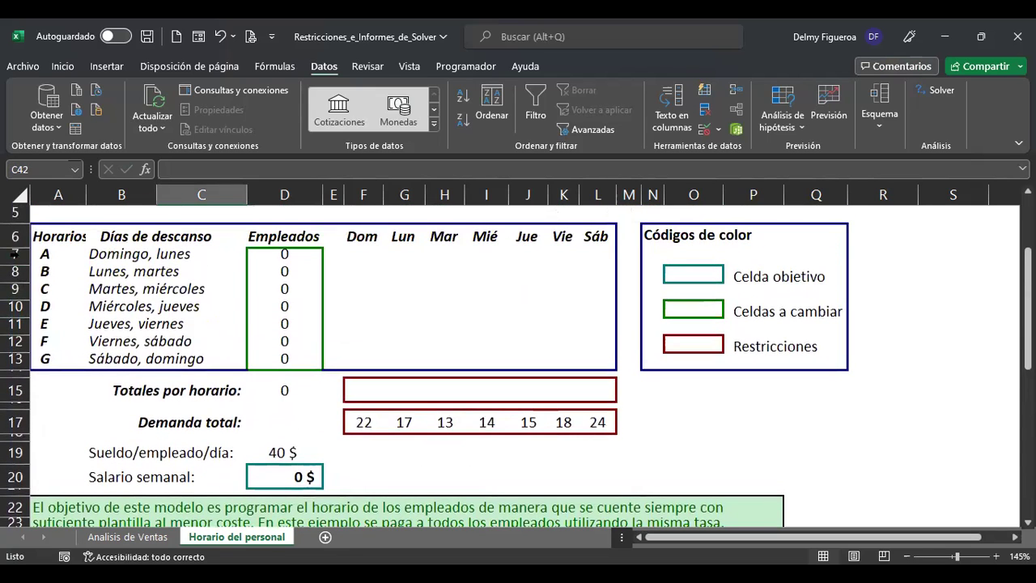
{"action": "left_click_drag", "start_coordinate": [13, 253], "coordinate": [16, 359]}
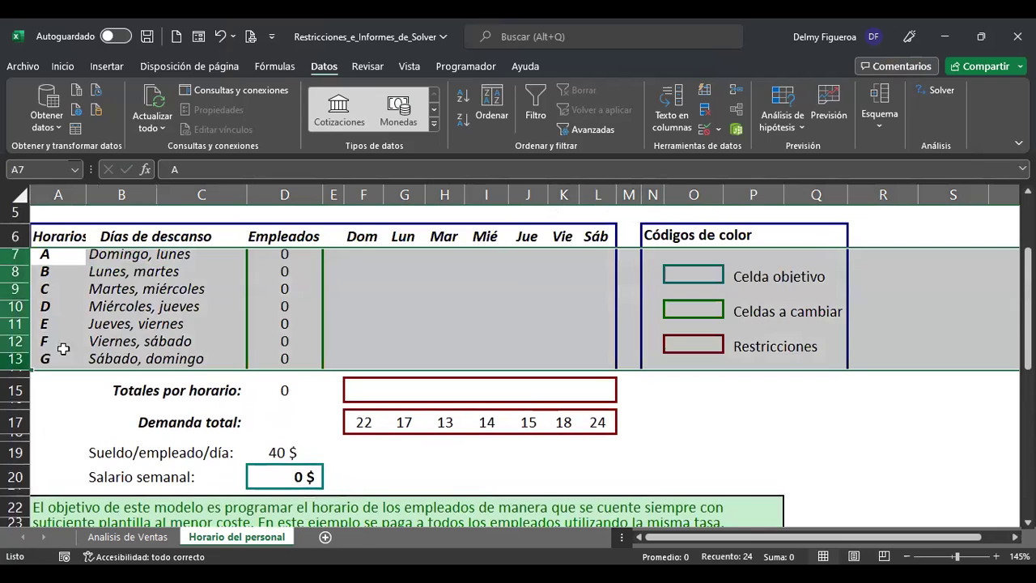
{"action": "left_click", "coordinate": [358, 256]}
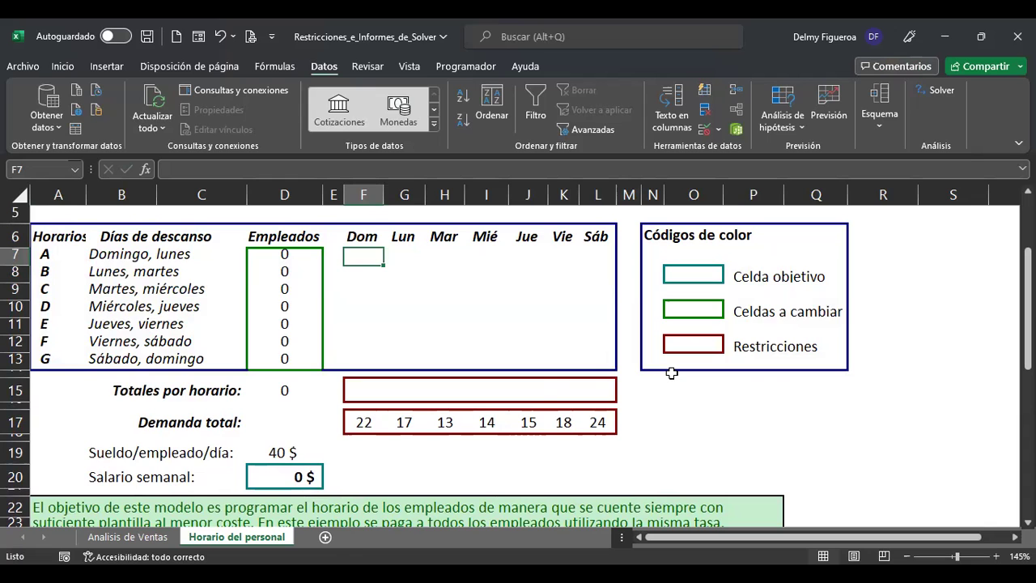
{"action": "scroll", "coordinate": [518, 374], "scroll_direction": "down", "scroll_amount": 4}
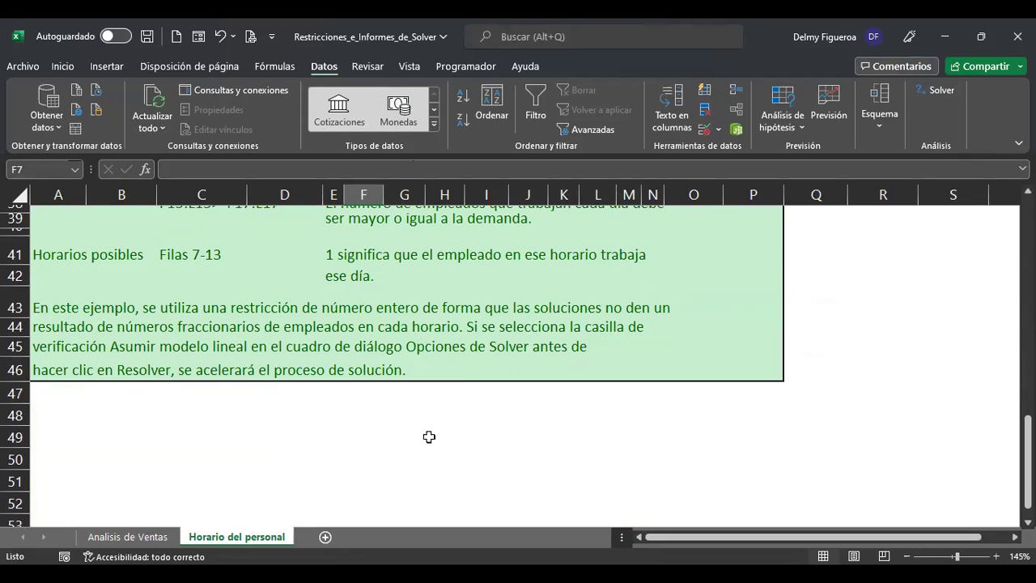
{"action": "scroll", "coordinate": [429, 437], "scroll_direction": "up", "scroll_amount": 11}
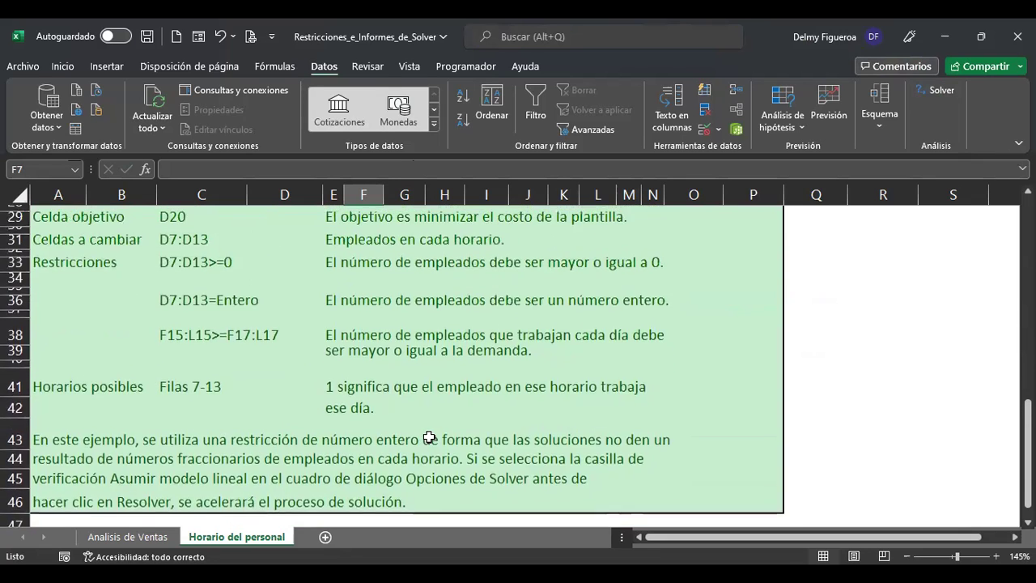
{"action": "scroll", "coordinate": [429, 438], "scroll_direction": "up", "scroll_amount": 2}
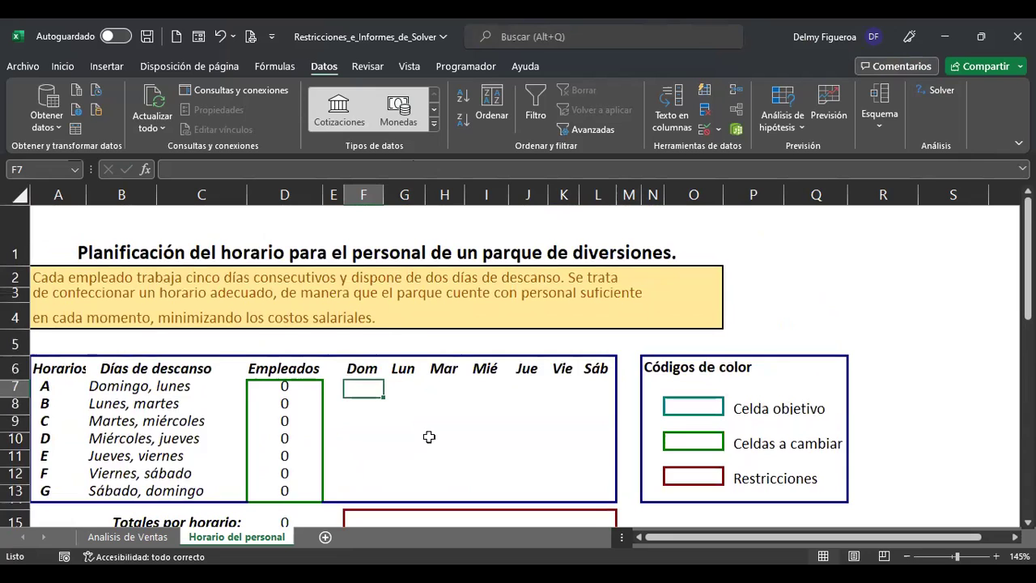
{"action": "scroll", "coordinate": [429, 437], "scroll_direction": "down", "scroll_amount": 1}
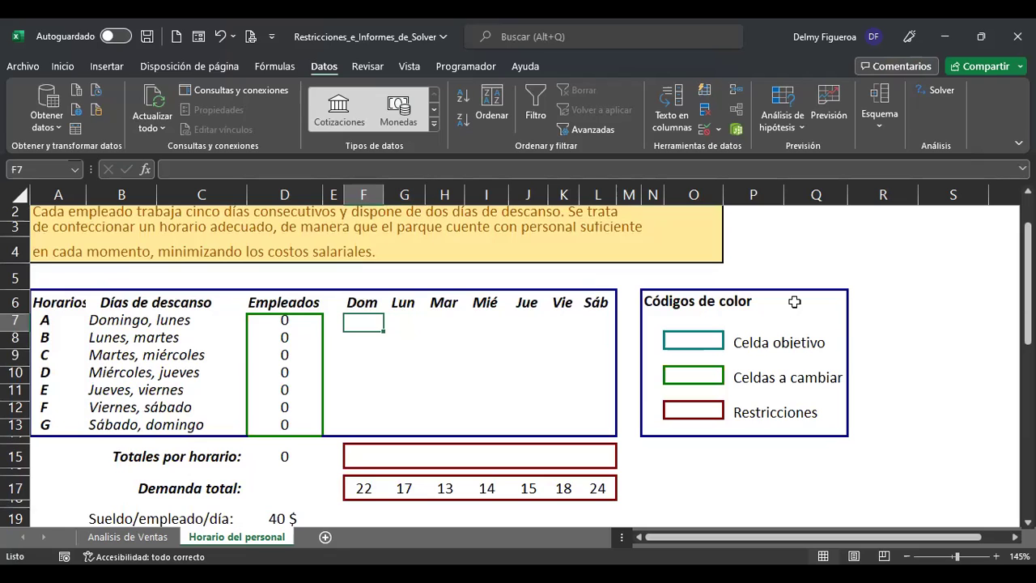
Fill schedule A's row F7:L7 with 0 for Dom and Lun and 1 for Mar through Sáb, finishing on cell F8
{"action": "type", "text": "0"}
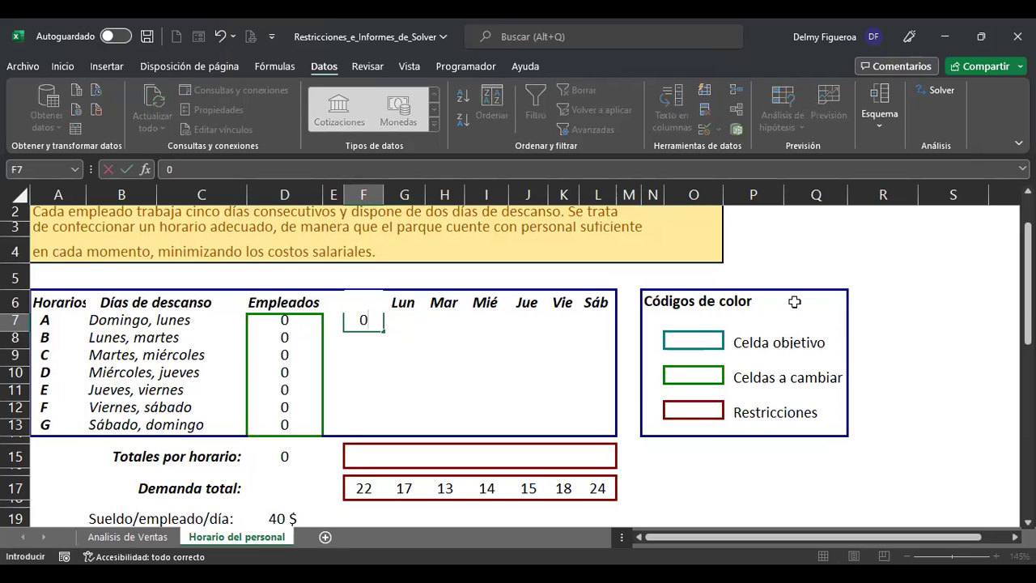
{"action": "key", "text": "Tab"}
{"action": "type", "text": "0"}
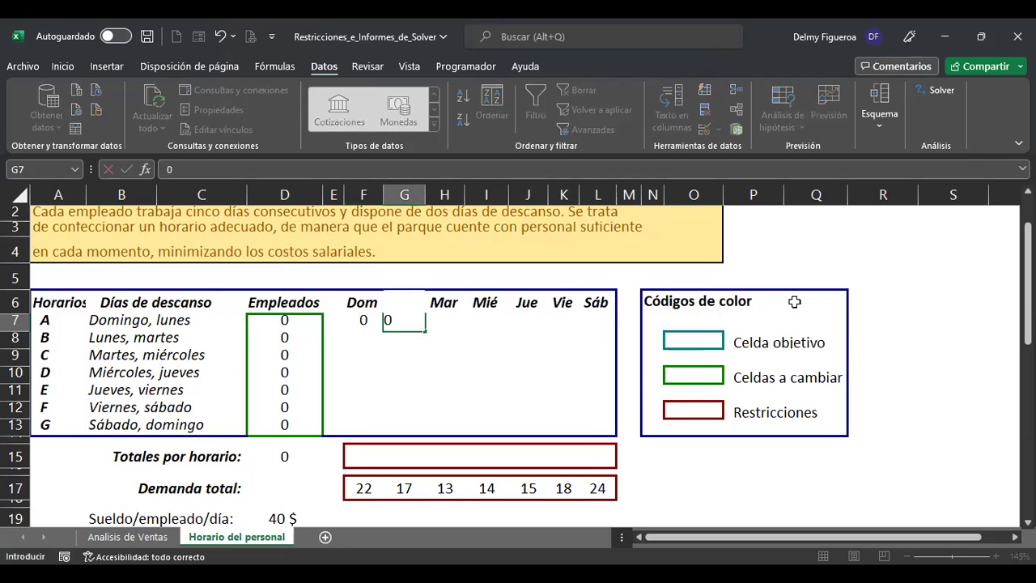
{"action": "key", "text": "Tab"}
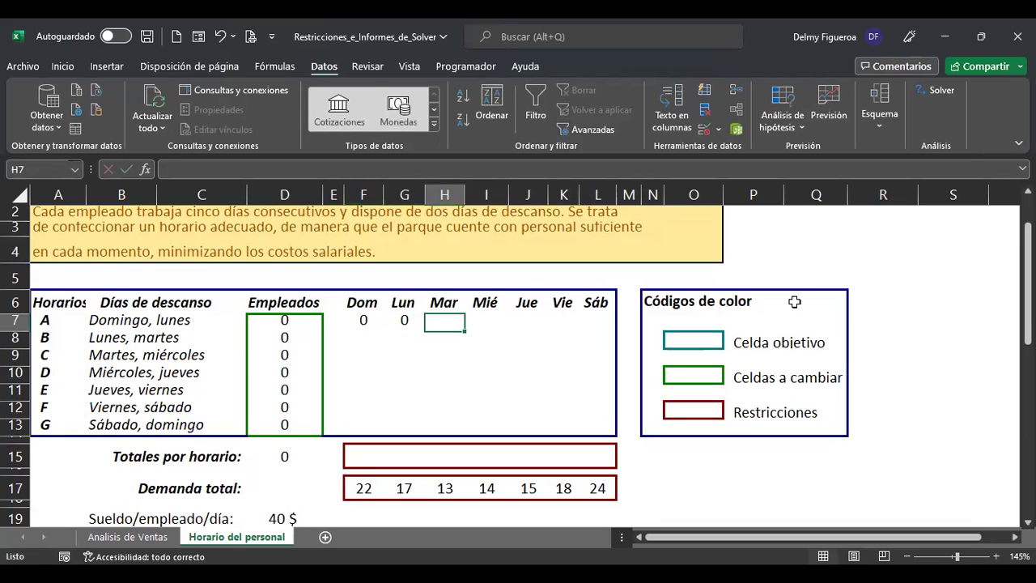
{"action": "type", "text": "1"}
{"action": "key", "text": "Tab"}
{"action": "type", "text": "1"}
{"action": "key", "text": "Tab"}
{"action": "type", "text": "1"}
{"action": "key", "text": "Tab"}
{"action": "type", "text": "1"}
{"action": "key", "text": "Tab"}
{"action": "type", "text": "1"}
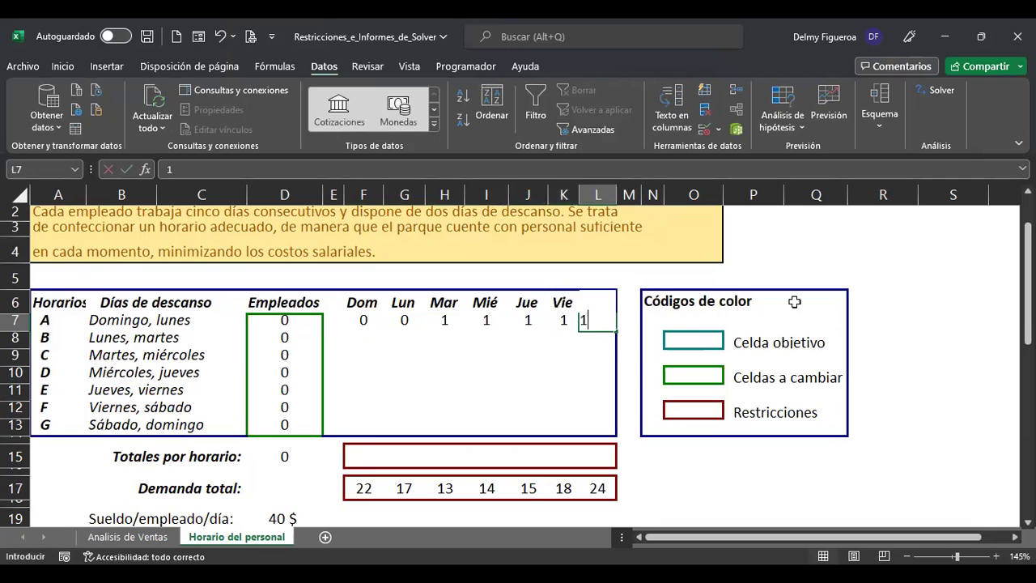
{"action": "key", "text": "Return"}
{"action": "key", "text": "Left"}
{"action": "key", "text": "Left"}
{"action": "key", "text": "Left"}
{"action": "key", "text": "Left"}
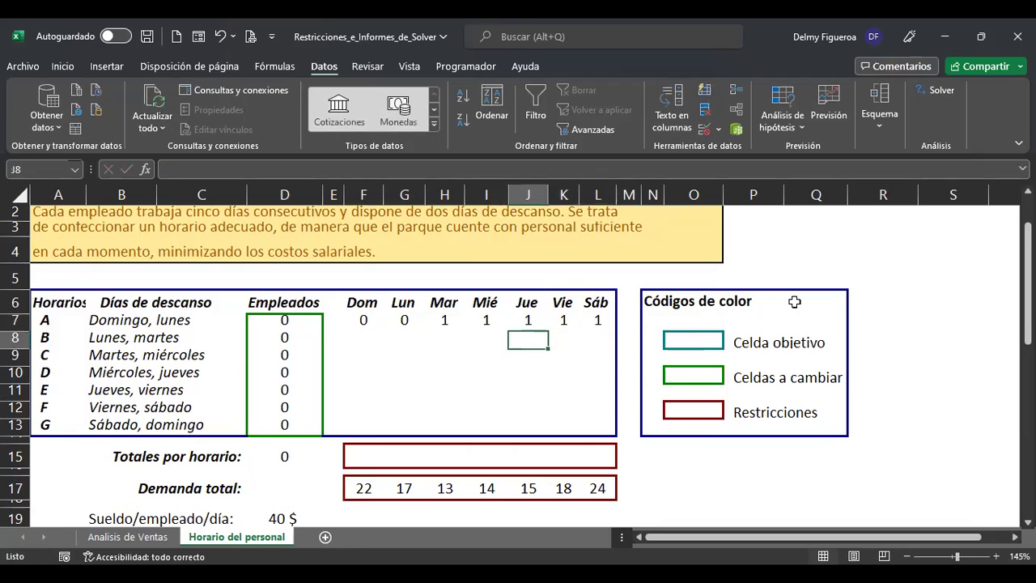
{"action": "key", "text": "Left"}
{"action": "key", "text": "Left"}
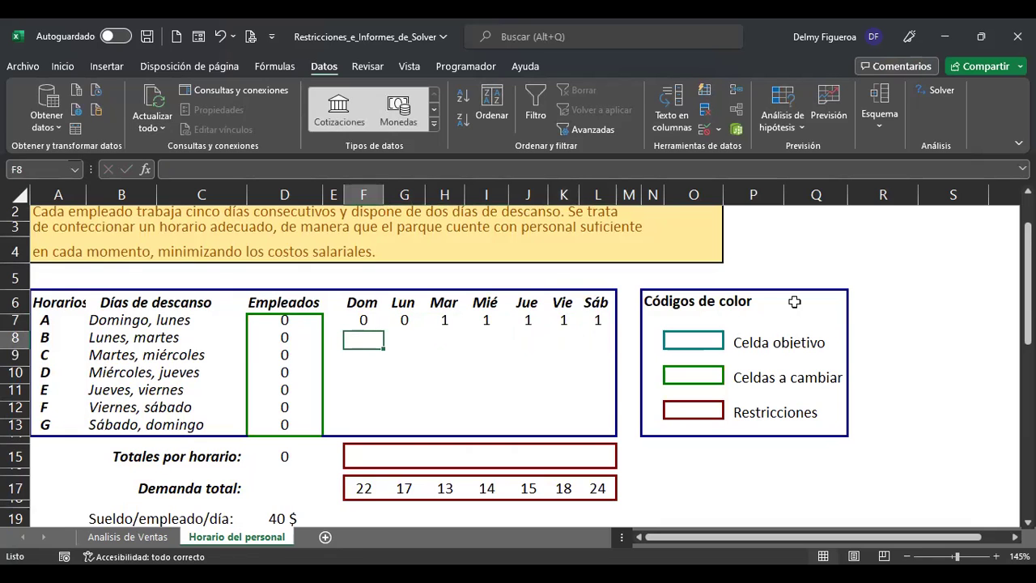
Fill schedule B's row F8:L8 with 0 for Lun and Mar and 1 for the other days, finishing on cell F9
{"action": "type", "text": "1"}
{"action": "key", "text": "Tab"}
{"action": "type", "text": "0"}
{"action": "key", "text": "Tab"}
{"action": "type", "text": "0"}
{"action": "key", "text": "Tab"}
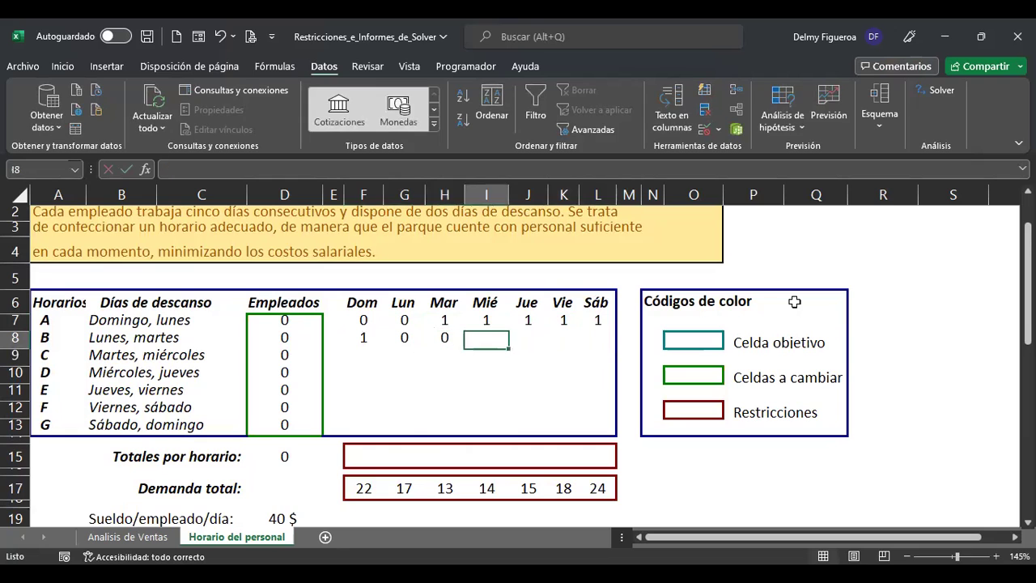
{"action": "type", "text": "1"}
{"action": "key", "text": "Tab"}
{"action": "type", "text": "1"}
{"action": "key", "text": "Tab"}
{"action": "type", "text": "1"}
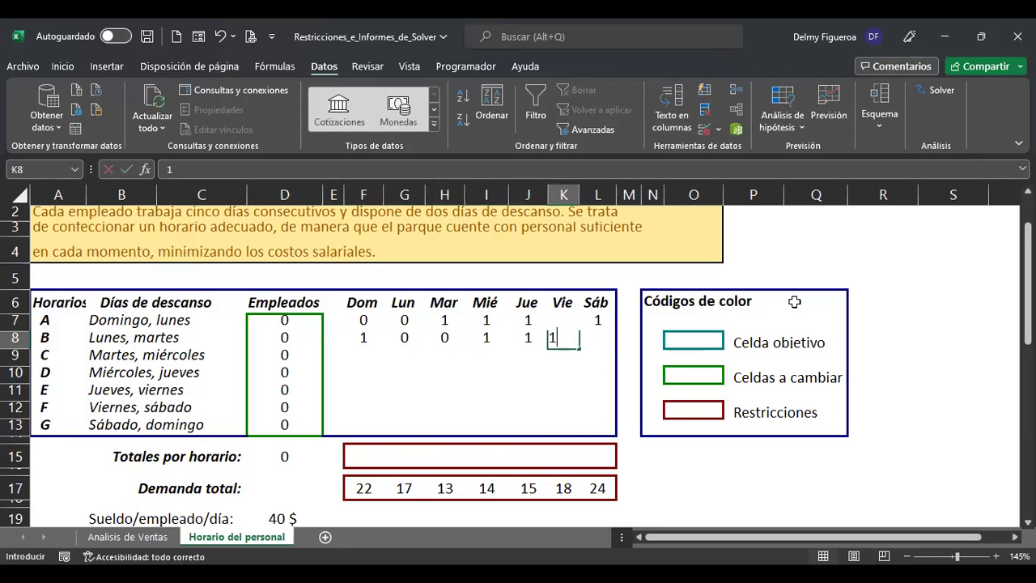
{"action": "key", "text": "Tab"}
{"action": "type", "text": "1"}
{"action": "key", "text": "Down"}
{"action": "key", "text": "Left"}
{"action": "key", "text": "Left"}
{"action": "key", "text": "Left"}
{"action": "key", "text": "Left"}
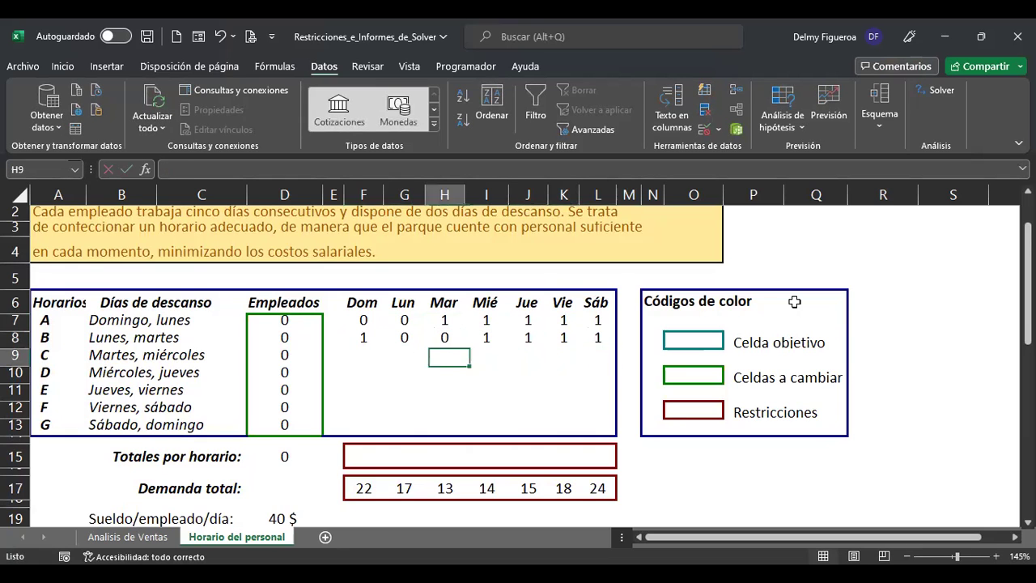
{"action": "key", "text": "Left"}
{"action": "key", "text": "Left"}
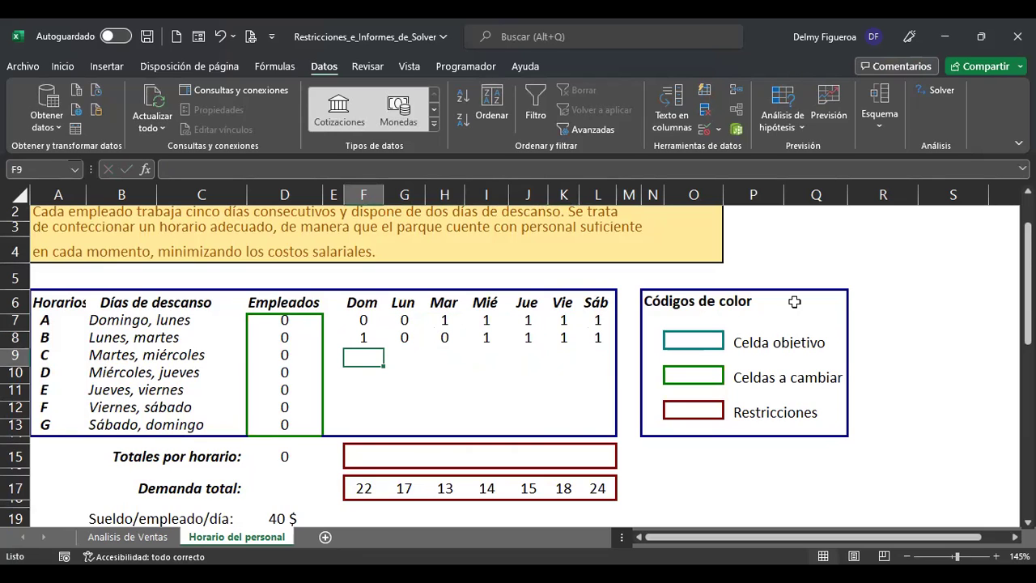
Fill schedule C's row F9:L9 with 0 for Mar and Mié and 1 for the other days, finishing on cell F10
{"action": "type", "text": "1"}
{"action": "key", "text": "Tab"}
{"action": "type", "text": "1"}
{"action": "key", "text": "Tab"}
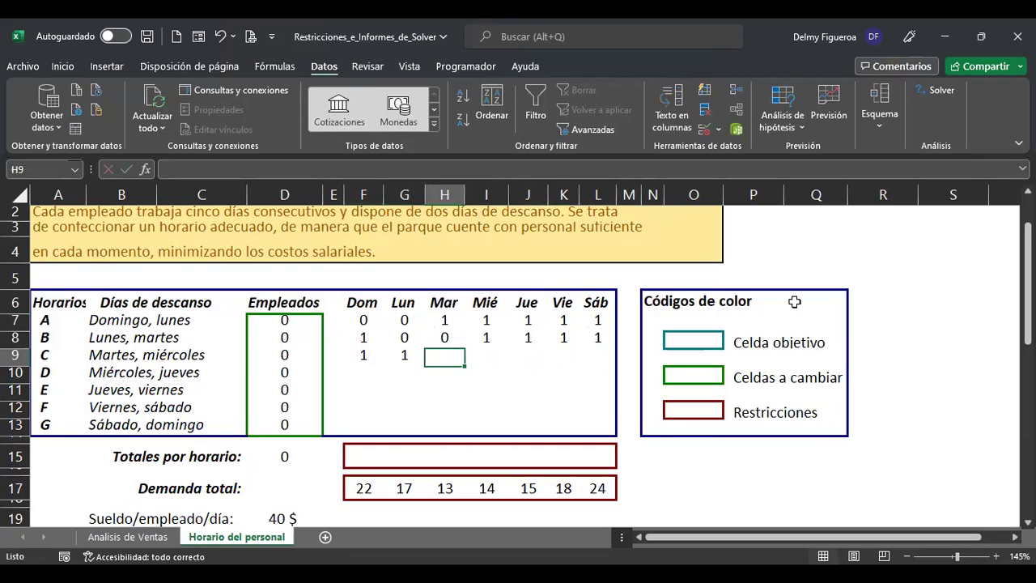
{"action": "type", "text": "0"}
{"action": "key", "text": "Tab"}
{"action": "type", "text": "0"}
{"action": "key", "text": "Tab"}
{"action": "type", "text": "1"}
{"action": "key", "text": "Tab"}
{"action": "type", "text": "1"}
{"action": "key", "text": "Tab"}
{"action": "type", "text": "1"}
{"action": "key", "text": "Return"}
{"action": "key", "text": "Left"}
{"action": "key", "text": "Left"}
{"action": "key", "text": "Left"}
{"action": "key", "text": "Left"}
{"action": "key", "text": "Left"}
{"action": "key", "text": "Left"}
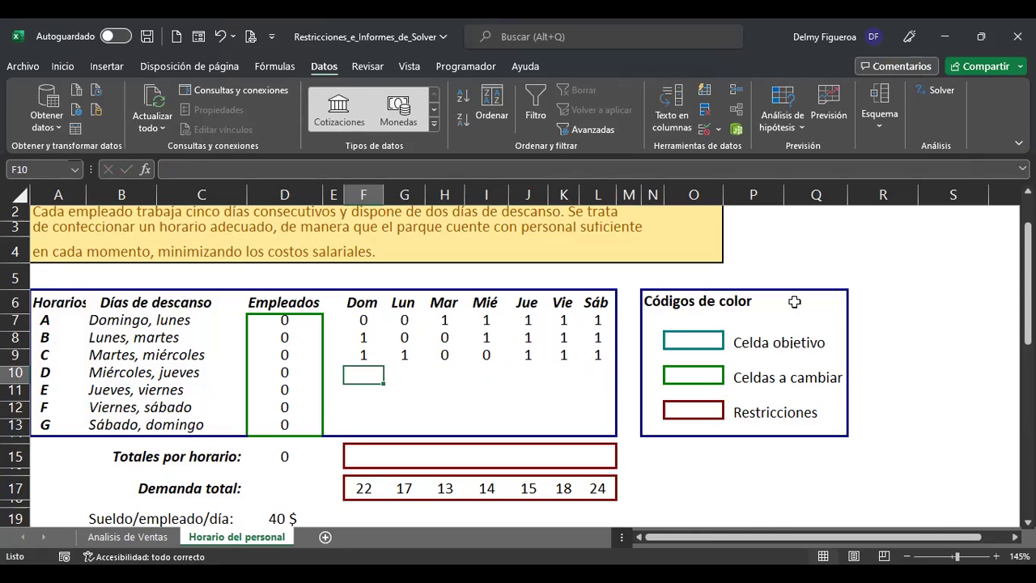
Fill schedule D's row F10:L10 with 0 for Mié and Jue and 1 for the other days, finishing on cell F11
{"action": "type", "text": "1"}
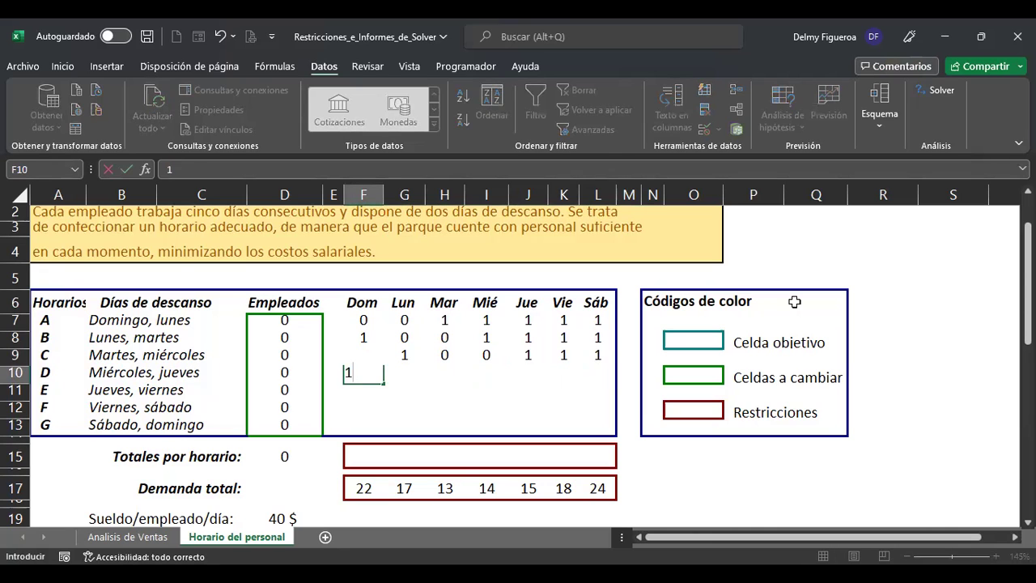
{"action": "key", "text": "Tab"}
{"action": "type", "text": "1"}
{"action": "key", "text": "Tab"}
{"action": "type", "text": "1"}
{"action": "key", "text": "Tab"}
{"action": "type", "text": "0"}
{"action": "key", "text": "Tab"}
{"action": "type", "text": "0"}
{"action": "key", "text": "Tab"}
{"action": "type", "text": "1"}
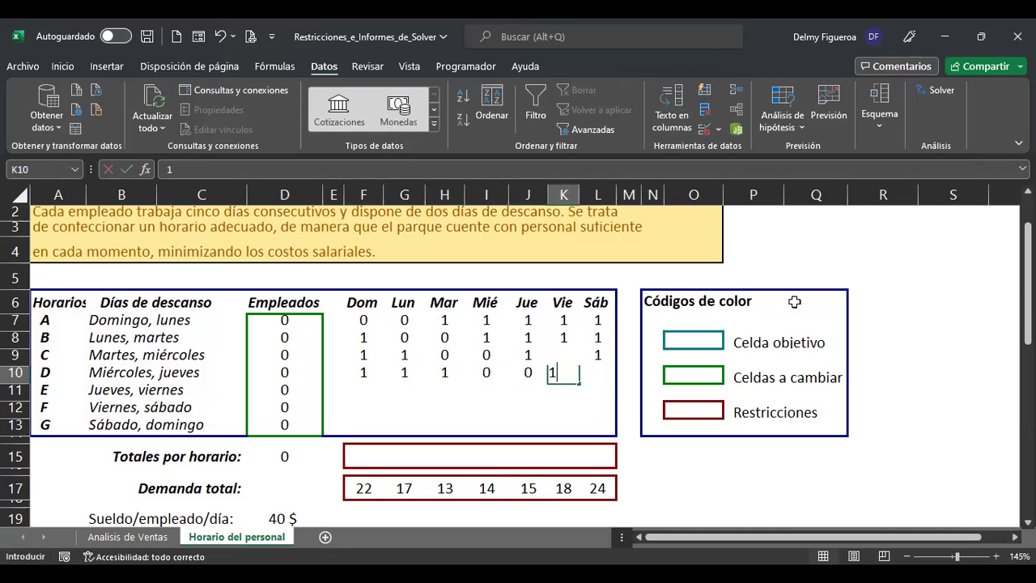
{"action": "key", "text": "Tab"}
{"action": "type", "text": "1"}
{"action": "key", "text": "Down"}
{"action": "key", "text": "Left"}
{"action": "key", "text": "Left"}
{"action": "key", "text": "Left"}
{"action": "key", "text": "Left"}
{"action": "key", "text": "Left"}
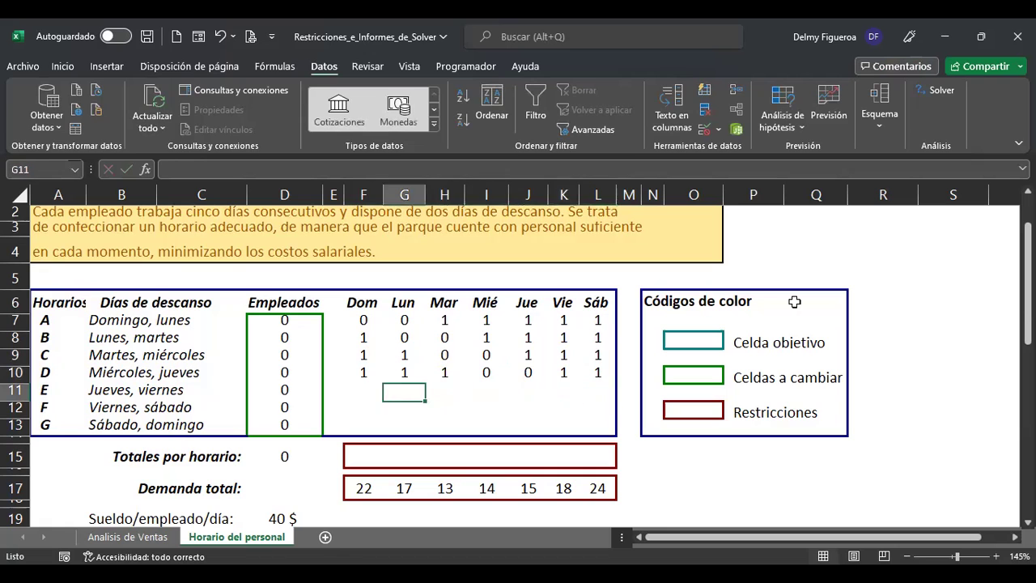
{"action": "key", "text": "Left"}
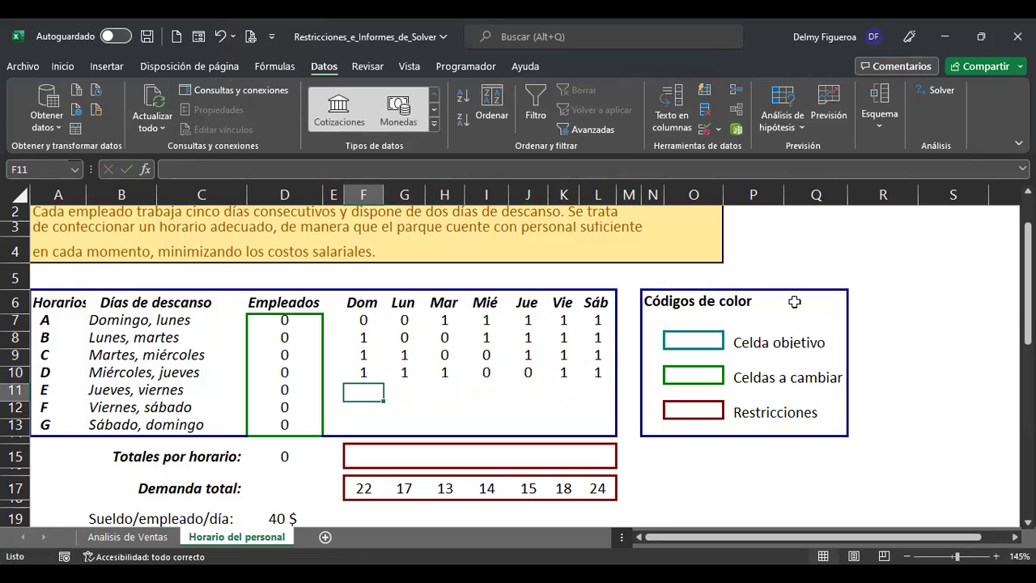
Fill schedule E's row F11:L11 with 0 for Jue and Vie and 1 for the other days, finishing on cell F12
{"action": "type", "text": "1"}
{"action": "key", "text": "Tab"}
{"action": "type", "text": "1"}
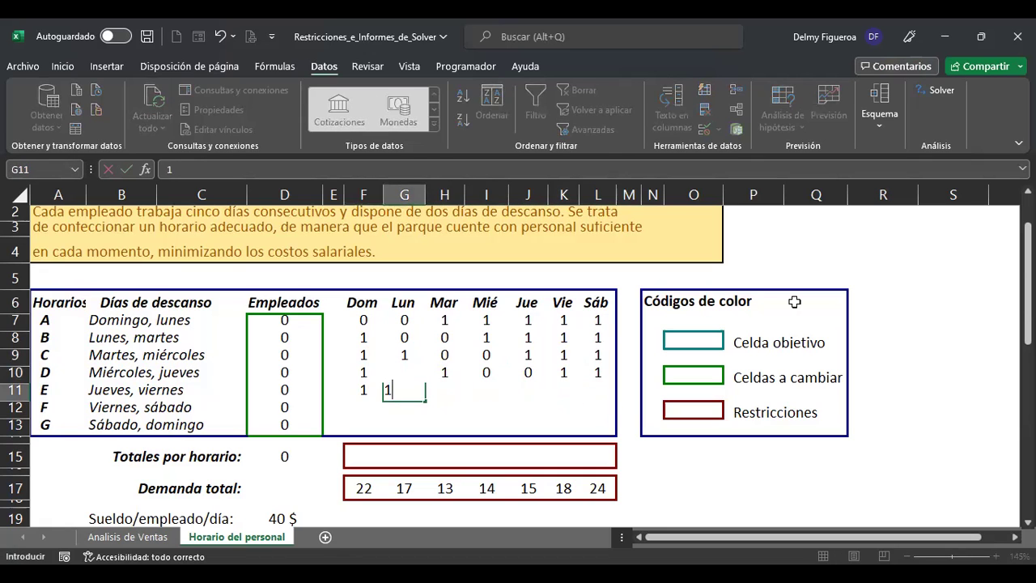
{"action": "key", "text": "Tab"}
{"action": "type", "text": "1"}
{"action": "key", "text": "Tab"}
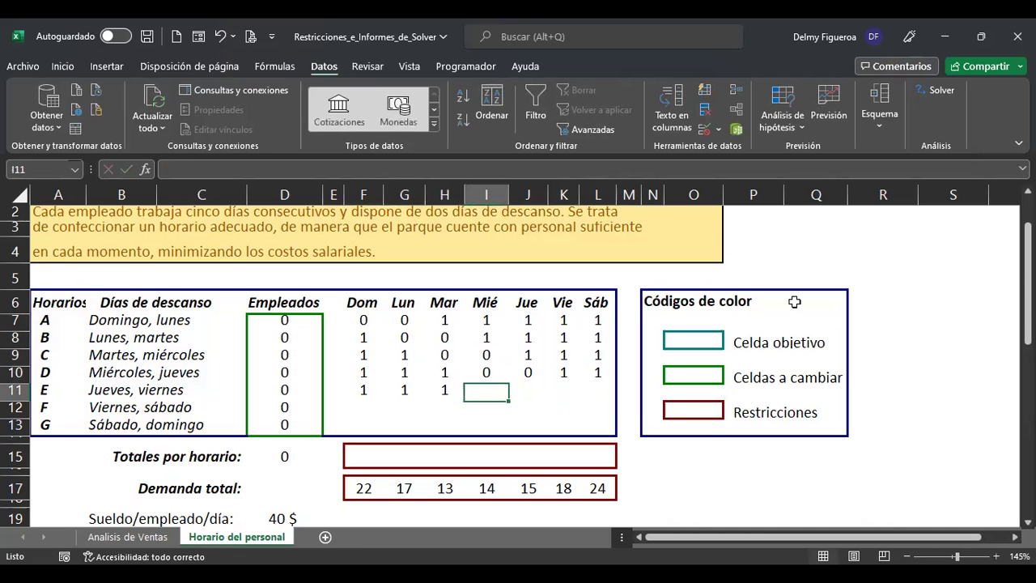
{"action": "type", "text": "1"}
{"action": "key", "text": "Tab"}
{"action": "type", "text": "0"}
{"action": "key", "text": "Tab"}
{"action": "type", "text": "0"}
{"action": "key", "text": "Tab"}
{"action": "type", "text": "1"}
{"action": "key", "text": "Return"}
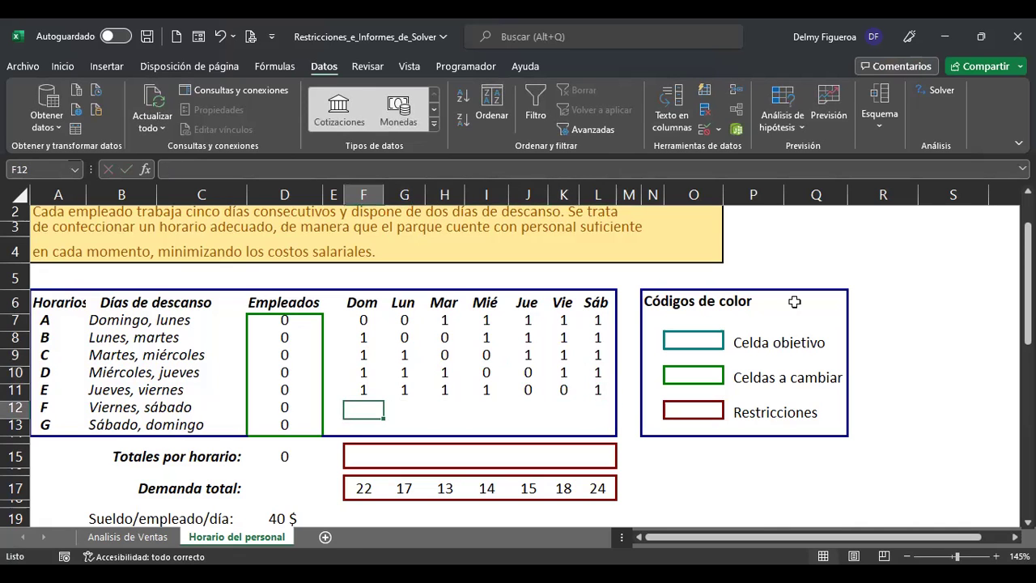
Fill schedule F's row F12:L12 with 0 for Vie and Sáb and 1 for the other days, finishing on cell F13
{"action": "type", "text": "1"}
{"action": "key", "text": "Tab"}
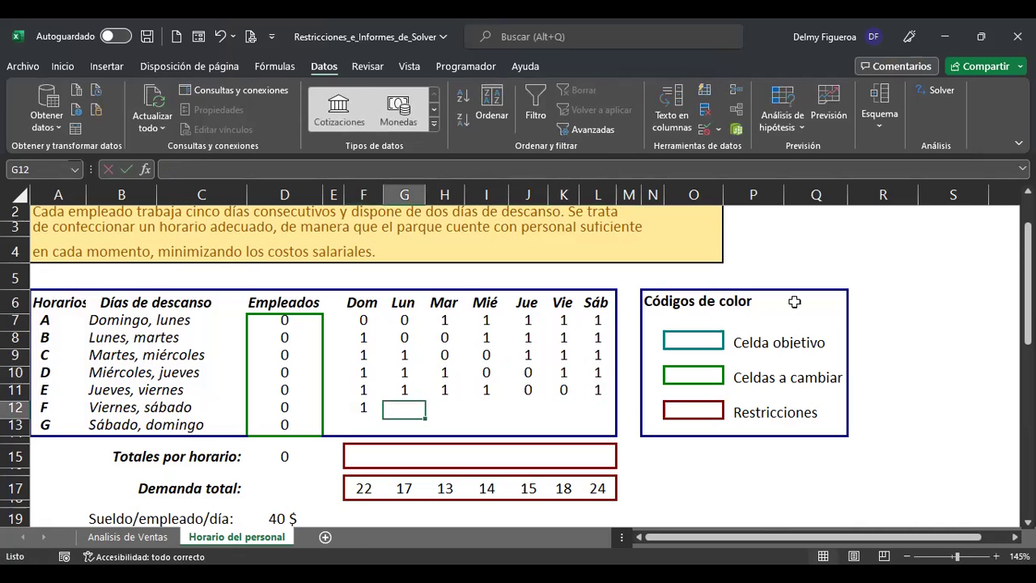
{"action": "type", "text": "1"}
{"action": "key", "text": "Tab"}
{"action": "type", "text": "1"}
{"action": "key", "text": "Tab"}
{"action": "type", "text": "1"}
{"action": "key", "text": "Tab"}
{"action": "type", "text": "1"}
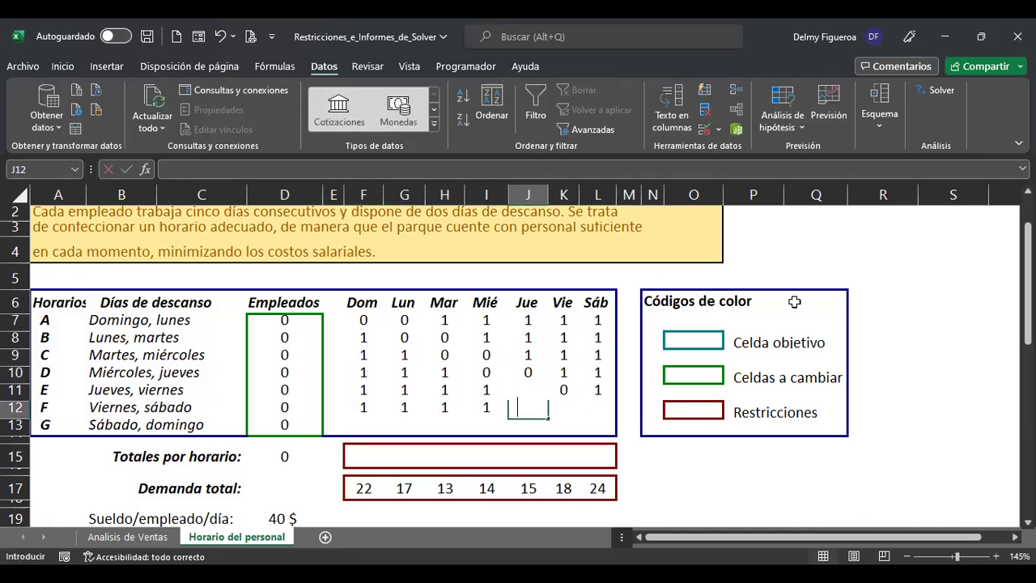
{"action": "key", "text": "Tab"}
{"action": "type", "text": "0"}
{"action": "key", "text": "Tab"}
{"action": "type", "text": "0"}
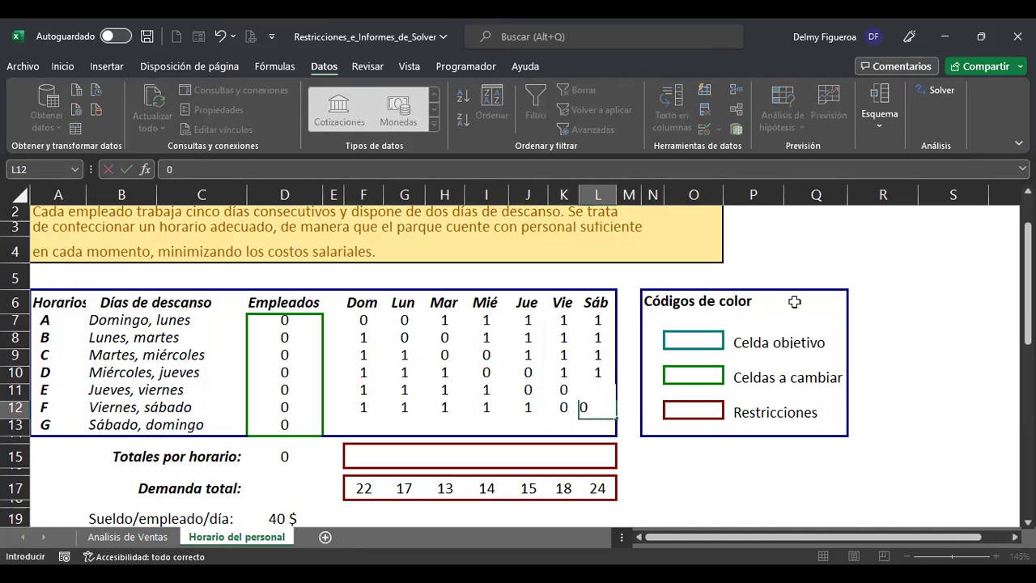
{"action": "key", "text": "Down"}
{"action": "key", "text": "Left"}
{"action": "key", "text": "Left"}
{"action": "key", "text": "Left"}
{"action": "key", "text": "Left"}
{"action": "key", "text": "Left"}
{"action": "key", "text": "Left"}
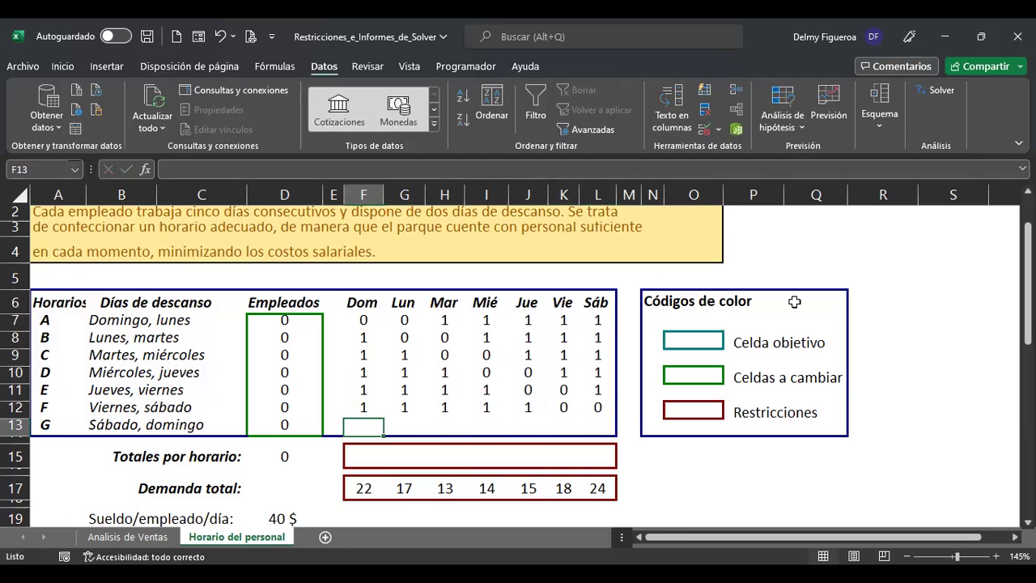
Fill schedule G's row F13:L13 with 0 for Dom and Sáb and 1 for Lun through Vie
{"action": "type", "text": "0"}
{"action": "key", "text": "Tab"}
{"action": "type", "text": "1"}
{"action": "key", "text": "Tab"}
{"action": "type", "text": "1"}
{"action": "key", "text": "Tab"}
{"action": "type", "text": "1"}
{"action": "key", "text": "Tab"}
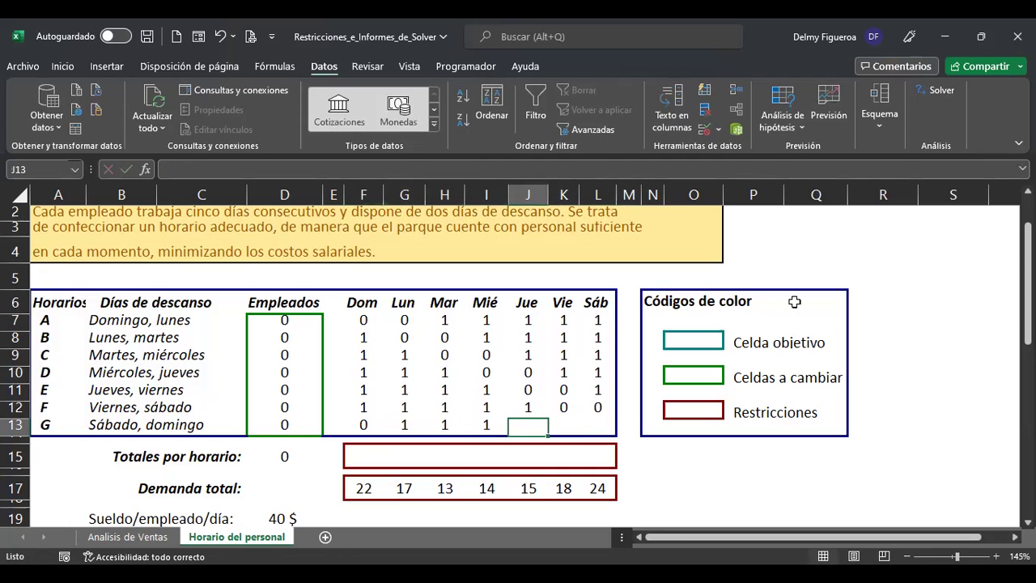
{"action": "type", "text": "1"}
{"action": "key", "text": "Tab"}
{"action": "type", "text": "1"}
{"action": "key", "text": "Tab"}
{"action": "type", "text": "0"}
{"action": "key", "text": "Down"}
{"action": "key", "text": "Down"}
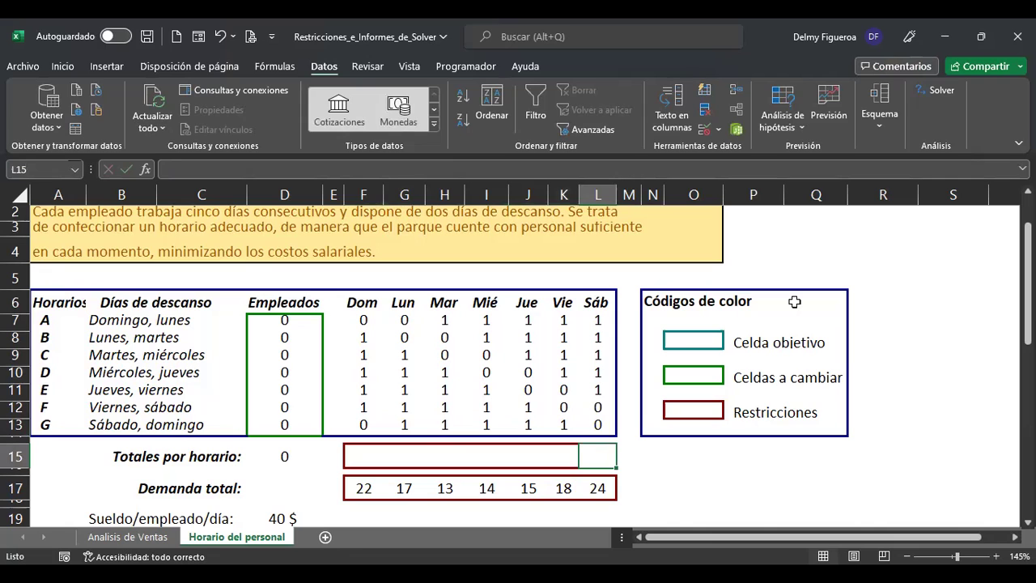
Examine the empty totals row F15:L15 alongside the Empleados cells D7:D13 and the Demanda total range F17:L17
{"action": "key", "text": "Left"}
{"action": "key", "text": "Left"}
{"action": "key", "text": "Left"}
{"action": "key", "text": "Left"}
{"action": "key", "text": "Left"}
{"action": "key", "text": "Left"}
{"action": "key", "text": "Left"}
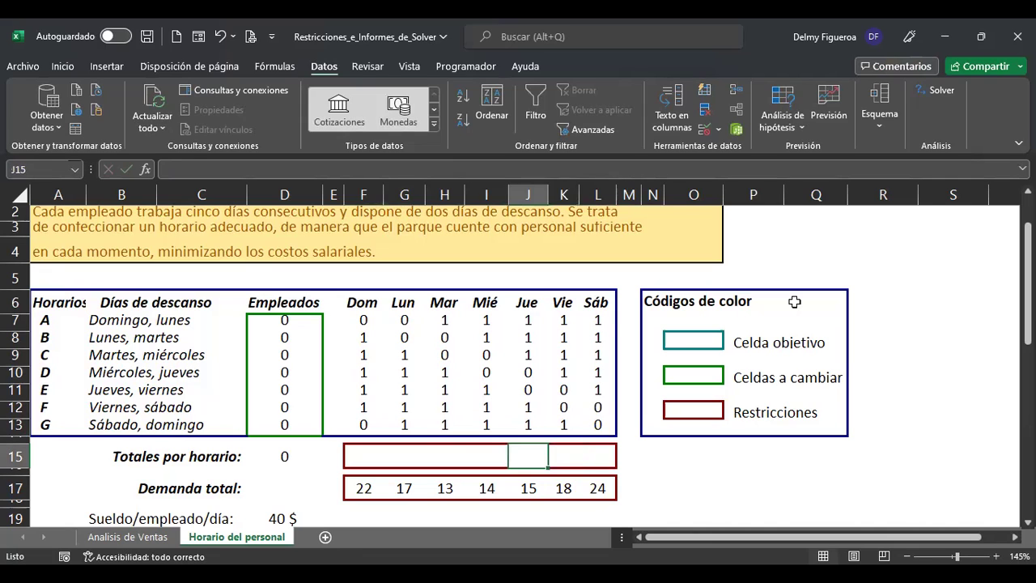
{"action": "key", "text": "Right"}
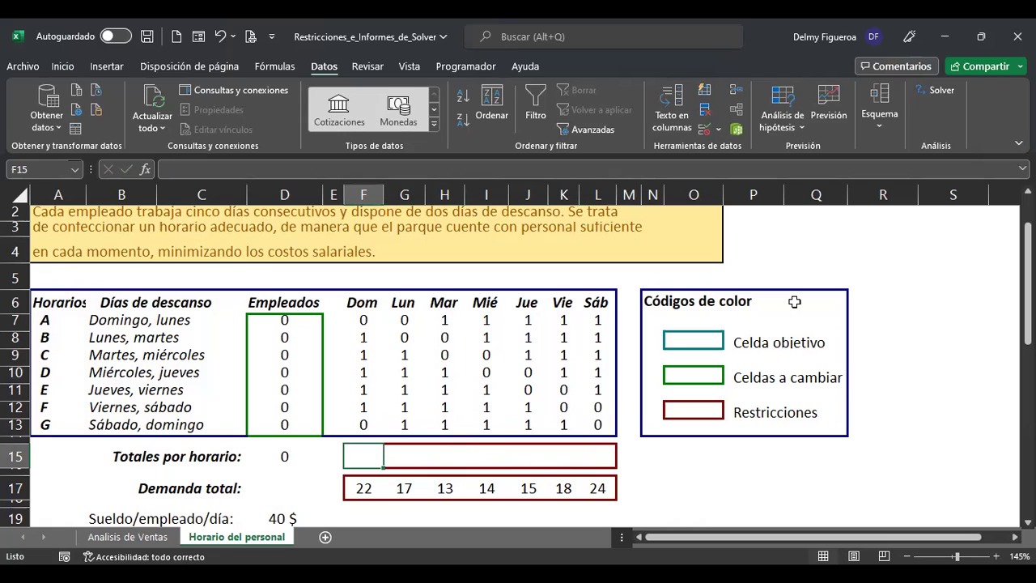
{"action": "key", "text": "shift+Right"}
{"action": "key", "text": "shift+Right"}
{"action": "key", "text": "shift+Right"}
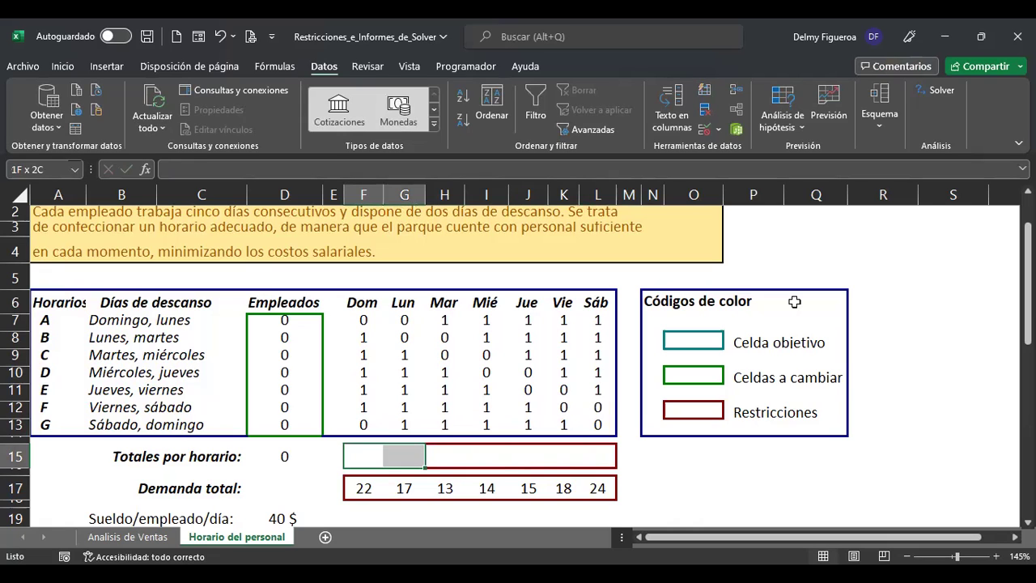
{"action": "key", "text": "shift+Right"}
{"action": "key", "text": "shift+Right"}
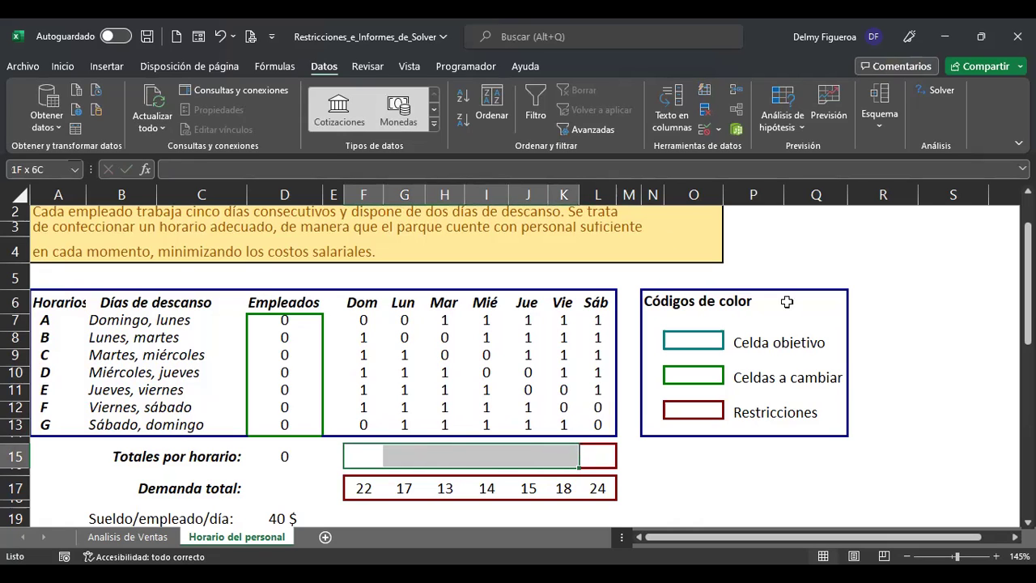
{"action": "left_click", "coordinate": [293, 314]}
{"action": "left_click_drag", "start_coordinate": [282, 328], "coordinate": [279, 427]}
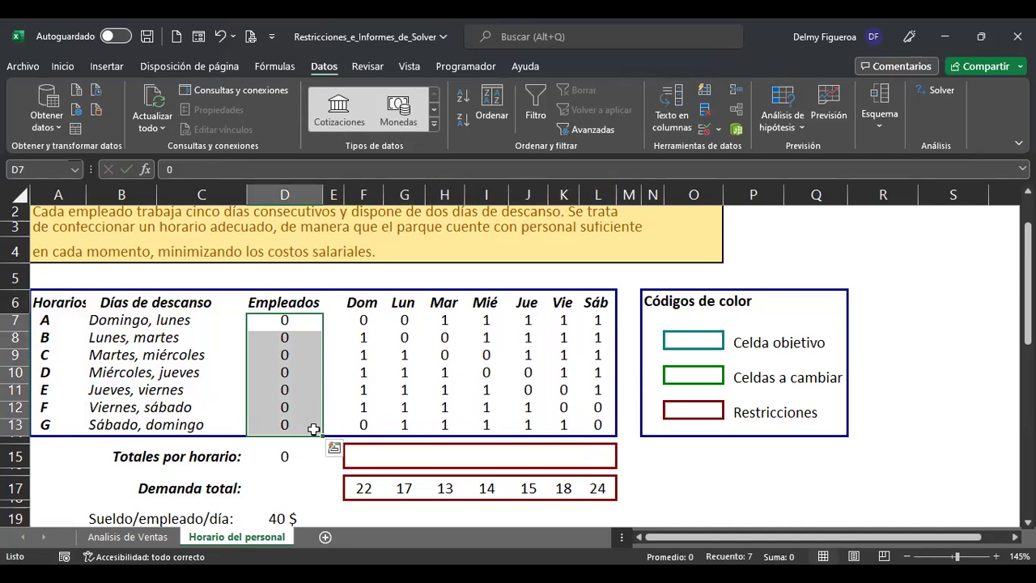
{"action": "left_click_drag", "start_coordinate": [364, 488], "coordinate": [598, 488]}
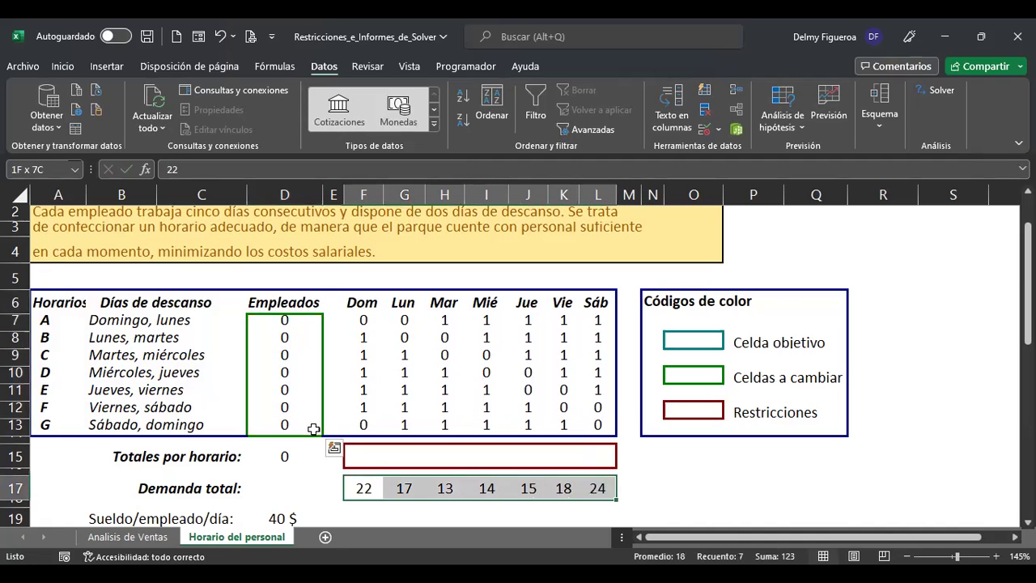
Start the Sunday total formula in F15 with the products for schedules A and B: +F7*D7+F8*D8
{"action": "left_click", "coordinate": [369, 457]}
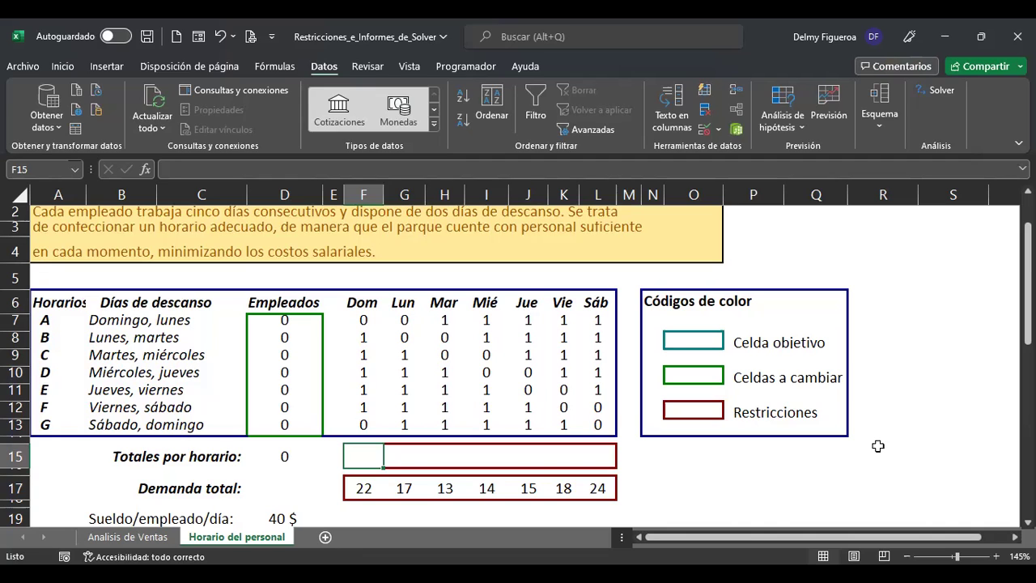
{"action": "type", "text": "+"}
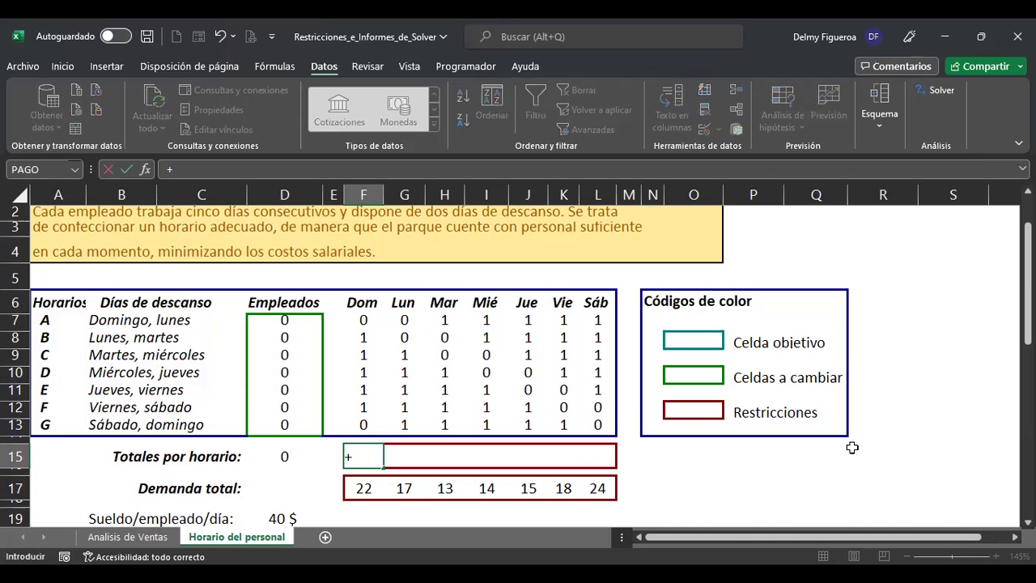
{"action": "left_click", "coordinate": [353, 322]}
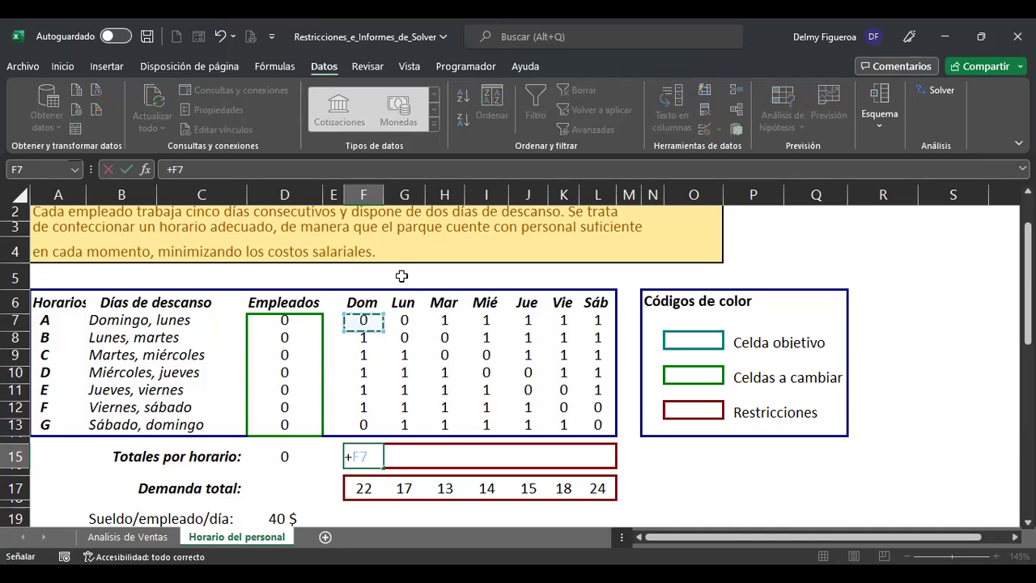
{"action": "type", "text": "*"}
{"action": "left_click", "coordinate": [300, 322]}
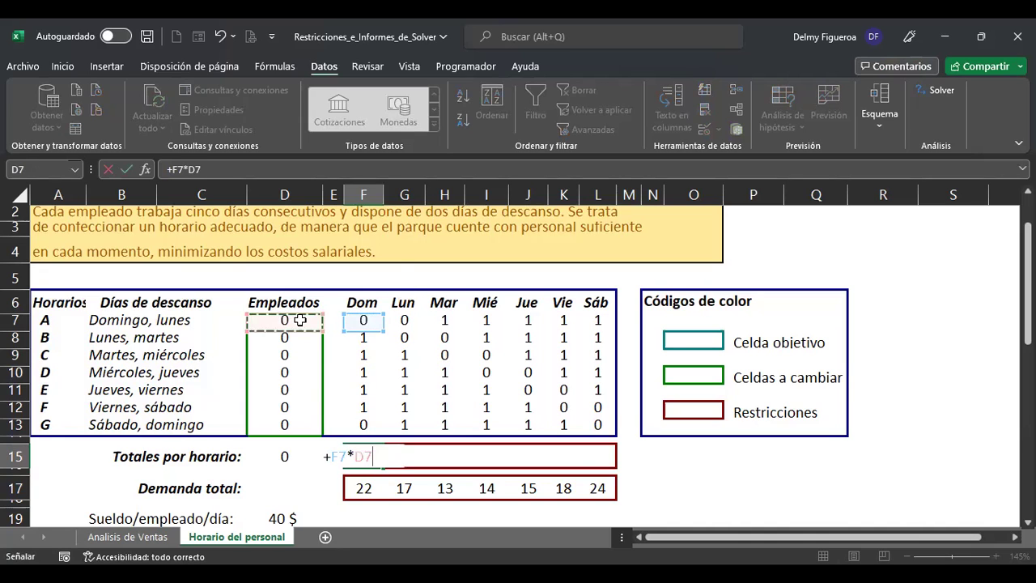
{"action": "type", "text": "+"}
{"action": "left_click", "coordinate": [369, 338]}
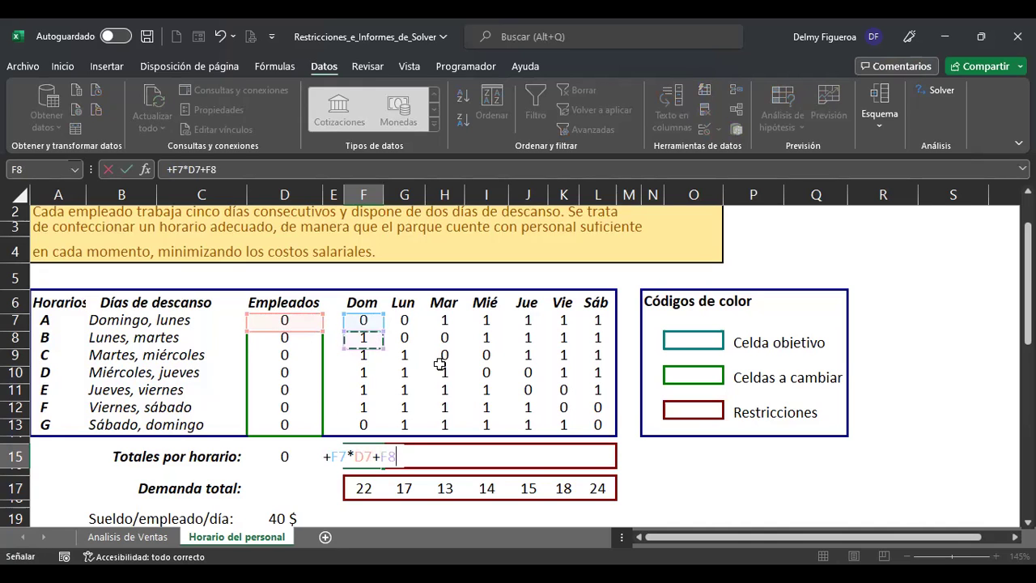
{"action": "type", "text": "*"}
{"action": "left_click", "coordinate": [293, 341]}
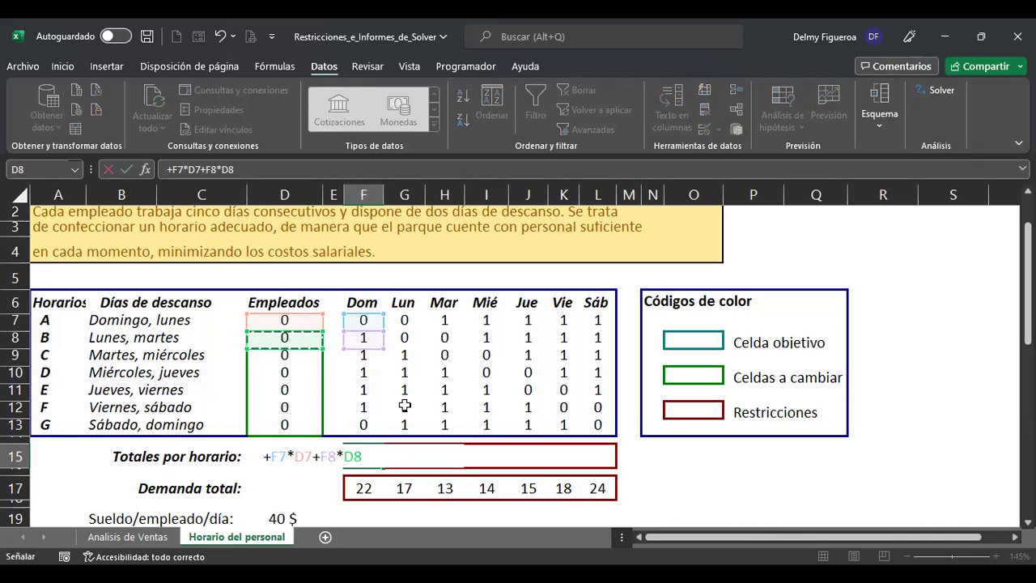
Extend the F15 formula with the products for schedules C and D: +F9*D9+F10*D10
{"action": "type", "text": "+"}
{"action": "left_click", "coordinate": [372, 356]}
{"action": "type", "text": "*"}
{"action": "left_click", "coordinate": [302, 357]}
{"action": "type", "text": "+F9*D9+"}
{"action": "left_click", "coordinate": [363, 373]}
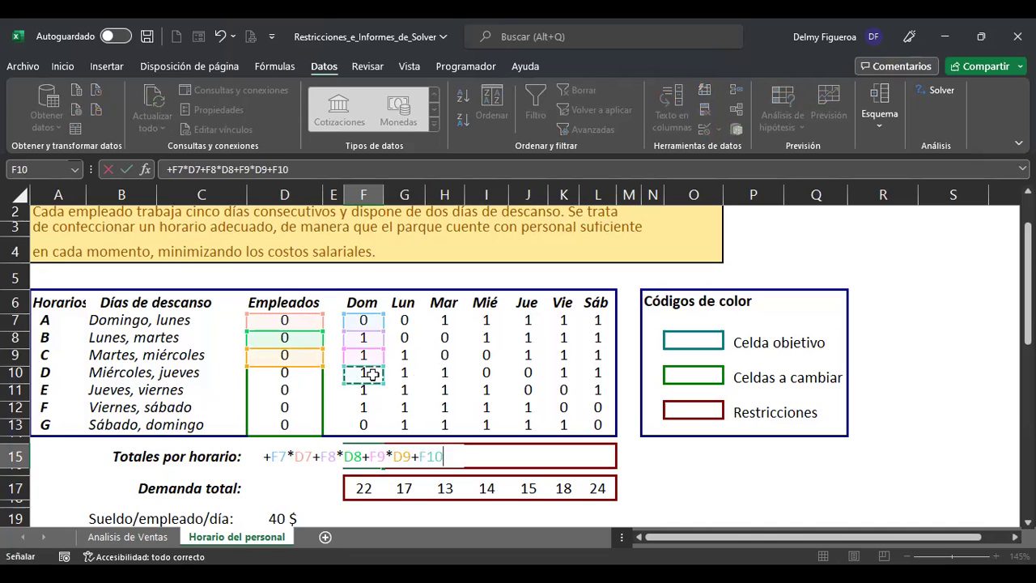
{"action": "type", "text": "*"}
{"action": "left_click", "coordinate": [300, 380]}
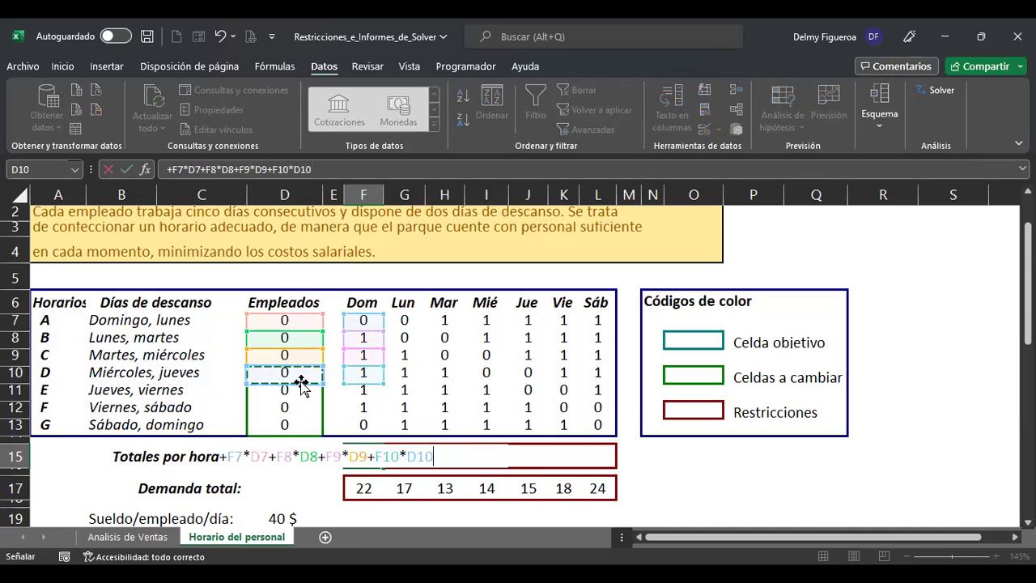
Add schedule E's workday cell F11 multiplied by its employee cell D11 to the F15 formula
{"action": "left_click", "coordinate": [370, 390]}
{"action": "type", "text": "*"}
{"action": "left_click", "coordinate": [288, 390]}
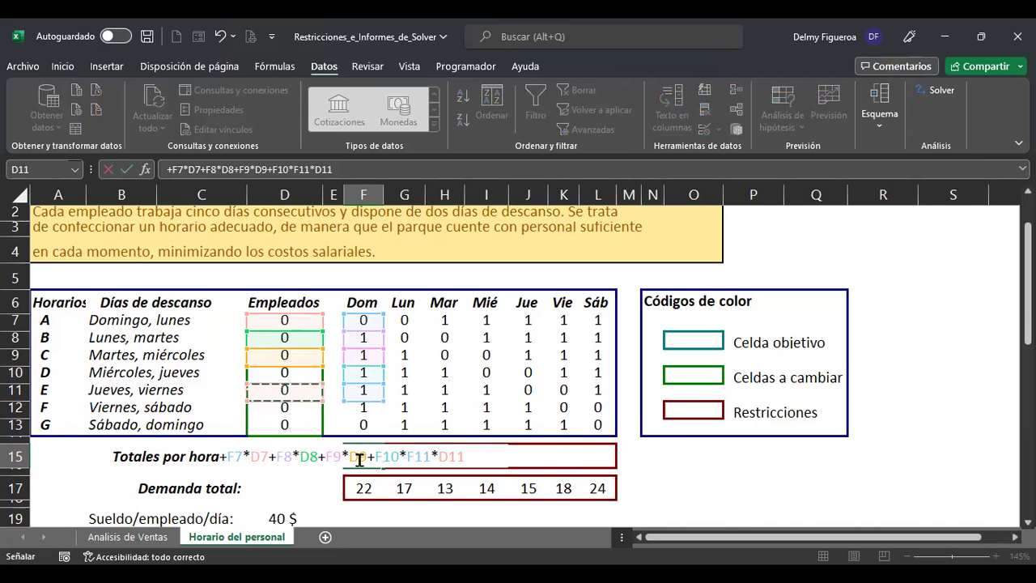
Replace the misplaced F11 reference in the F15 formula with D10, giving the product F10*D10 for schedule D
{"action": "left_click", "coordinate": [417, 456]}
{"action": "key", "text": "BackSpace"}
{"action": "key", "text": "Delete"}
{"action": "key", "text": "Delete"}
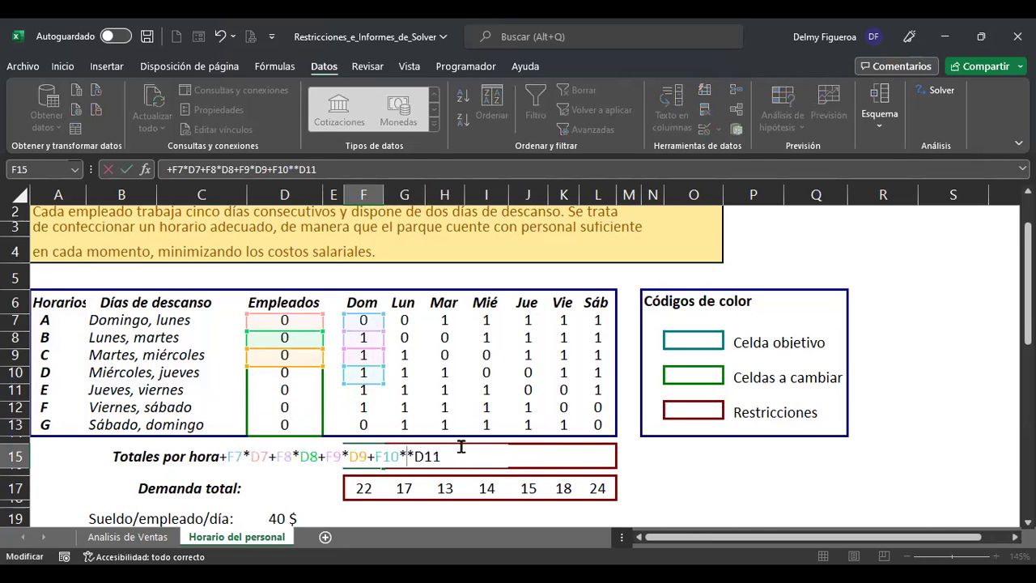
{"action": "left_click", "coordinate": [299, 377]}
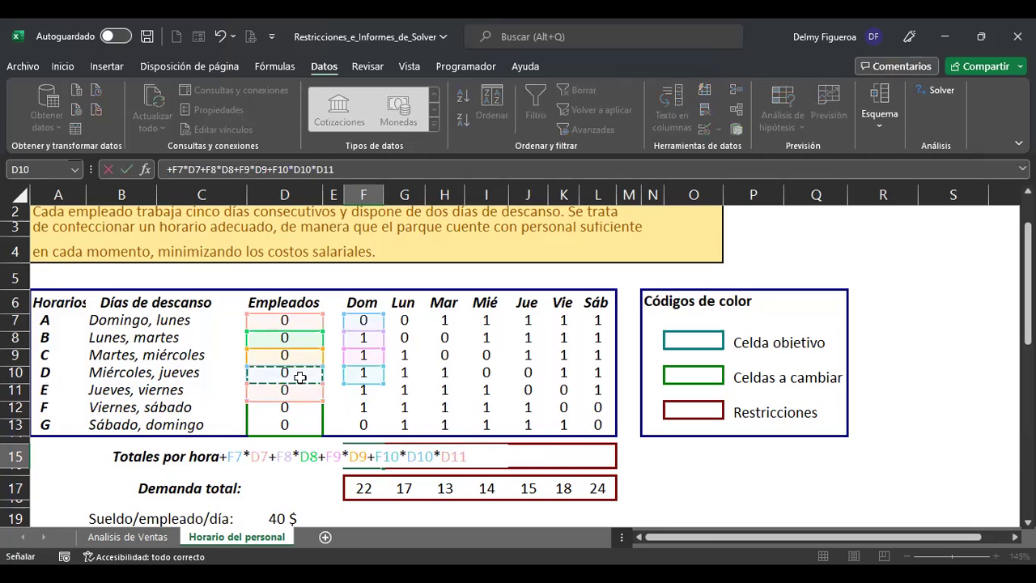
Correct schedule E's term in the F15 formula so it adds the product +D11*F11
{"action": "left_click", "coordinate": [490, 459]}
{"action": "left_click", "coordinate": [442, 456]}
{"action": "key", "text": "BackSpace"}
{"action": "type", "text": "+"}
{"action": "left_click", "coordinate": [528, 456]}
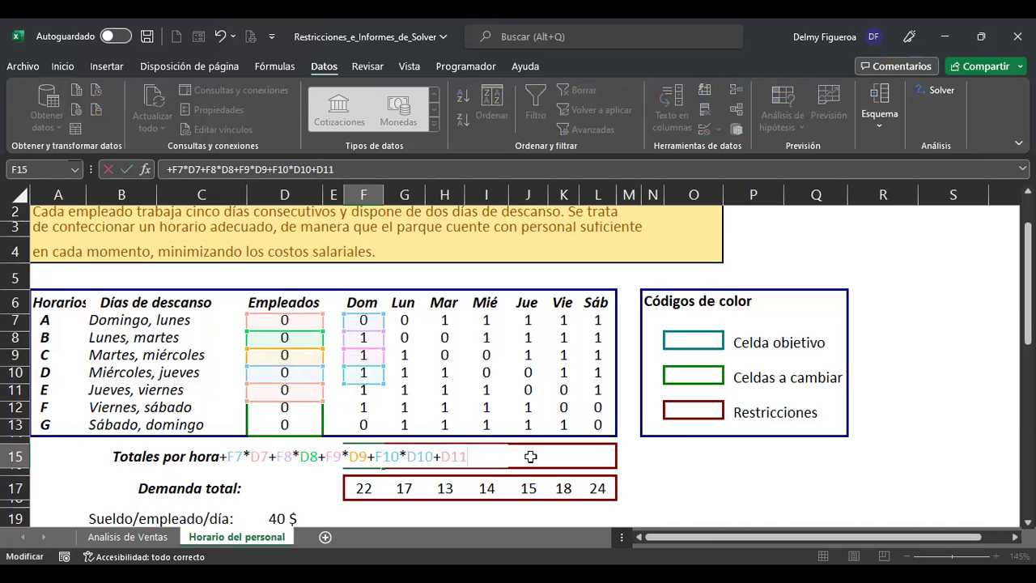
{"action": "type", "text": "*"}
{"action": "left_click", "coordinate": [361, 396]}
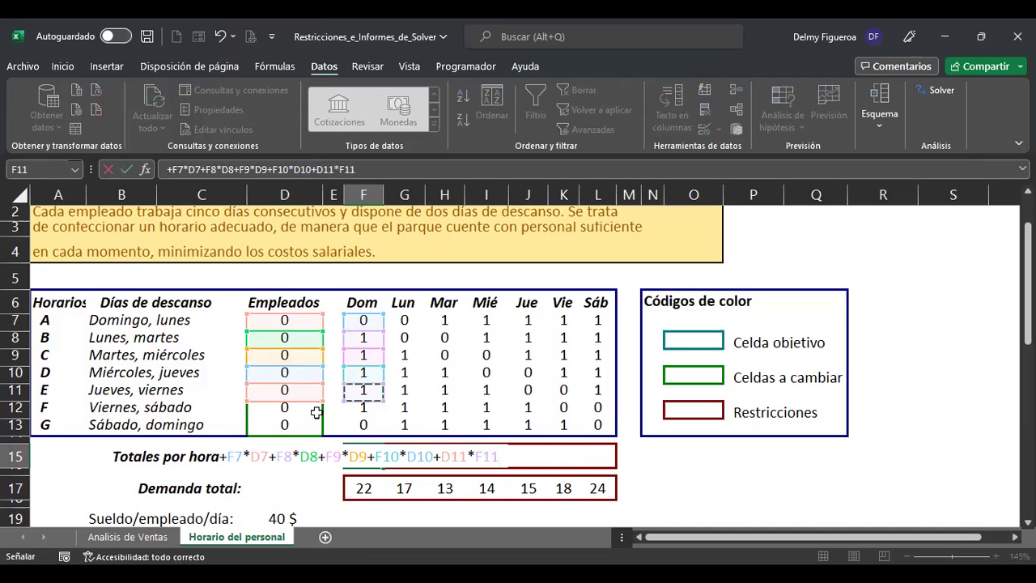
Complete the F15 formula with schedules F and G by adding +D12*F12+F13*D13, enter it and check its references
{"action": "type", "text": "+D12"}
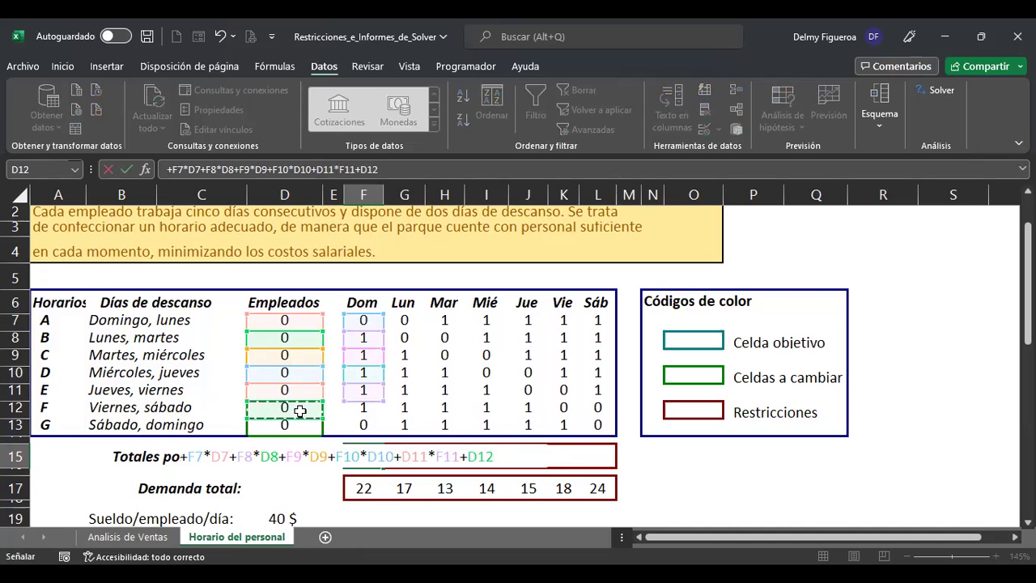
{"action": "type", "text": "*"}
{"action": "left_click", "coordinate": [356, 408]}
{"action": "type", "text": "+"}
{"action": "left_click", "coordinate": [356, 426]}
{"action": "type", "text": "*"}
{"action": "left_click", "coordinate": [301, 427]}
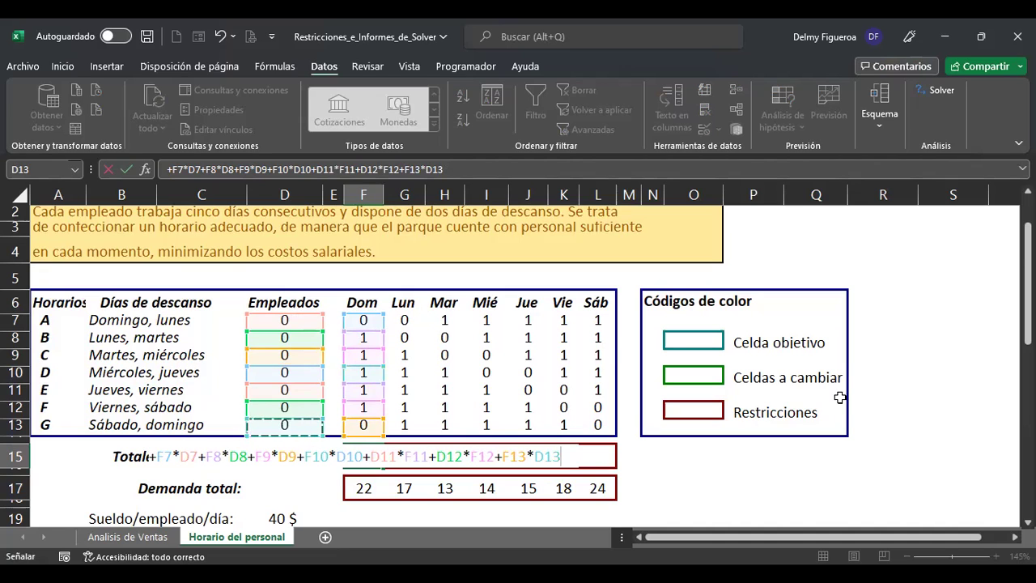
{"action": "key", "text": "ctrl+Return"}
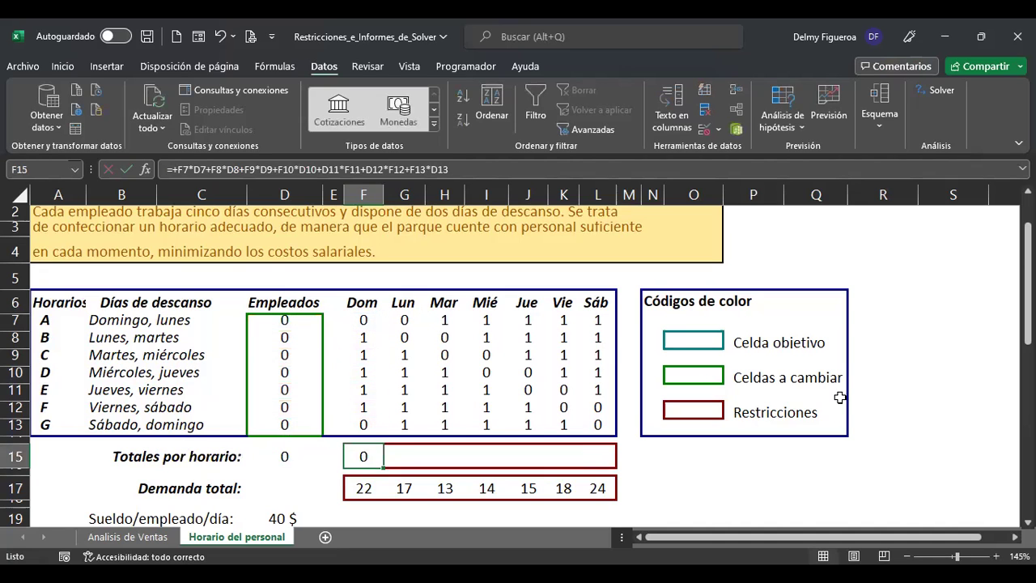
{"action": "key", "text": "F2"}
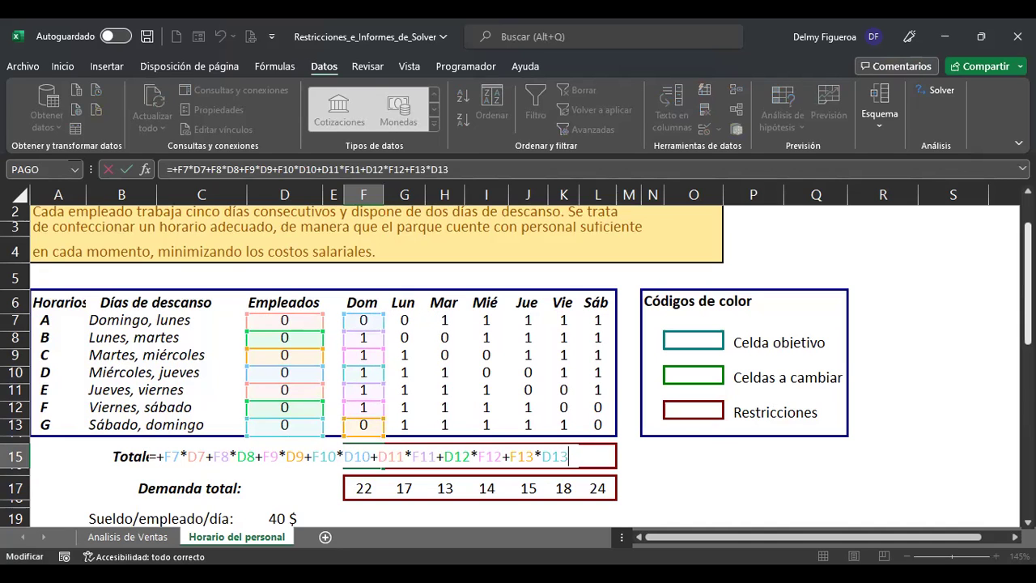
{"action": "key", "text": "ctrl+Return"}
{"action": "key", "text": "F2"}
{"action": "key", "text": "ctrl+Return"}
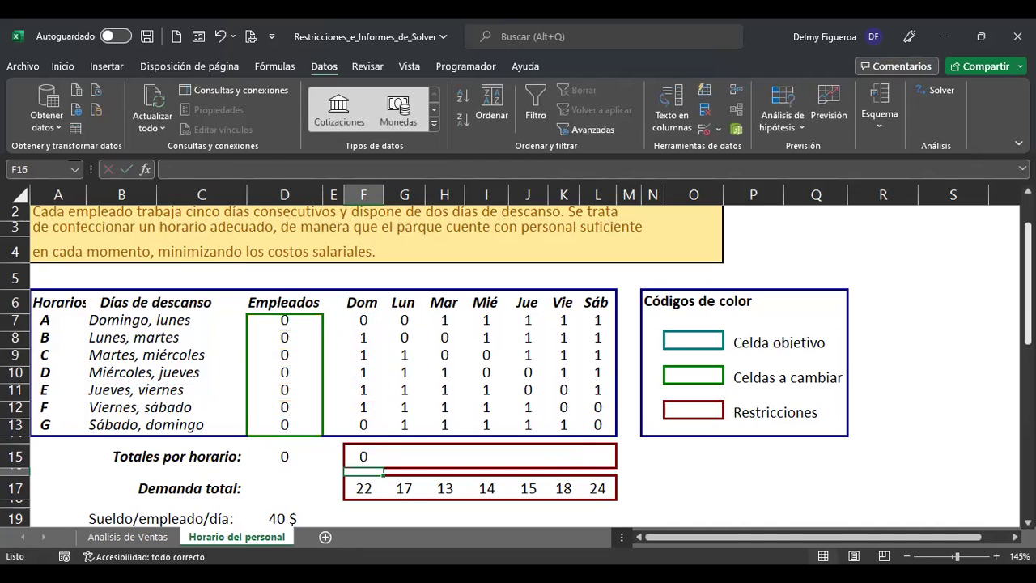
Replace the F15 formula with a SUMAPRODUCTO function whose first array is the absolute Empleados range $D$7:$D$13
{"action": "type", "text": "+"}
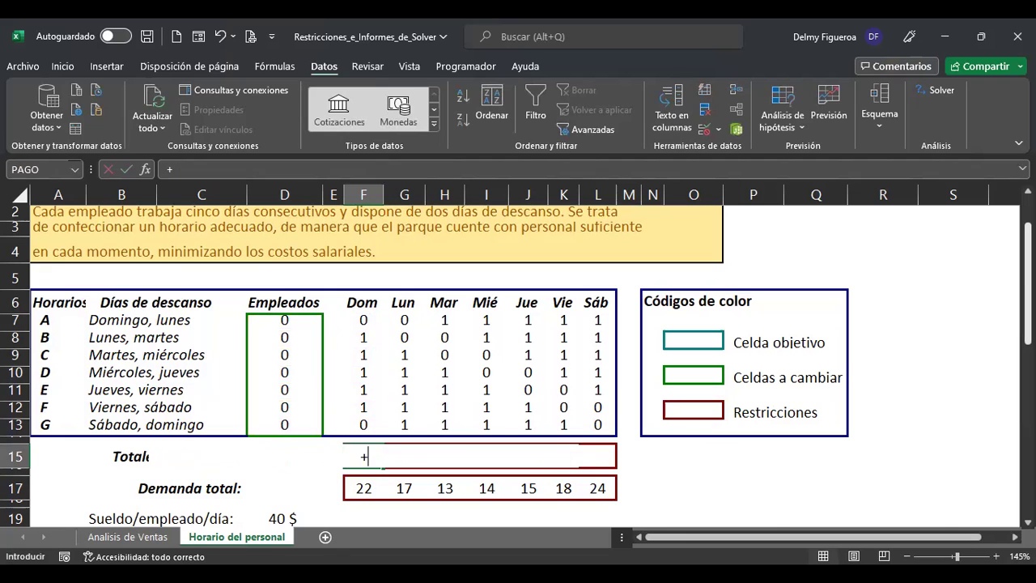
{"action": "type", "text": "suma"}
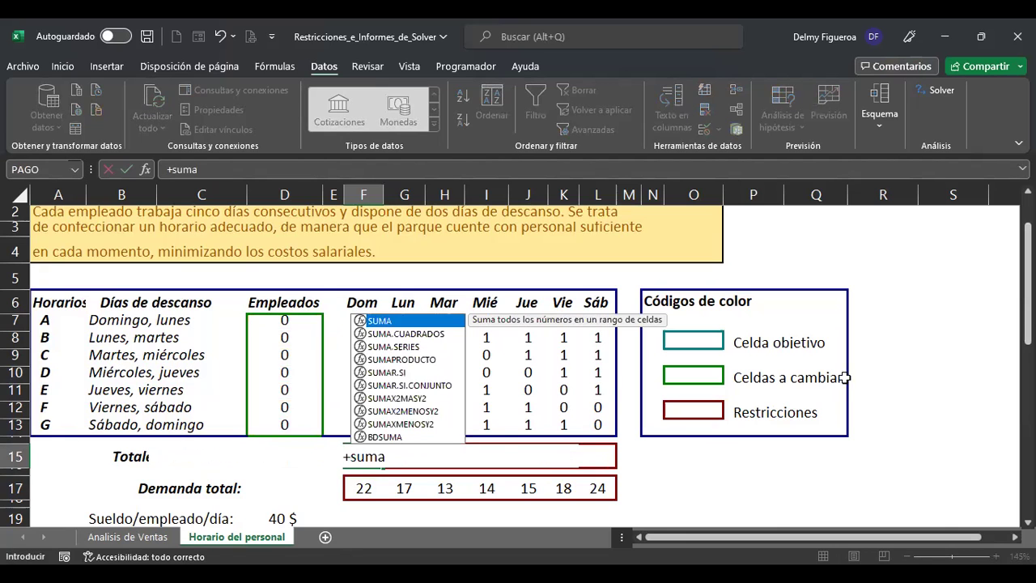
{"action": "double_click", "coordinate": [412, 360]}
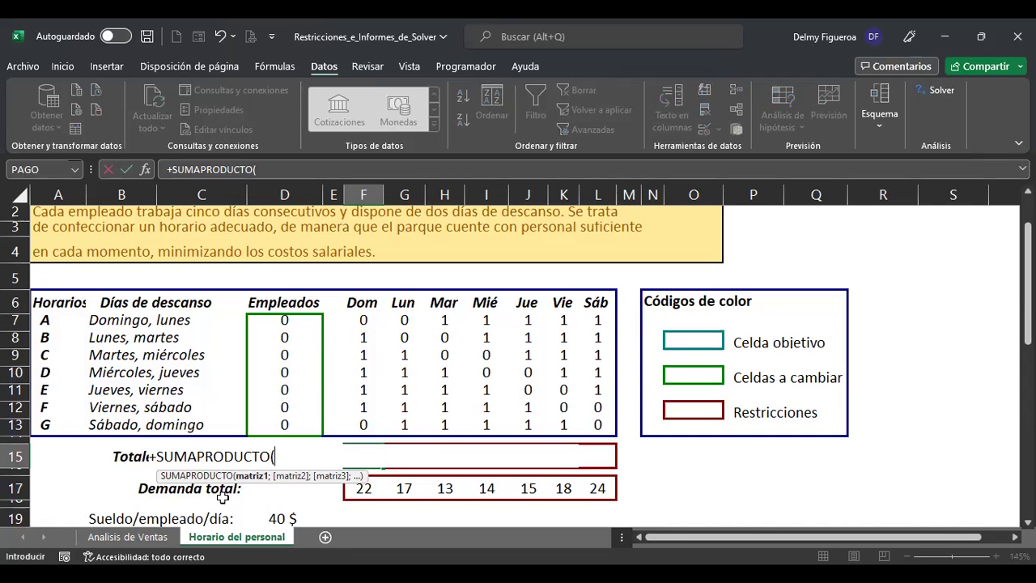
{"action": "key", "text": "BackSpace"}
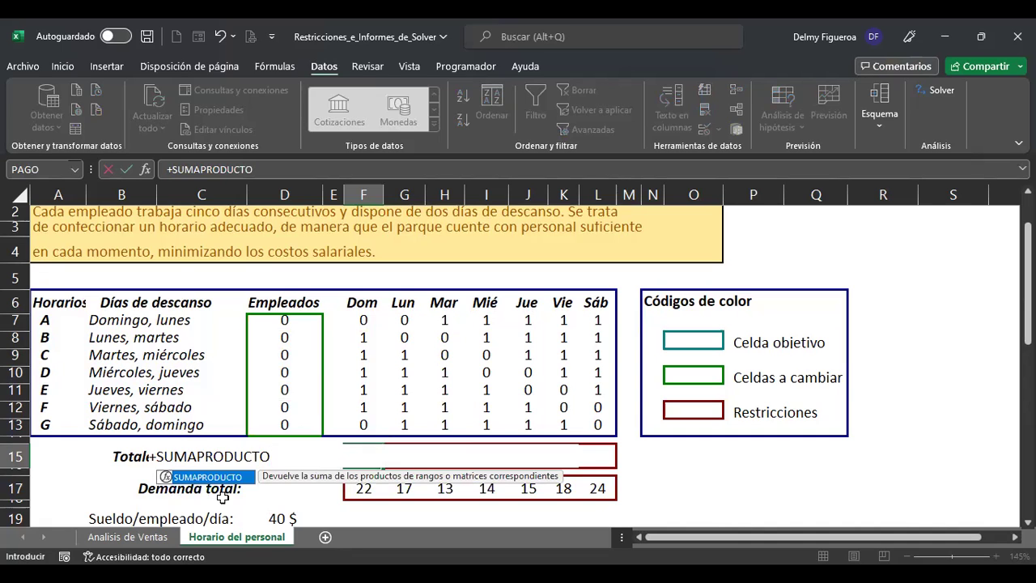
{"action": "type", "text": "("}
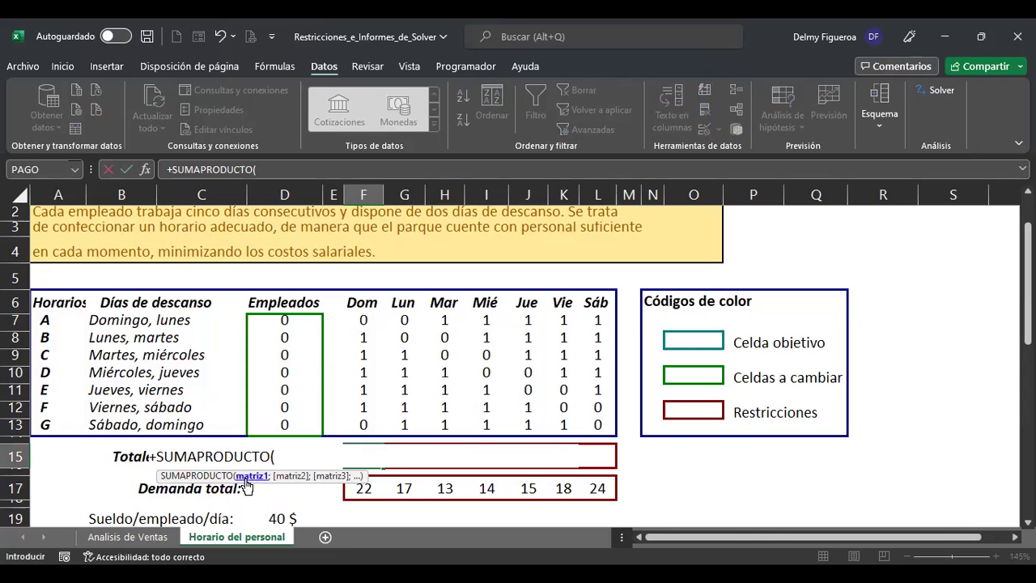
{"action": "left_click", "coordinate": [300, 318]}
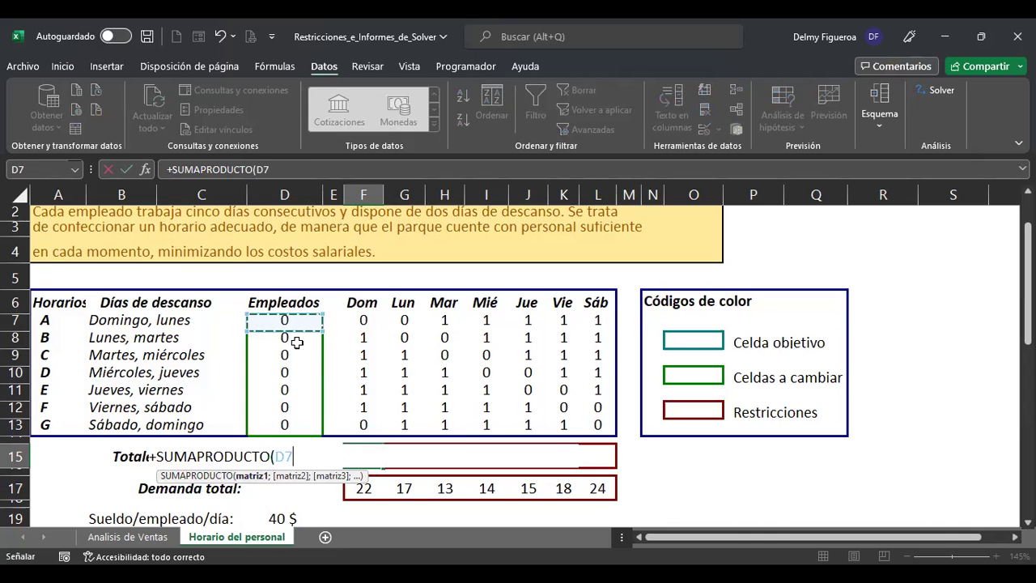
{"action": "left_click", "coordinate": [288, 425], "text": "shift"}
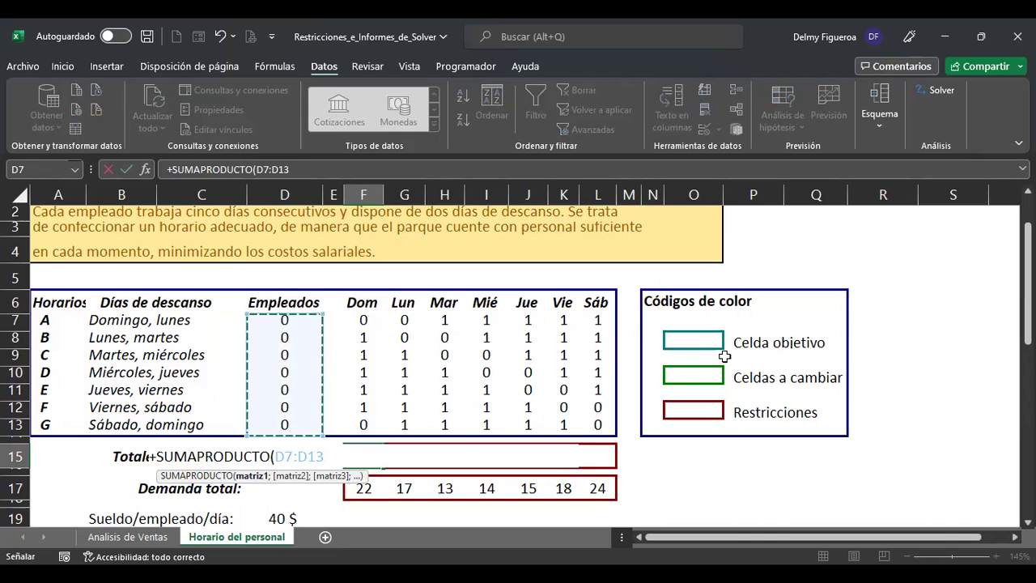
{"action": "key", "text": "F4"}
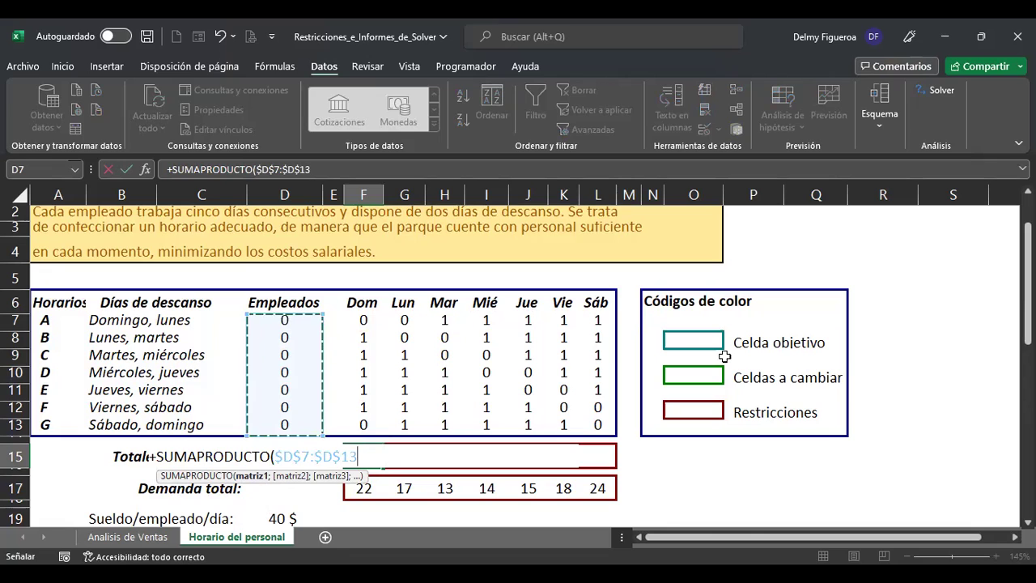
Add the Sunday range F7:F13 as SUMAPRODUCTO's second array, enter the formula in F15 and check both ranges
{"action": "type", "text": ";"}
{"action": "left_click", "coordinate": [357, 320]}
{"action": "left_click_drag", "start_coordinate": [357, 361], "coordinate": [358, 424]}
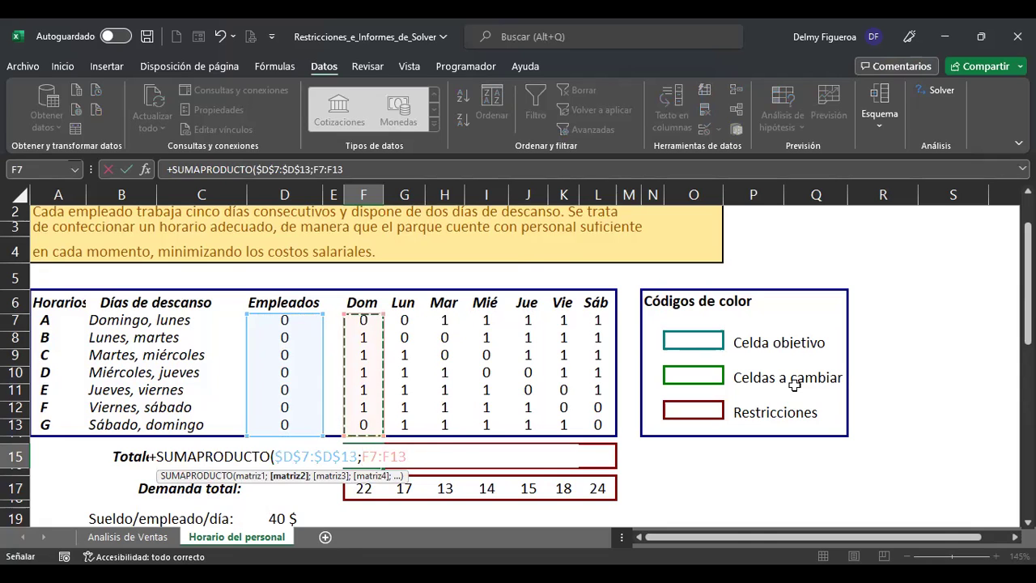
{"action": "key", "text": "ctrl+Return"}
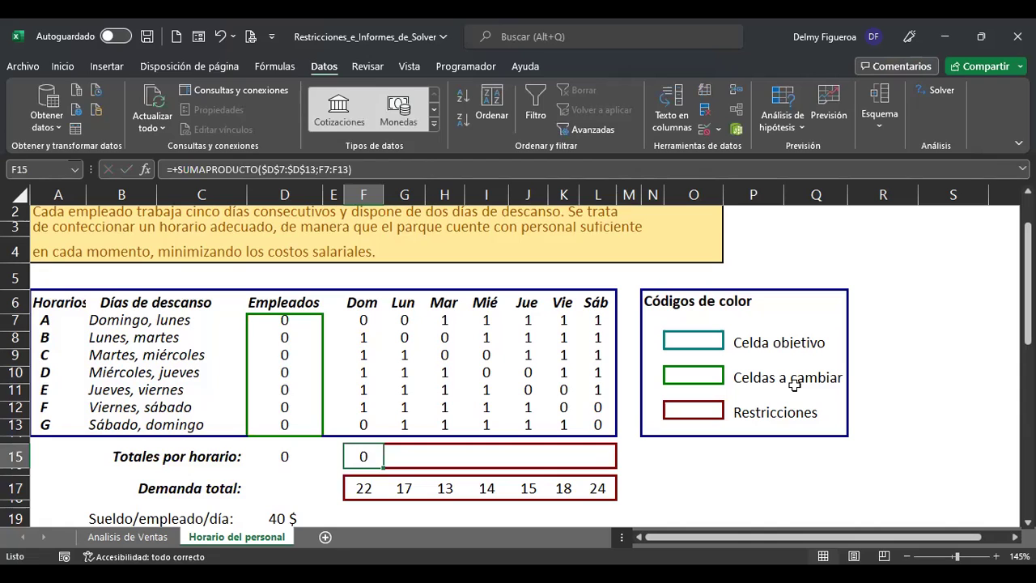
{"action": "key", "text": "F2"}
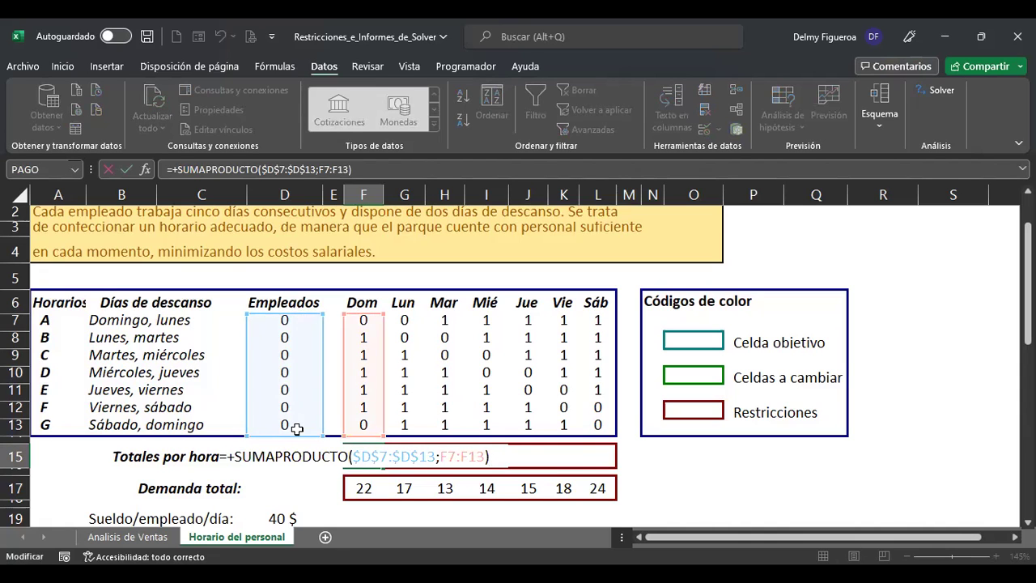
{"action": "left_click", "coordinate": [451, 461]}
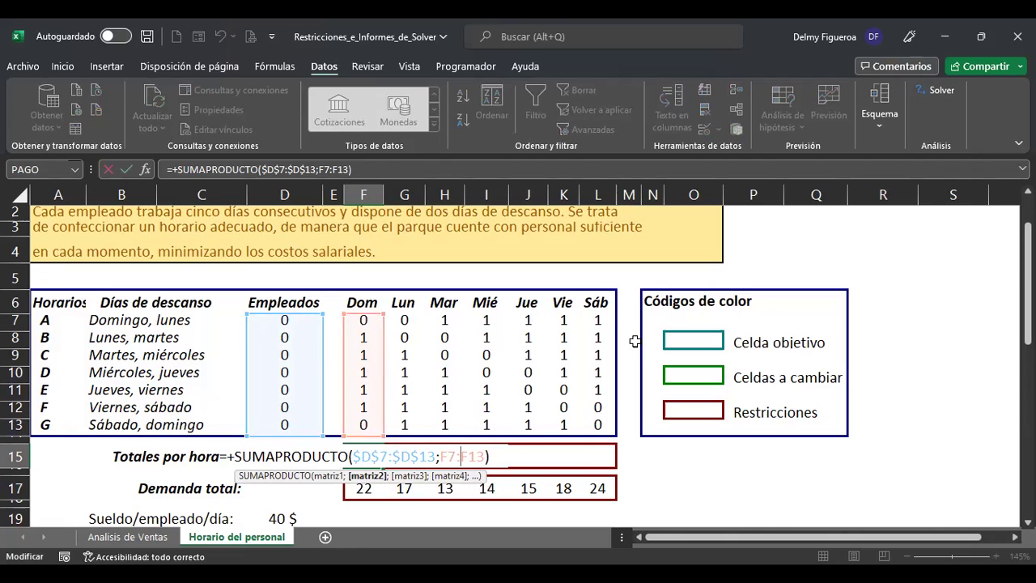
{"action": "key", "text": "Return"}
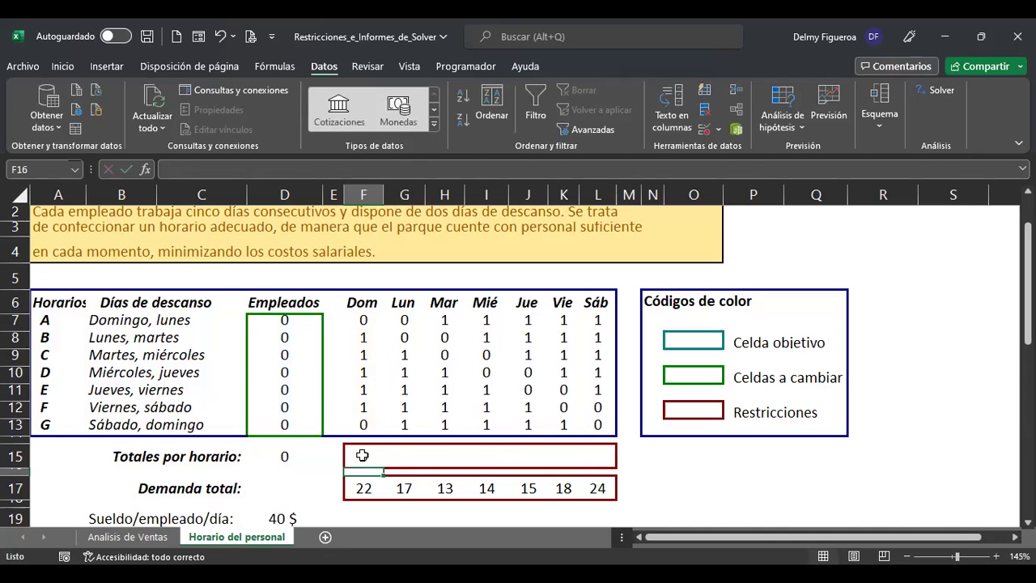
Fill the SUMAPRODUCTO formula from F15 across to L15 and check the copy in the Saturday cell L15
{"action": "left_click", "coordinate": [366, 458]}
{"action": "left_click_drag", "start_coordinate": [383, 468], "coordinate": [605, 457]}
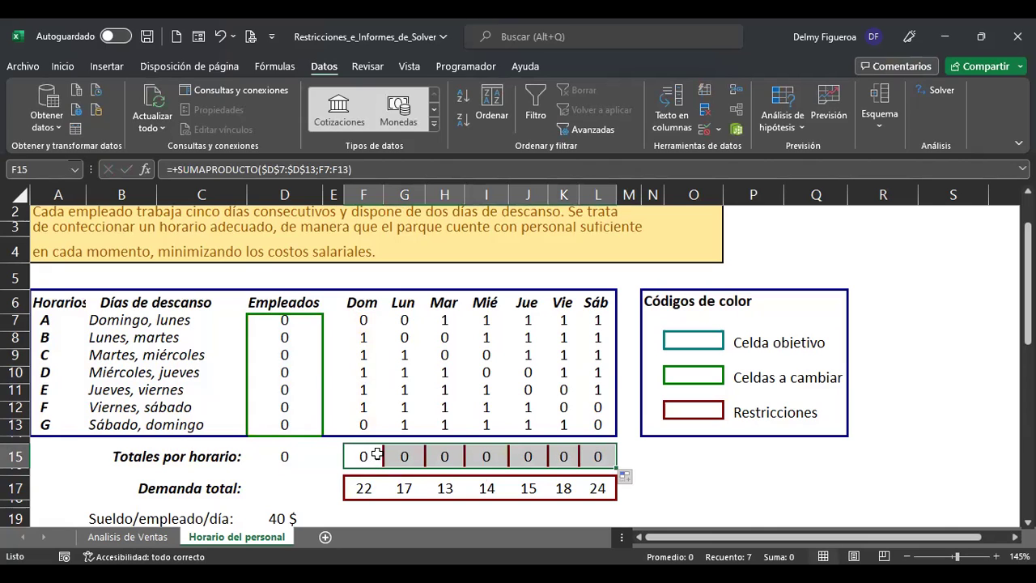
{"action": "left_click", "coordinate": [599, 456]}
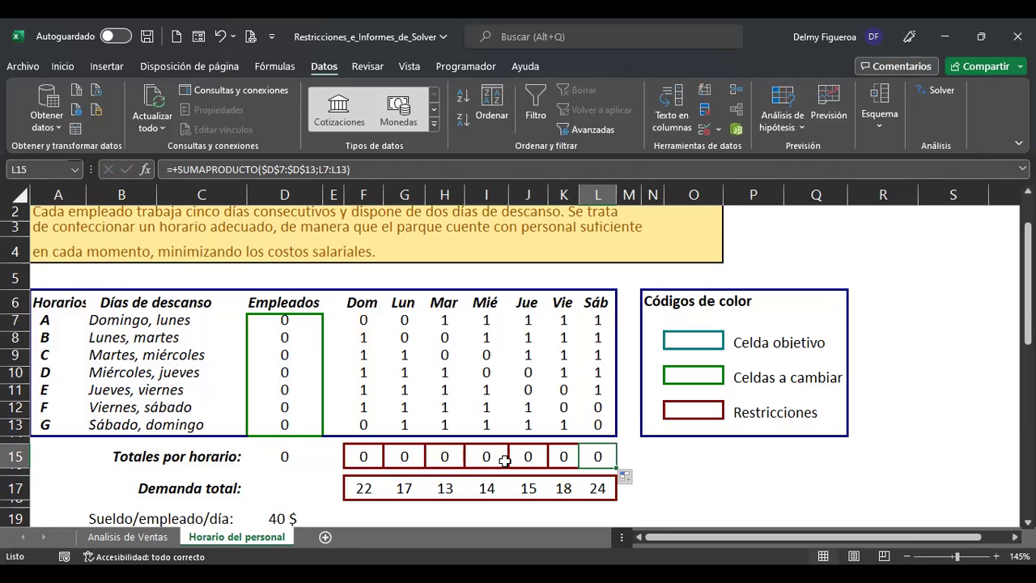
Open the detailed border settings for the totals range F15:L15
{"action": "left_click_drag", "start_coordinate": [364, 455], "coordinate": [604, 454]}
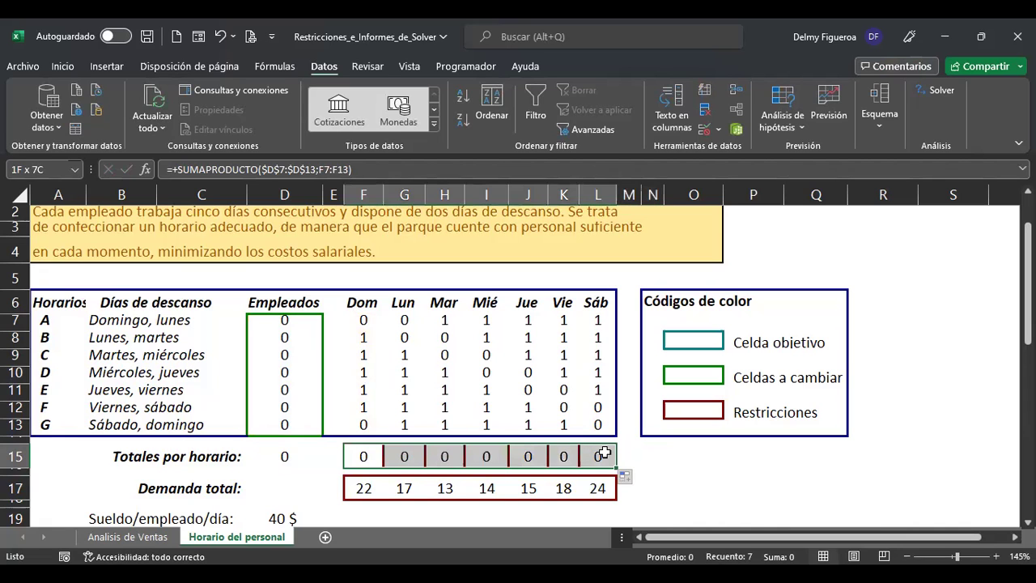
{"action": "left_click", "coordinate": [62, 65]}
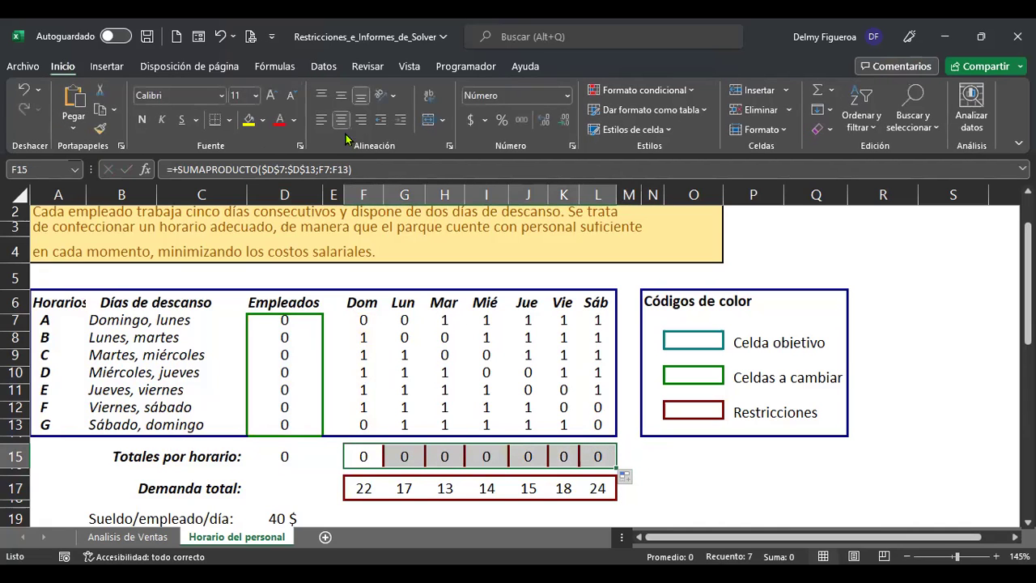
{"action": "left_click", "coordinate": [232, 121]}
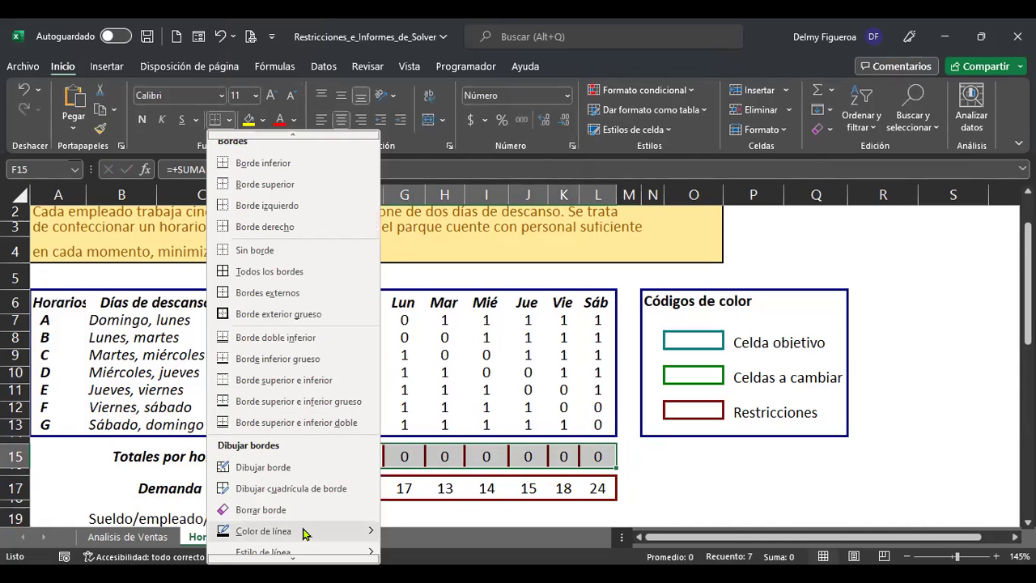
{"action": "scroll", "coordinate": [305, 535], "scroll_direction": "down", "scroll_amount": 1}
{"action": "left_click", "coordinate": [287, 557]}
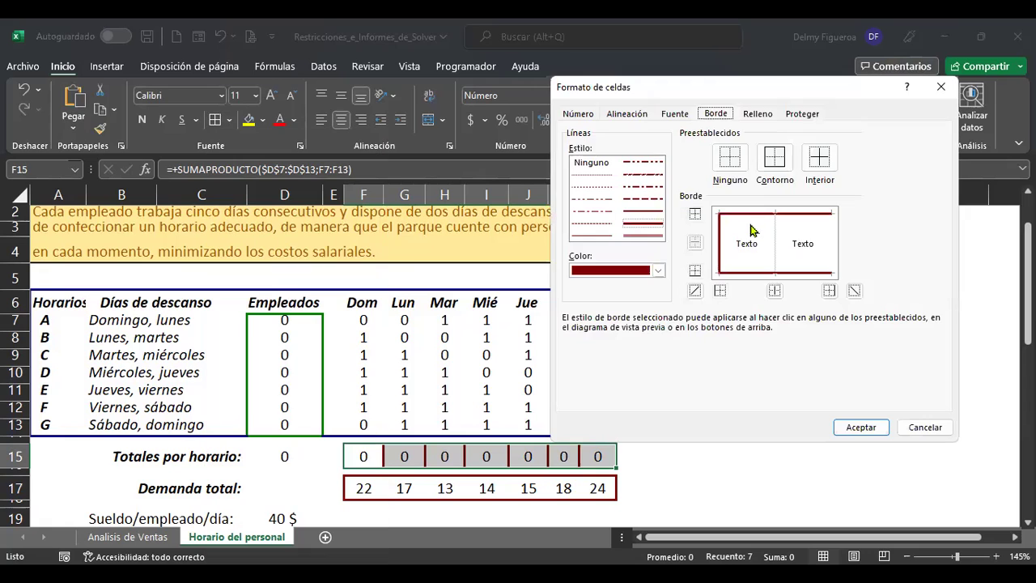
Remove the interior vertical borders from the daily totals in F15:L15, using the line style Ninguno
{"action": "left_click", "coordinate": [593, 164]}
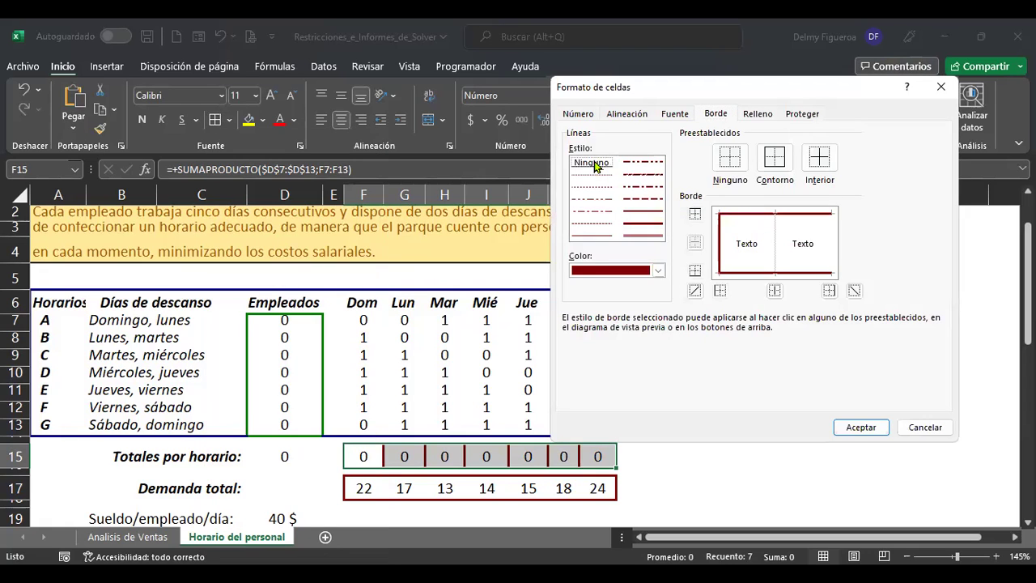
{"action": "left_click", "coordinate": [822, 158]}
{"action": "left_click", "coordinate": [820, 158]}
{"action": "left_click", "coordinate": [862, 428]}
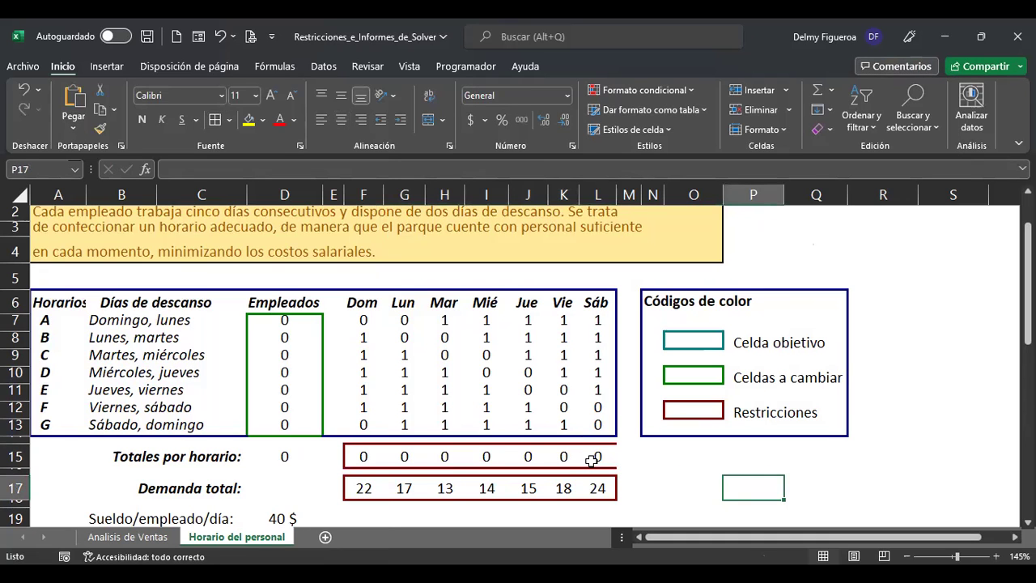
Copy the cell formatting of L17 onto L15 so the daily totals row gets its closing border
{"action": "key", "text": "Left"}
{"action": "key", "text": "Left"}
{"action": "key", "text": "Left"}
{"action": "key", "text": "Left"}
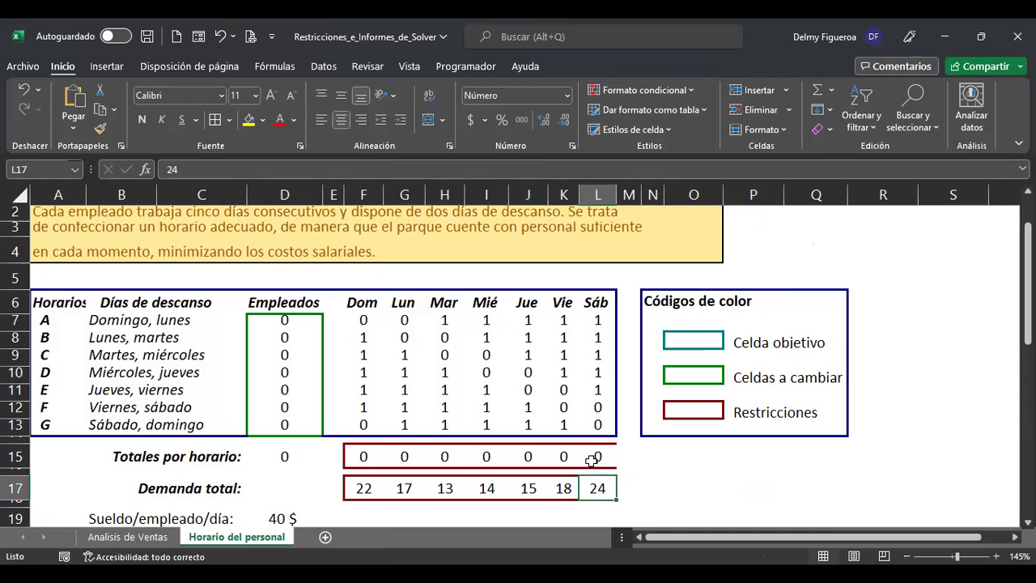
{"action": "left_click", "coordinate": [100, 128]}
{"action": "left_click", "coordinate": [600, 453]}
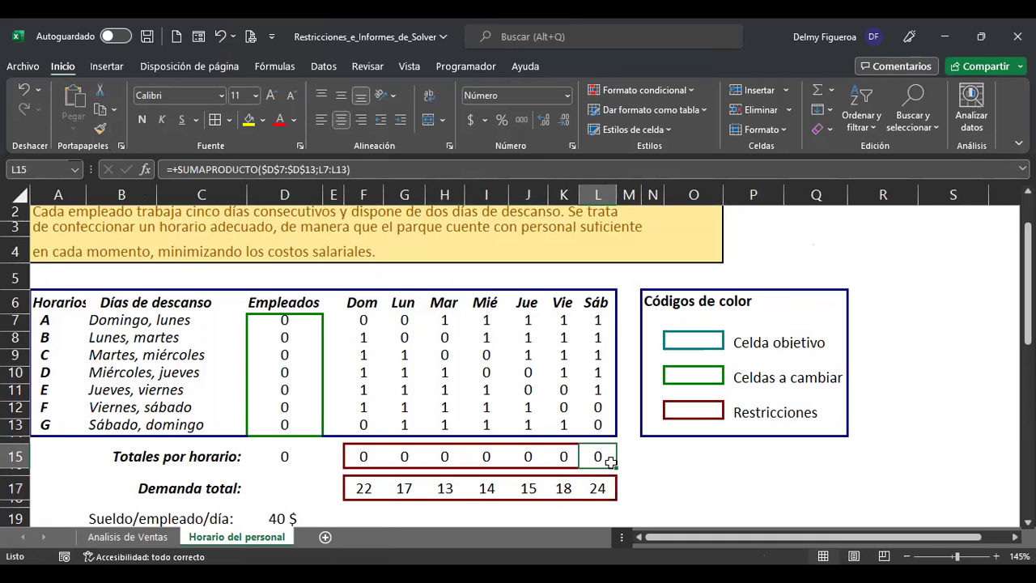
{"action": "key", "text": "Down"}
{"action": "key", "text": "Right"}
{"action": "key", "text": "Right"}
{"action": "key", "text": "Right"}
{"action": "key", "text": "Right"}
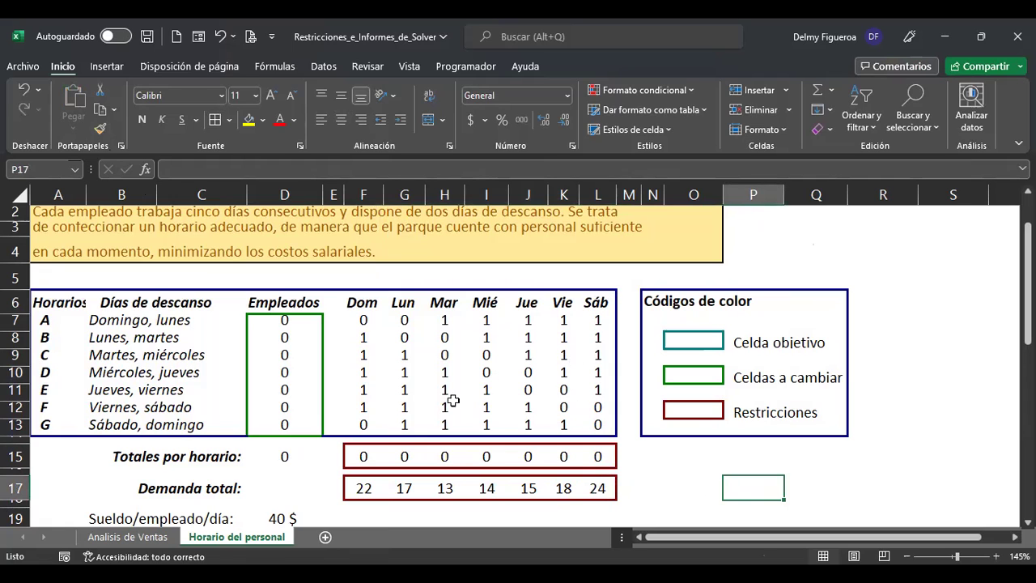
Review the model's cells: weekly salary D20, employees D7:D13, daily totals F15:L15 and demand F17:L17
{"action": "left_click", "coordinate": [365, 456]}
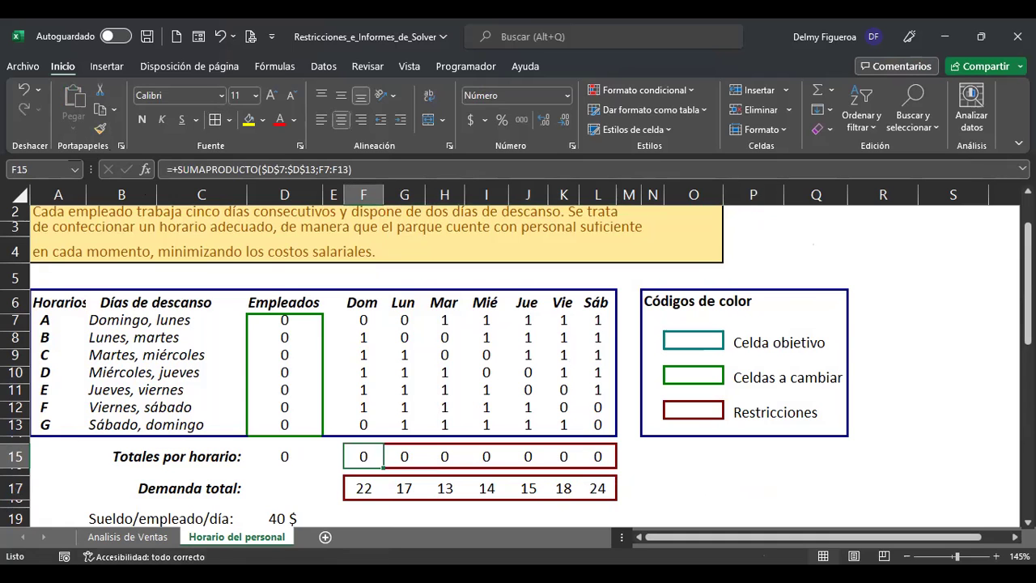
{"action": "scroll", "coordinate": [269, 509], "scroll_direction": "down", "scroll_amount": 1}
{"action": "left_click", "coordinate": [269, 508]}
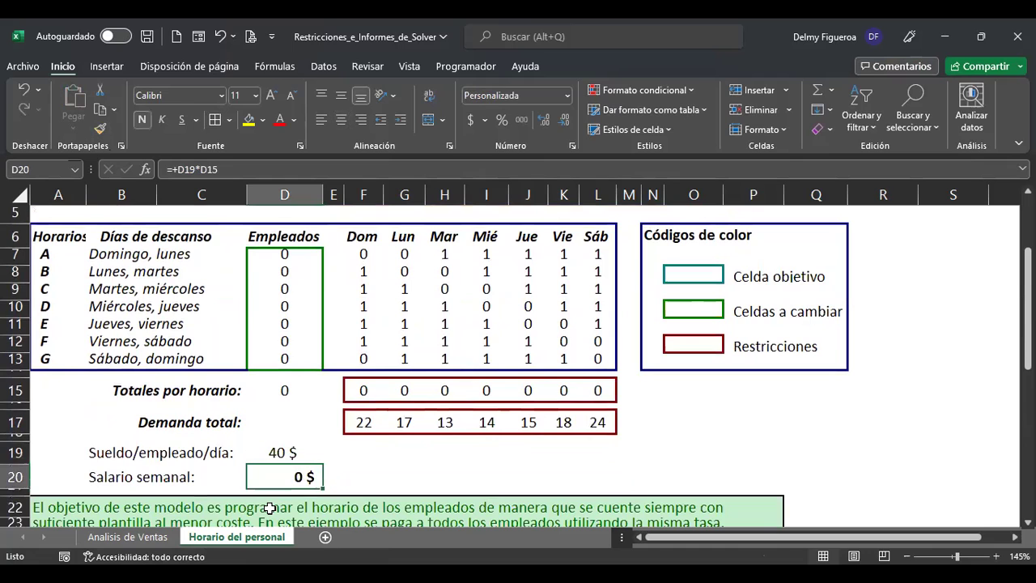
{"action": "left_click_drag", "start_coordinate": [296, 257], "coordinate": [303, 371]}
{"action": "left_click_drag", "start_coordinate": [368, 390], "coordinate": [630, 391]}
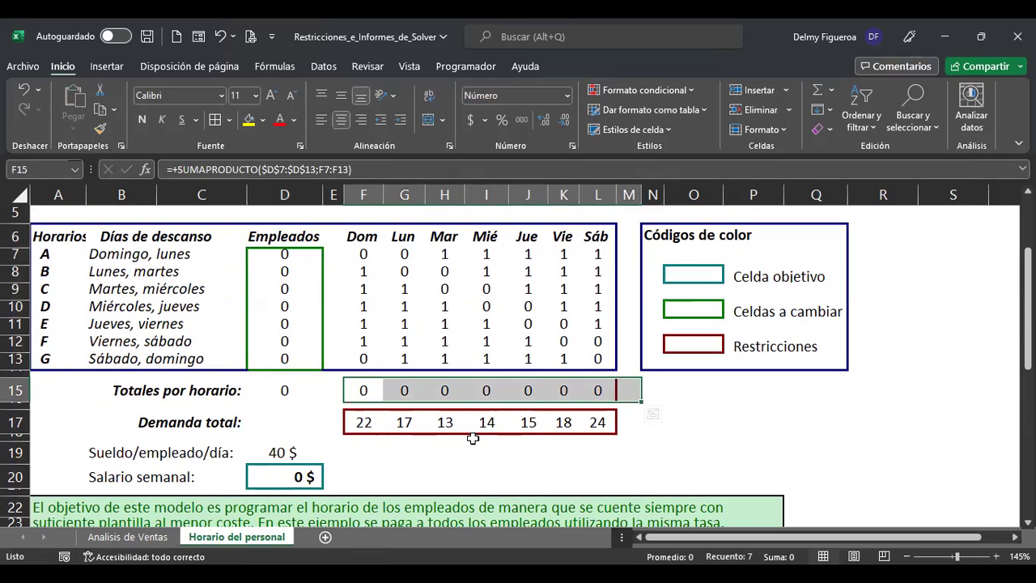
{"action": "left_click_drag", "start_coordinate": [368, 422], "coordinate": [595, 422]}
{"action": "left_click", "coordinate": [674, 405]}
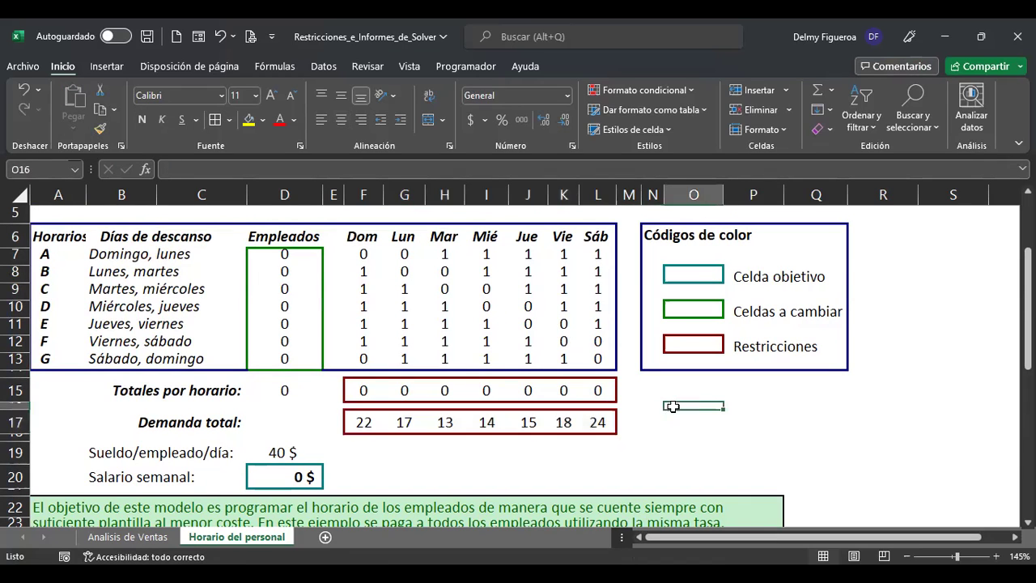
Set up Solver to minimize the weekly salary in D20 by changing the employee counts in D7:D13
{"action": "left_click", "coordinate": [261, 481]}
{"action": "scroll", "coordinate": [554, 403], "scroll_direction": "up", "scroll_amount": 2}
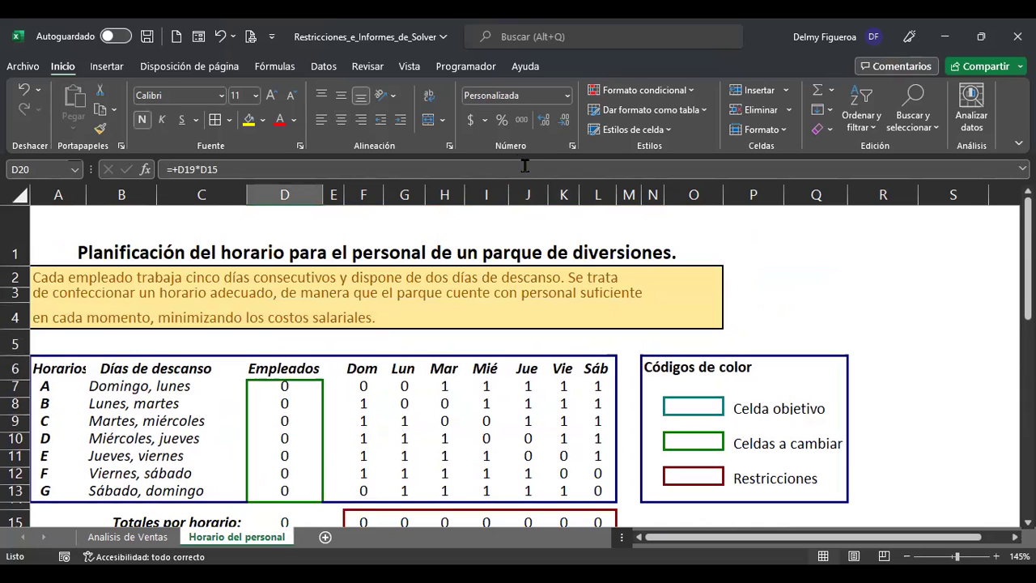
{"action": "left_click", "coordinate": [325, 66]}
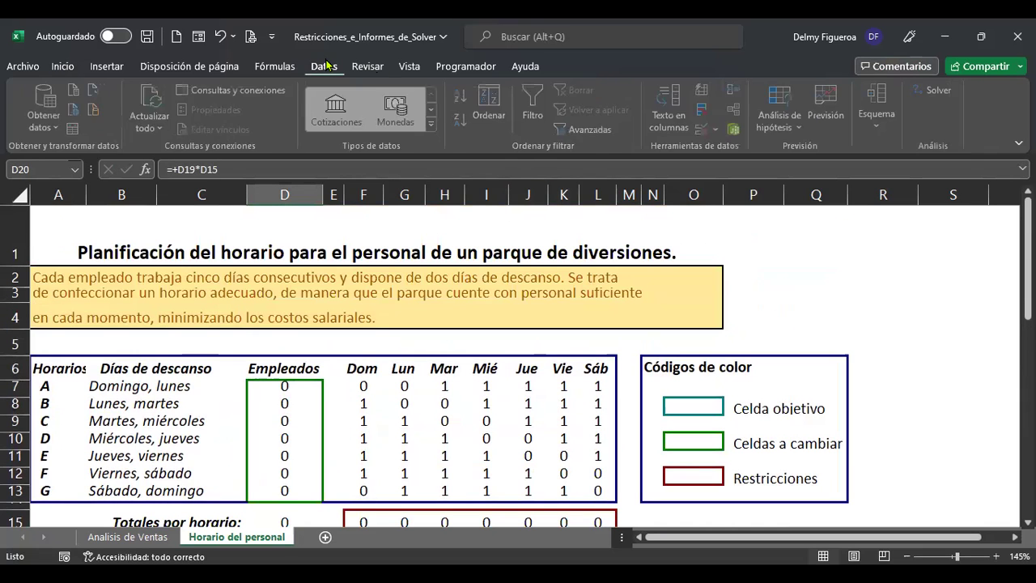
{"action": "left_click", "coordinate": [931, 96]}
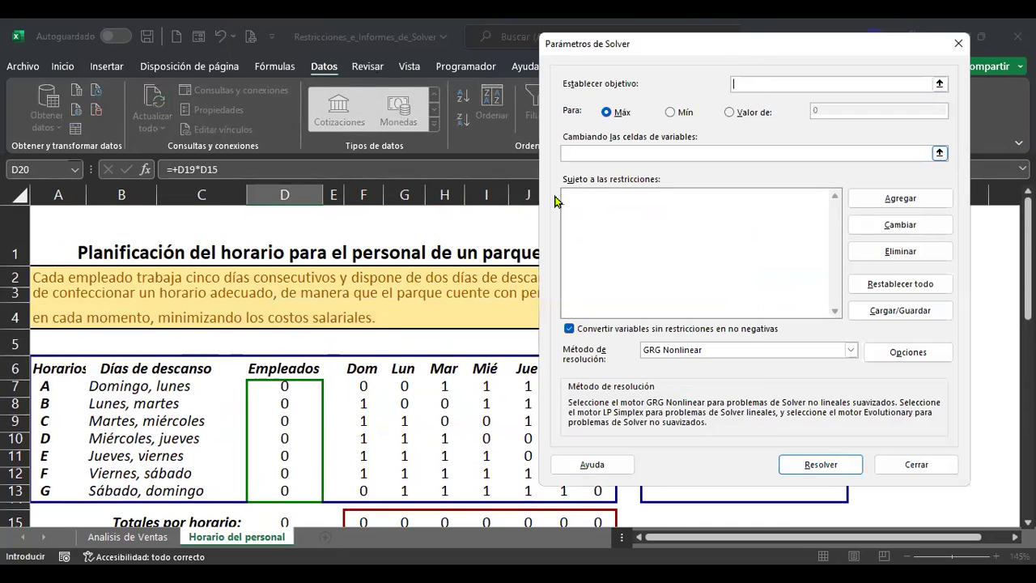
{"action": "scroll", "coordinate": [310, 451], "scroll_direction": "down", "scroll_amount": 2}
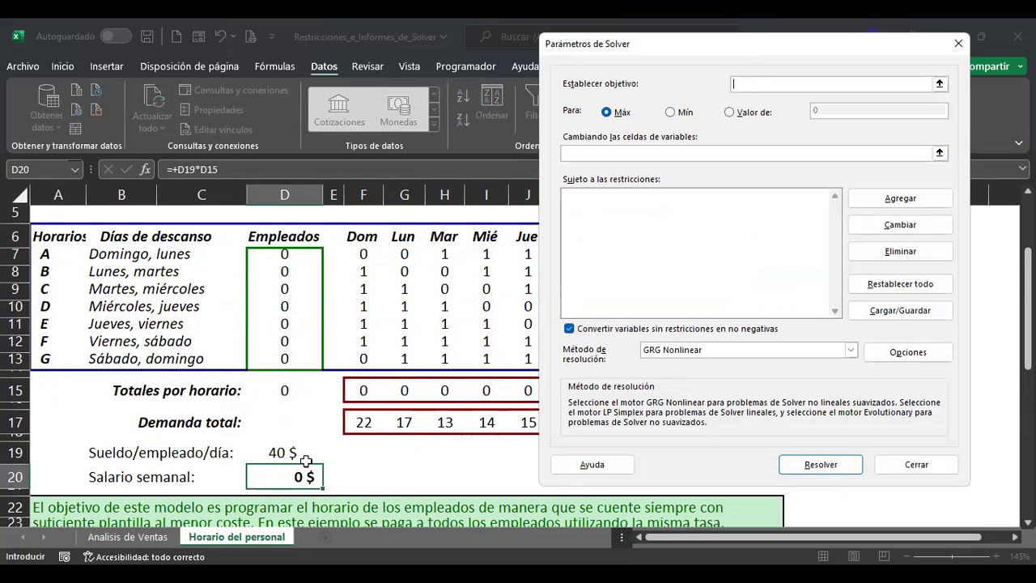
{"action": "left_click", "coordinate": [306, 462]}
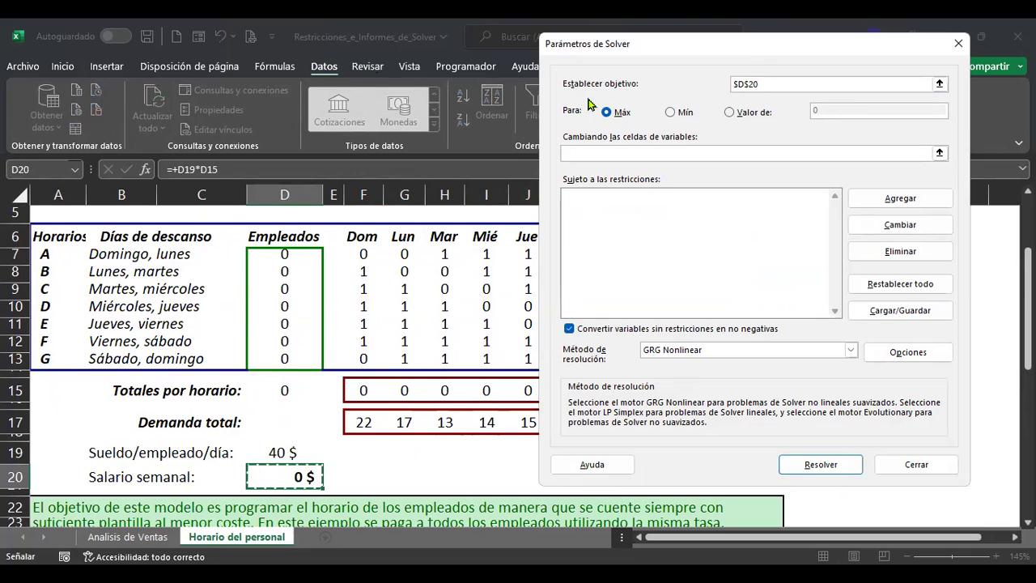
{"action": "left_click", "coordinate": [670, 111]}
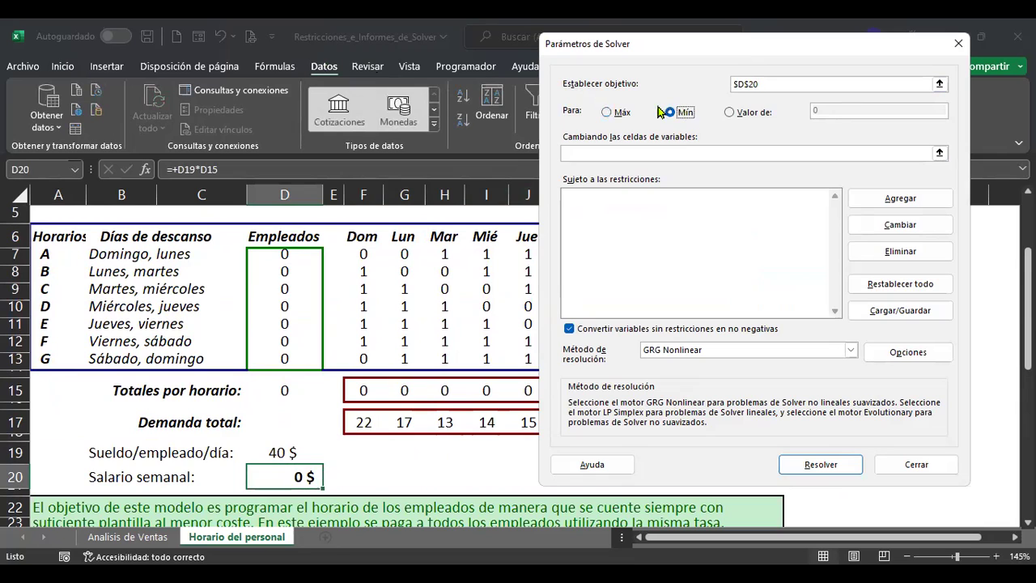
{"action": "left_click", "coordinate": [688, 152]}
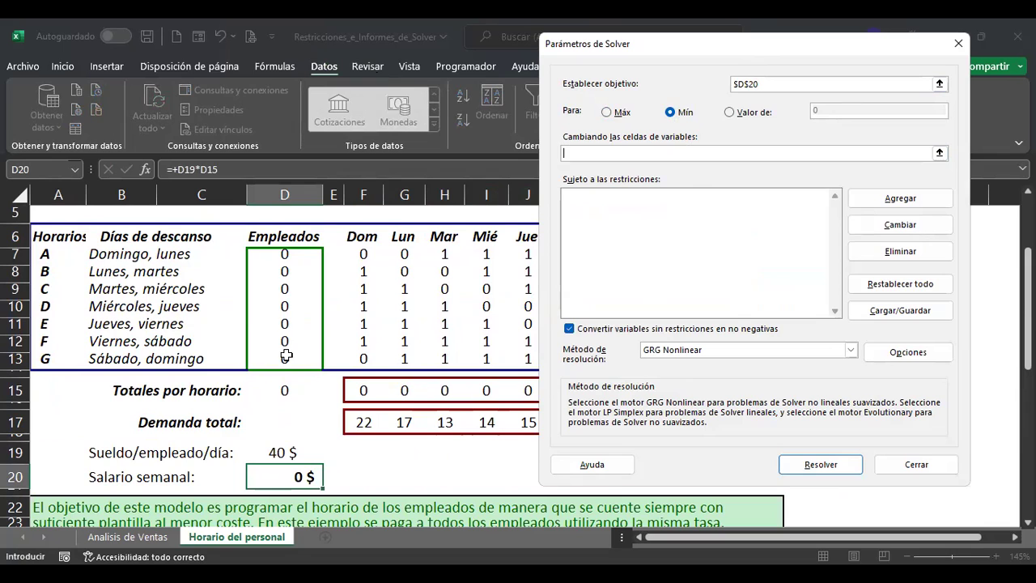
{"action": "left_click_drag", "start_coordinate": [284, 255], "coordinate": [278, 353]}
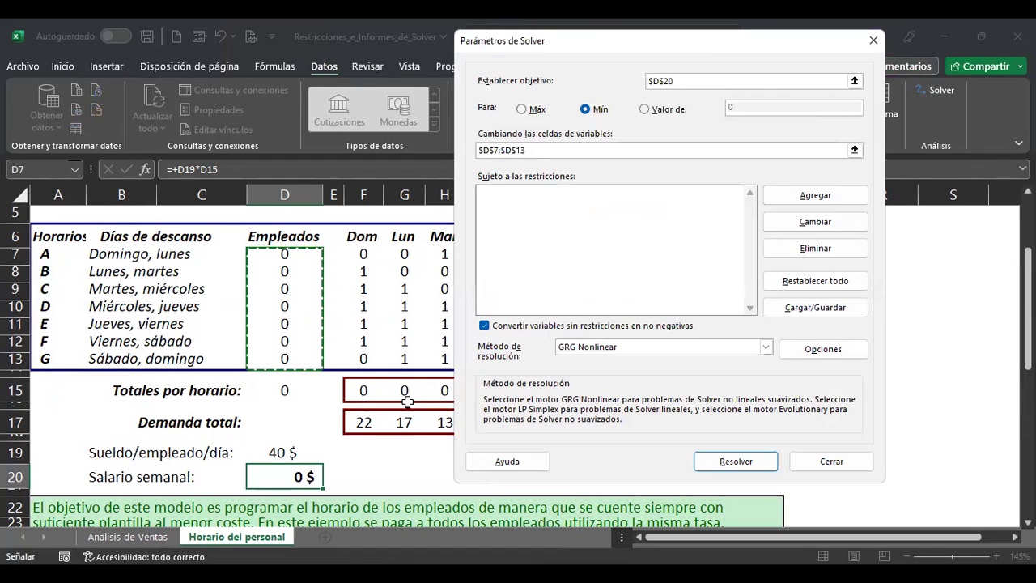
Add a Solver constraint requiring the employee counts in D7:D13 to be >= 0
{"action": "left_click", "coordinate": [832, 199]}
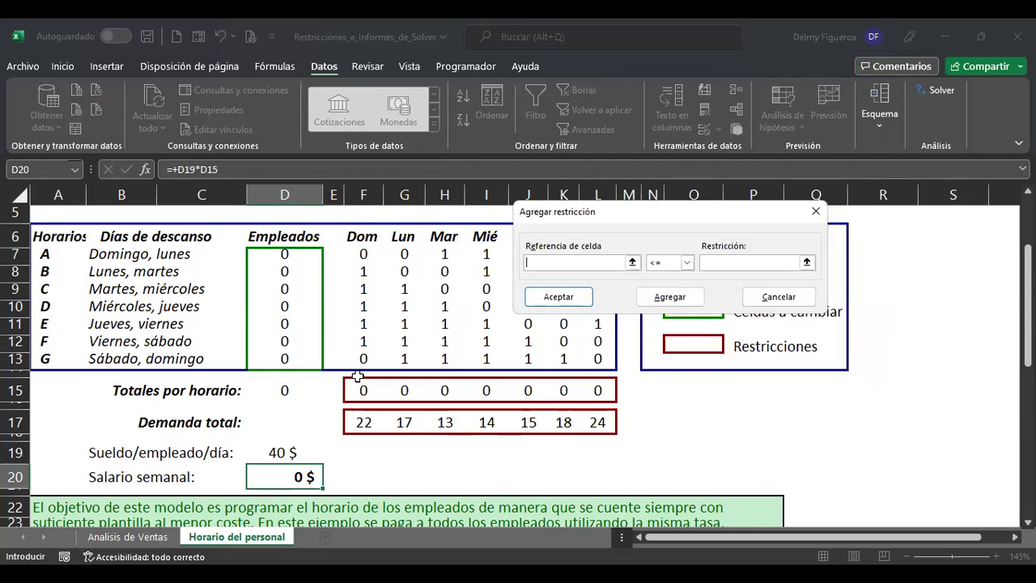
{"action": "scroll", "coordinate": [356, 406], "scroll_direction": "down", "scroll_amount": 1}
{"action": "scroll", "coordinate": [356, 406], "scroll_direction": "down", "scroll_amount": 1}
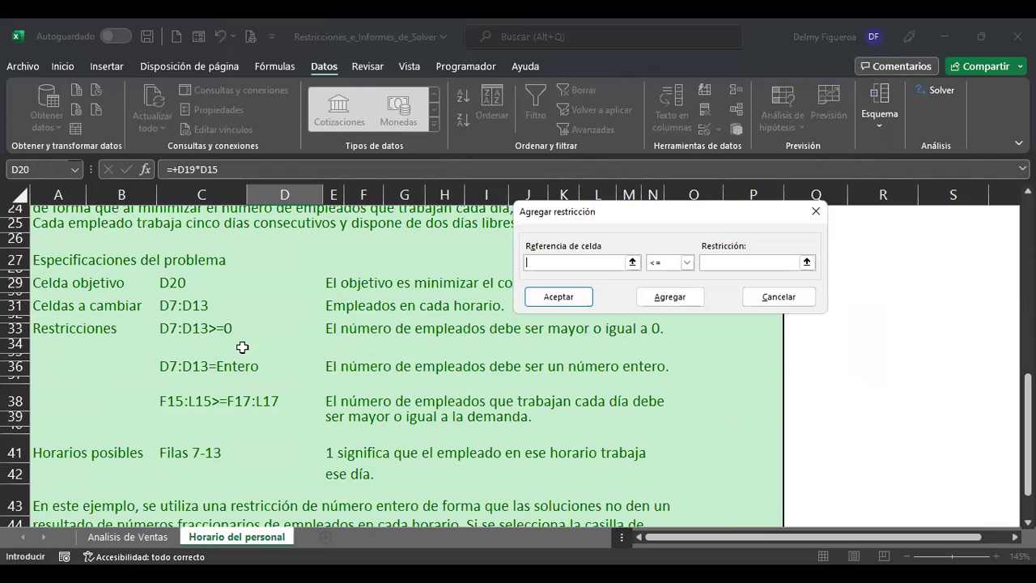
{"action": "scroll", "coordinate": [284, 343], "scroll_direction": "up", "scroll_amount": 5}
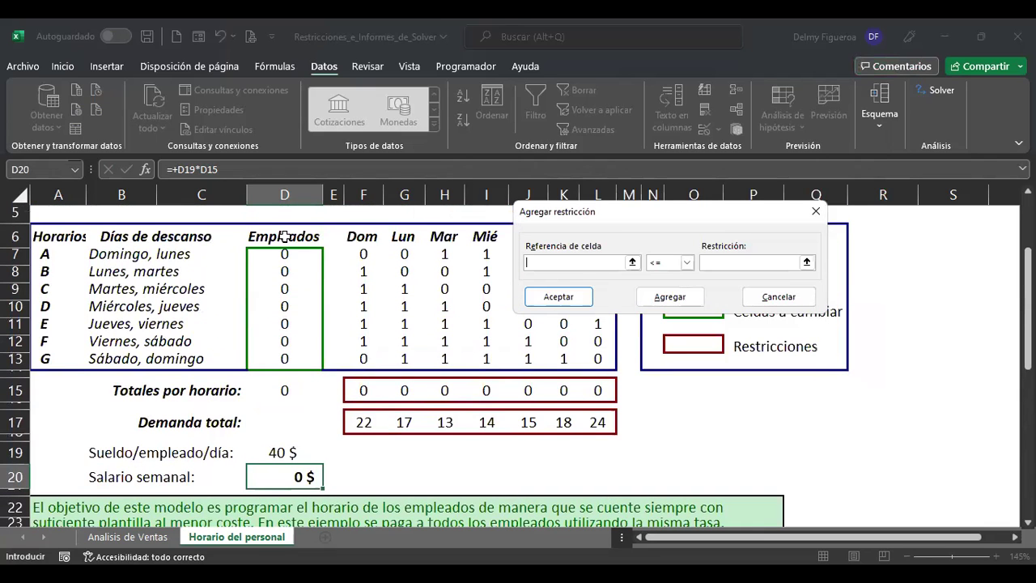
{"action": "left_click_drag", "start_coordinate": [285, 253], "coordinate": [286, 354]}
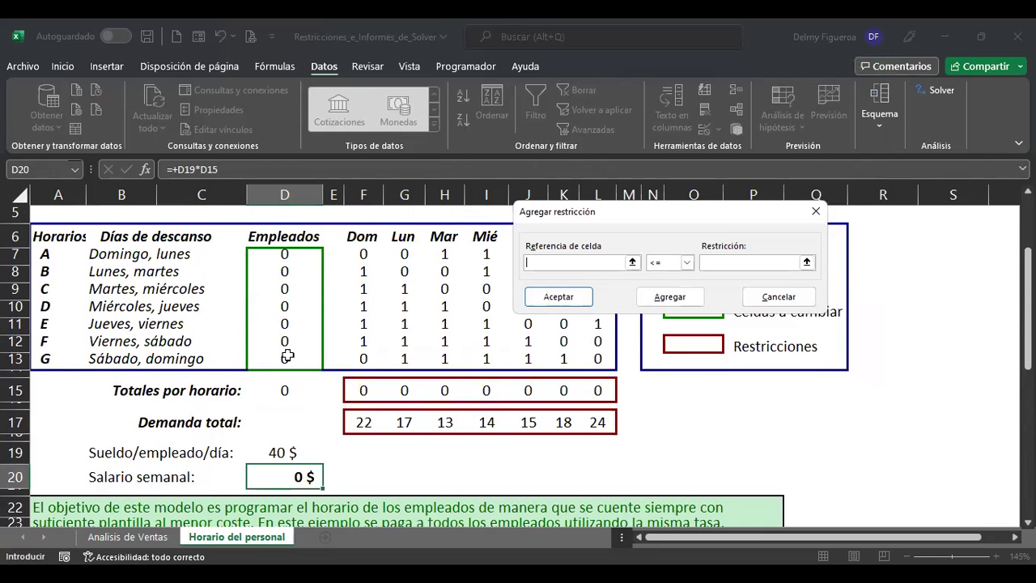
{"action": "left_click", "coordinate": [687, 262]}
{"action": "left_click", "coordinate": [667, 297]}
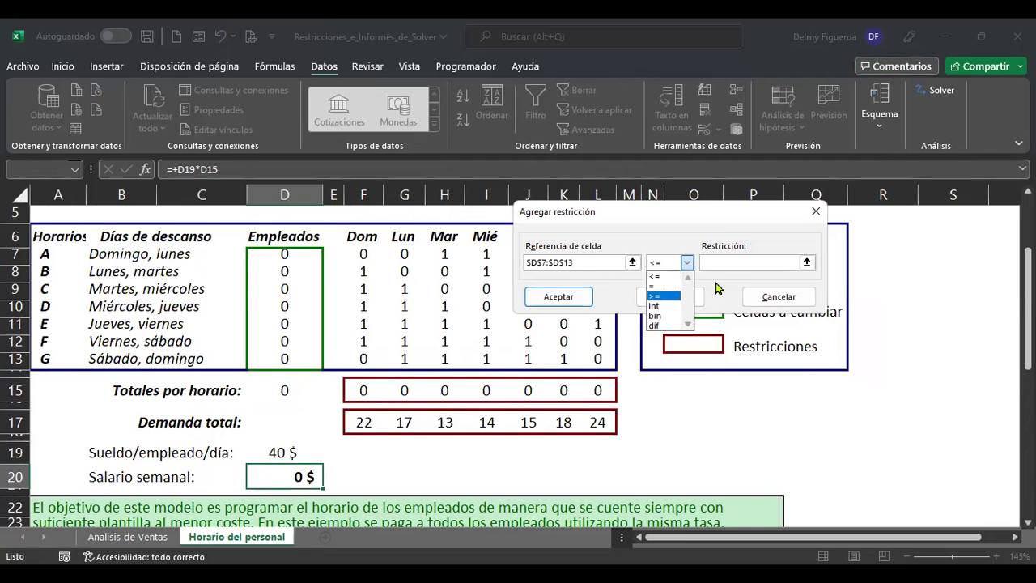
{"action": "type", "text": "0"}
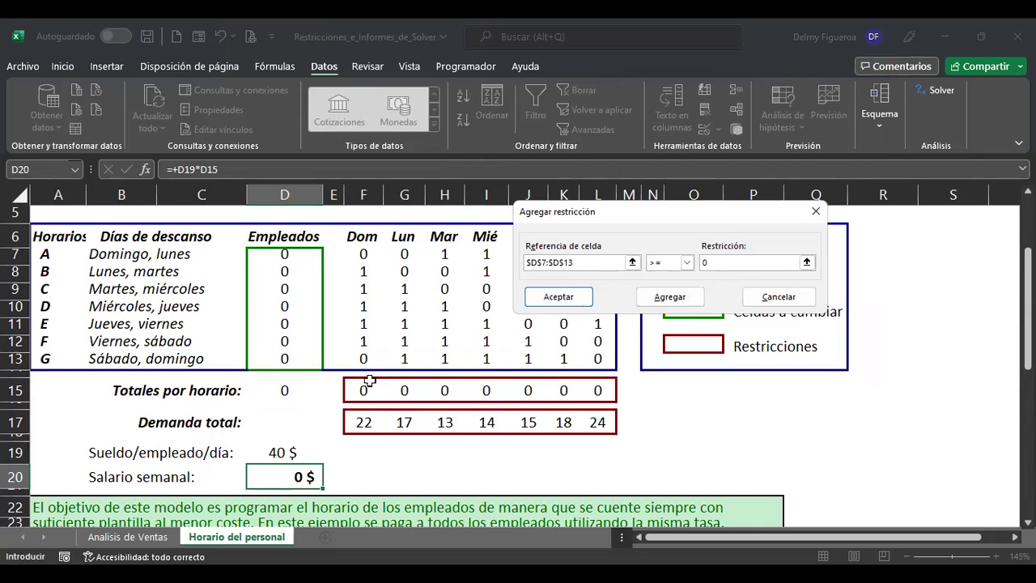
{"action": "scroll", "coordinate": [343, 381], "scroll_direction": "down", "scroll_amount": 5}
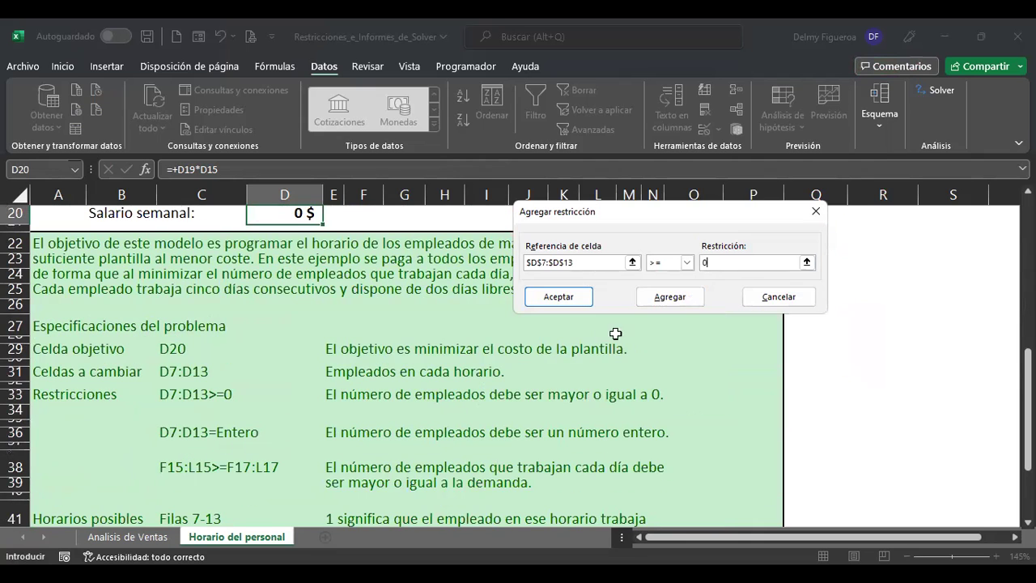
{"action": "left_click", "coordinate": [671, 297]}
Add a Solver constraint requiring the employee counts in D7:D13 to be integers (int)
{"action": "scroll", "coordinate": [607, 272], "scroll_direction": "up", "scroll_amount": 5}
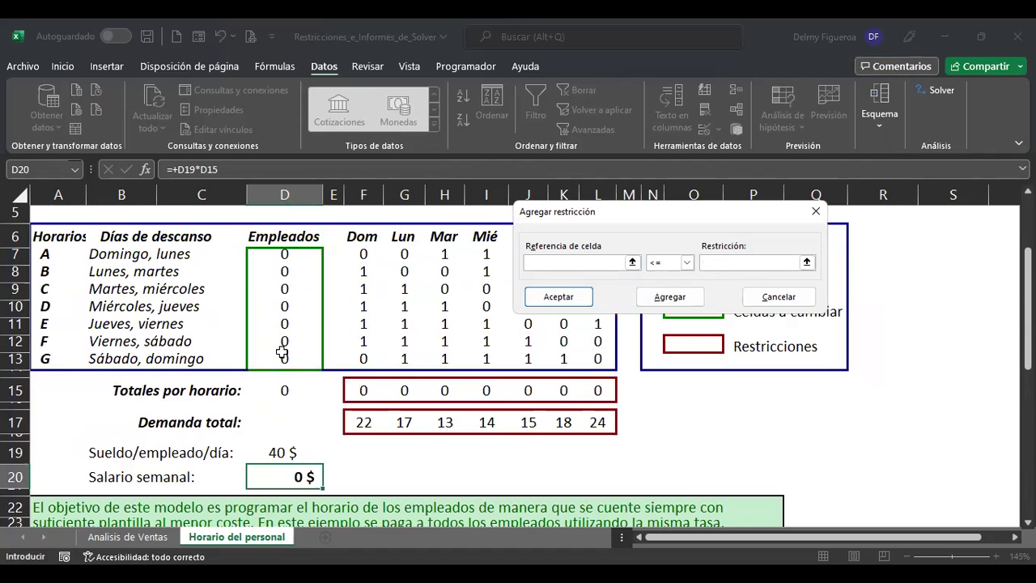
{"action": "left_click_drag", "start_coordinate": [284, 253], "coordinate": [310, 362]}
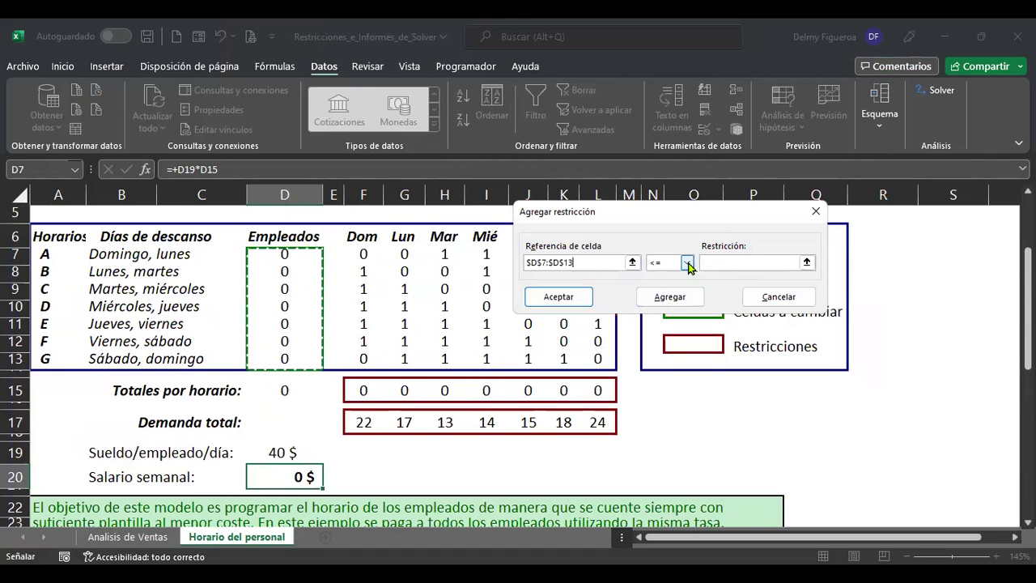
{"action": "left_click", "coordinate": [687, 264]}
{"action": "left_click", "coordinate": [669, 308]}
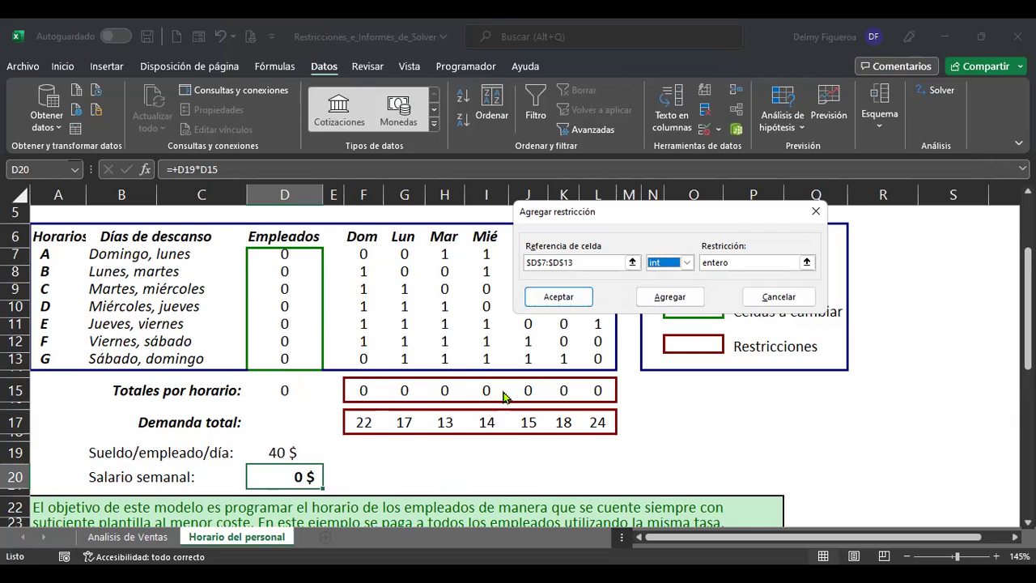
{"action": "left_click", "coordinate": [670, 297]}
Add a Solver constraint requiring the daily staff totals in F15:L15 to be >= the demand in F17:L17
{"action": "scroll", "coordinate": [374, 397], "scroll_direction": "down", "scroll_amount": 6}
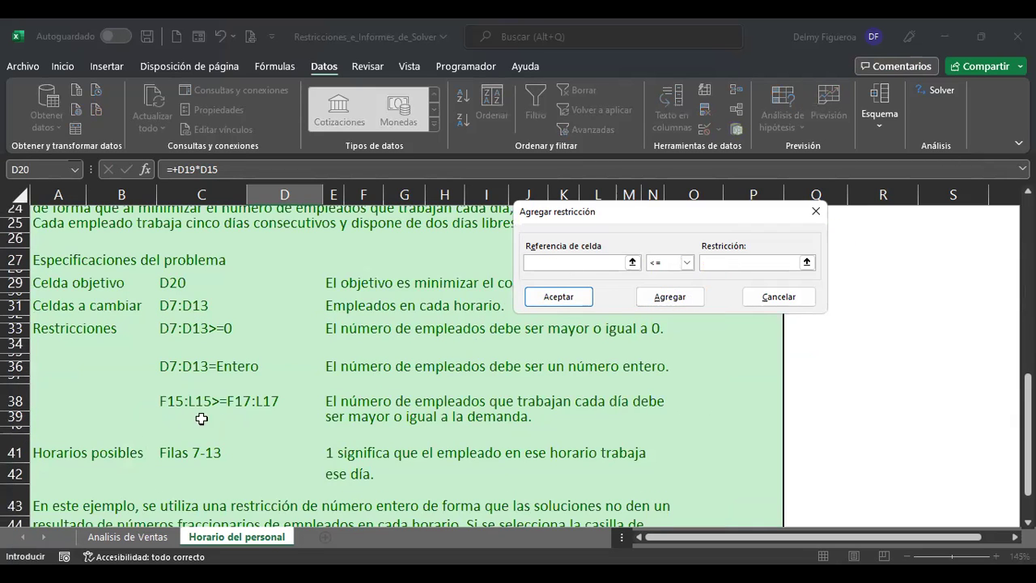
{"action": "scroll", "coordinate": [370, 388], "scroll_direction": "up", "scroll_amount": 1}
{"action": "scroll", "coordinate": [371, 388], "scroll_direction": "up", "scroll_amount": 4}
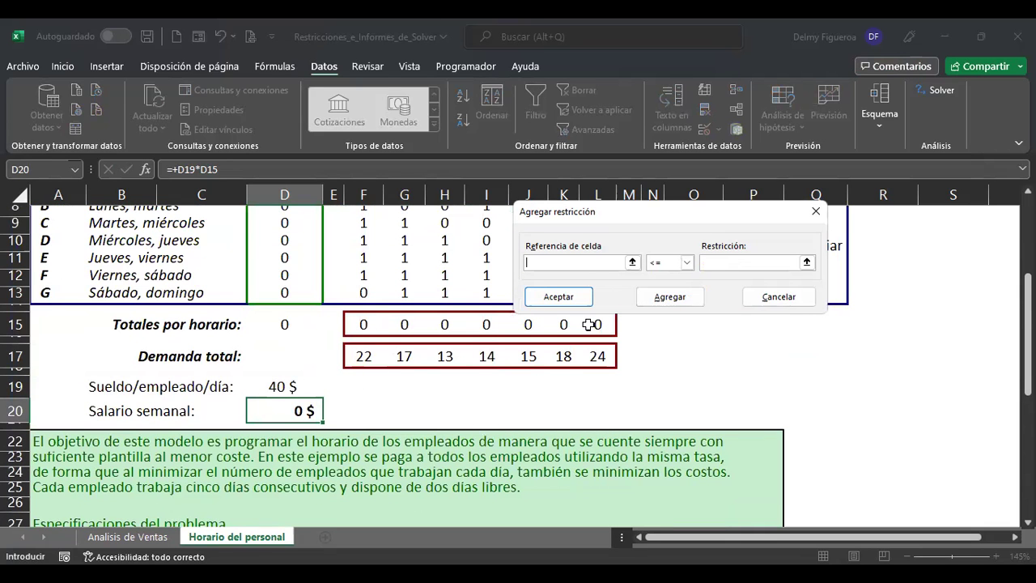
{"action": "left_click_drag", "start_coordinate": [364, 324], "coordinate": [597, 324]}
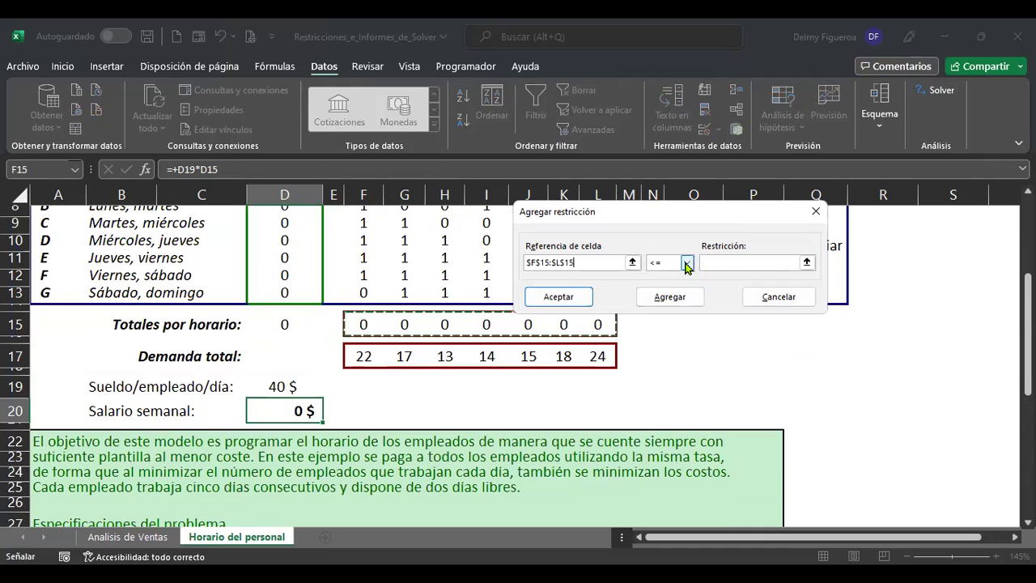
{"action": "left_click", "coordinate": [686, 264]}
{"action": "left_click", "coordinate": [671, 296]}
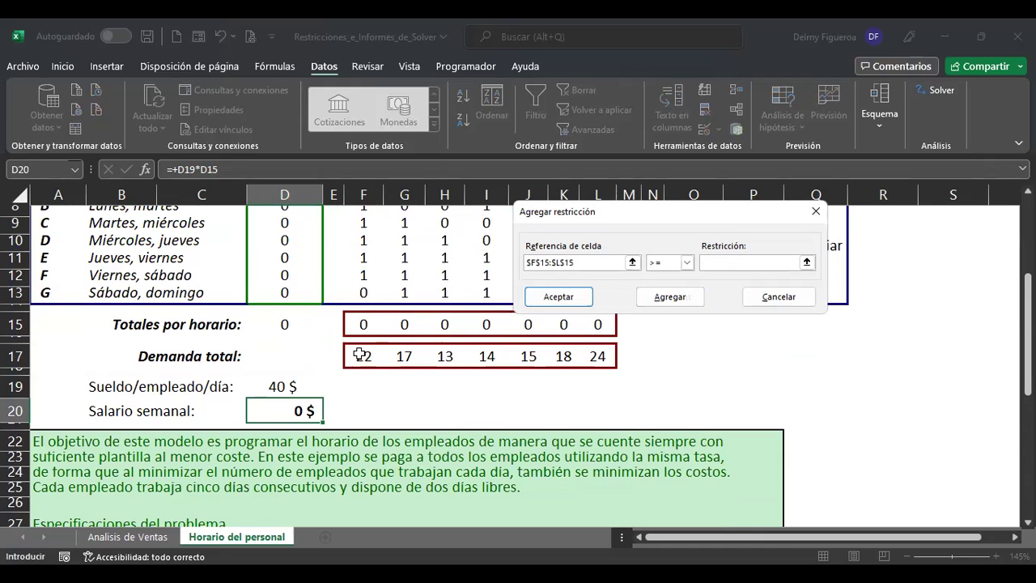
{"action": "left_click_drag", "start_coordinate": [359, 355], "coordinate": [599, 356]}
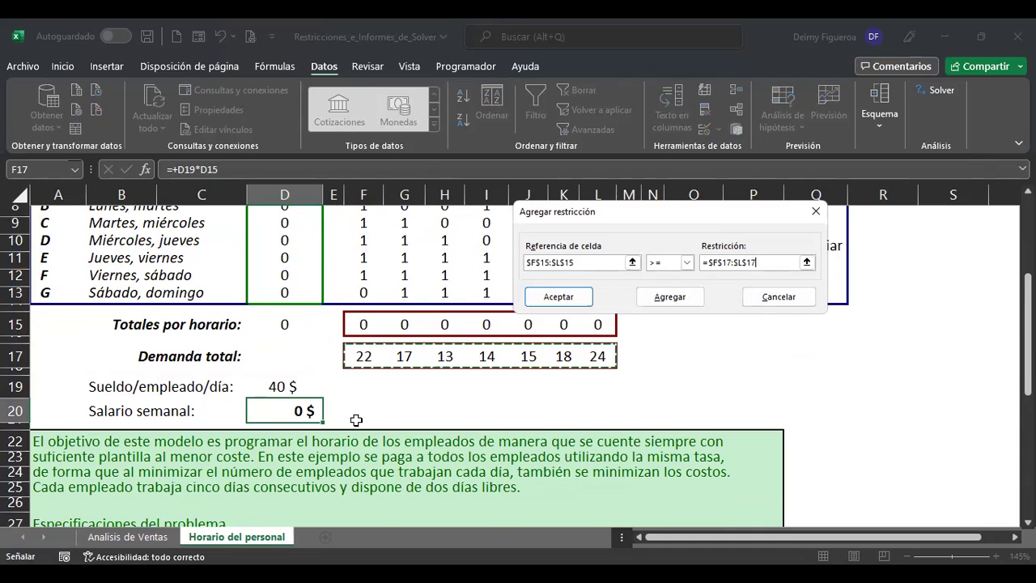
{"action": "scroll", "coordinate": [354, 416], "scroll_direction": "down", "scroll_amount": 7}
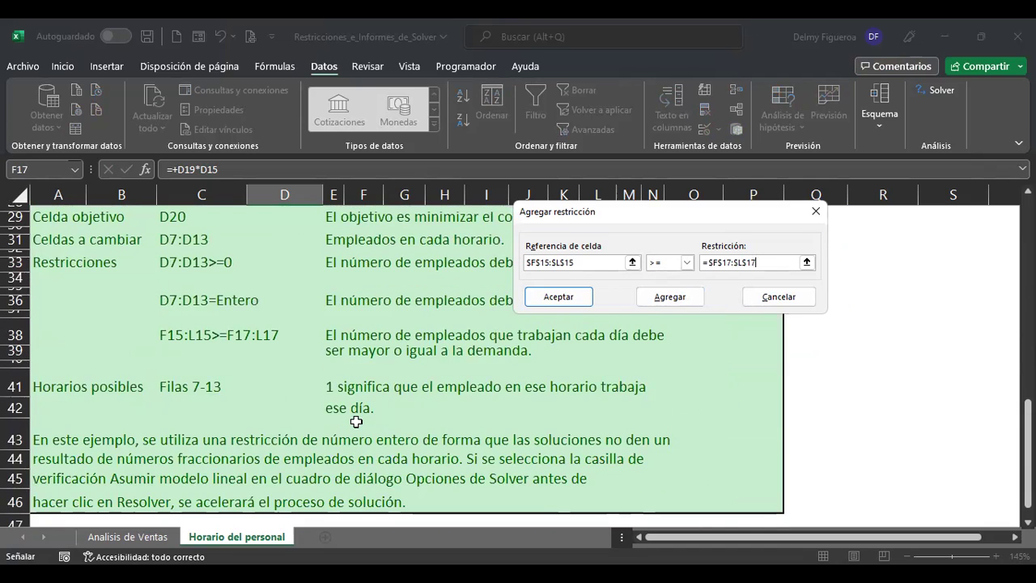
{"action": "scroll", "coordinate": [356, 421], "scroll_direction": "up", "scroll_amount": 9}
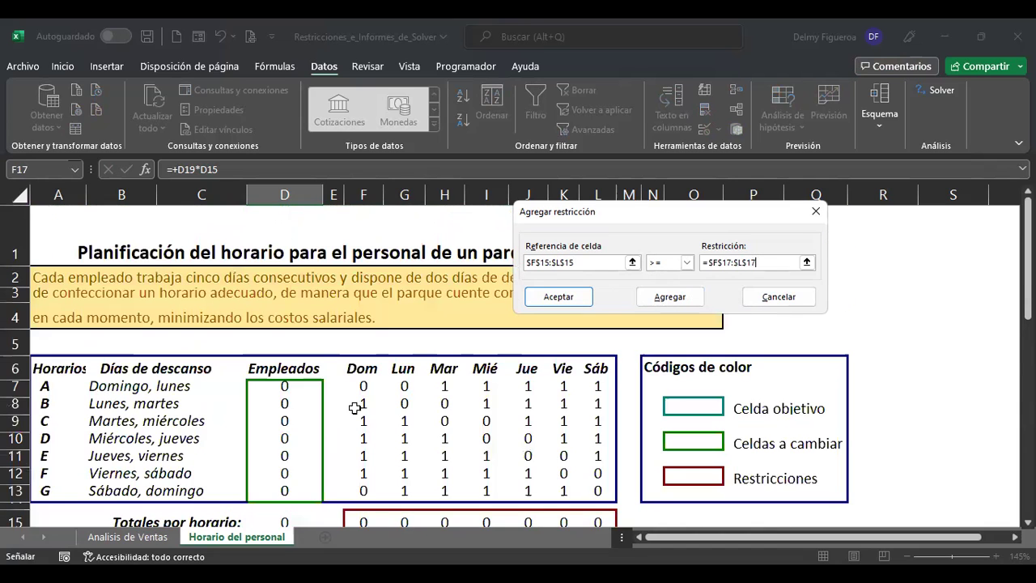
{"action": "scroll", "coordinate": [357, 406], "scroll_direction": "down", "scroll_amount": 3}
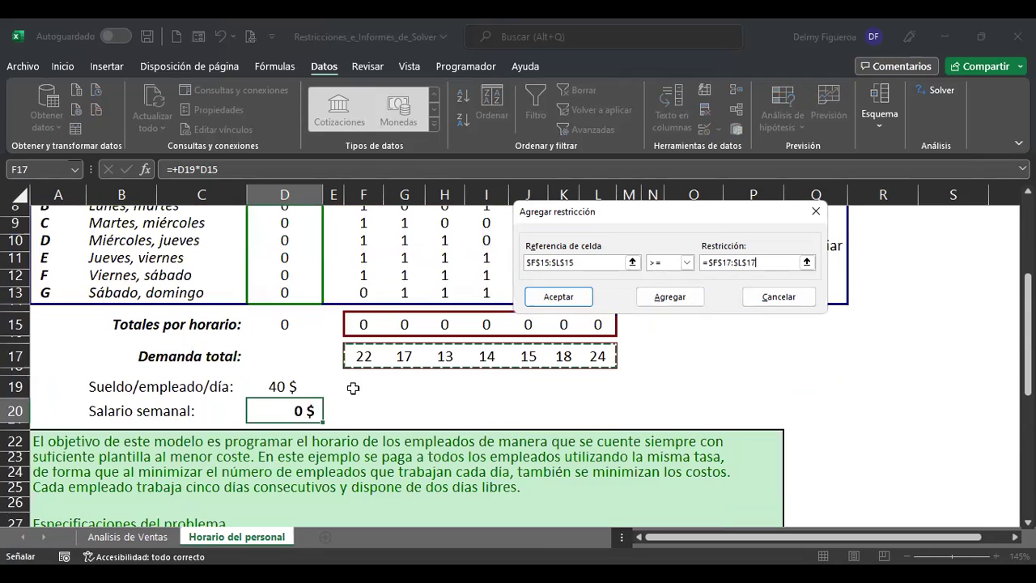
{"action": "left_click", "coordinate": [569, 299]}
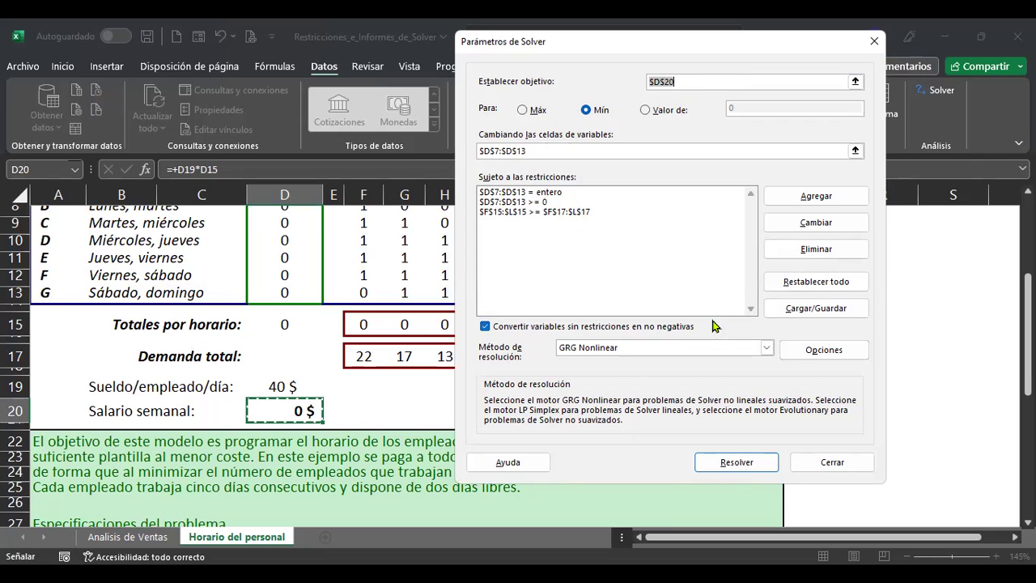
Solve the staffing model with the GRG Nonlinear method and keep the Solver solution
{"action": "left_click", "coordinate": [758, 463]}
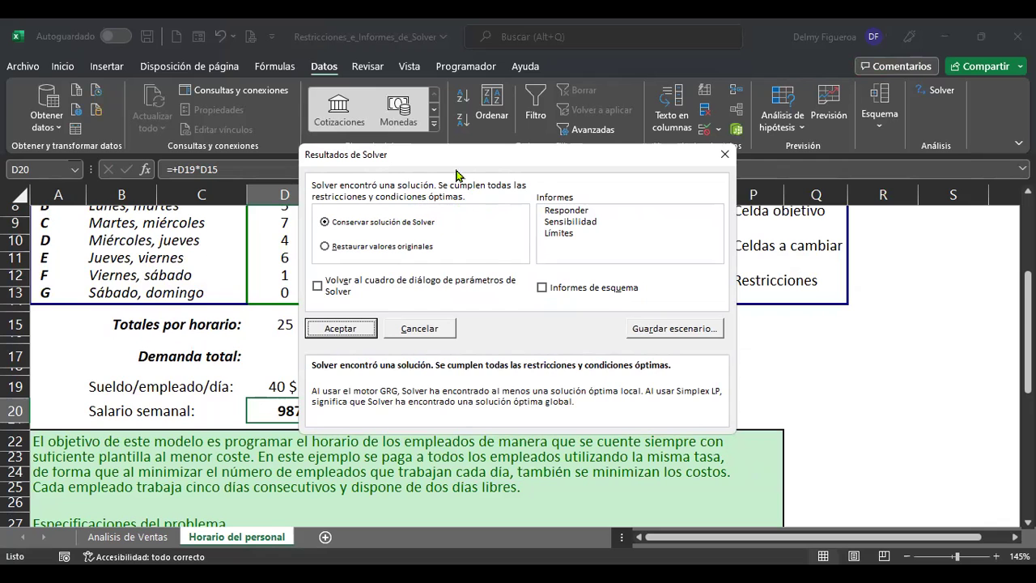
{"action": "left_click_drag", "start_coordinate": [460, 168], "coordinate": [645, 144]}
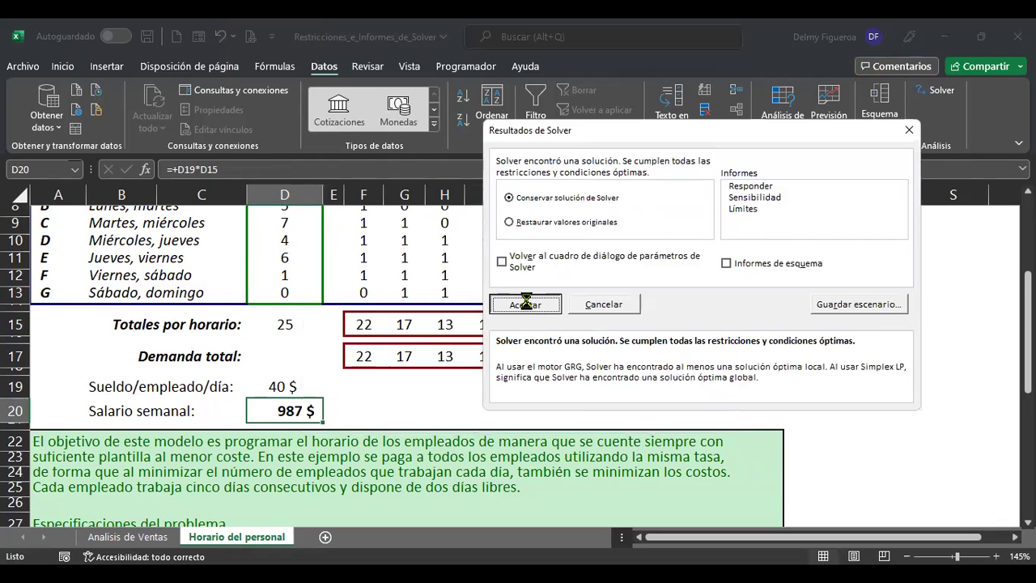
{"action": "left_click", "coordinate": [526, 304]}
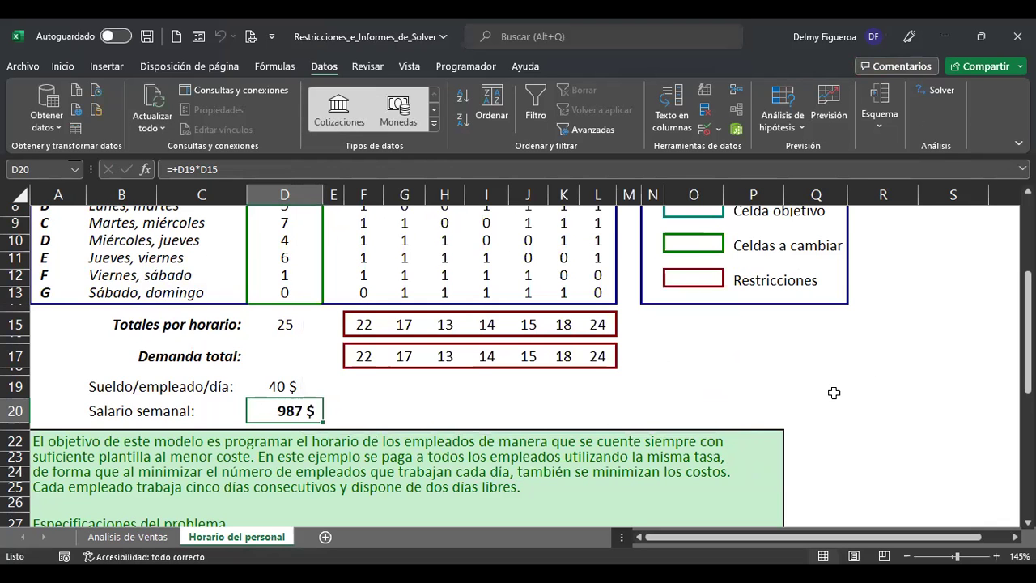
Examine the solved schedule and the SUMAPRODUCTO formulas behind the daily totals in F15:L15
{"action": "scroll", "coordinate": [834, 392], "scroll_direction": "up", "scroll_amount": 3}
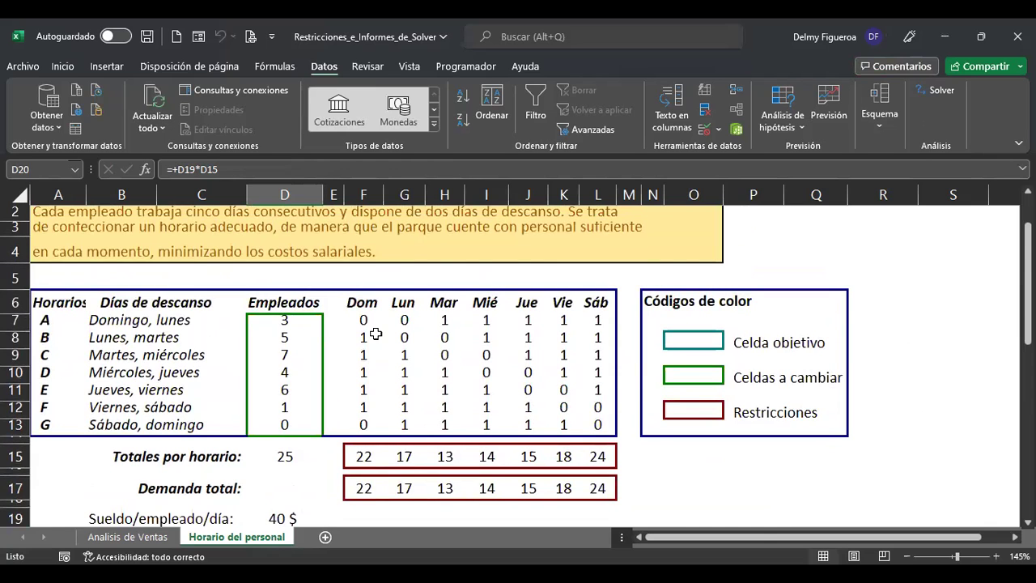
{"action": "scroll", "coordinate": [374, 334], "scroll_direction": "down", "scroll_amount": 1}
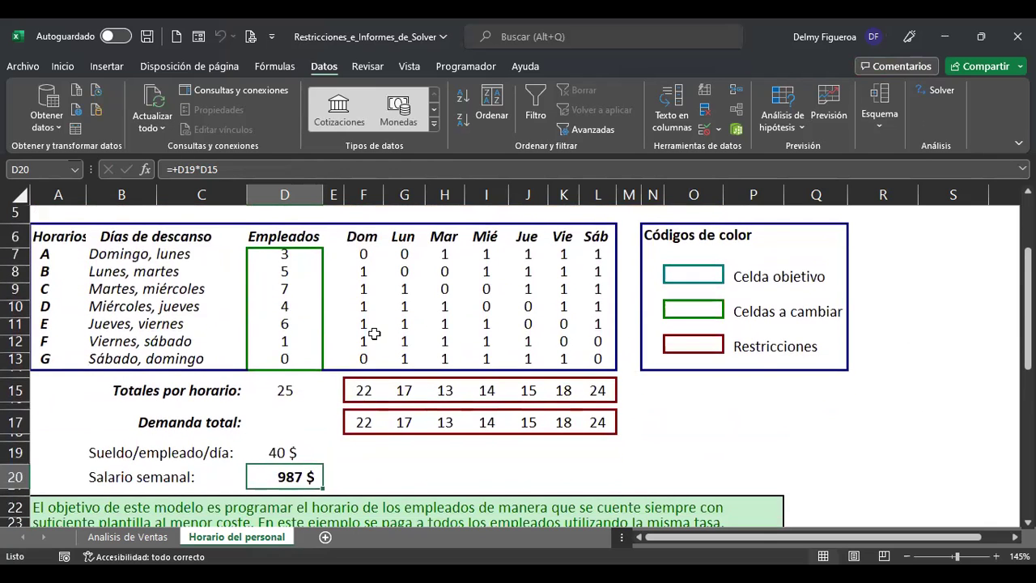
{"action": "left_click", "coordinate": [361, 389]}
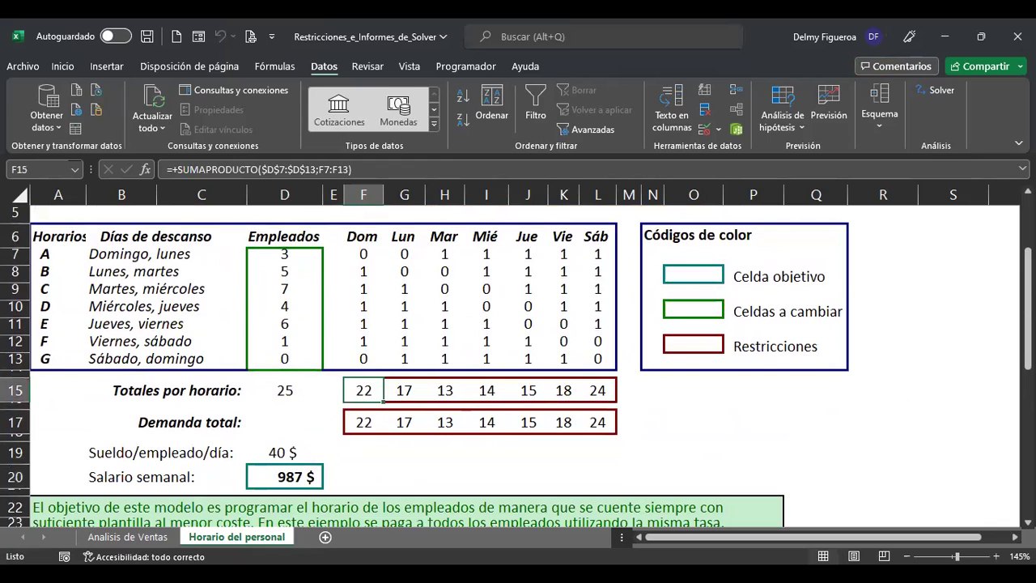
{"action": "left_click", "coordinate": [404, 390]}
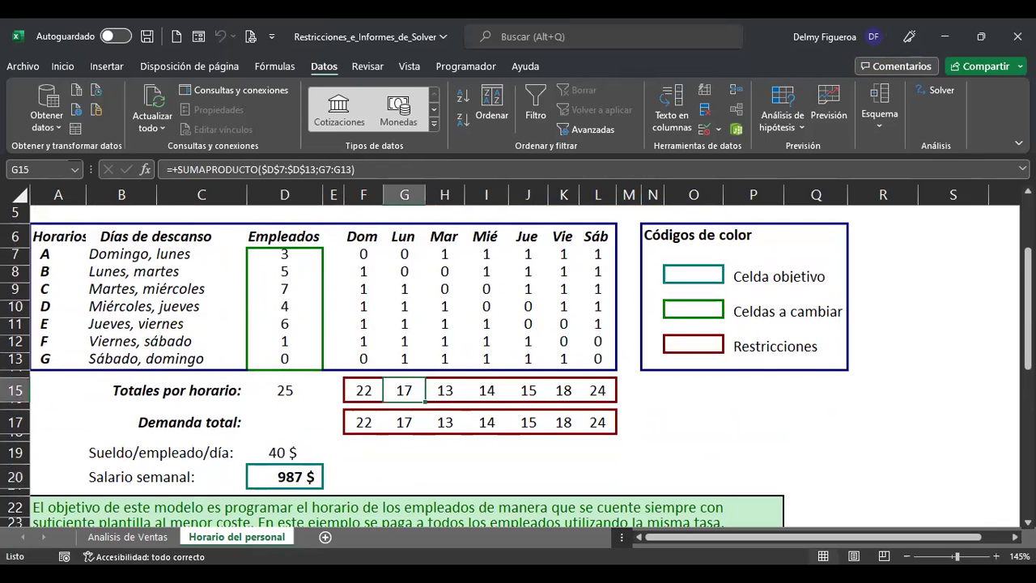
{"action": "key", "text": "Right"}
{"action": "key", "text": "Right"}
{"action": "key", "text": "Right"}
{"action": "key", "text": "Right"}
{"action": "key", "text": "Right"}
{"action": "key", "text": "Right"}
{"action": "key", "text": "Right"}
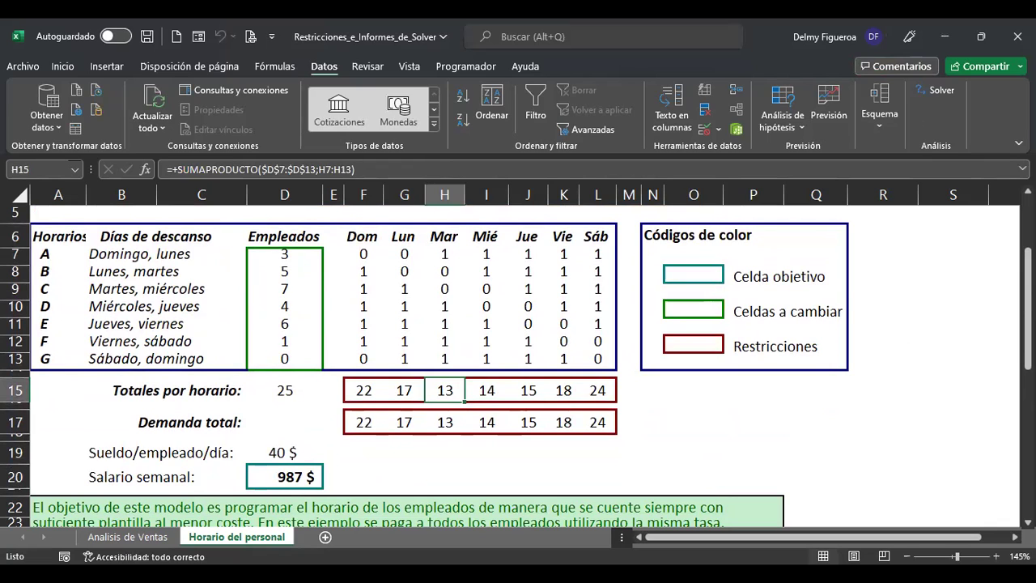
{"action": "key", "text": "Right"}
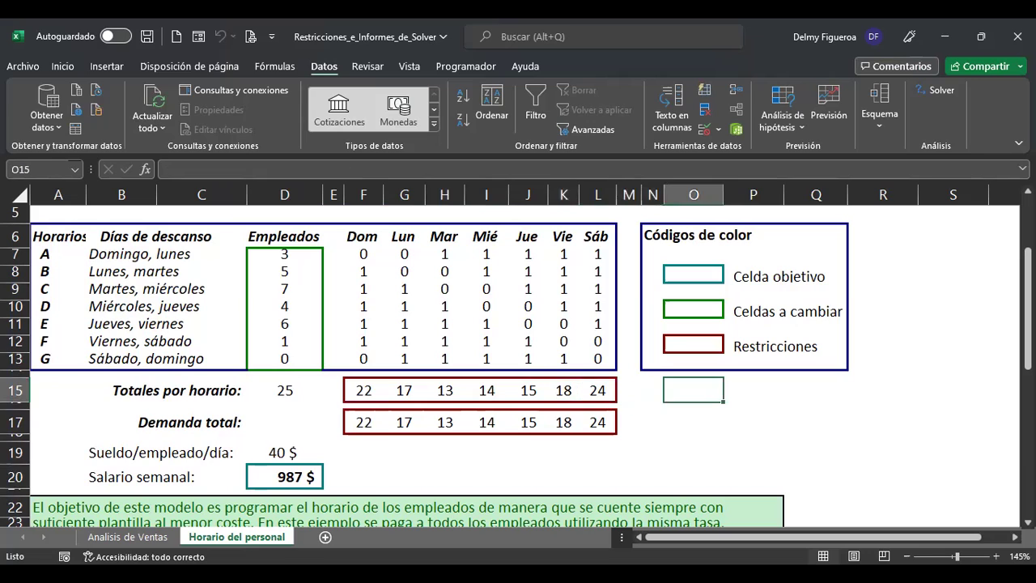
Check the solved employee counts and their total in D15, compare F15:L15 with the demand in F17:L17, and review the weekly salary in D20
{"action": "left_click", "coordinate": [285, 253]}
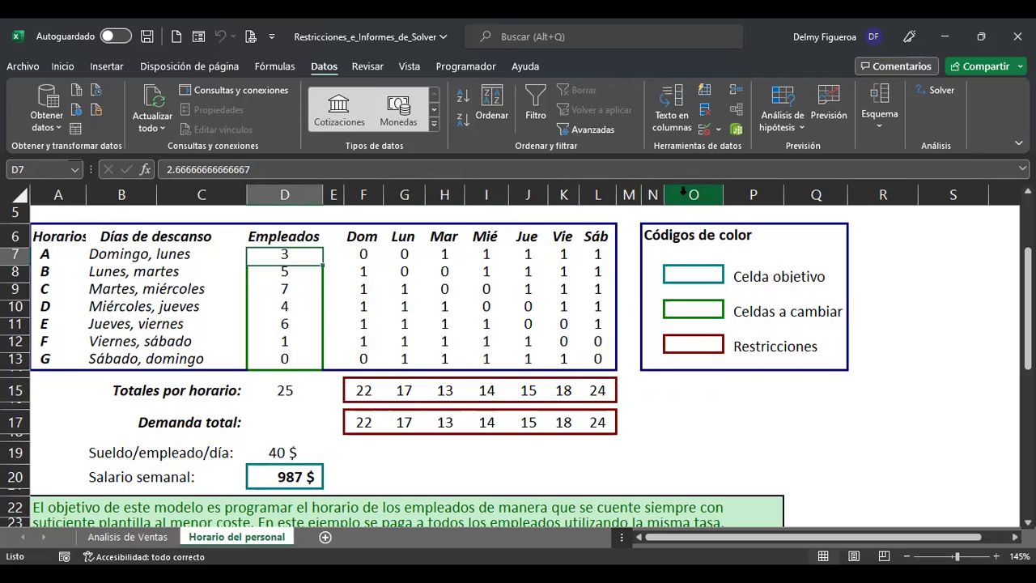
{"action": "key", "text": "Down"}
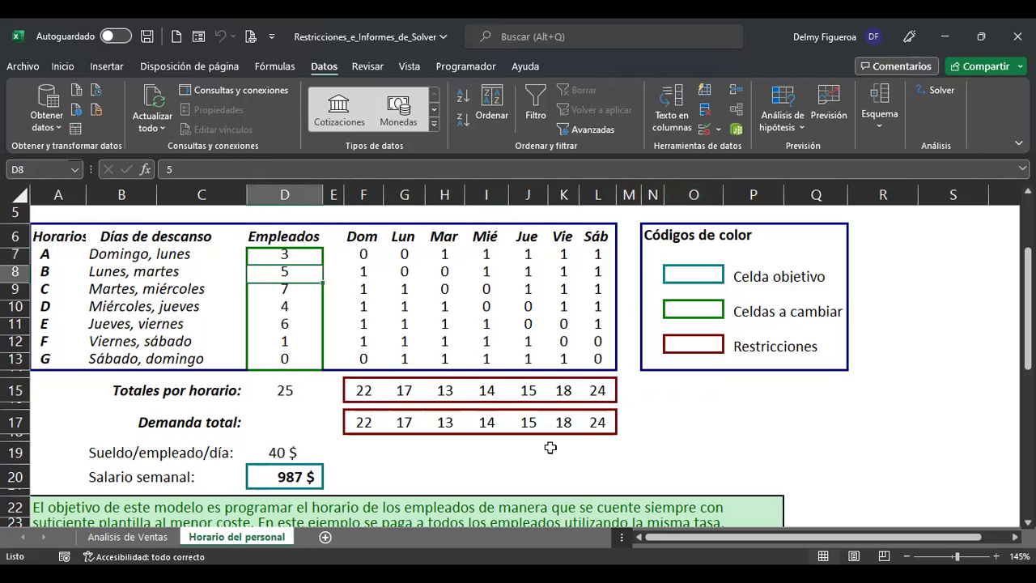
{"action": "left_click", "coordinate": [290, 391]}
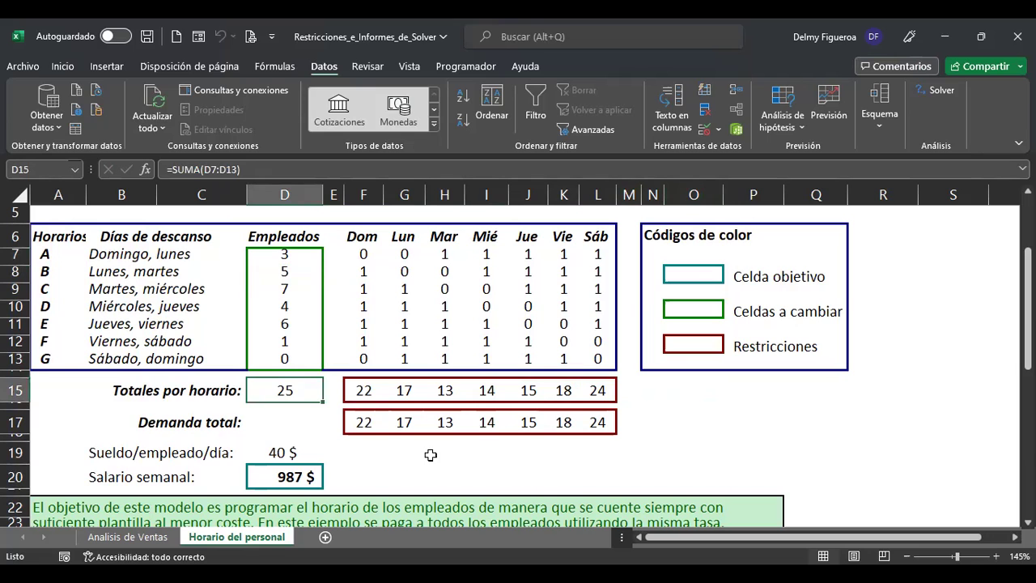
{"action": "scroll", "coordinate": [418, 456], "scroll_direction": "down", "scroll_amount": 1}
{"action": "scroll", "coordinate": [419, 457], "scroll_direction": "up", "scroll_amount": 1}
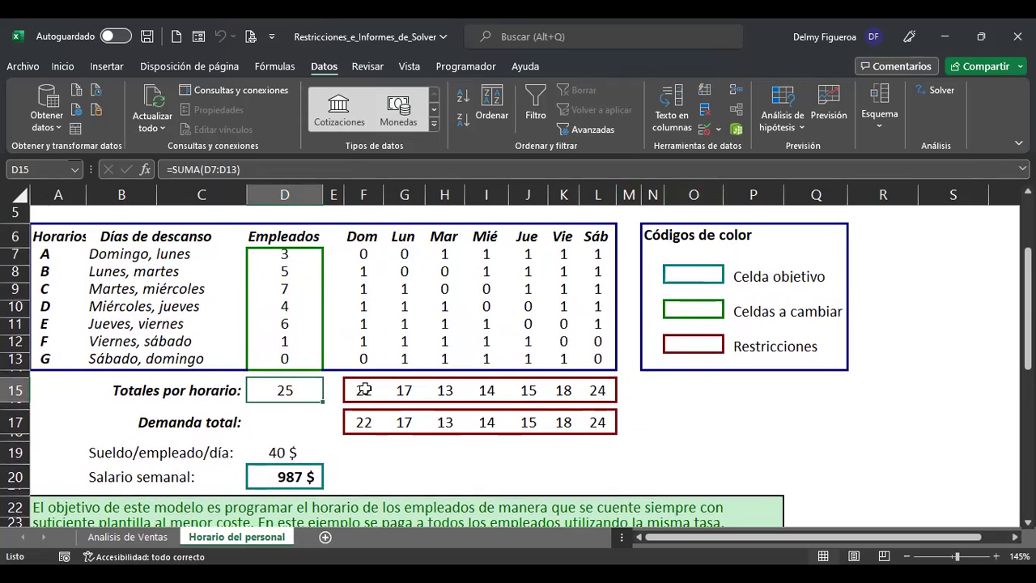
{"action": "left_click_drag", "start_coordinate": [364, 390], "coordinate": [615, 396]}
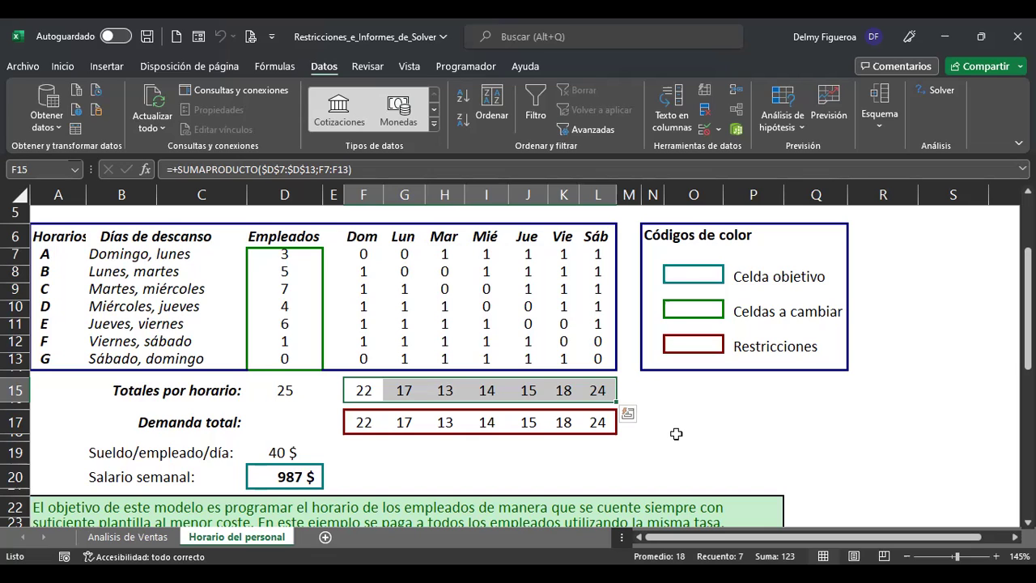
{"action": "left_click", "coordinate": [363, 421]}
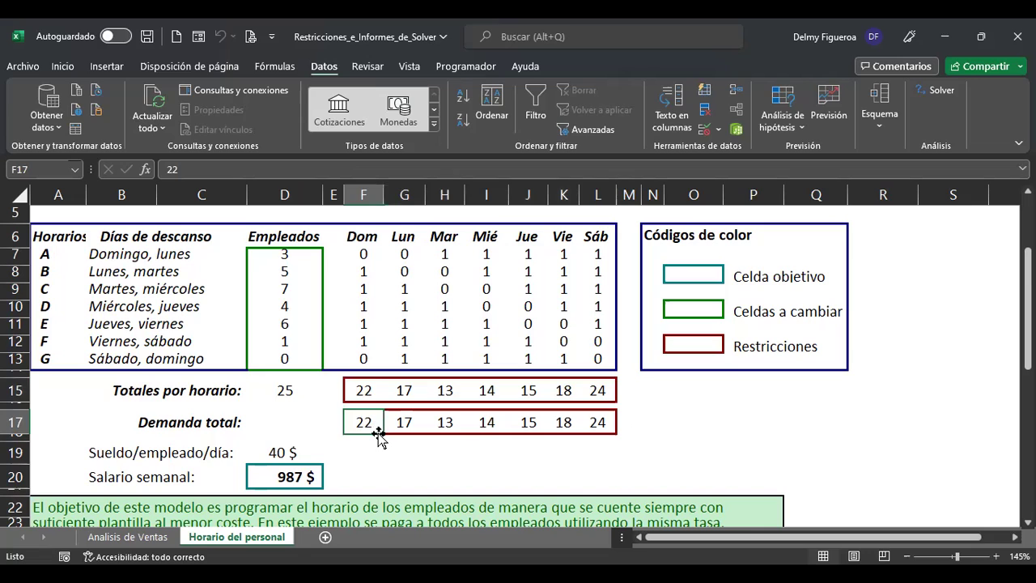
{"action": "left_click", "coordinate": [370, 390]}
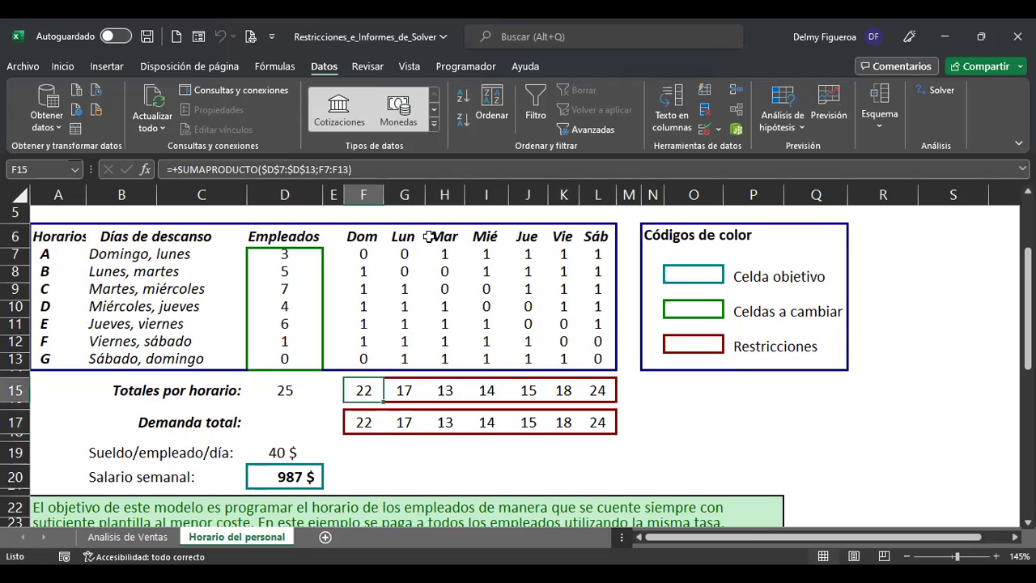
{"action": "left_click", "coordinate": [412, 422]}
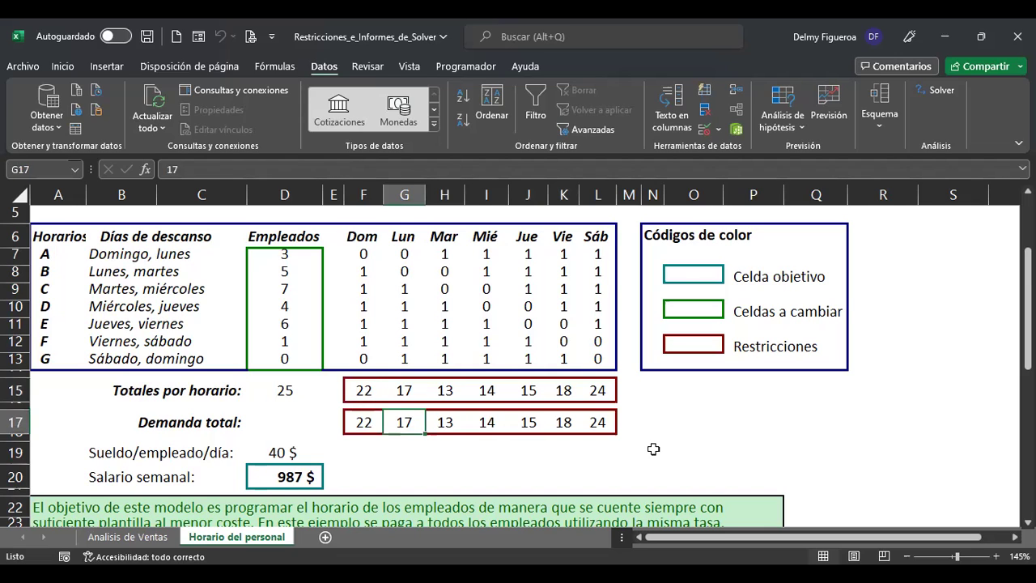
{"action": "key", "text": "Up"}
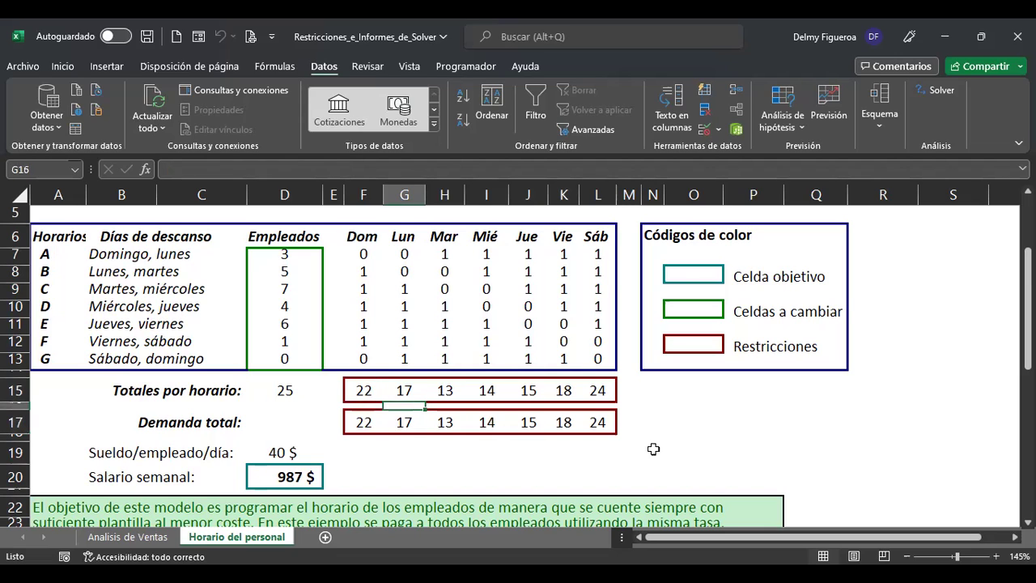
{"action": "key", "text": "Up"}
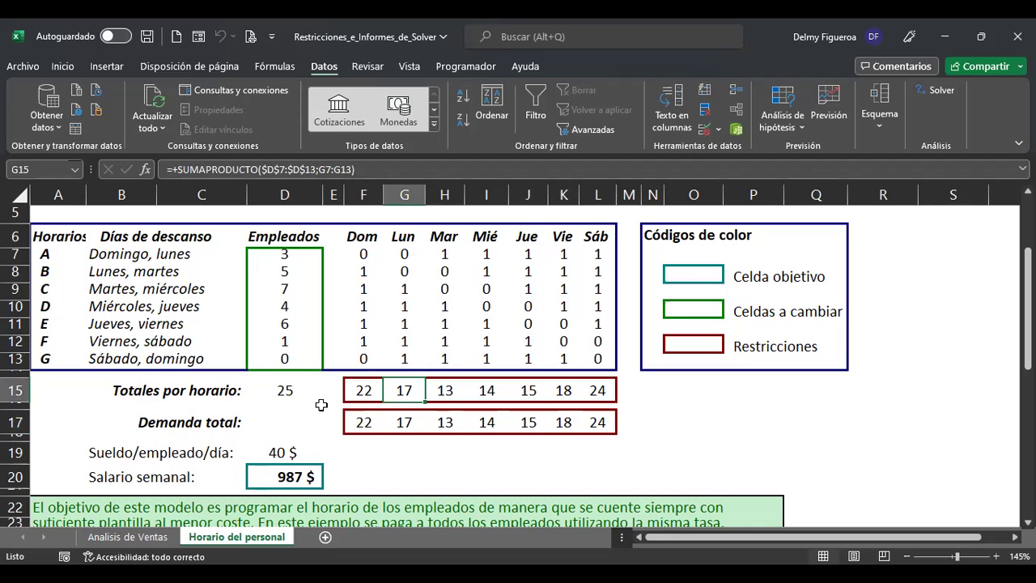
{"action": "left_click", "coordinate": [270, 476]}
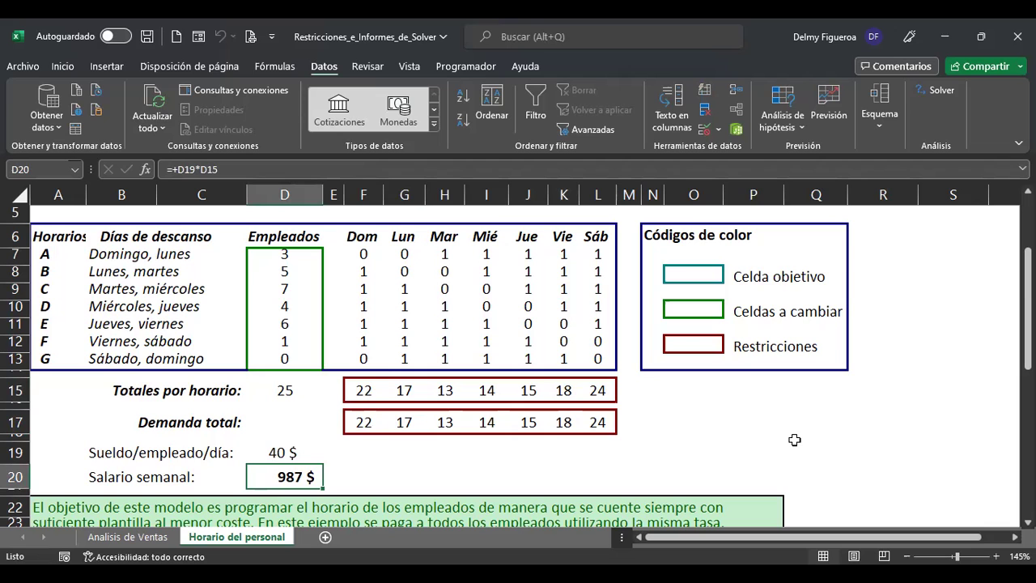
{"action": "scroll", "coordinate": [794, 439], "scroll_direction": "up", "scroll_amount": 2}
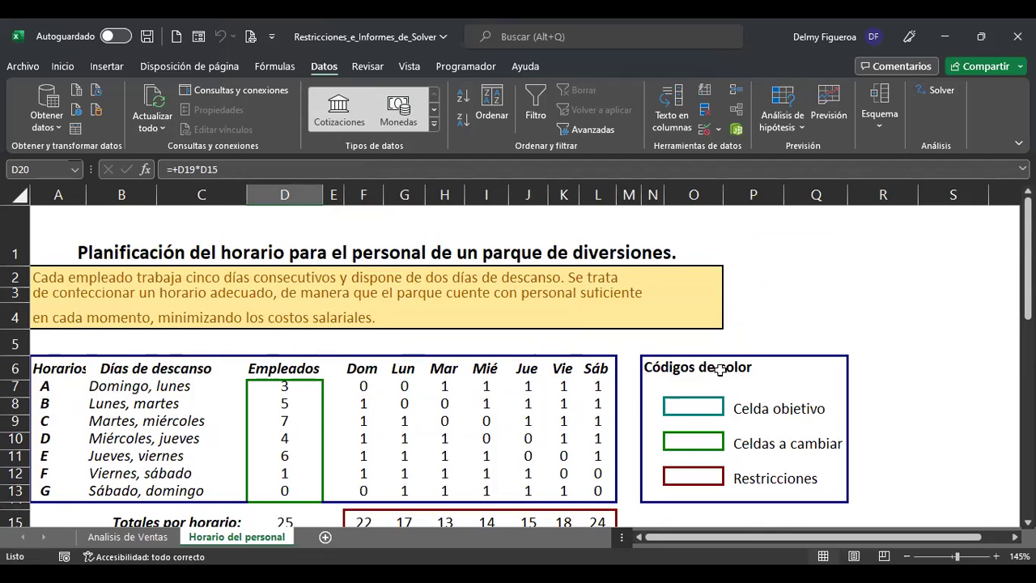
{"action": "scroll", "coordinate": [717, 366], "scroll_direction": "down", "scroll_amount": 13}
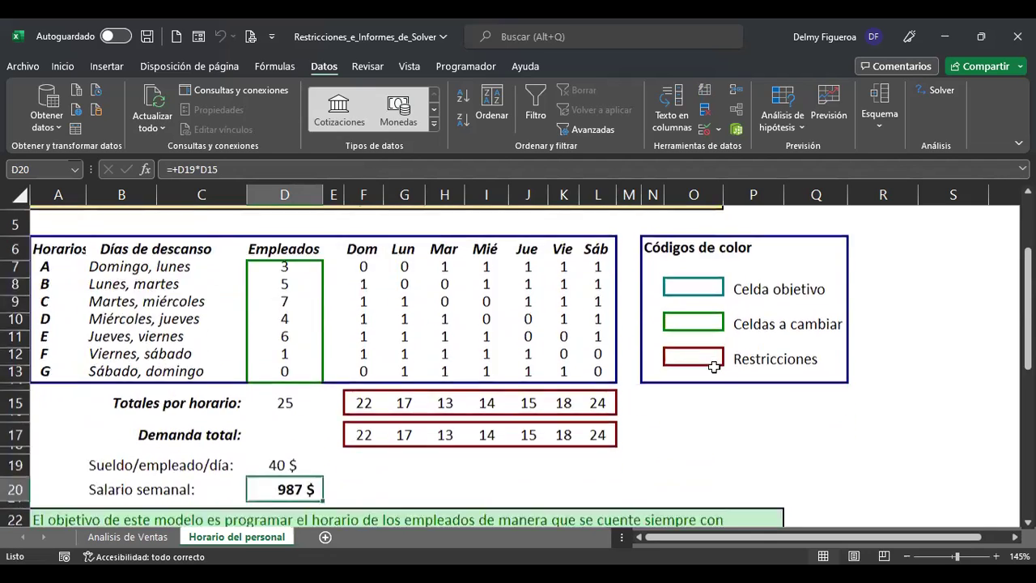
{"action": "scroll", "coordinate": [711, 387], "scroll_direction": "up", "scroll_amount": 14}
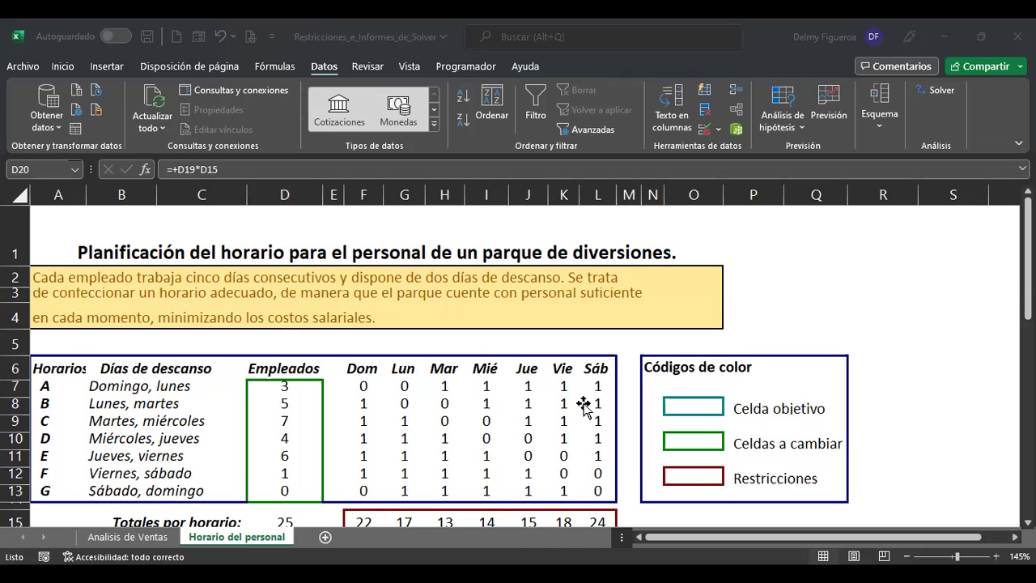
Insert a new blank worksheet after Horario del personal and set its zoom to 160%
{"action": "key", "text": "shift+F11"}
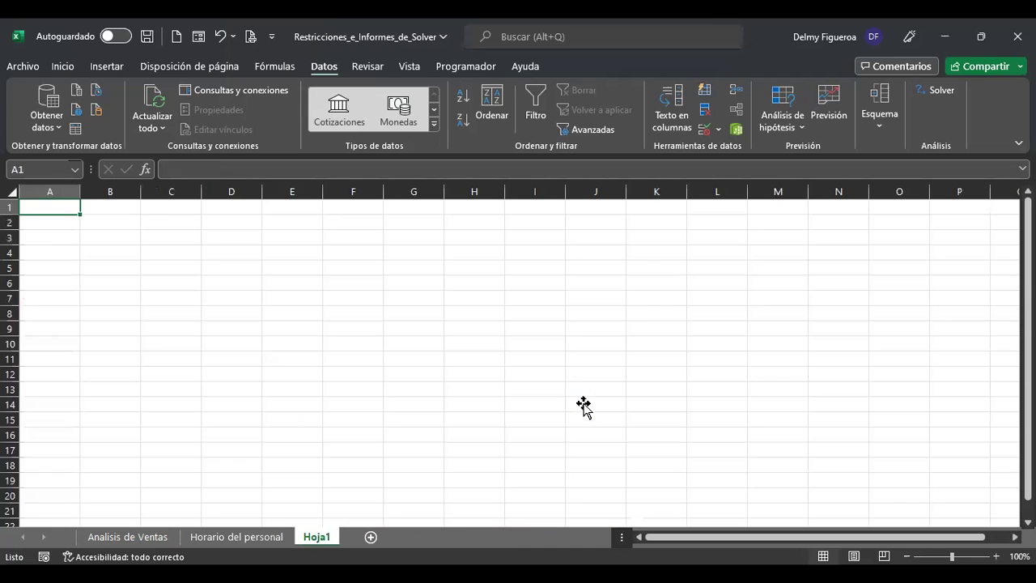
{"action": "left_click", "coordinate": [13, 193]}
{"action": "scroll", "coordinate": [422, 361], "scroll_direction": "up", "scroll_amount": 4, "text": "ctrl"}
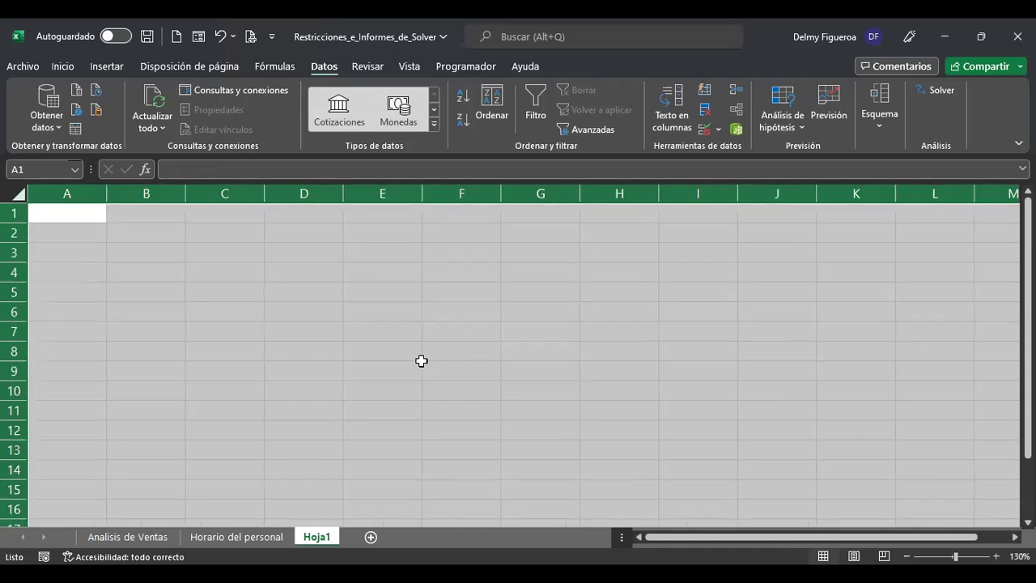
{"action": "key", "text": "ctrl+Home"}
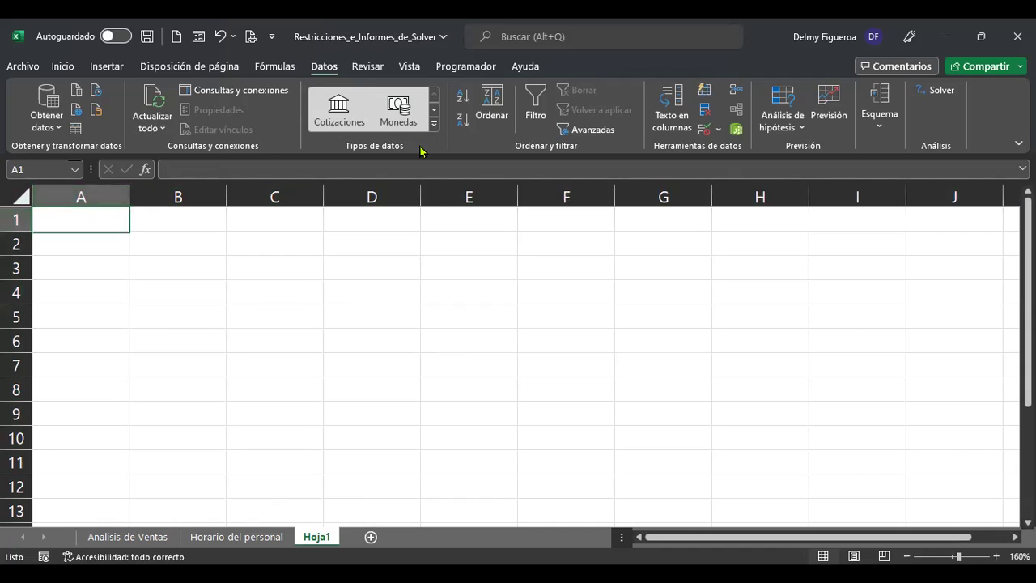
Set the font size of every cell in the new worksheet to 14
{"action": "left_click", "coordinate": [60, 68]}
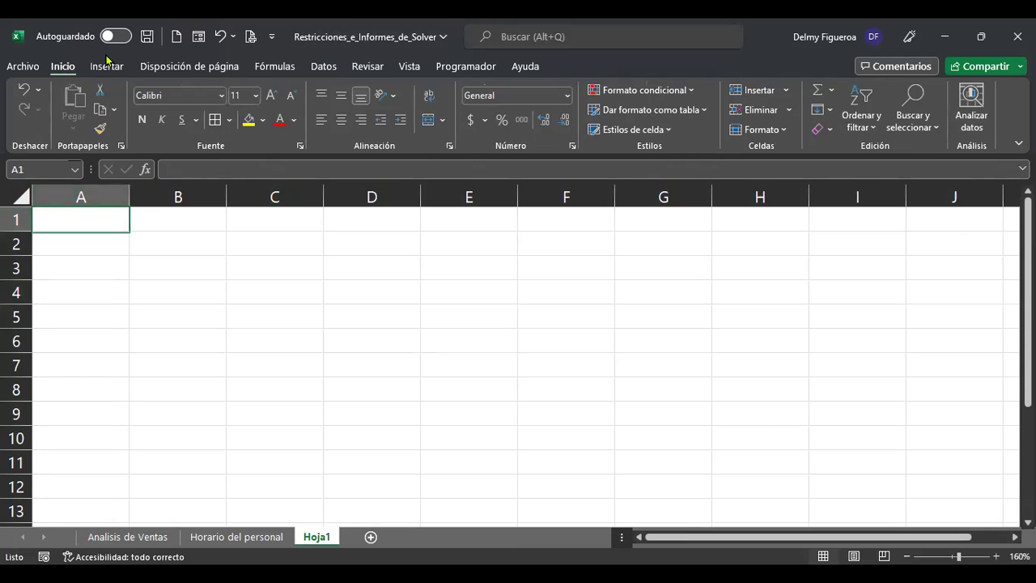
{"action": "left_click", "coordinate": [18, 193]}
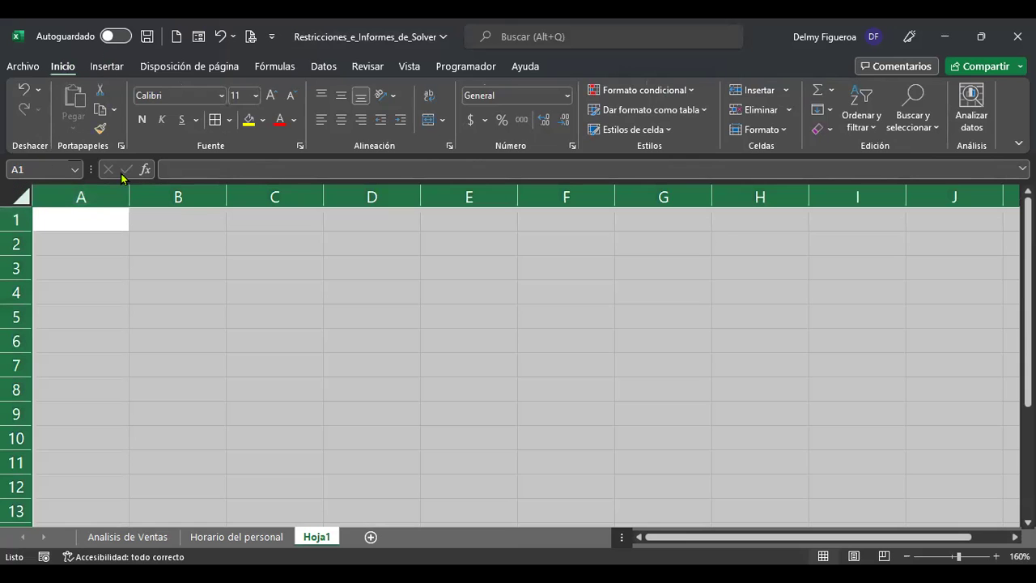
{"action": "left_click", "coordinate": [271, 95]}
{"action": "left_click", "coordinate": [272, 95]}
Enter the heading Función Objetivo in A1
{"action": "left_click", "coordinate": [111, 213]}
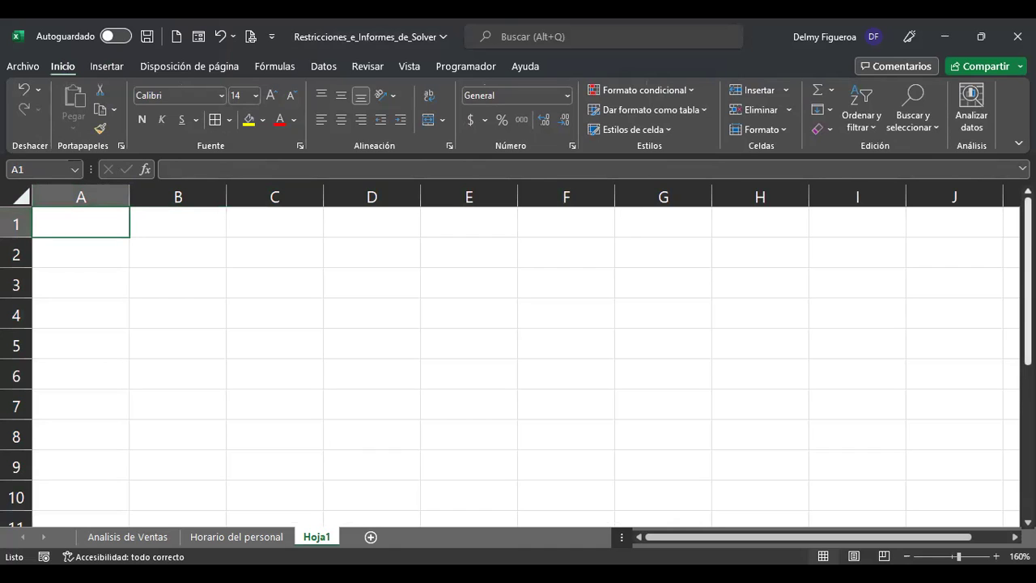
{"action": "type", "text": "Fun"}
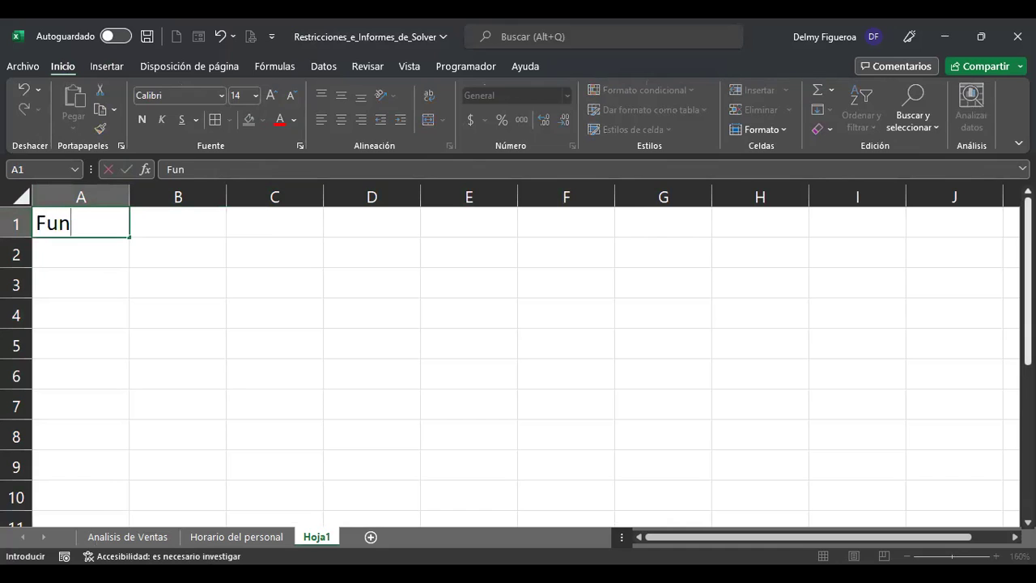
{"action": "type", "text": "ción Objetivo"}
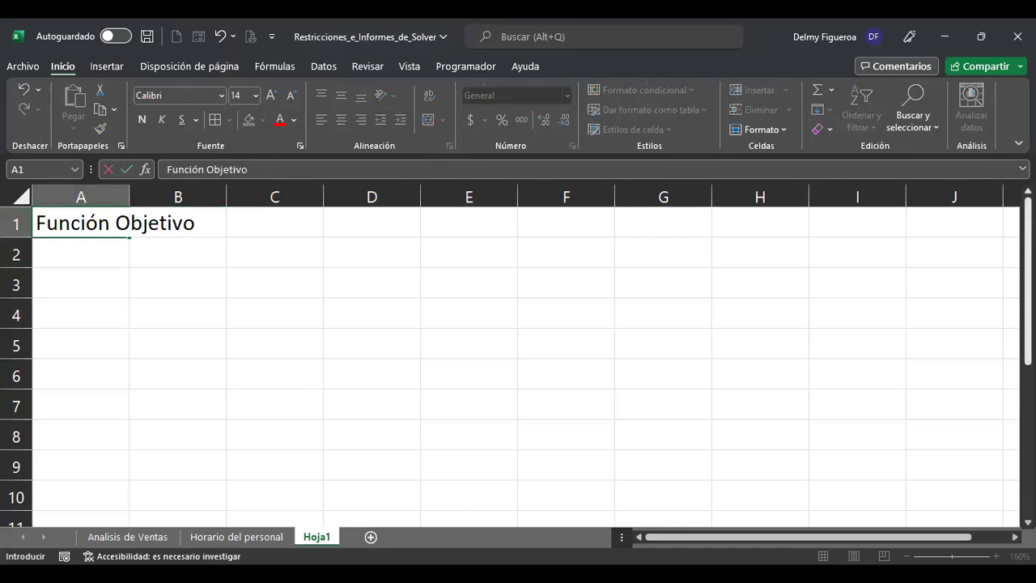
{"action": "key", "text": "Return"}
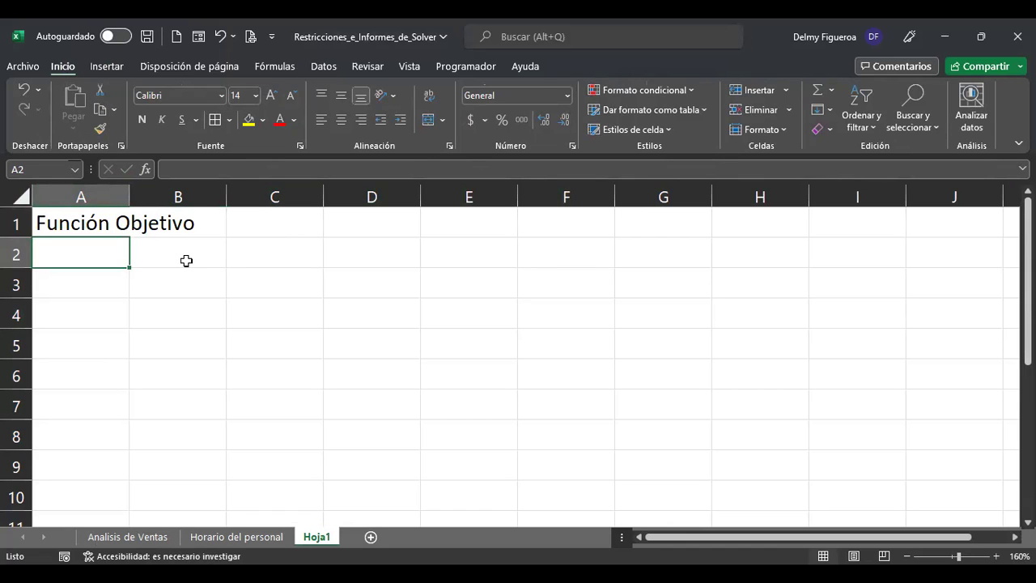
Try the stacked vertical text orientation on A1:A4 and undo it
{"action": "left_click_drag", "start_coordinate": [93, 227], "coordinate": [92, 303]}
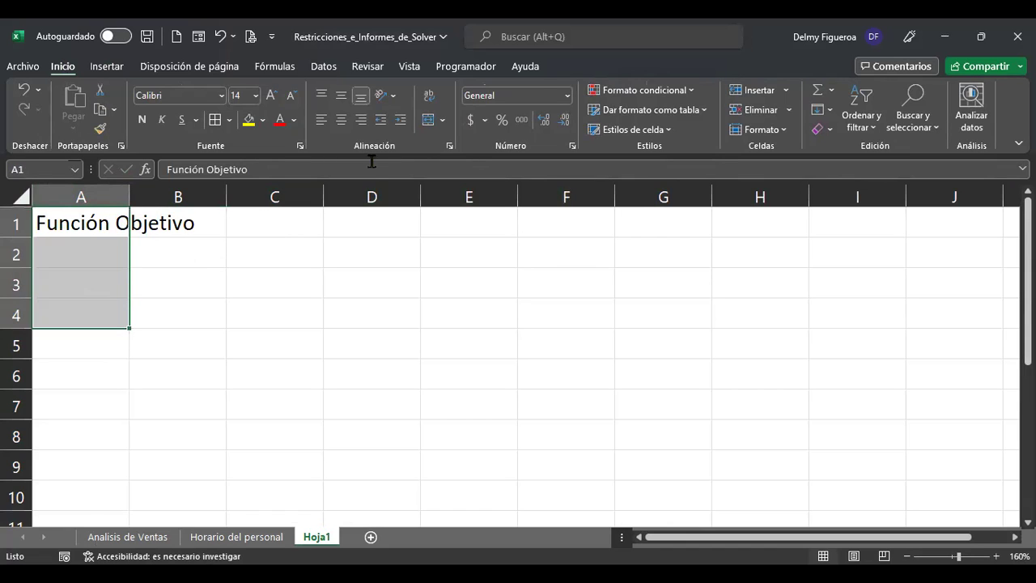
{"action": "left_click", "coordinate": [396, 97]}
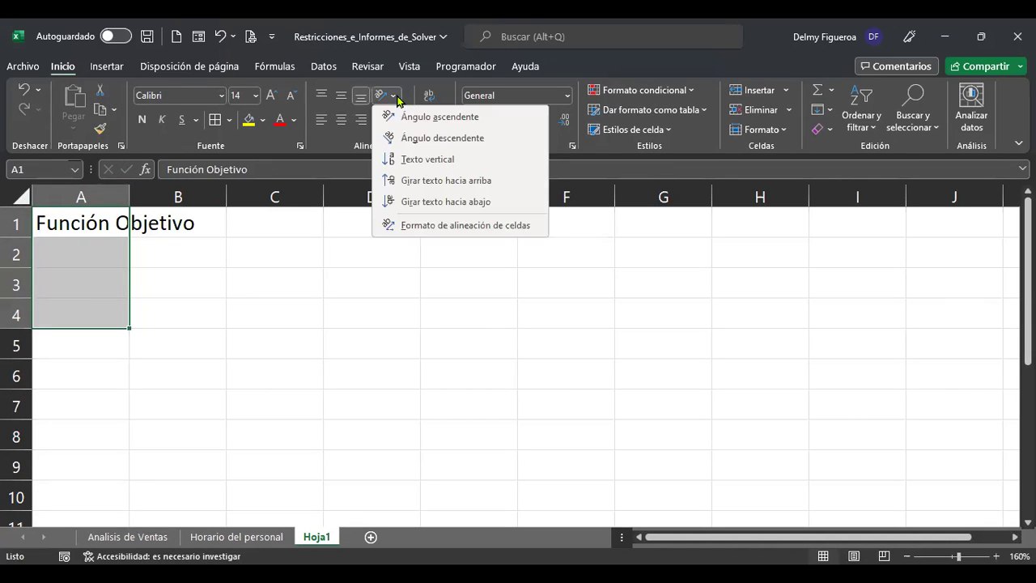
{"action": "left_click", "coordinate": [429, 160]}
{"action": "key", "text": "ctrl+z"}
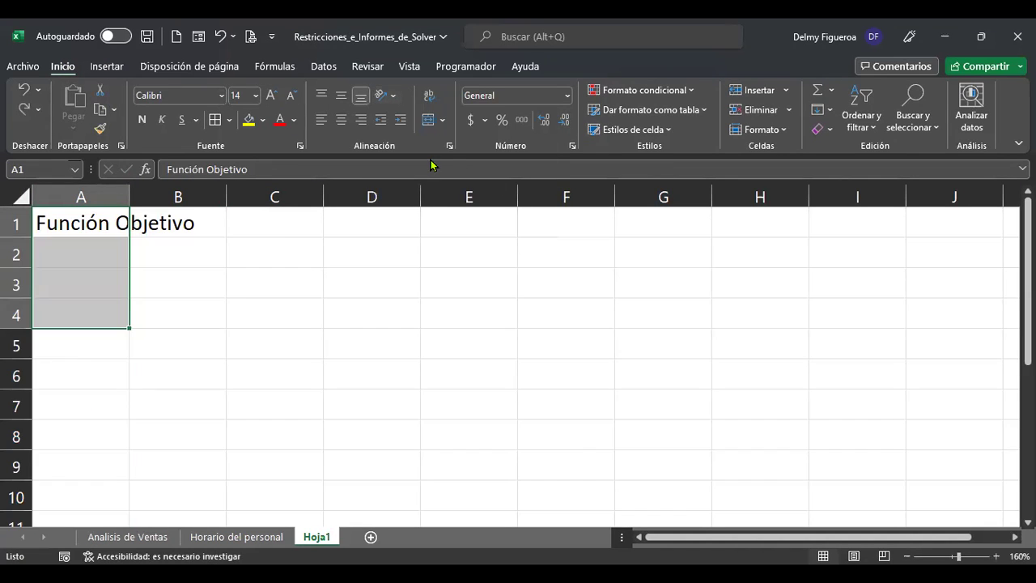
Rotate the text upward in A1:A4, and merge and center the range
{"action": "left_click", "coordinate": [393, 96]}
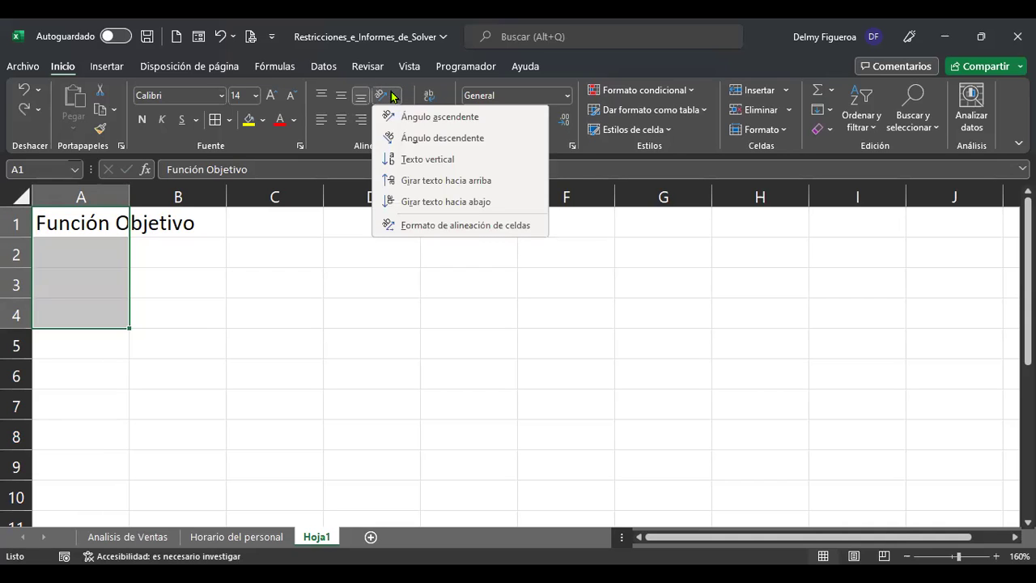
{"action": "left_click", "coordinate": [424, 181]}
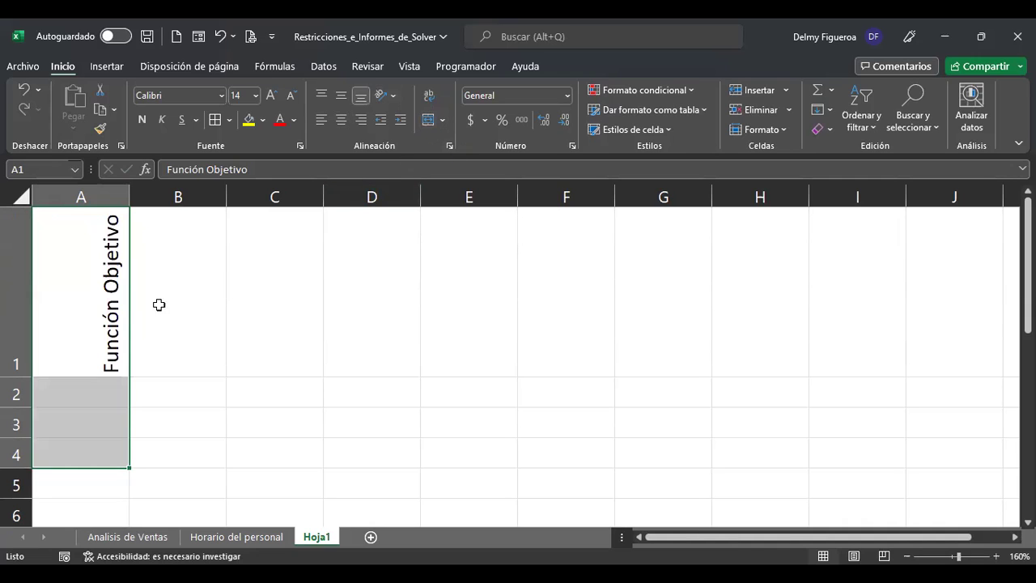
{"action": "left_click", "coordinate": [428, 119]}
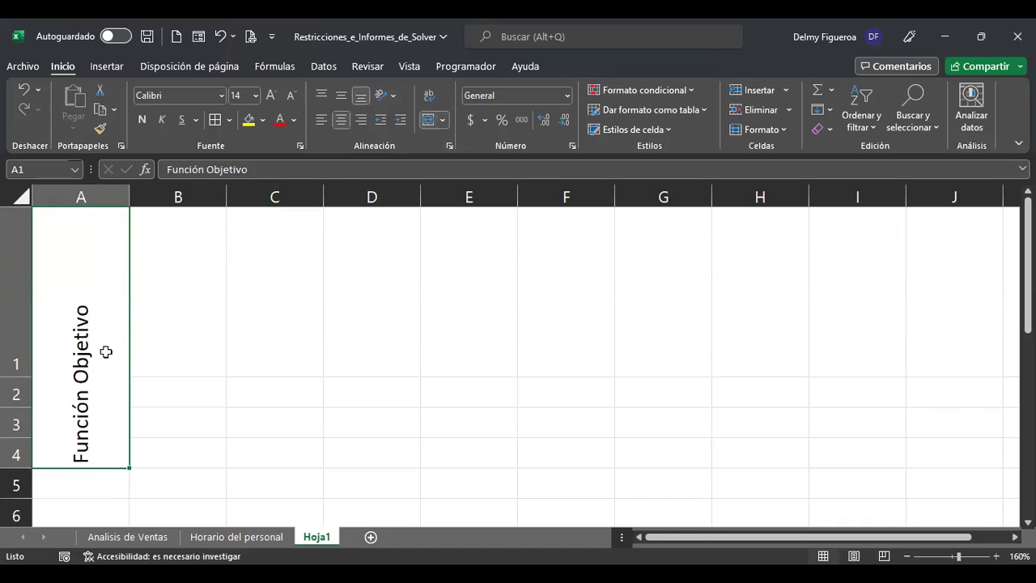
Adjust rows 1 to 4 to one equal height that fits the whole rotated Función Objetivo heading
{"action": "left_click_drag", "start_coordinate": [16, 376], "coordinate": [17, 237]}
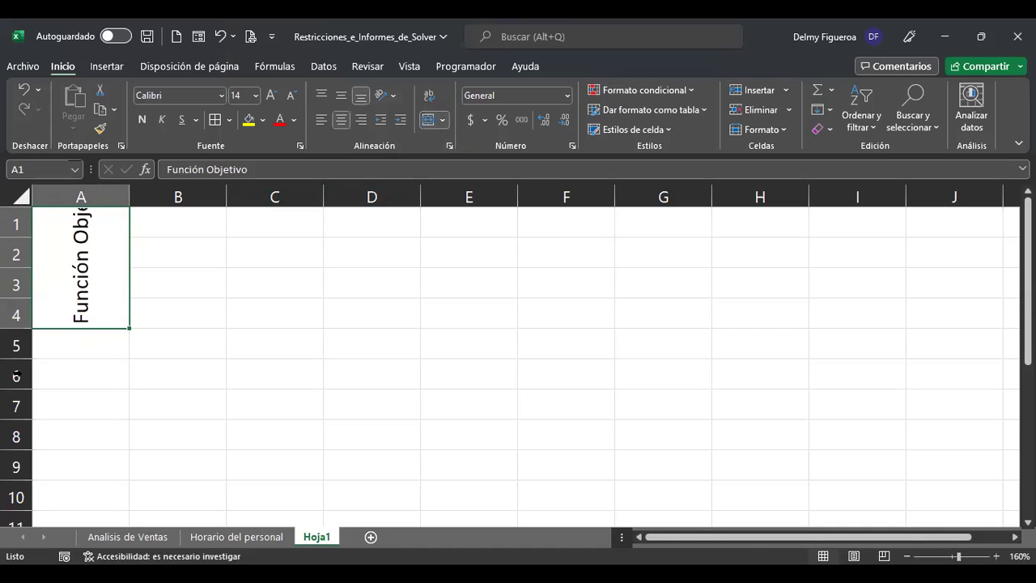
{"action": "left_click_drag", "start_coordinate": [26, 328], "coordinate": [26, 335]}
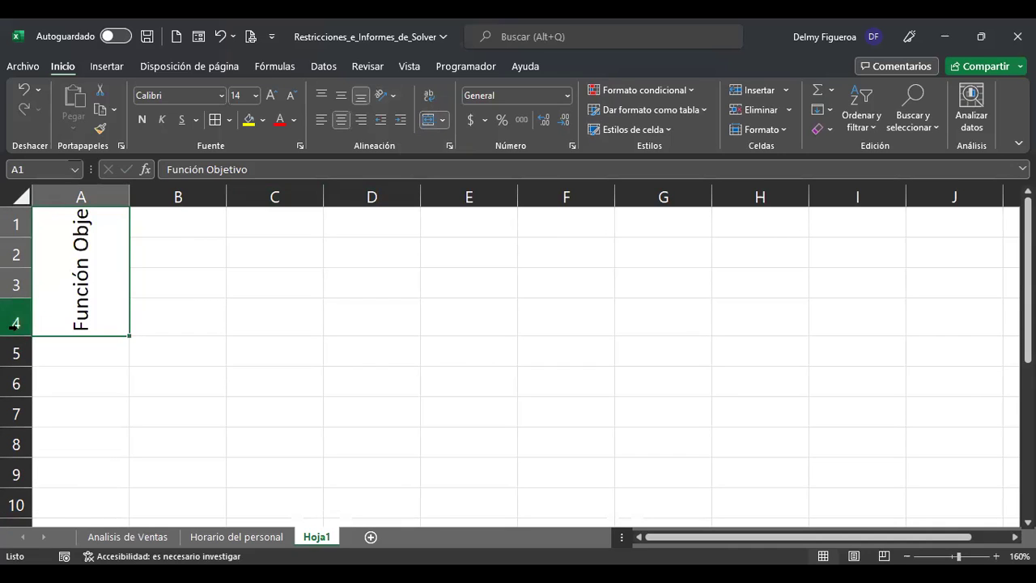
{"action": "left_click_drag", "start_coordinate": [14, 223], "coordinate": [11, 303]}
{"action": "mouse_move", "coordinate": [12, 262]}
{"action": "left_mouse_down"}
{"action": "mouse_move", "coordinate": [13, 238]}
{"action": "mouse_move", "coordinate": [17, 245]}
{"action": "left_mouse_up"}
{"action": "left_click", "coordinate": [195, 231]}
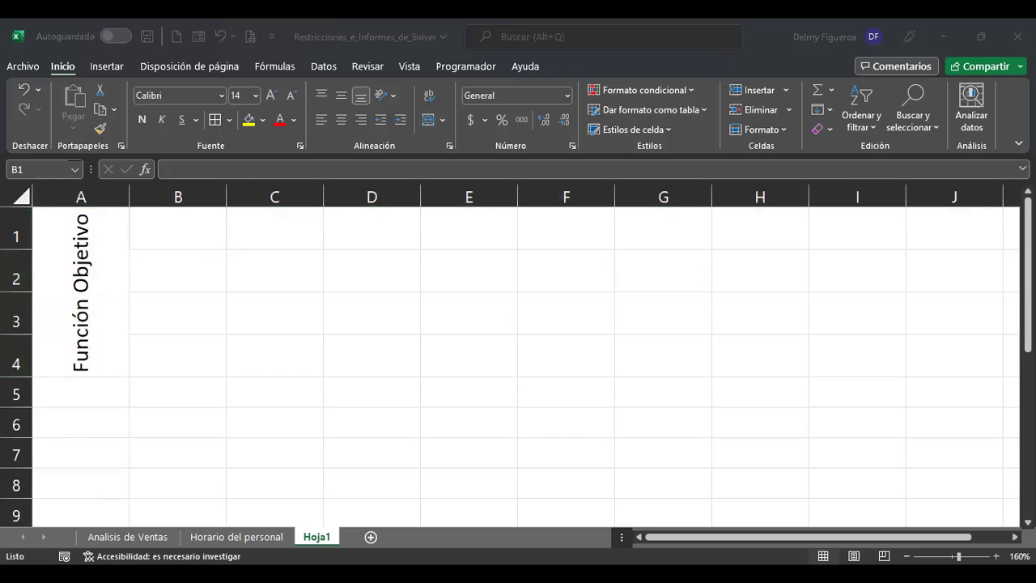
Enter the column headings Camisas in C1 and Pantalones in D1, and autofit the width of column D
{"action": "left_click", "coordinate": [285, 231]}
{"action": "type", "text": "Camisas"}
{"action": "key", "text": "Return"}
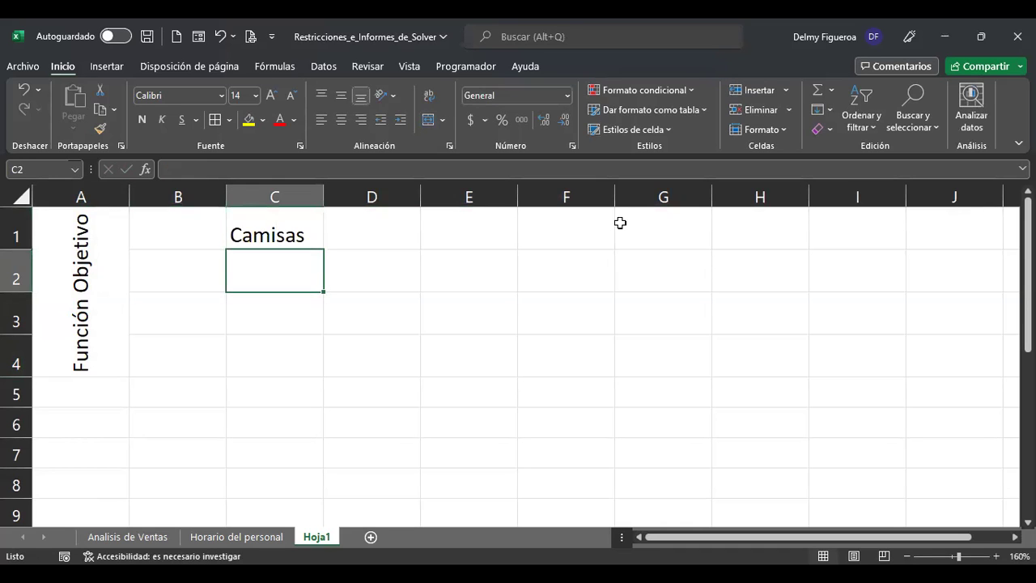
{"action": "key", "text": "Up"}
{"action": "key", "text": "Right"}
{"action": "type", "text": "Pantalones"}
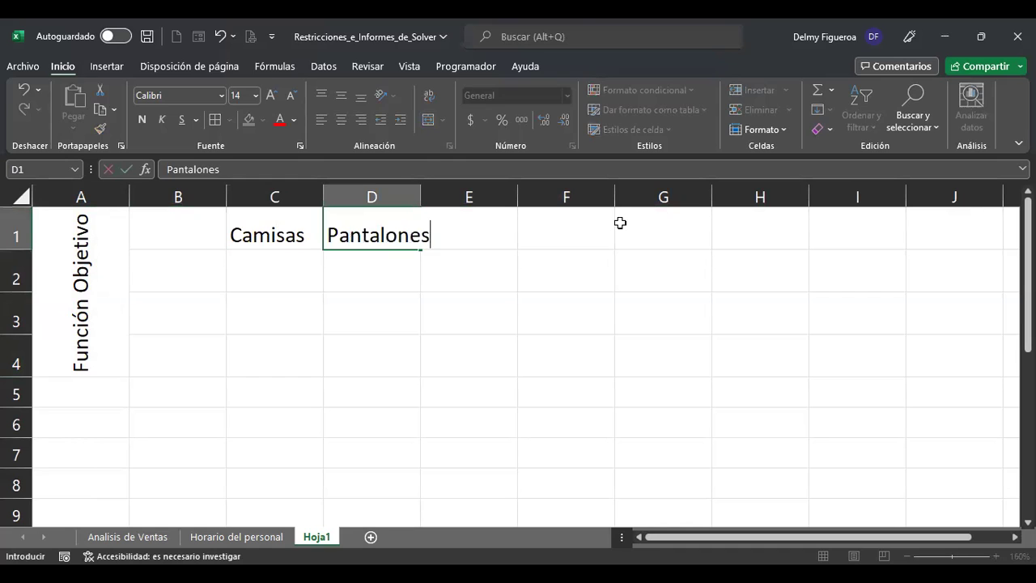
{"action": "key", "text": "Return"}
{"action": "double_click", "coordinate": [420, 197]}
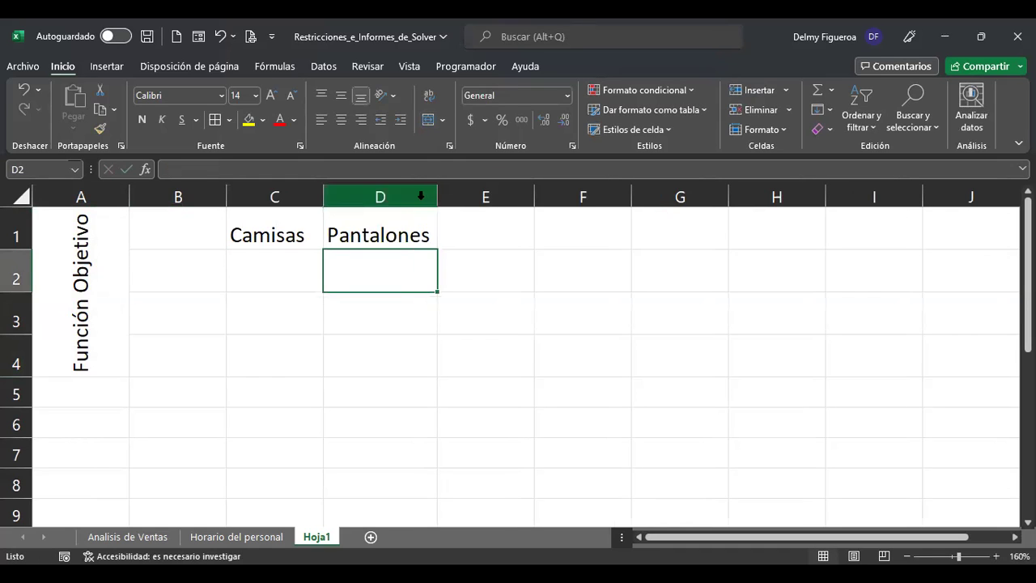
Enter the column heading Shorts in E1
{"action": "left_click", "coordinate": [479, 225]}
{"action": "type", "text": "Shorts"}
{"action": "key", "text": "Return"}
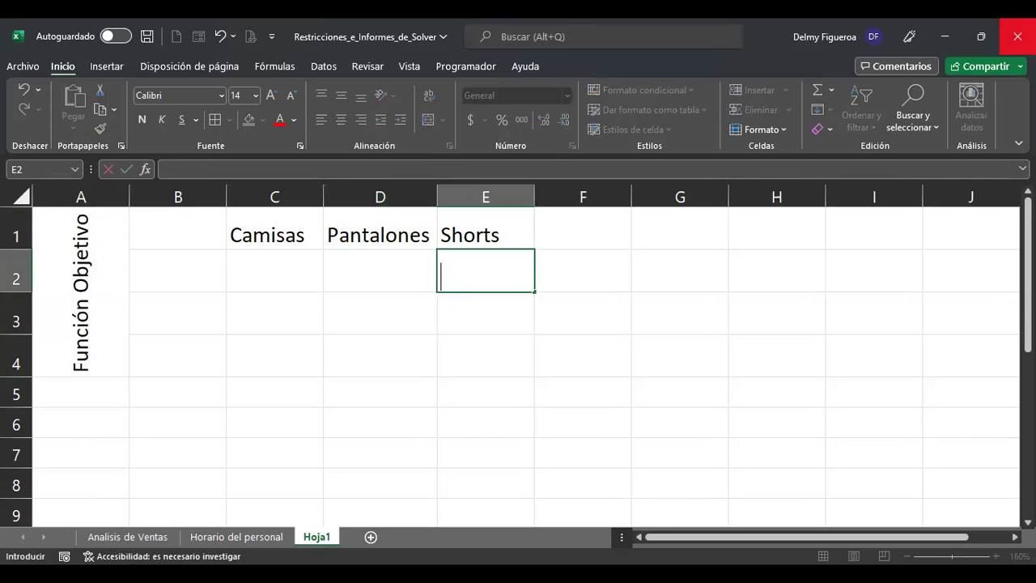
{"action": "key", "text": "Escape"}
{"action": "key", "text": "Up"}
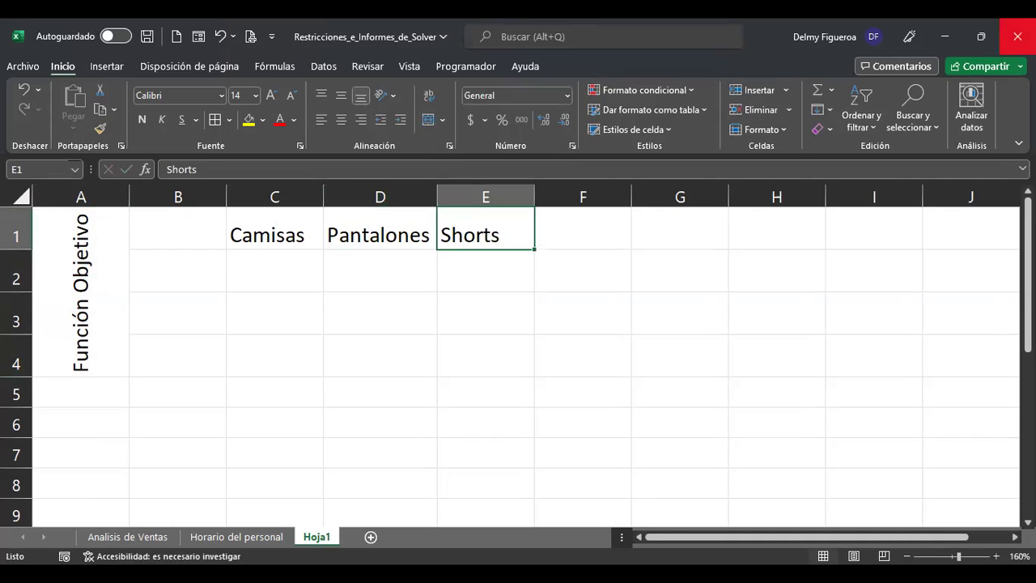
{"action": "left_click", "coordinate": [1018, 36]}
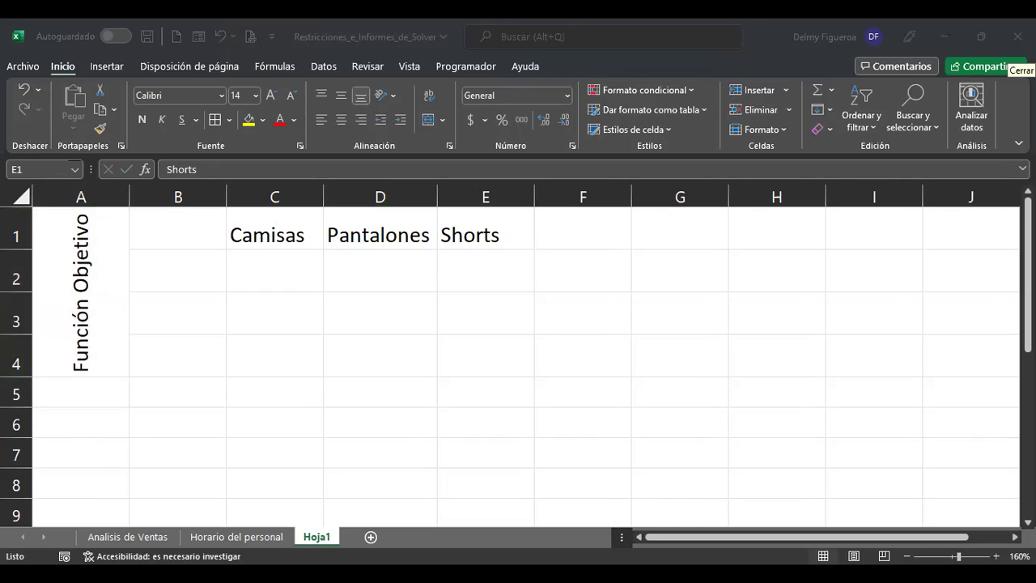
Enter the row label Variables in B2
{"action": "key", "text": "Left"}
{"action": "key", "text": "Left"}
{"action": "key", "text": "Down"}
{"action": "key", "text": "Left"}
{"action": "type", "text": "Variables"}
{"action": "key", "text": "Return"}
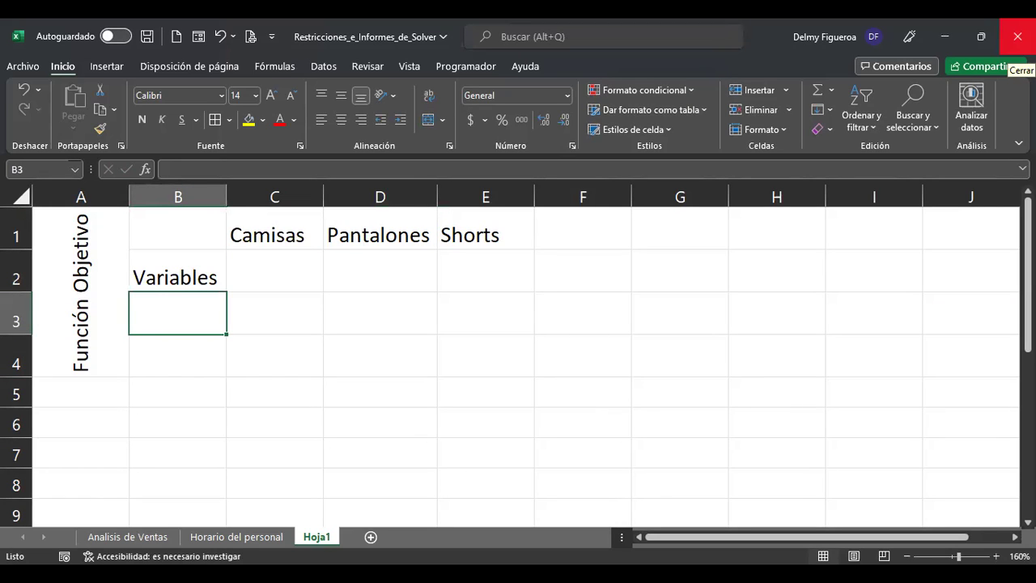
Fill the variable cells C2:E2 with a light gold theme color
{"action": "left_click", "coordinate": [178, 271]}
{"action": "left_click", "coordinate": [274, 271]}
{"action": "left_click_drag", "start_coordinate": [274, 271], "coordinate": [486, 271]}
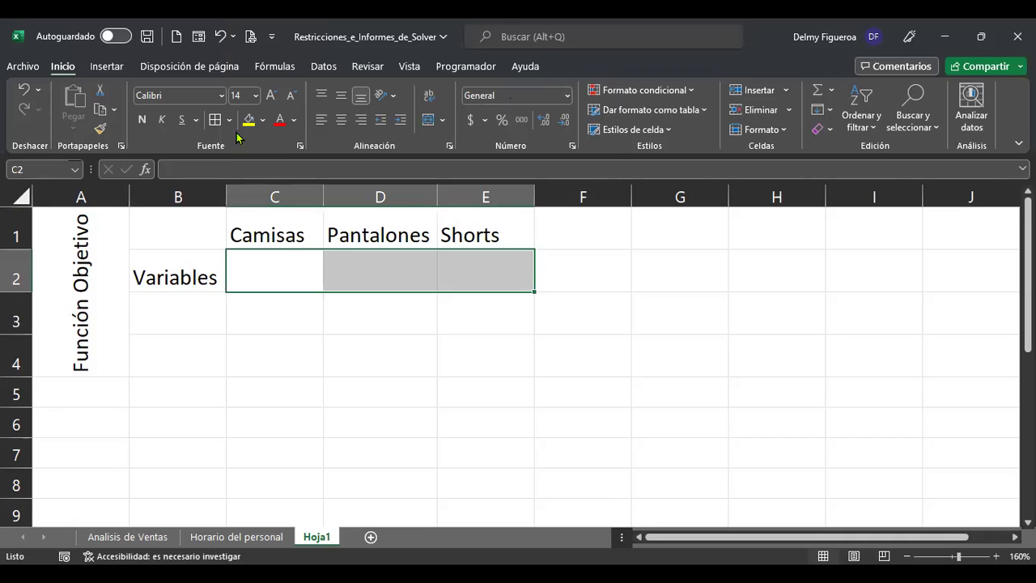
{"action": "left_click", "coordinate": [263, 120]}
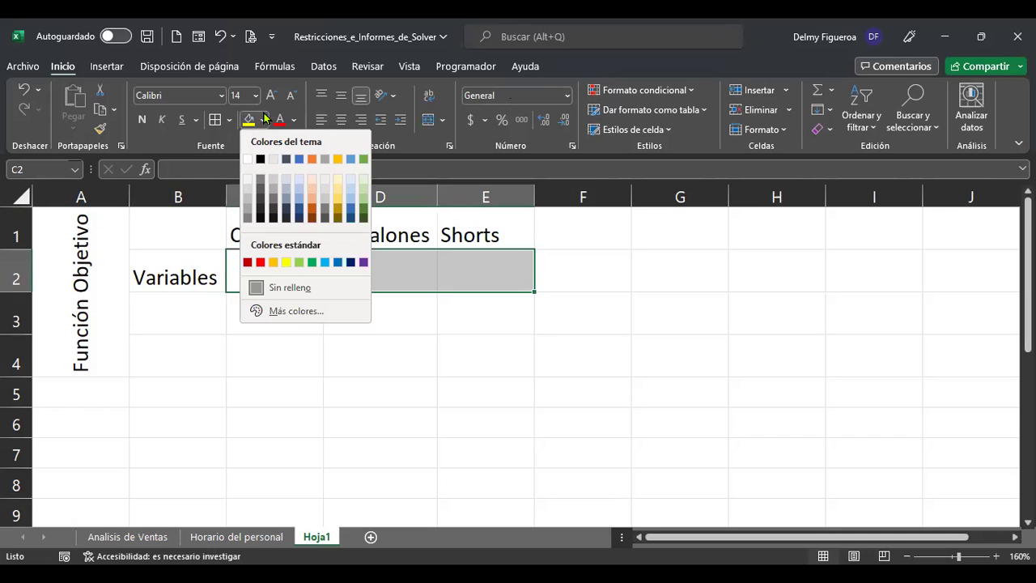
{"action": "left_click", "coordinate": [338, 195]}
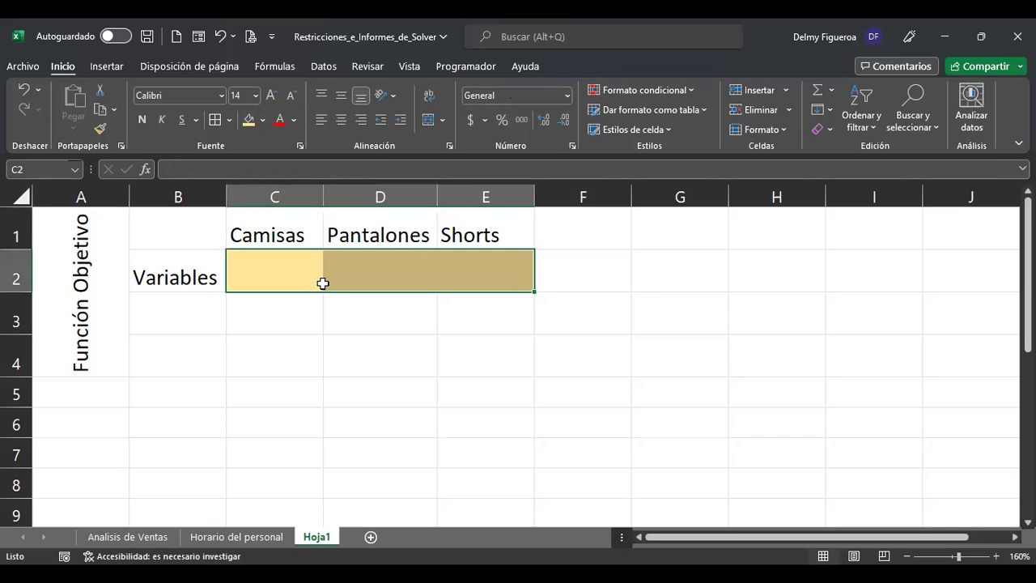
Label B3 Utilidad and enter the profits 10 for Camisas, 23 for Pantalones and 10 for Shorts in C3:E3
{"action": "left_click", "coordinate": [186, 309]}
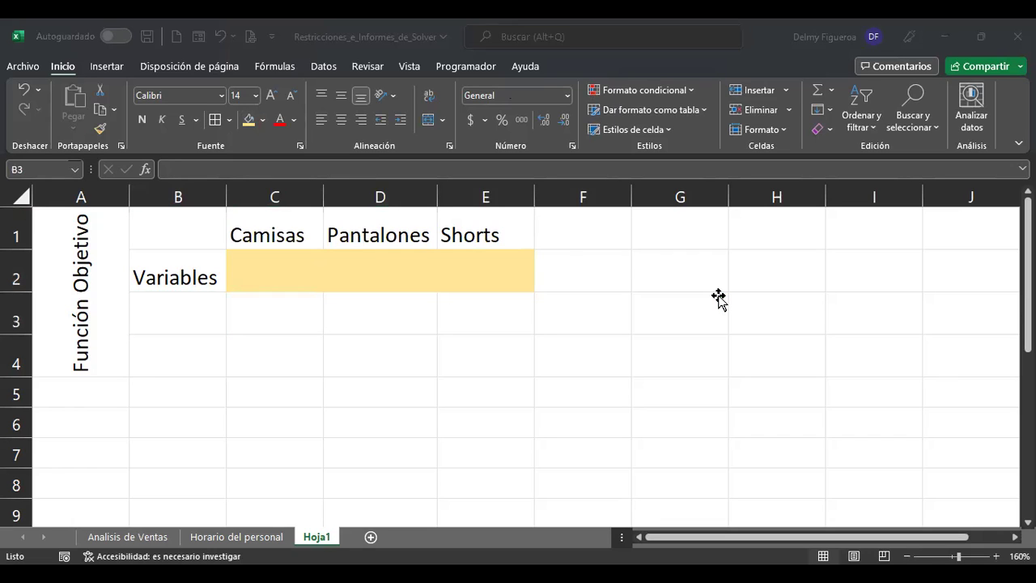
{"action": "type", "text": "Utilidad"}
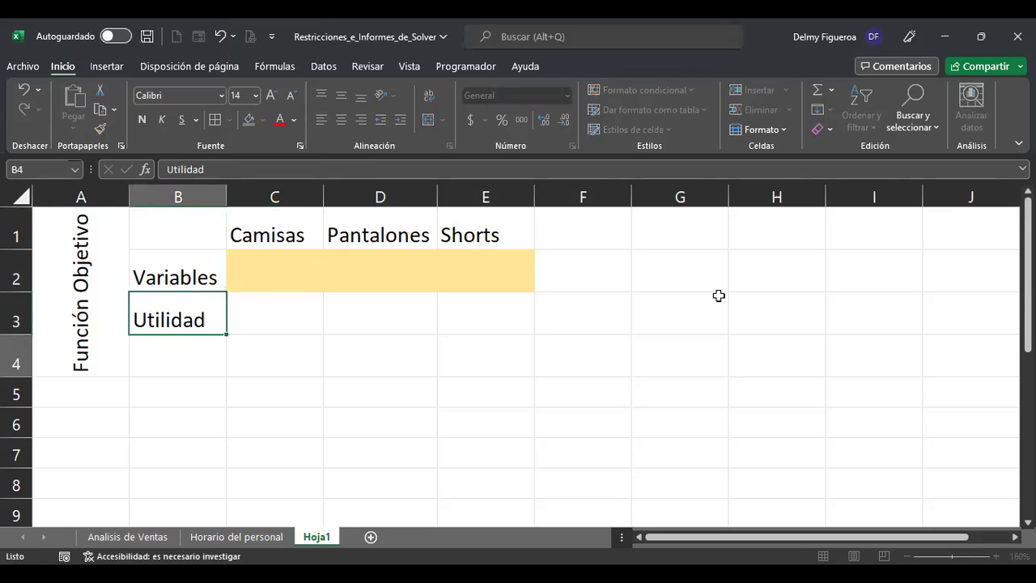
{"action": "key", "text": "Tab"}
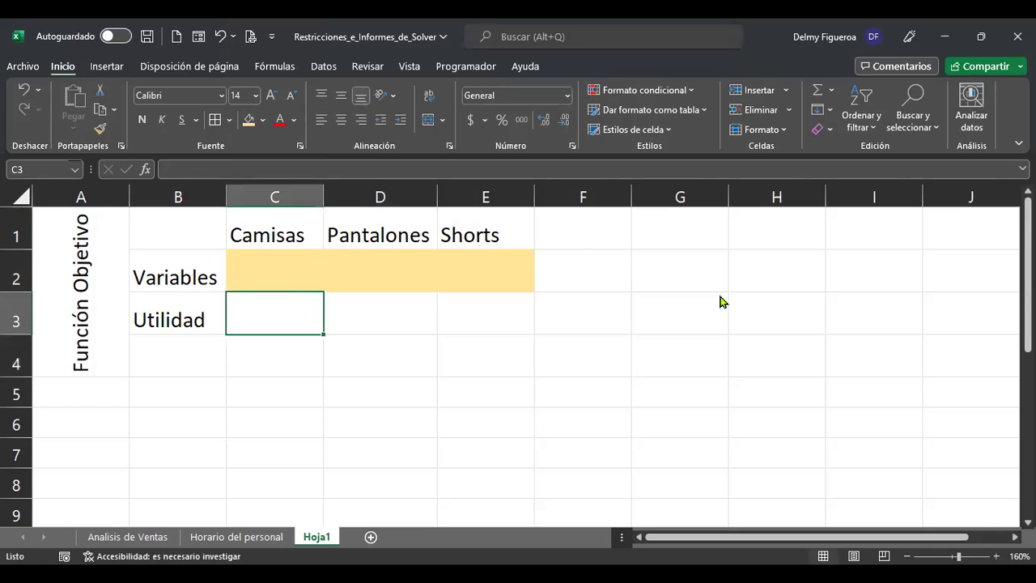
{"action": "type", "text": "10"}
{"action": "key", "text": "Tab"}
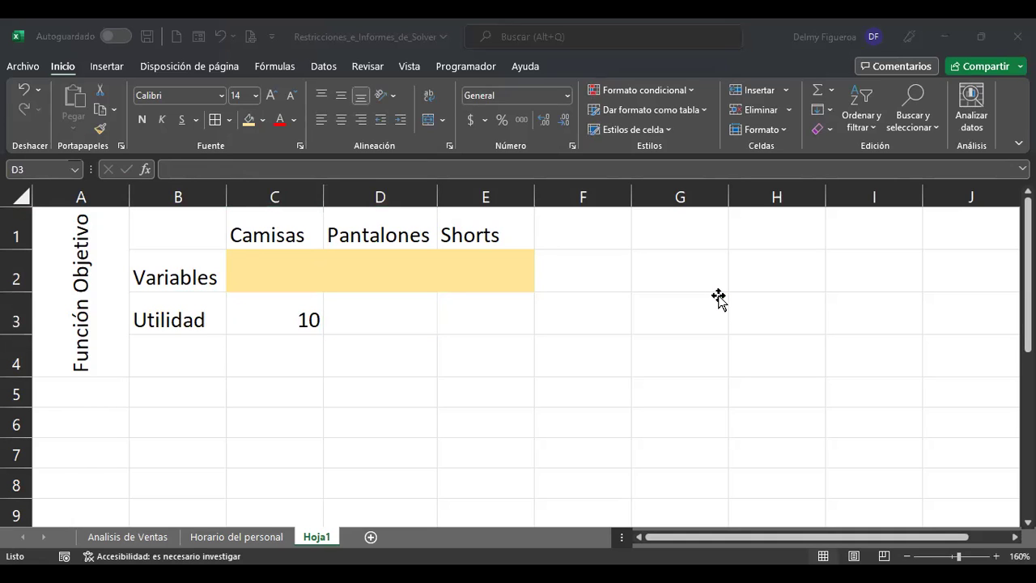
{"action": "type", "text": "23"}
{"action": "key", "text": "Tab"}
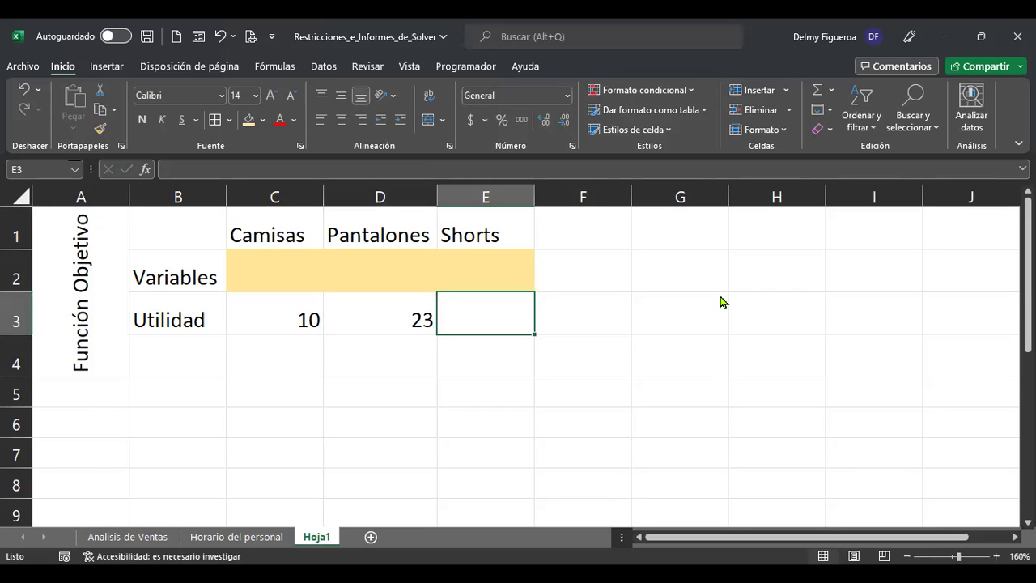
{"action": "type", "text": "10"}
{"action": "key", "text": "ctrl+Return"}
Format the profit values in C3:E3 with the dollar accounting number format
{"action": "key", "text": "shift+Left"}
{"action": "key", "text": "shift+Left"}
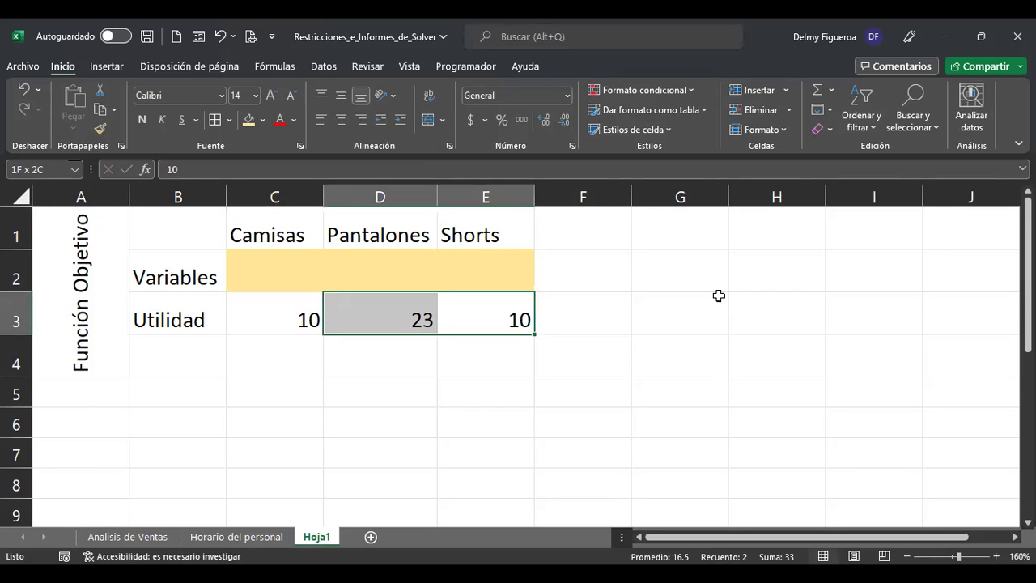
{"action": "left_click", "coordinate": [468, 118]}
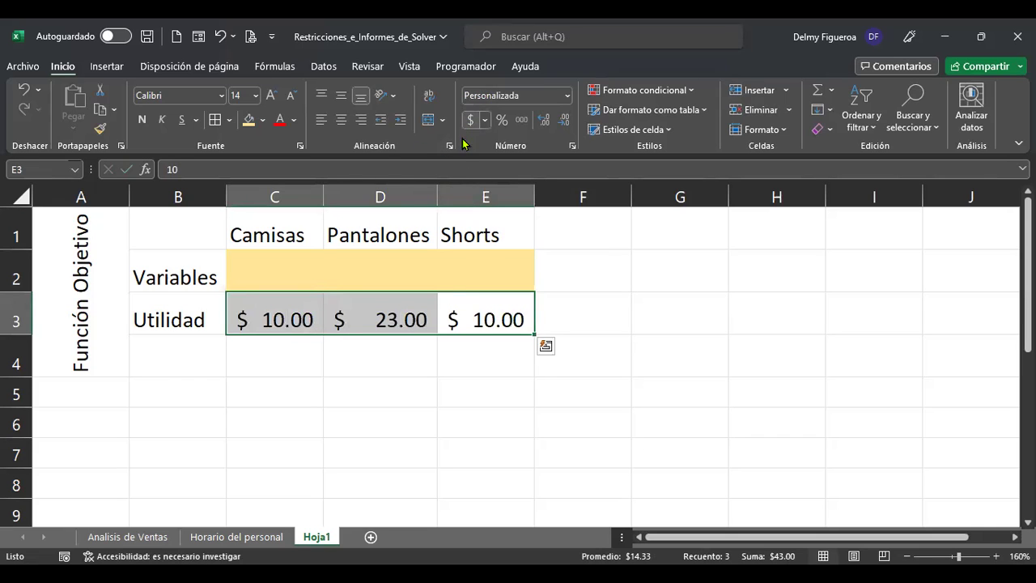
Enter the section label Restricciones in A7
{"action": "left_click", "coordinate": [210, 349]}
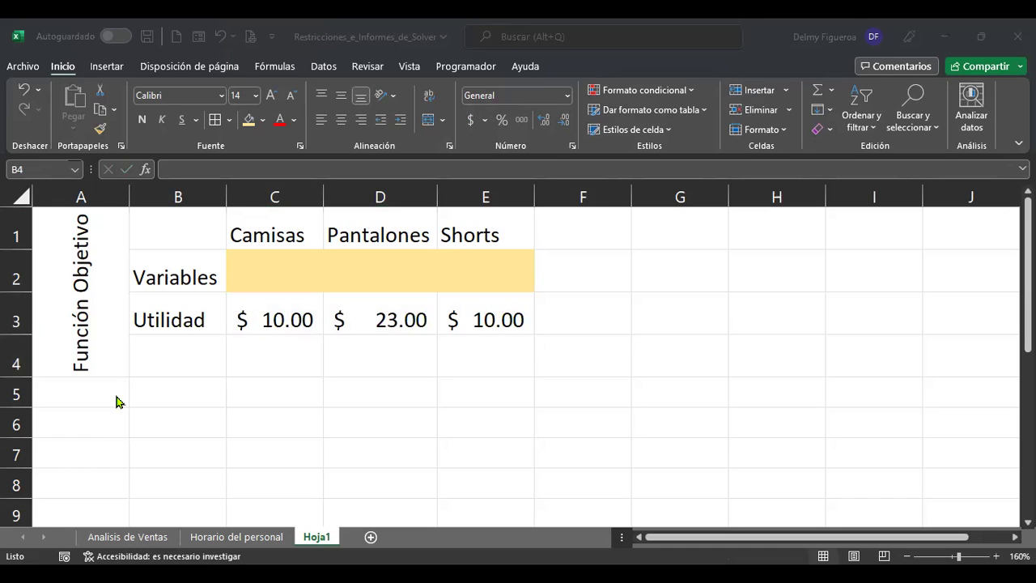
{"action": "left_click", "coordinate": [105, 454]}
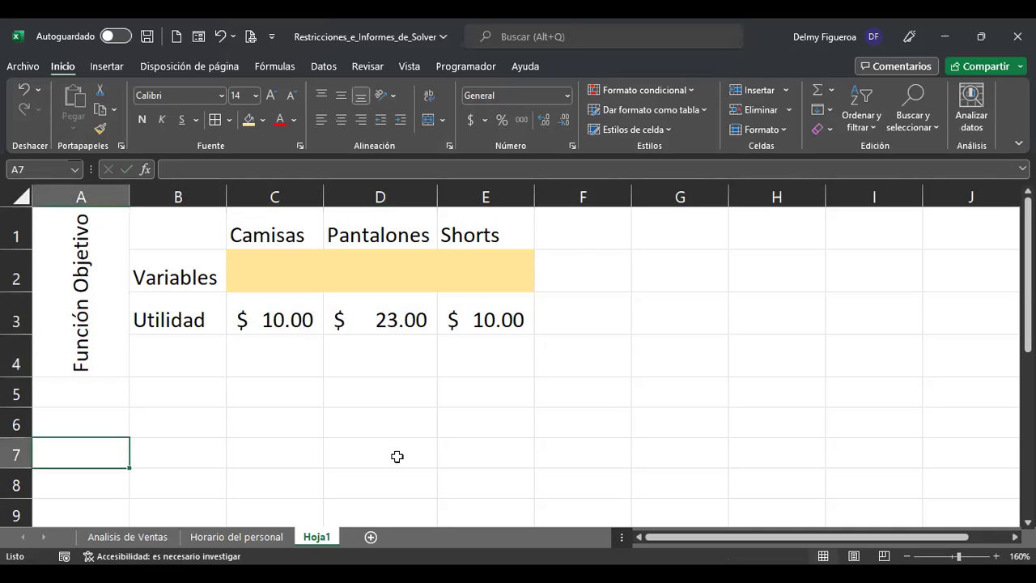
{"action": "type", "text": "Restricciones"}
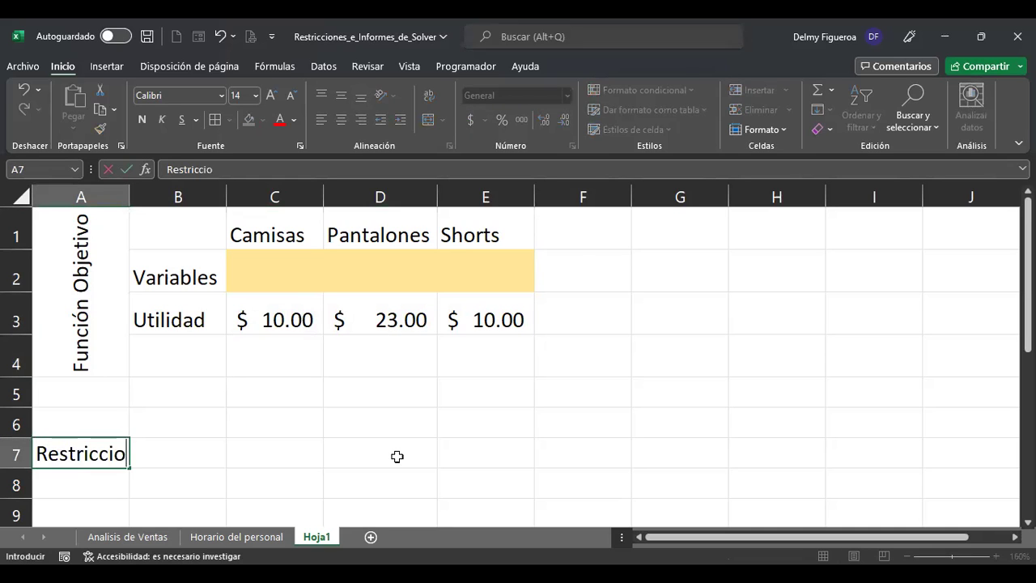
{"action": "key", "text": "Return"}
Merge and center A7:A10 with its label rotated upward, and make row 10 slightly taller to fit the text
{"action": "scroll", "coordinate": [374, 455], "scroll_direction": "down", "scroll_amount": 1}
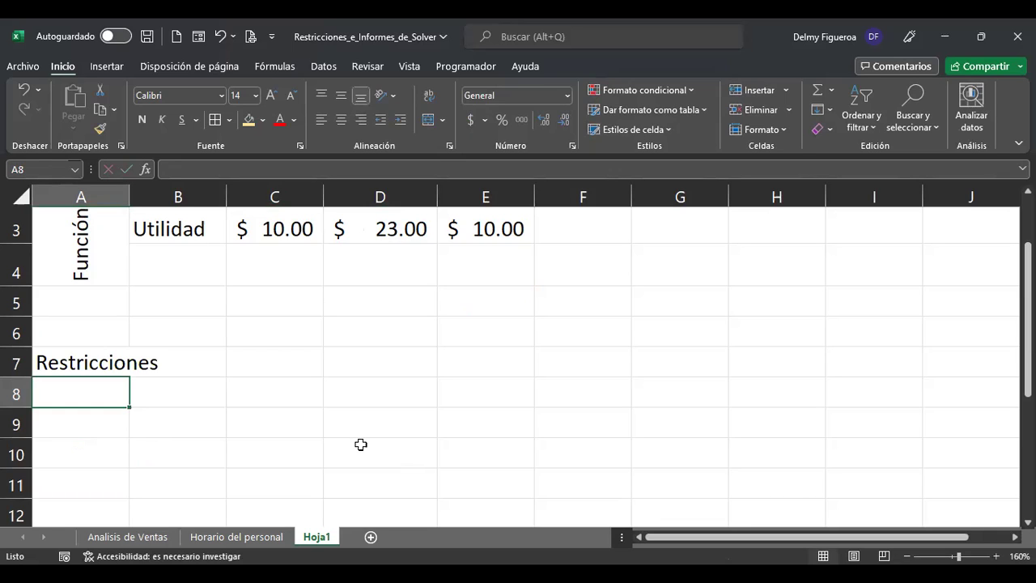
{"action": "left_click_drag", "start_coordinate": [81, 362], "coordinate": [89, 453]}
{"action": "left_click", "coordinate": [427, 120]}
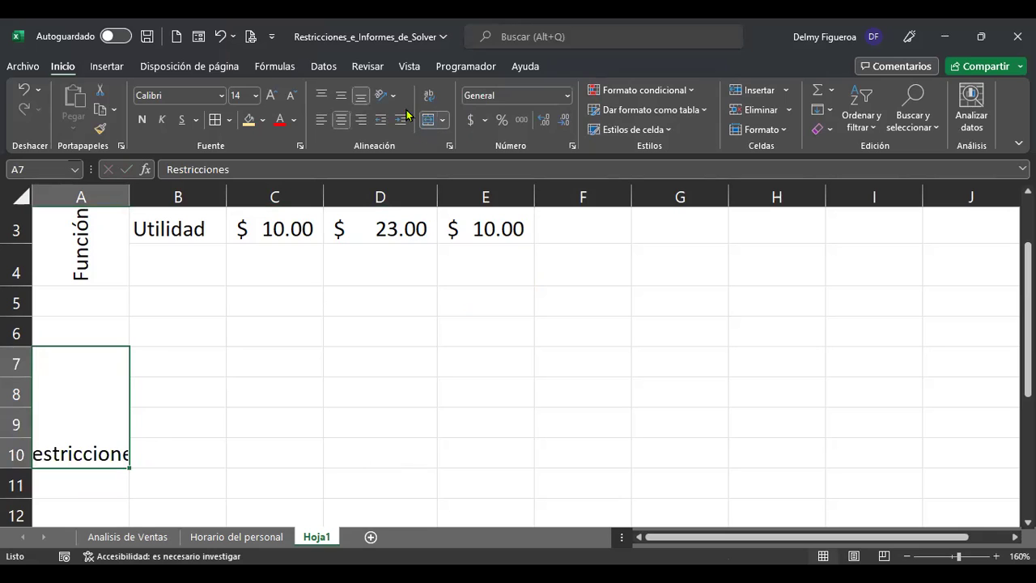
{"action": "left_click", "coordinate": [394, 96]}
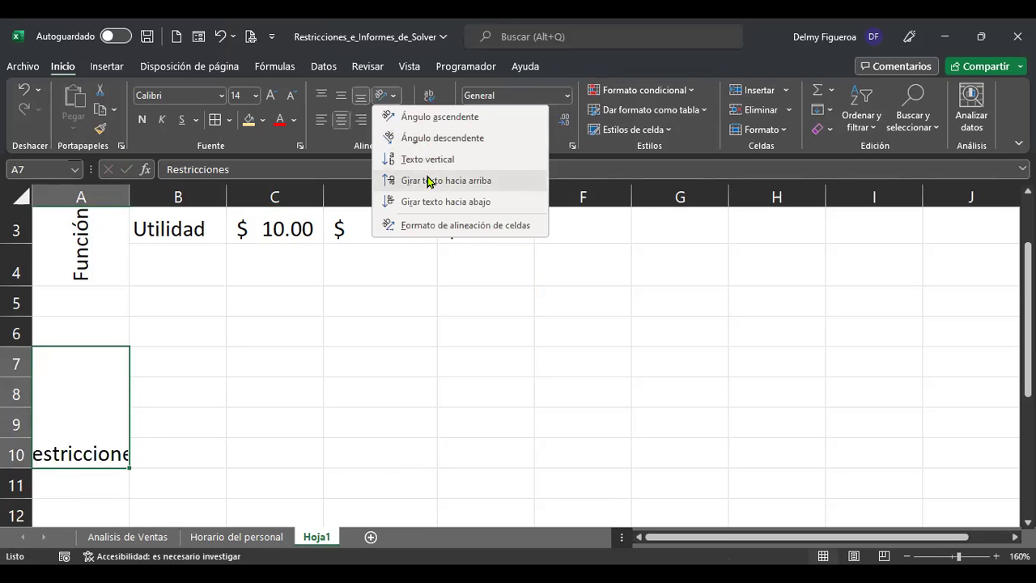
{"action": "left_click", "coordinate": [427, 180]}
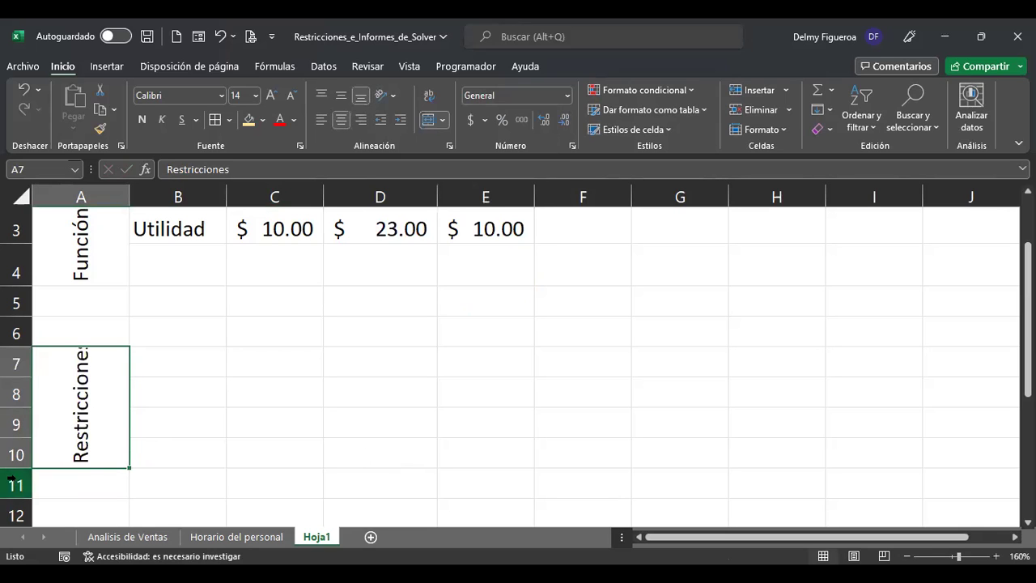
{"action": "left_click_drag", "start_coordinate": [13, 468], "coordinate": [13, 474]}
Enter the heading Tiempo / Material in B7 and autofit column B's width
{"action": "left_click", "coordinate": [203, 359]}
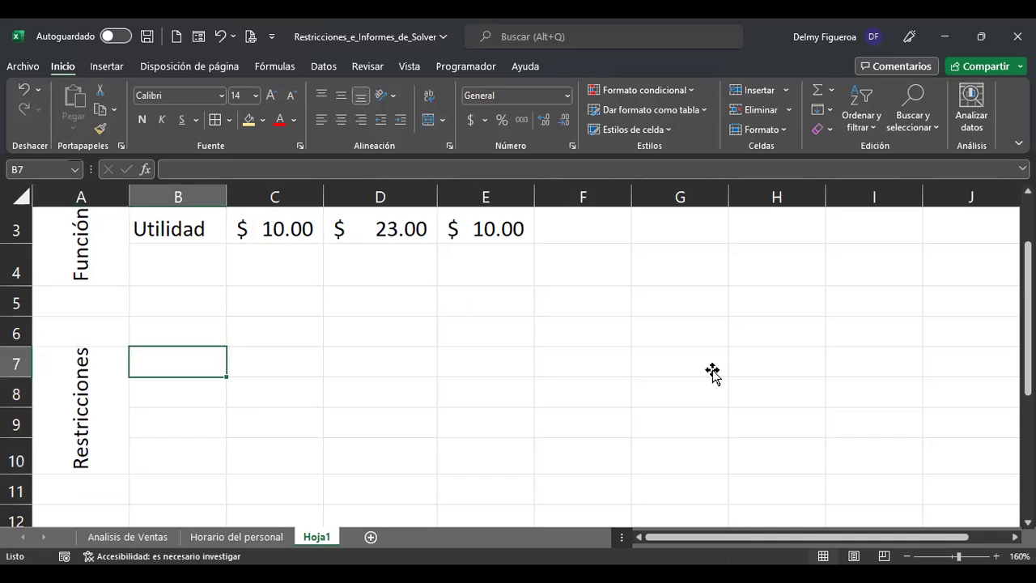
{"action": "type", "text": "Tie"}
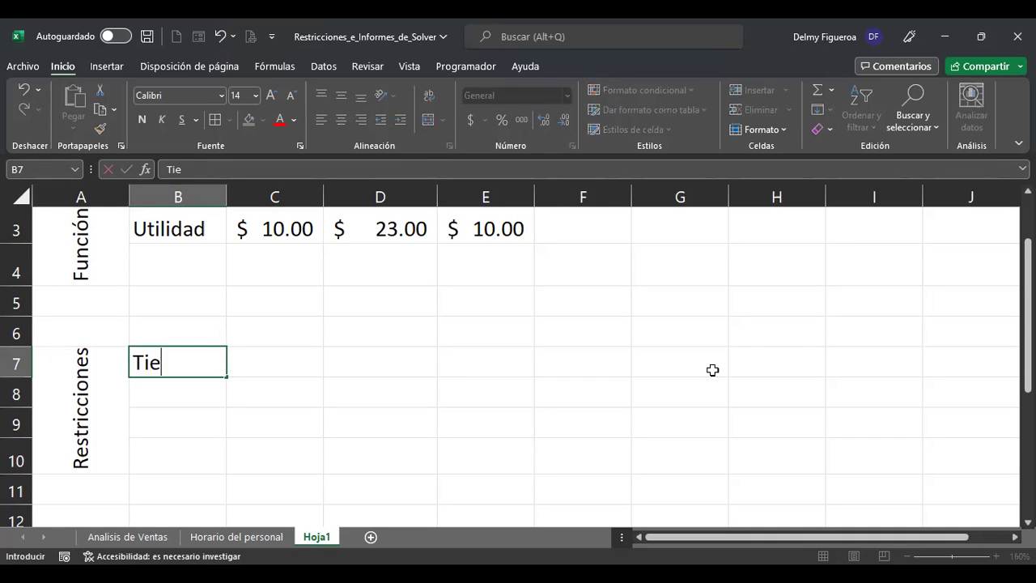
{"action": "type", "text": "mpo / Material"}
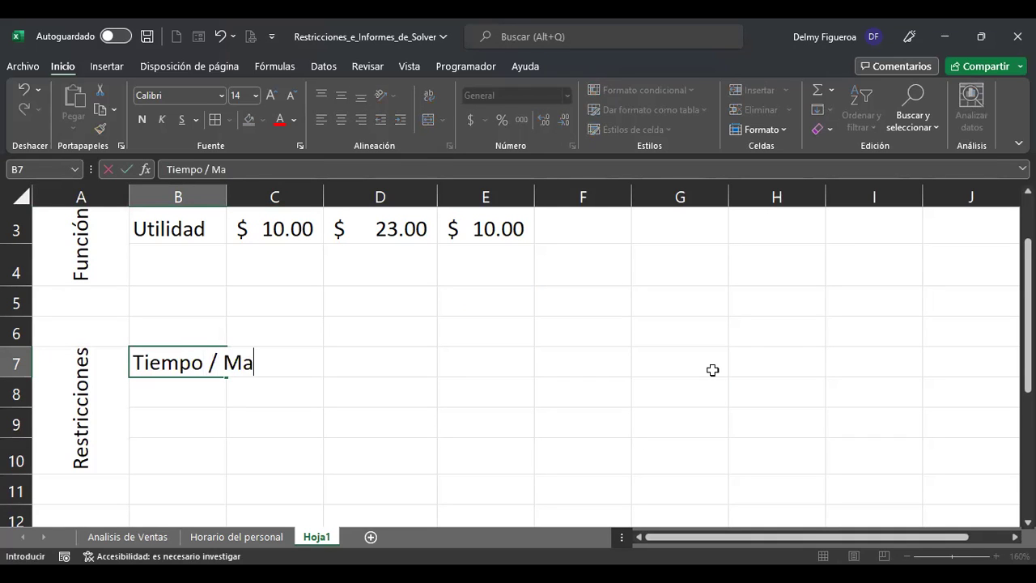
{"action": "key", "text": "Return"}
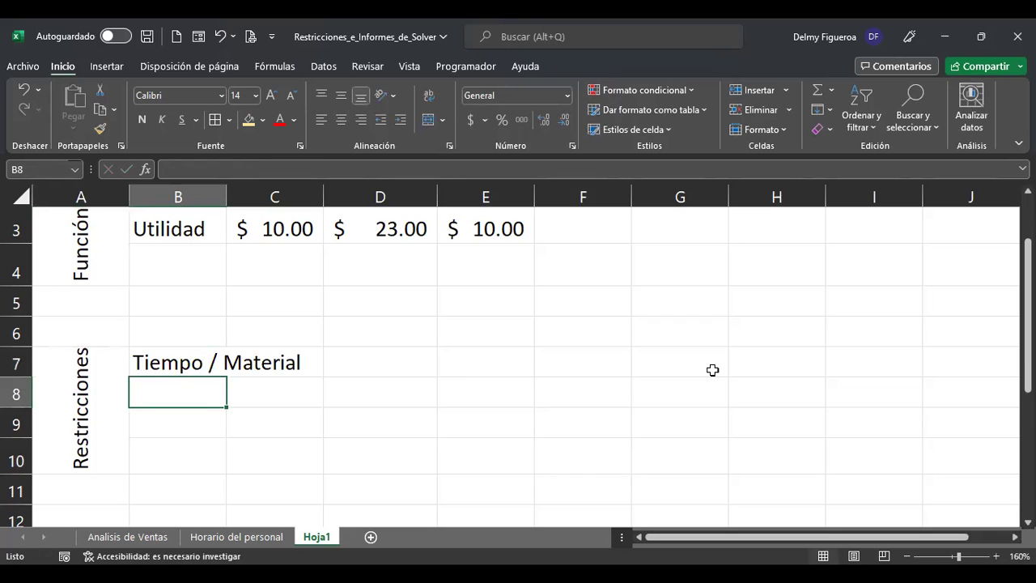
{"action": "double_click", "coordinate": [227, 194]}
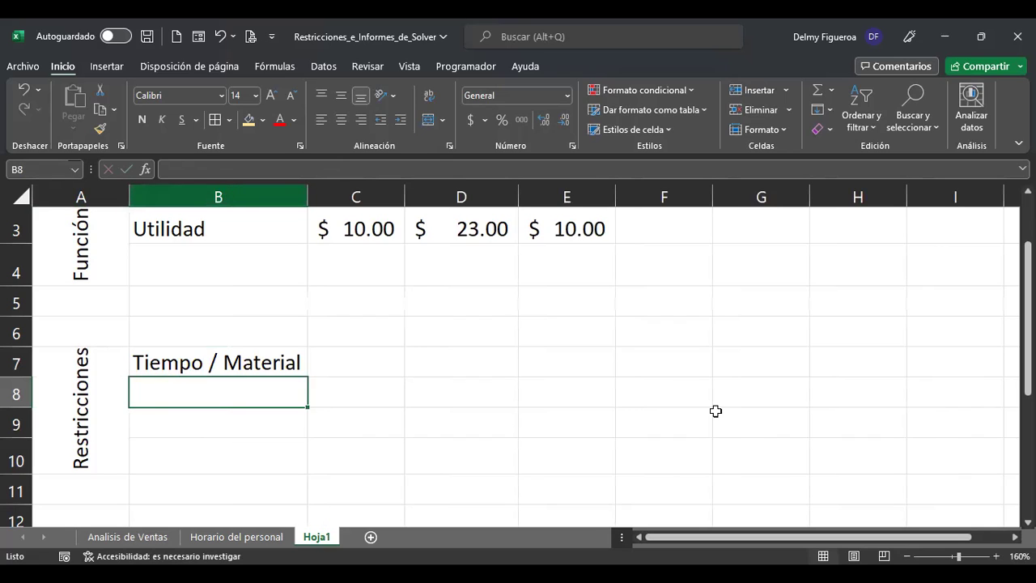
Enter the row label Departamento A (h) in B8 and widen column B to fit it
{"action": "type", "text": "Departamento A ("}
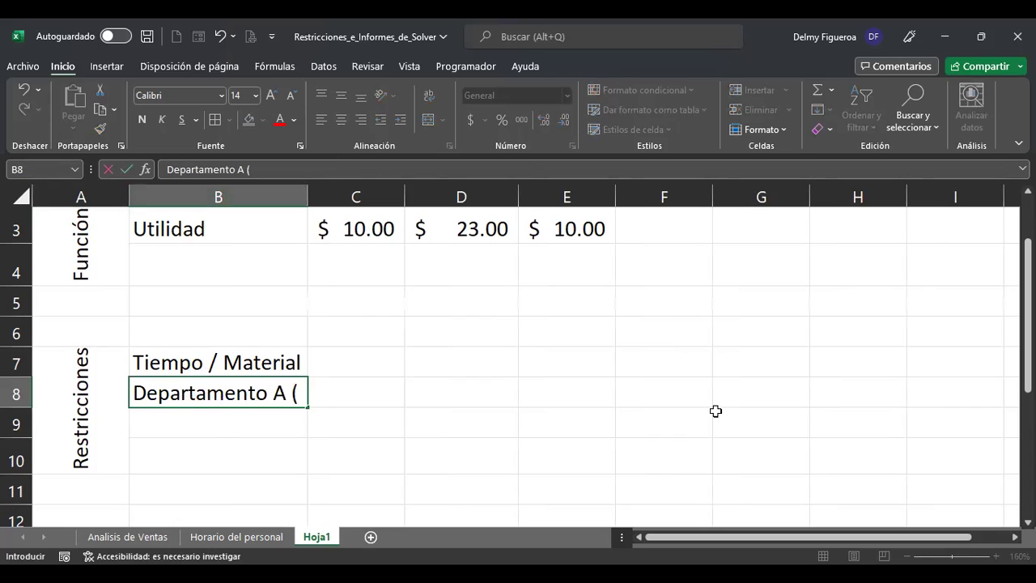
{"action": "type", "text": "h)"}
{"action": "key", "text": "Return"}
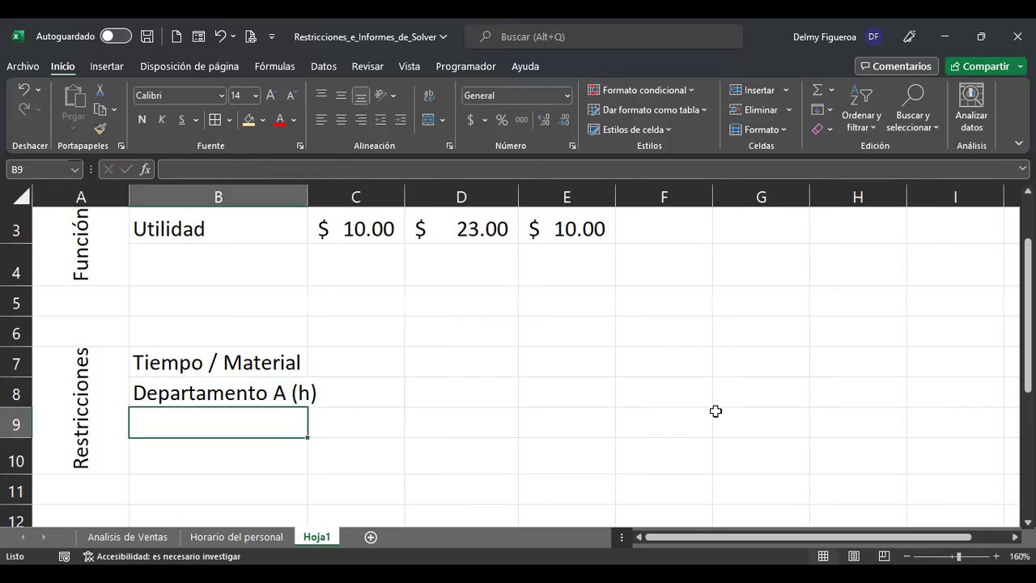
{"action": "left_click_drag", "start_coordinate": [308, 195], "coordinate": [328, 194]}
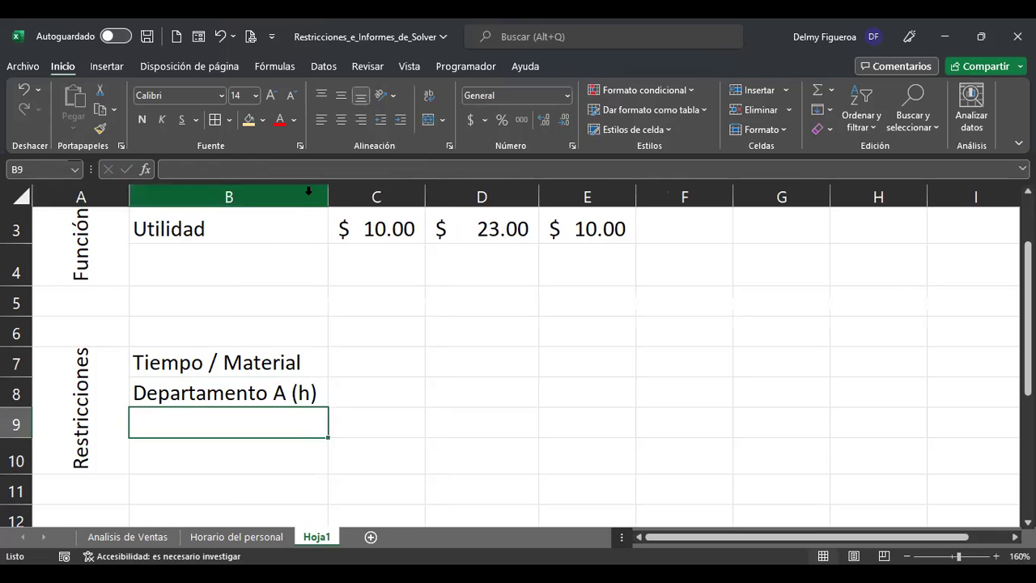
Copy the B8 label into B9, edit it to Departamento B (h), and enter Material (yd) in B10
{"action": "key", "text": "Up"}
{"action": "key", "text": "ctrl+c"}
{"action": "key", "text": "Down"}
{"action": "key", "text": "Return"}
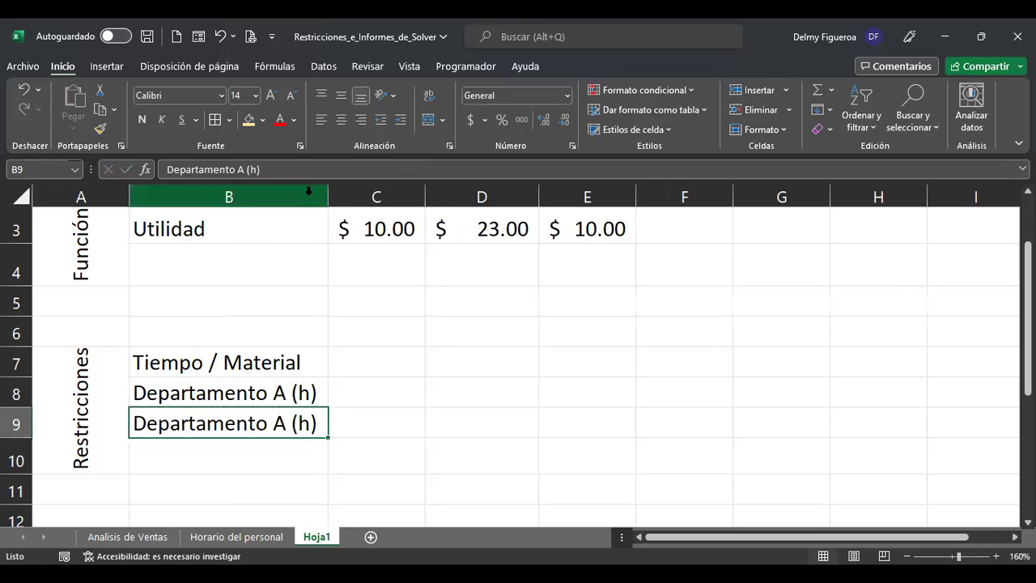
{"action": "key", "text": "F2"}
{"action": "key", "text": "Left"}
{"action": "key", "text": "Left"}
{"action": "key", "text": "Left"}
{"action": "key", "text": "Left"}
{"action": "key", "text": "BackSpace"}
{"action": "type", "text": "B"}
{"action": "key", "text": "Return"}
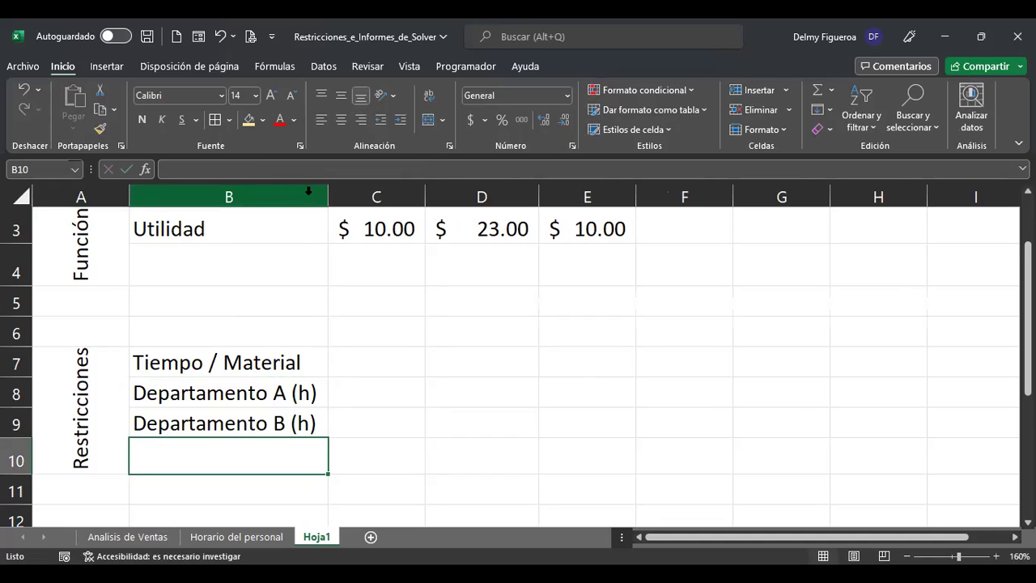
{"action": "type", "text": "Material (yd)"}
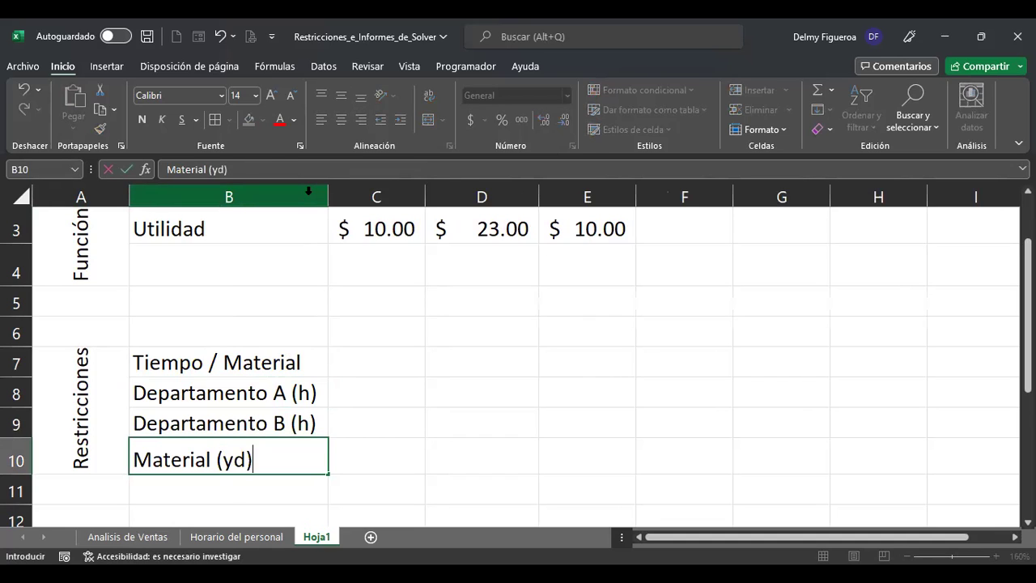
{"action": "key", "text": "Return"}
Copy the product headings Camisas, Pantalones and Shorts from C1:E1 into C7:E7
{"action": "key", "text": "Up"}
{"action": "key", "text": "Up"}
{"action": "key", "text": "Right"}
{"action": "key", "text": "Up"}
{"action": "key", "text": "Up"}
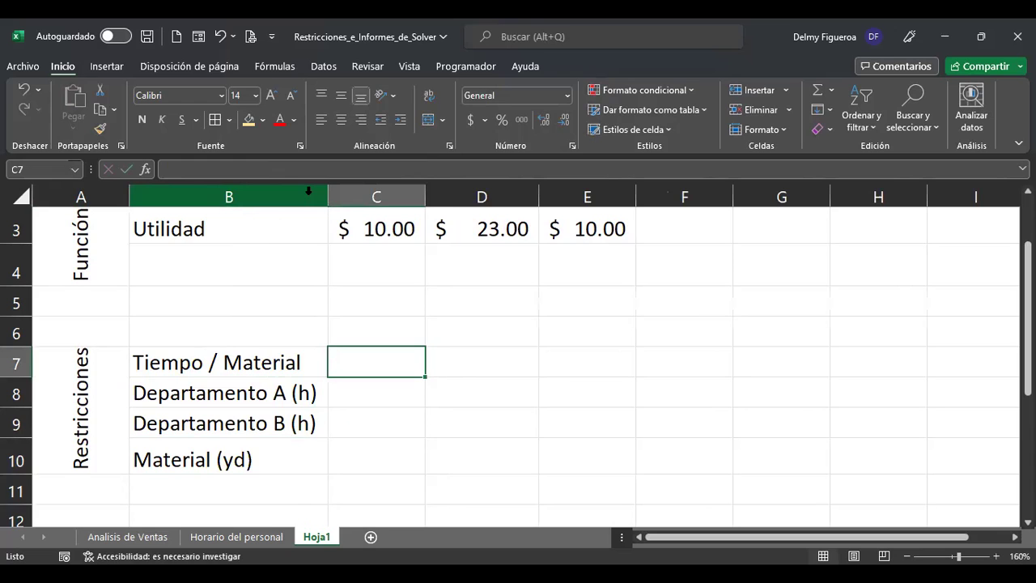
{"action": "key", "text": "Up"}
{"action": "key", "text": "Up"}
{"action": "key", "text": "Up"}
{"action": "key", "text": "Up"}
{"action": "key", "text": "Up"}
{"action": "key", "text": "Up"}
{"action": "key", "text": "shift+Right"}
{"action": "key", "text": "shift+Right"}
{"action": "key", "text": "ctrl+c"}
{"action": "key", "text": "Down"}
{"action": "key", "text": "Down"}
{"action": "key", "text": "Down"}
{"action": "key", "text": "Down"}
{"action": "key", "text": "Down"}
{"action": "key", "text": "Down"}
{"action": "key", "text": "Down"}
{"action": "key", "text": "Up"}
{"action": "key", "text": "ctrl+v"}
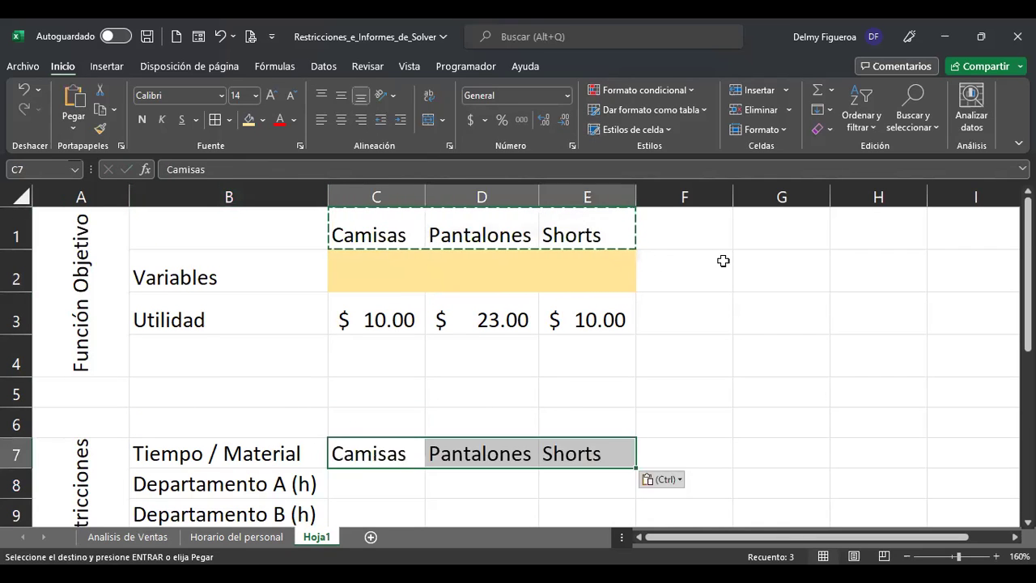
Enter the Camisas requirements in C8:C10: 2 for Departamento A, 1 for Departamento B and 2 for Material
{"action": "key", "text": "Down"}
{"action": "scroll", "coordinate": [724, 263], "scroll_direction": "down", "scroll_amount": 1}
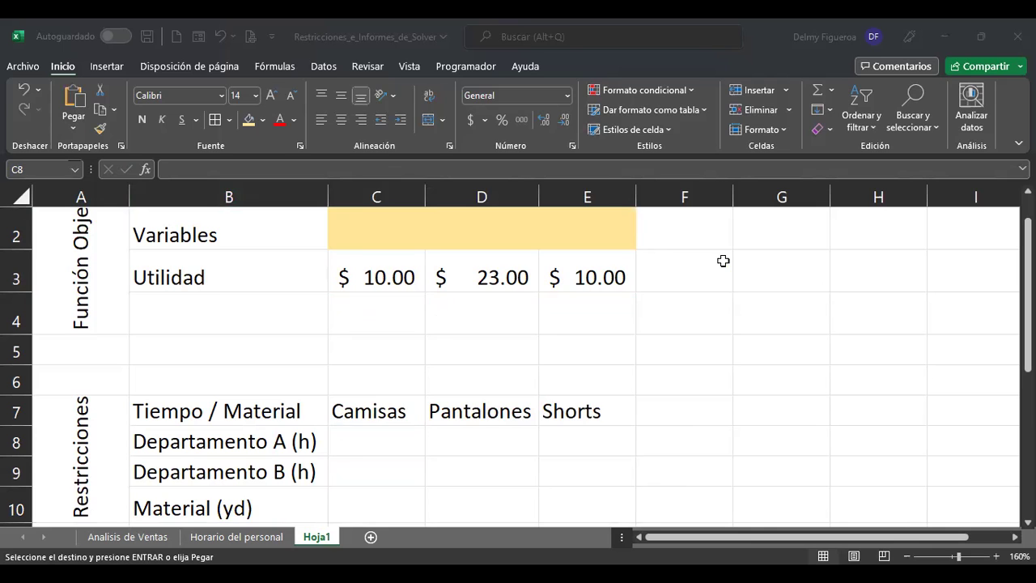
{"action": "type", "text": "2"}
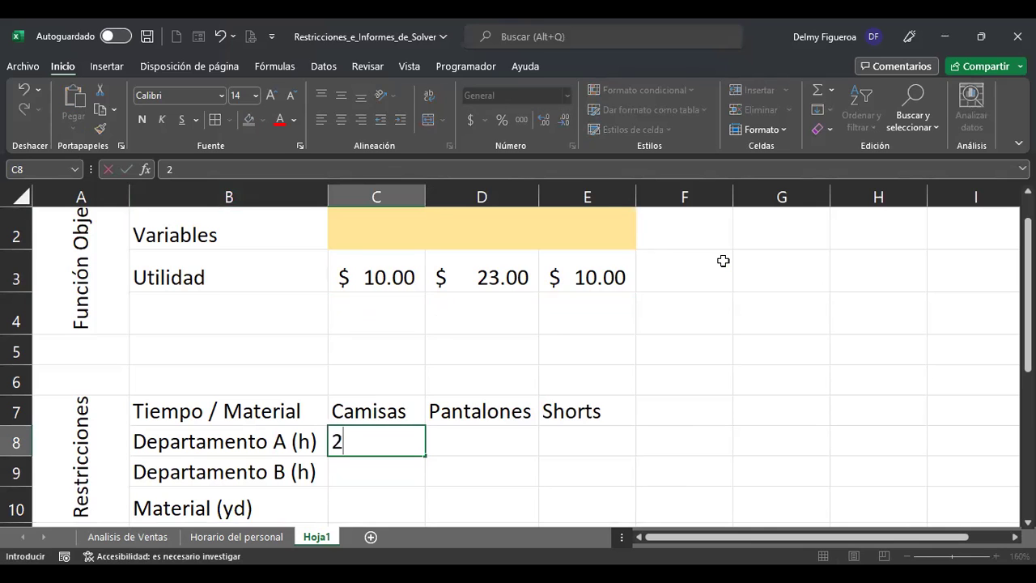
{"action": "key", "text": "Return"}
{"action": "type", "text": "1"}
{"action": "key", "text": "Return"}
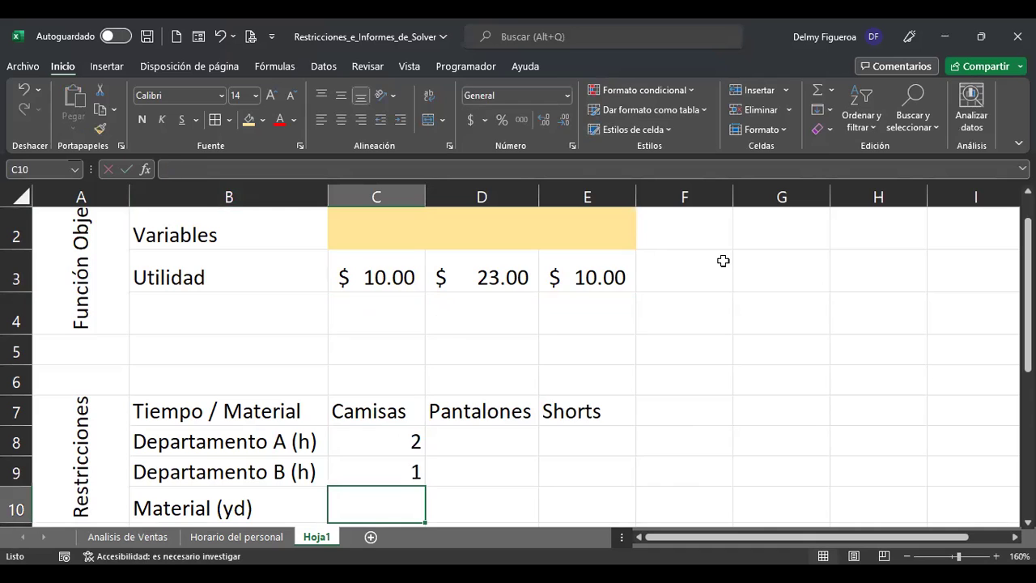
{"action": "type", "text": "2"}
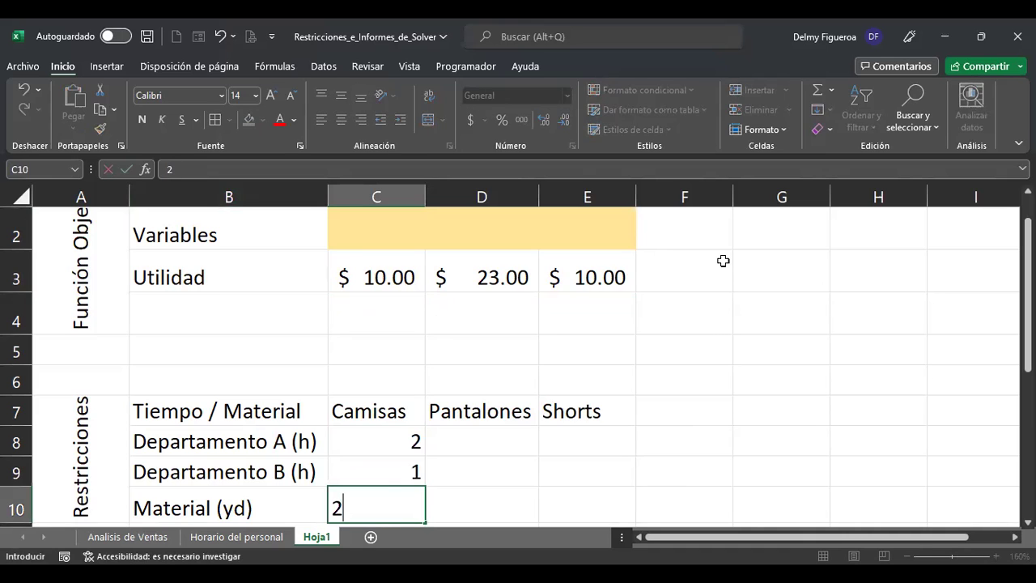
{"action": "key", "text": "Right"}
Enter the Pantalones requirements in D8:D10: 3 for Departamento A, 4 for Departamento B and 4 for Material
{"action": "key", "text": "Up"}
{"action": "key", "text": "Up"}
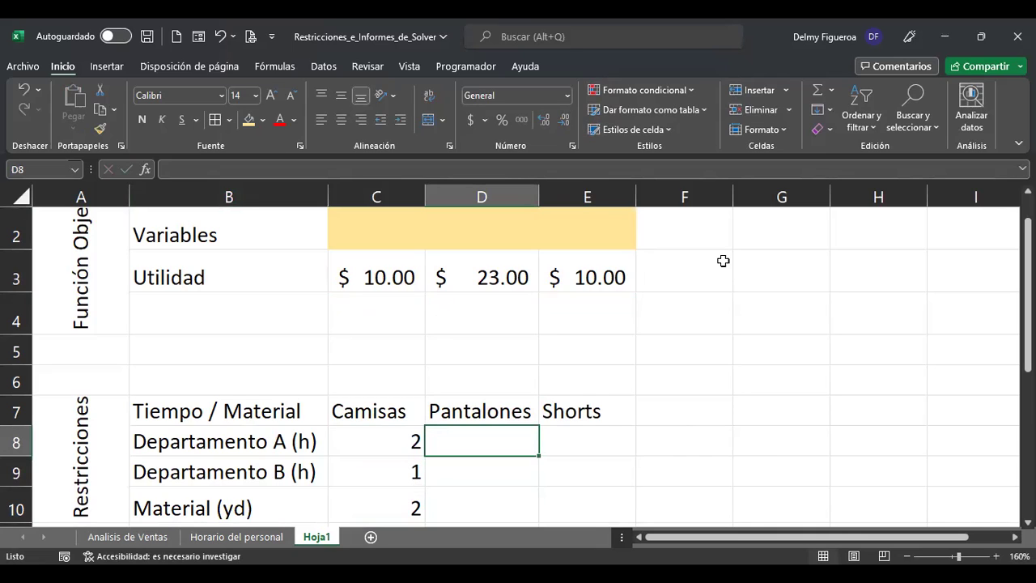
{"action": "type", "text": "3"}
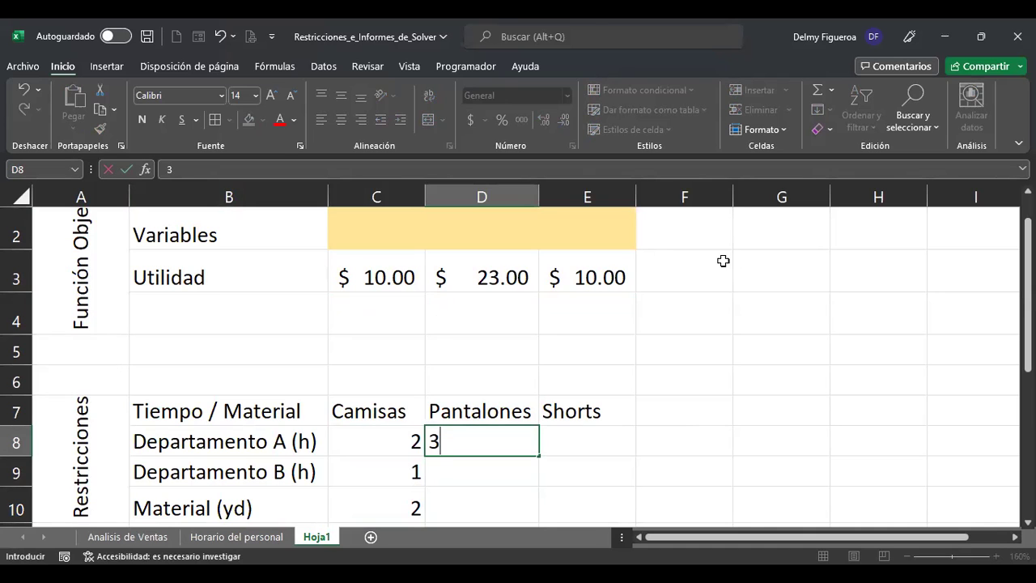
{"action": "key", "text": "Return"}
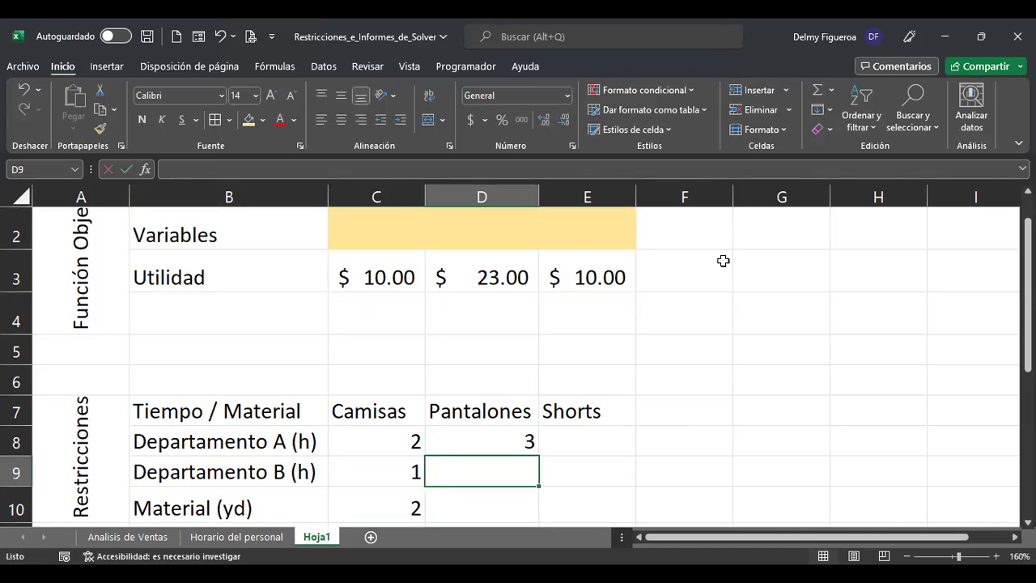
{"action": "type", "text": "4"}
{"action": "key", "text": "Return"}
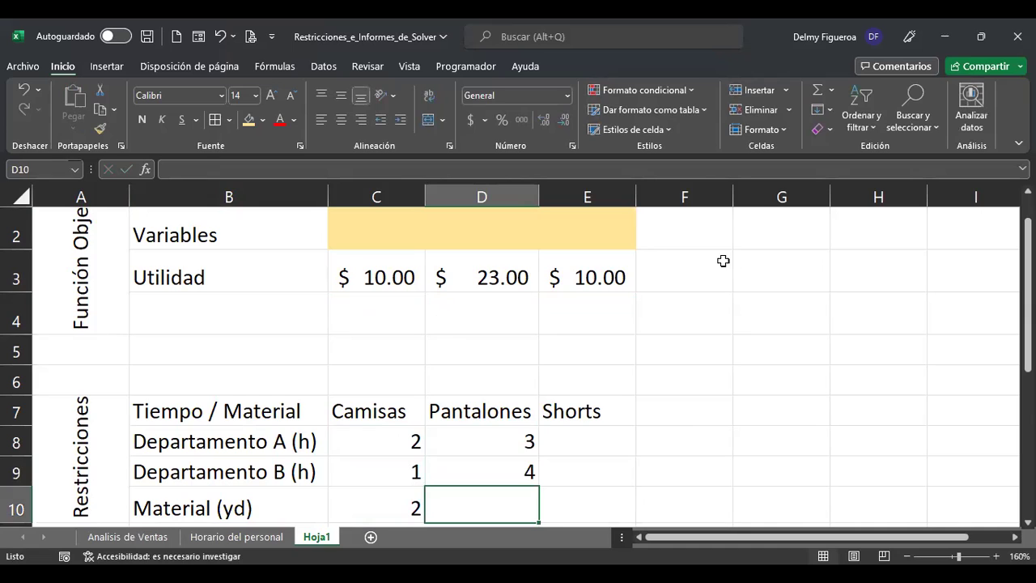
{"action": "type", "text": "4"}
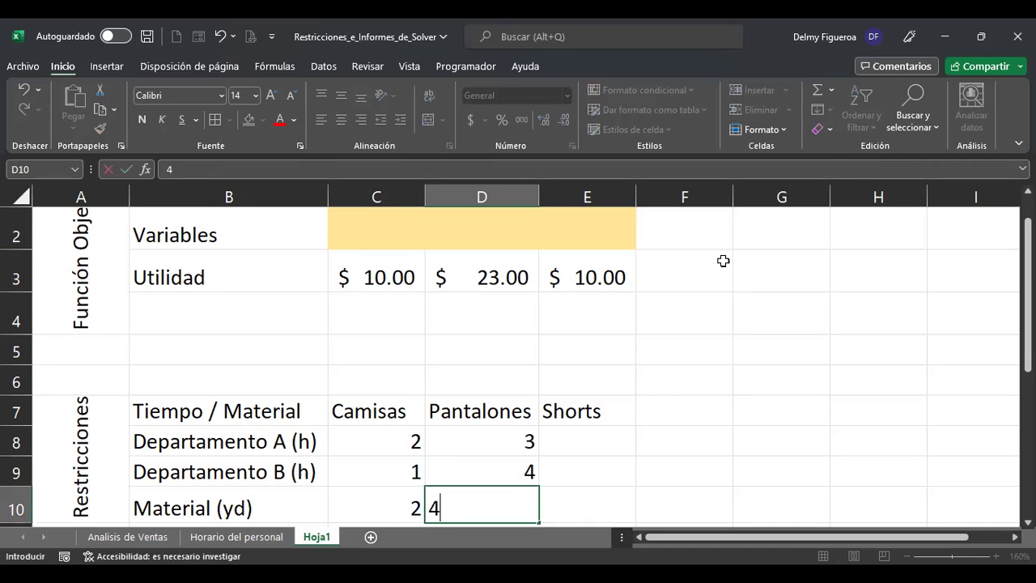
{"action": "key", "text": "Tab"}
Enter the Shorts requirements in E8:E10: 2 for Departamento A, 3 for Departamento B and 1 for Material
{"action": "key", "text": "Up"}
{"action": "key", "text": "Up"}
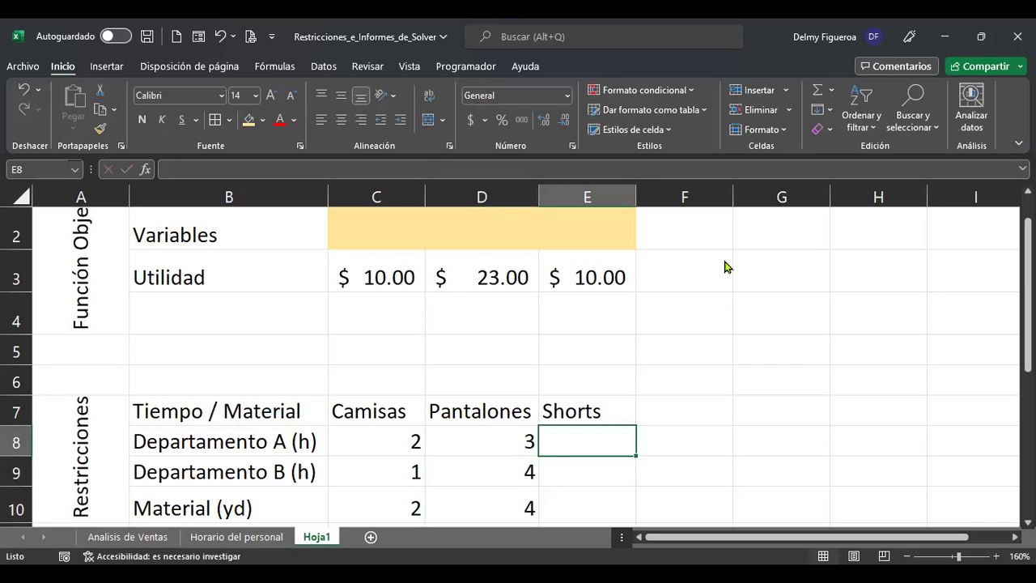
{"action": "type", "text": "2"}
{"action": "key", "text": "Return"}
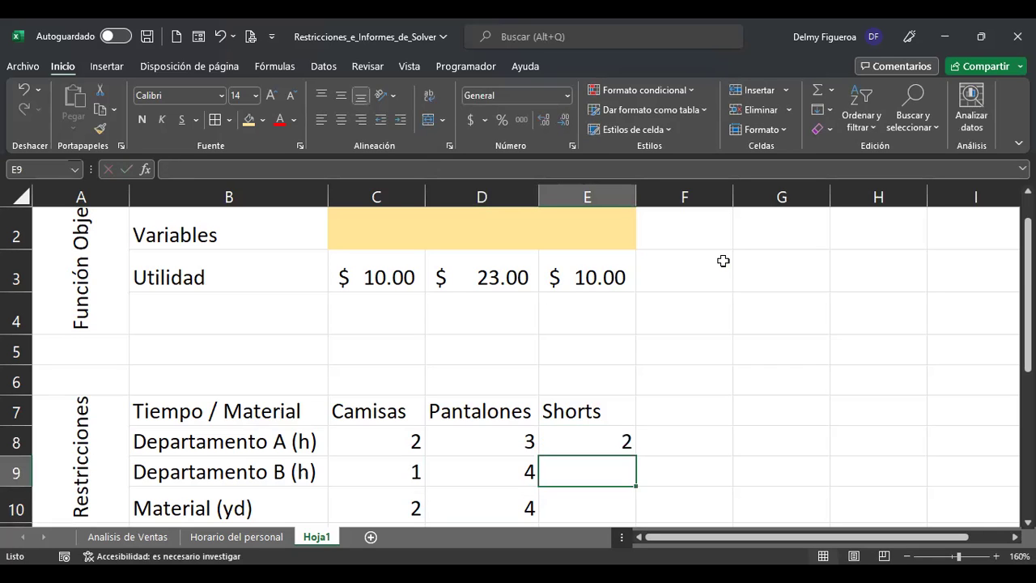
{"action": "type", "text": "3"}
{"action": "key", "text": "Return"}
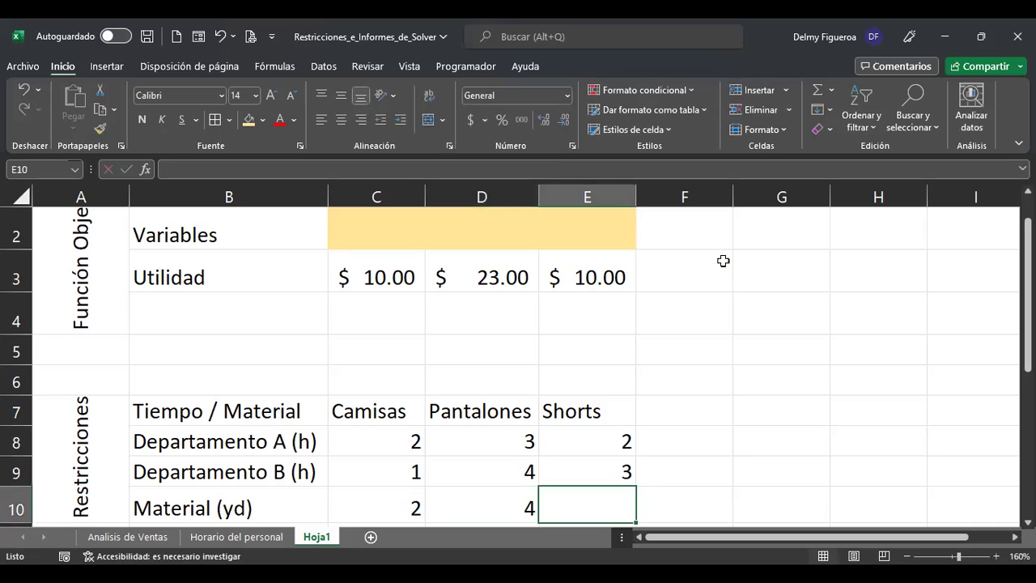
{"action": "type", "text": "1"}
{"action": "key", "text": "Return"}
Center the product requirement values in C8:E10 horizontally
{"action": "key", "text": "Up"}
{"action": "key", "text": "Up"}
{"action": "key", "text": "Up"}
{"action": "key", "text": "Up"}
{"action": "key", "text": "Up"}
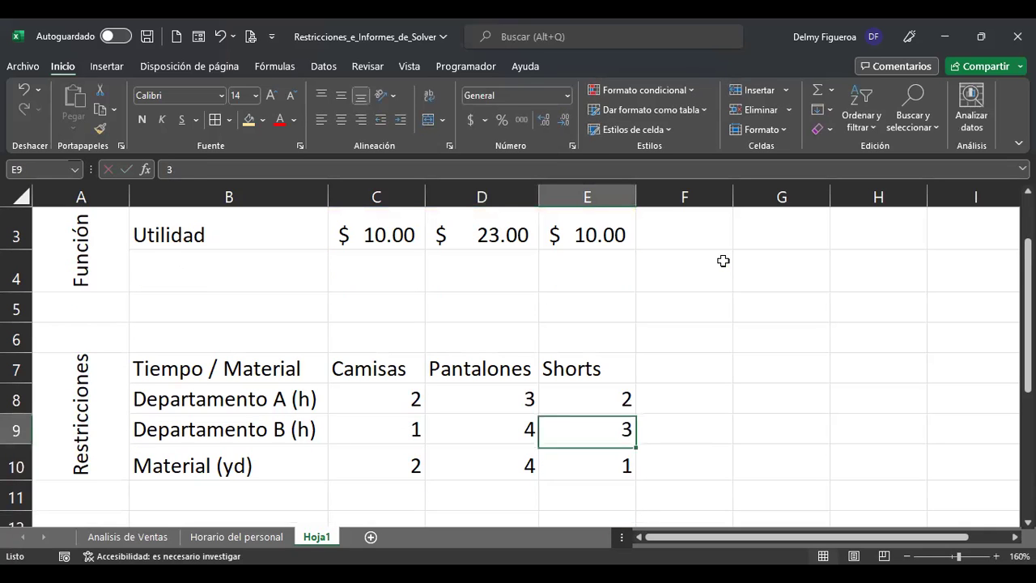
{"action": "key", "text": "Down"}
{"action": "key", "text": "Down"}
{"action": "key", "text": "Left"}
{"action": "key", "text": "Left"}
{"action": "key", "text": "shift+Right"}
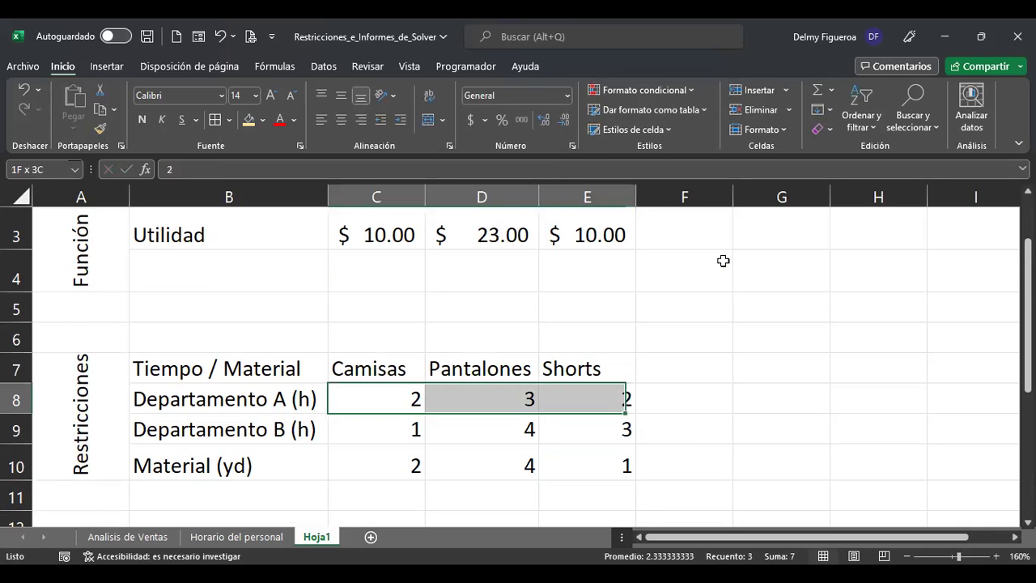
{"action": "key", "text": "shift+Right"}
{"action": "key", "text": "shift+Down"}
{"action": "key", "text": "shift+Down"}
{"action": "key", "text": "alt+h"}
{"action": "key", "text": "a"}
{"action": "key", "text": "c"}
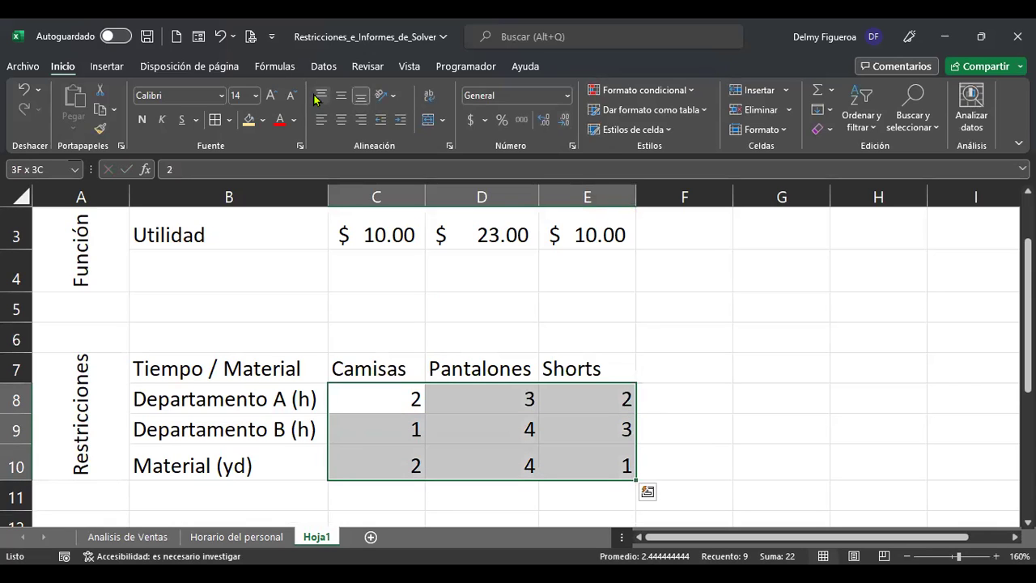
Add the heading Disponible in F7 and fit the width of column F to it
{"action": "left_click", "coordinate": [676, 367]}
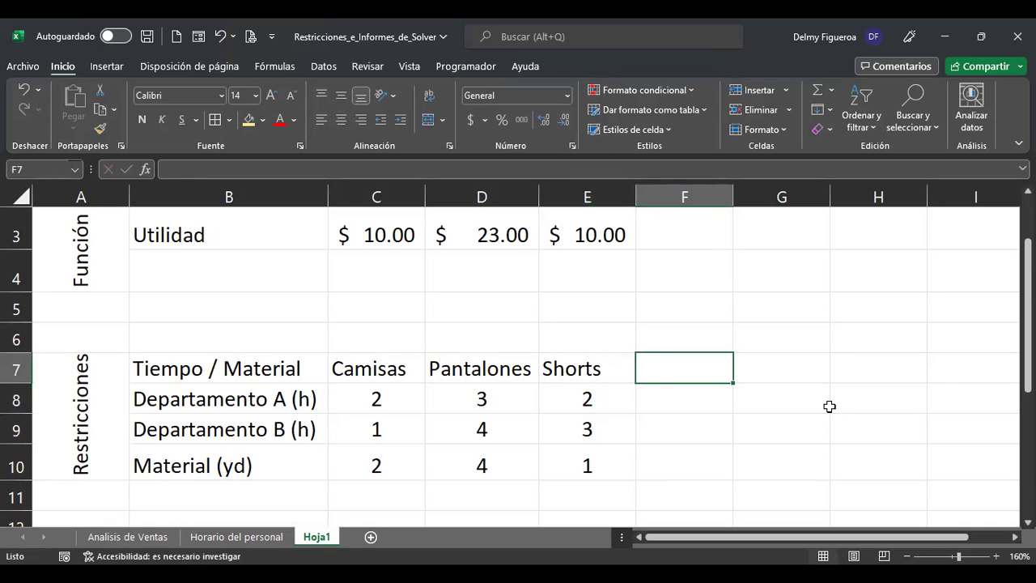
{"action": "type", "text": "Disponible"}
{"action": "key", "text": "Return"}
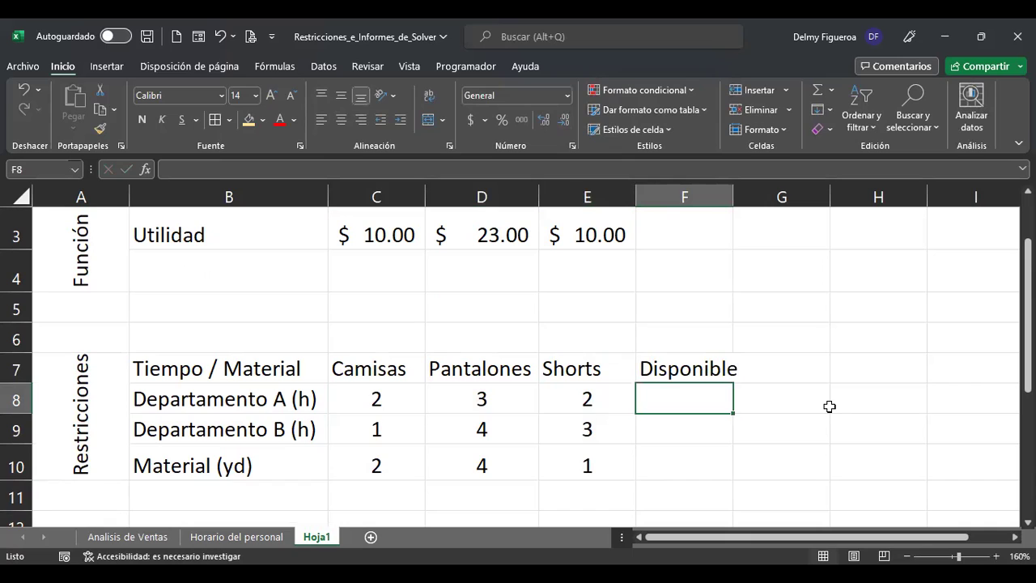
{"action": "double_click", "coordinate": [732, 187]}
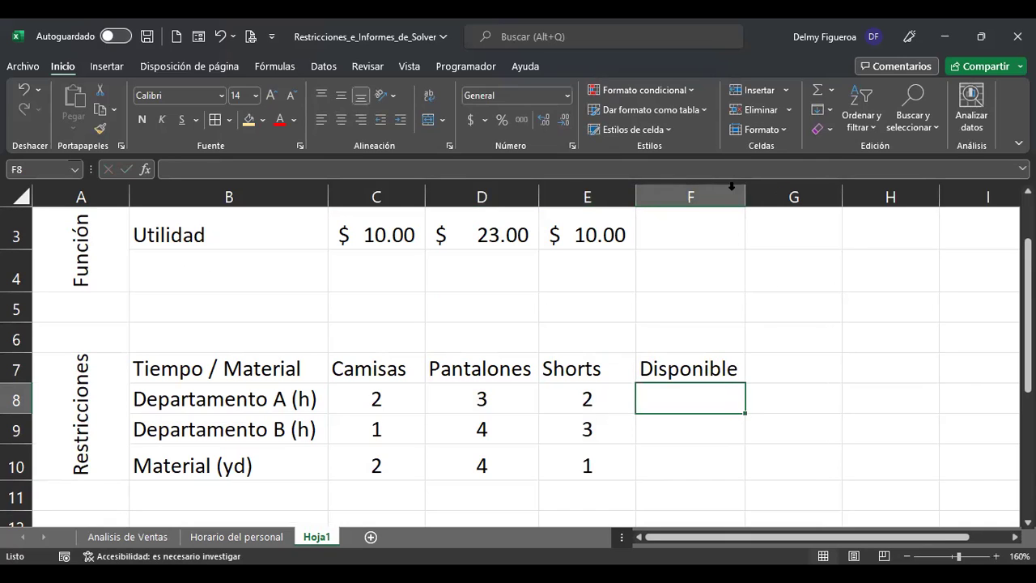
{"action": "left_click", "coordinate": [732, 187]}
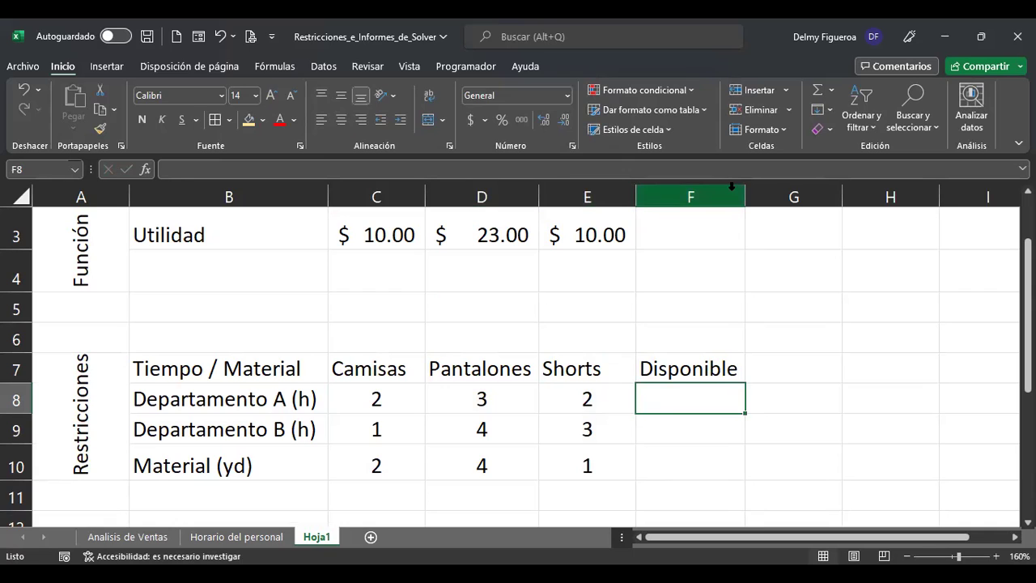
Enter the available amounts 120, 160 and 90 in F8:F10 and center them horizontally
{"action": "type", "text": "120"}
{"action": "key", "text": "Return"}
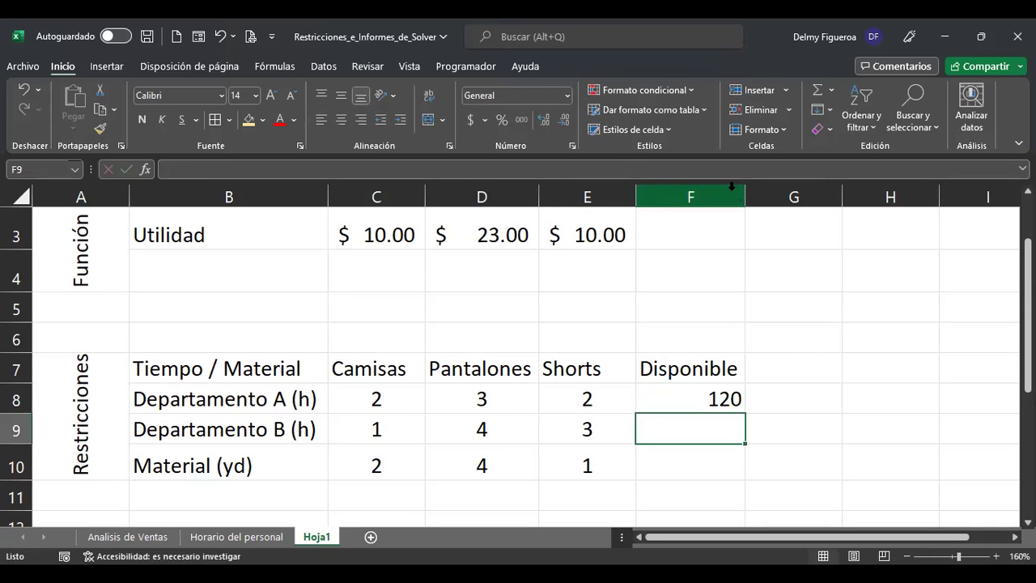
{"action": "type", "text": "160"}
{"action": "key", "text": "Return"}
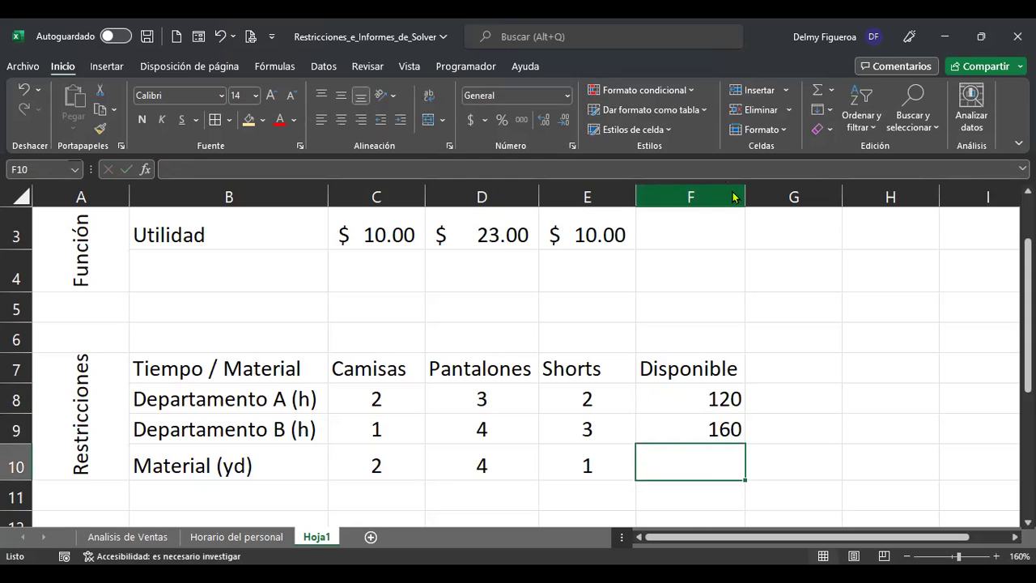
{"action": "type", "text": "90"}
{"action": "key", "text": "Up"}
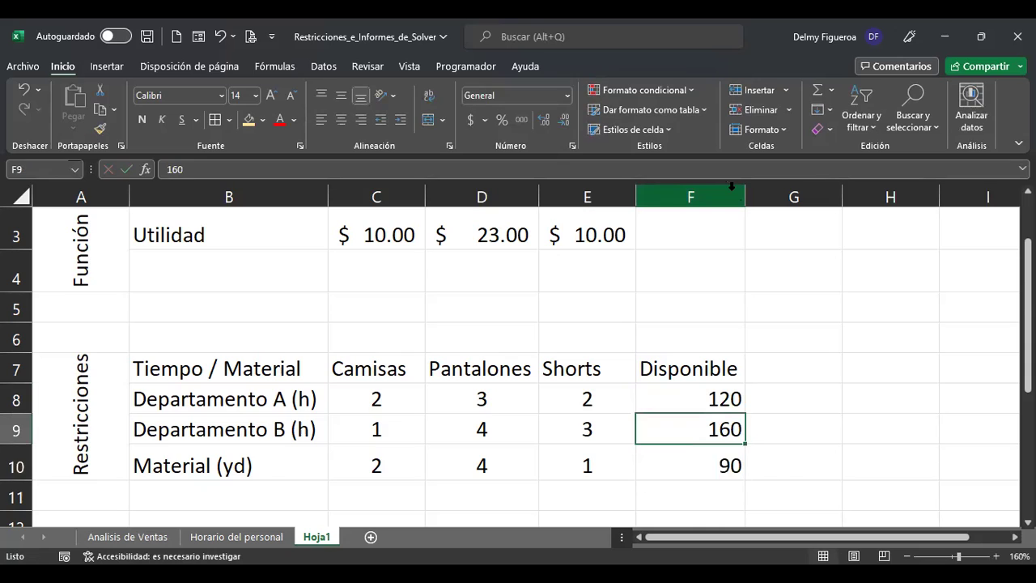
{"action": "left_click_drag", "start_coordinate": [692, 398], "coordinate": [699, 462]}
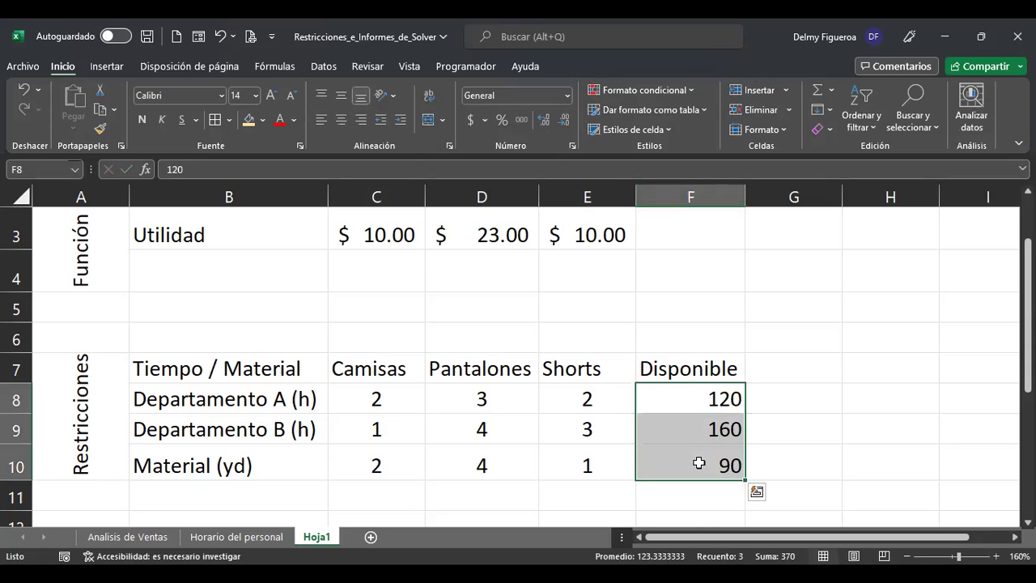
{"action": "left_click", "coordinate": [341, 119]}
Add the heading Total in G7 and select the cells G8:G10 below it
{"action": "left_click", "coordinate": [787, 357]}
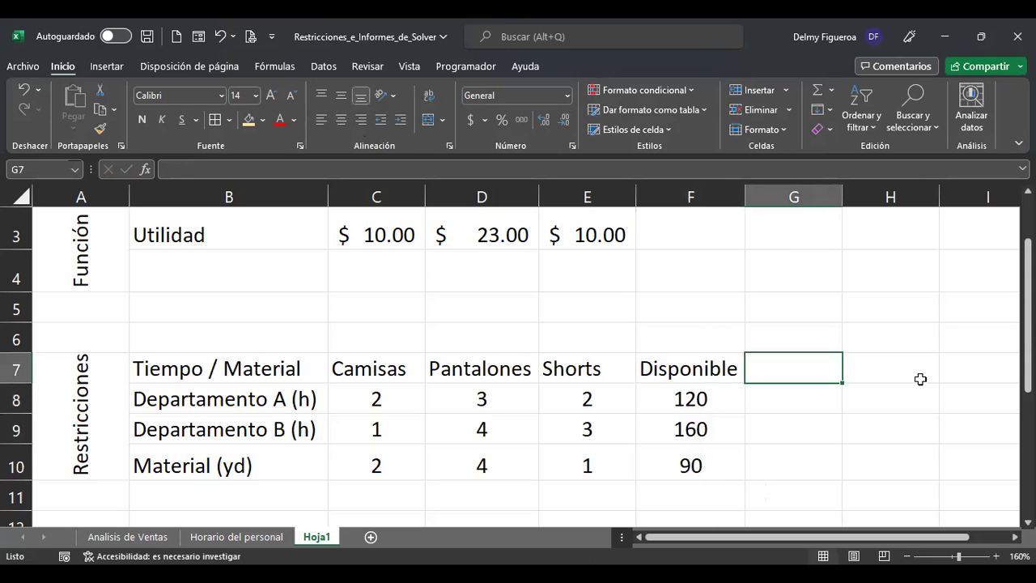
{"action": "type", "text": "Total"}
{"action": "key", "text": "Return"}
{"action": "key", "text": "shift+Down"}
{"action": "key", "text": "shift+Down"}
{"action": "key", "text": "shift+Down"}
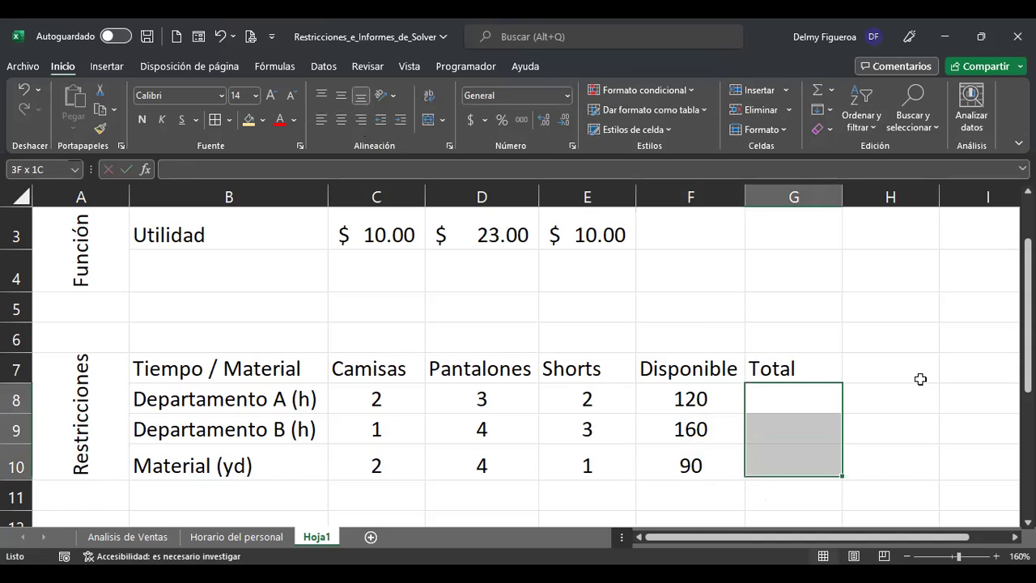
{"action": "key", "text": "shift+Up"}
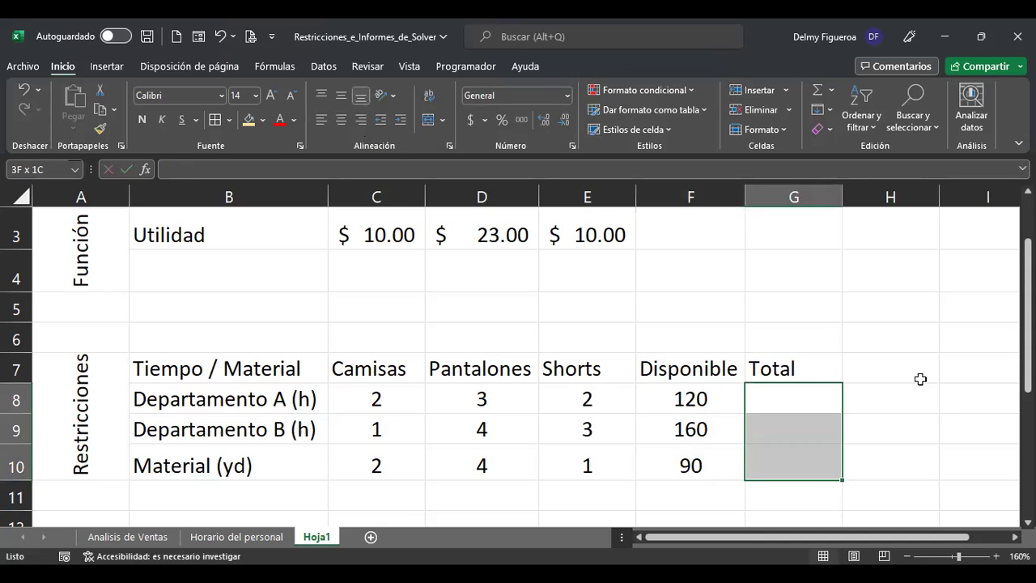
Align the labels Variables and Utilidad in B2:B3 vertically to the middle of their cells
{"action": "scroll", "coordinate": [698, 413], "scroll_direction": "up", "scroll_amount": 1}
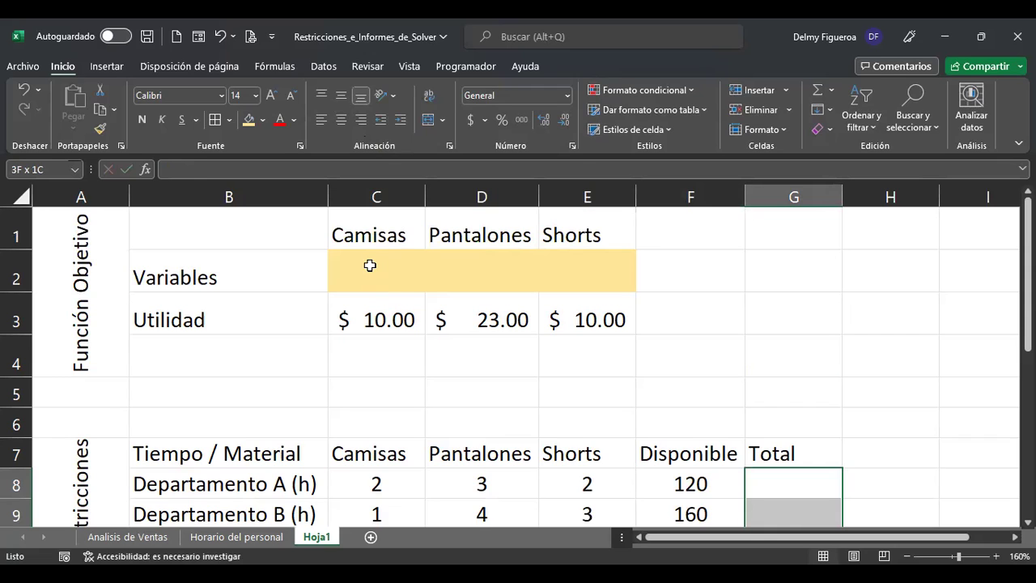
{"action": "left_click_drag", "start_coordinate": [180, 272], "coordinate": [181, 304]}
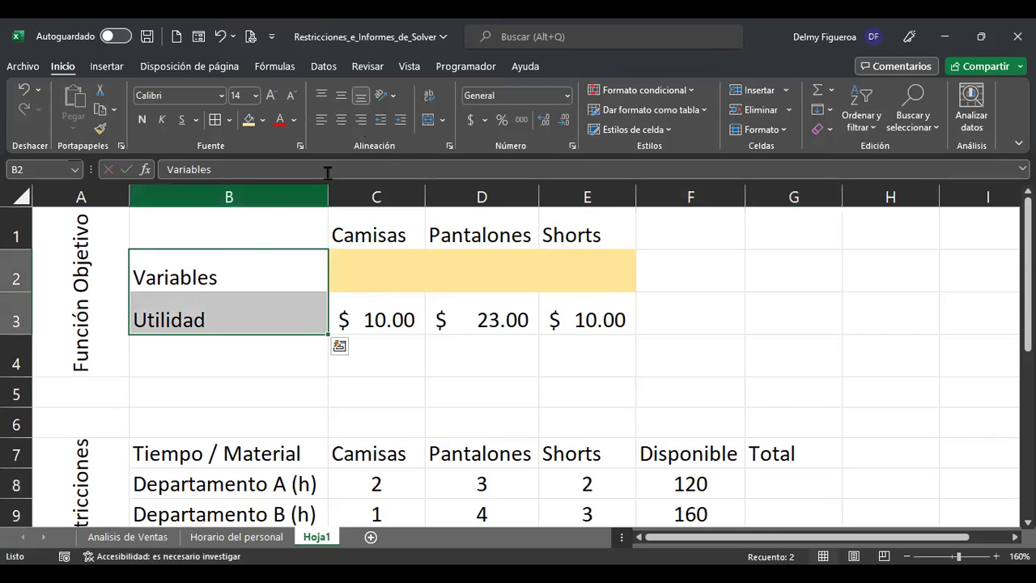
{"action": "scroll", "coordinate": [718, 362], "scroll_direction": "down", "scroll_amount": 1}
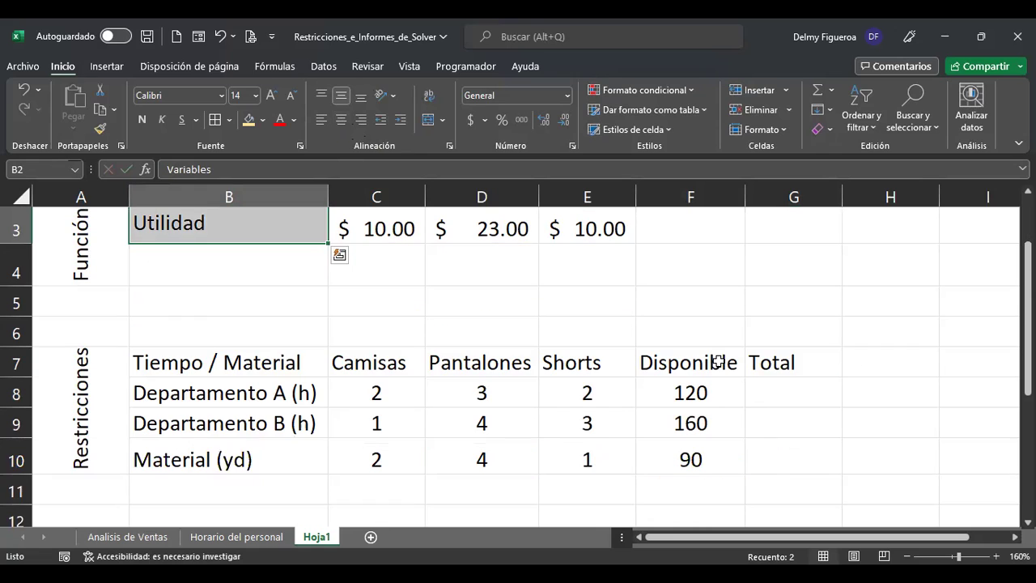
{"action": "left_click_drag", "start_coordinate": [717, 398], "coordinate": [714, 456]}
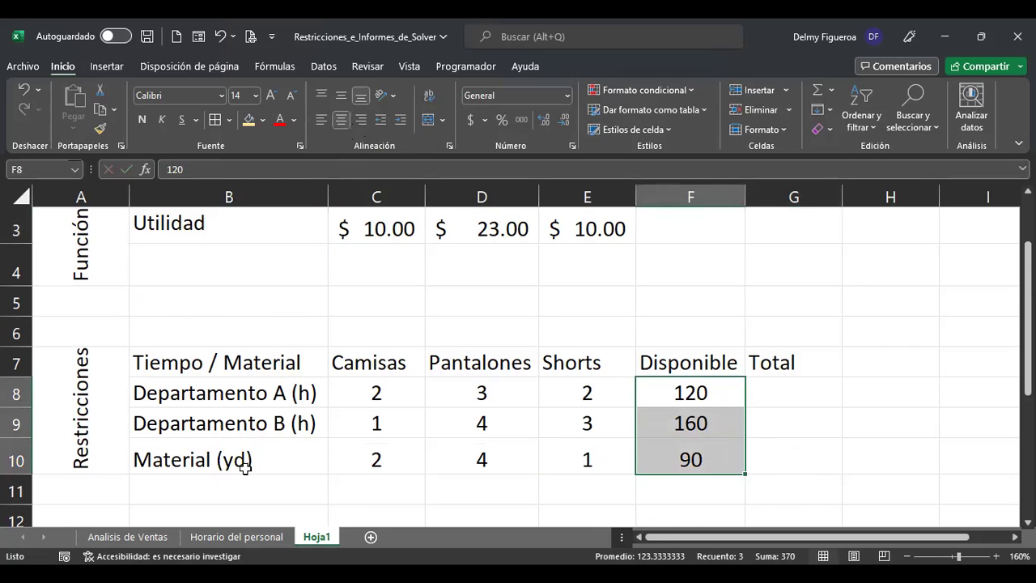
{"action": "scroll", "coordinate": [778, 374], "scroll_direction": "up", "scroll_amount": 1}
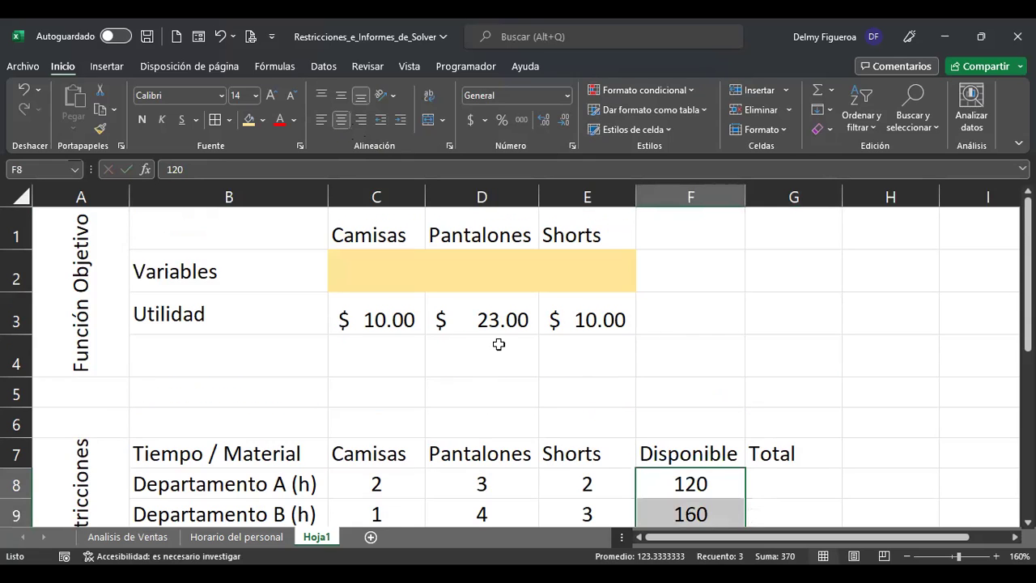
{"action": "left_click", "coordinate": [406, 344]}
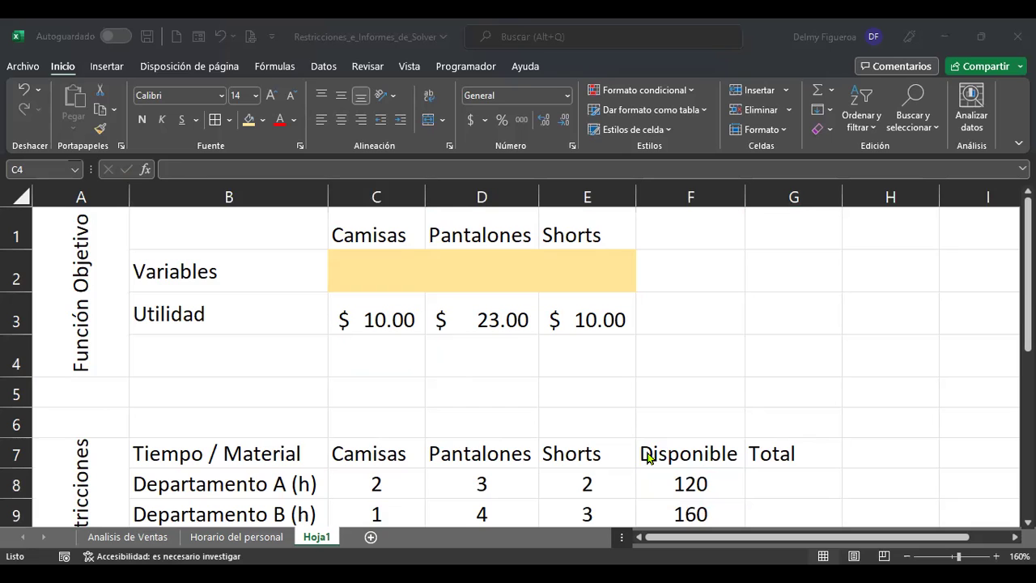
Enter the label Ingreso total in B4 and select the adjacent cell C4
{"action": "left_click", "coordinate": [250, 360]}
{"action": "type", "text": "Ingreso total"}
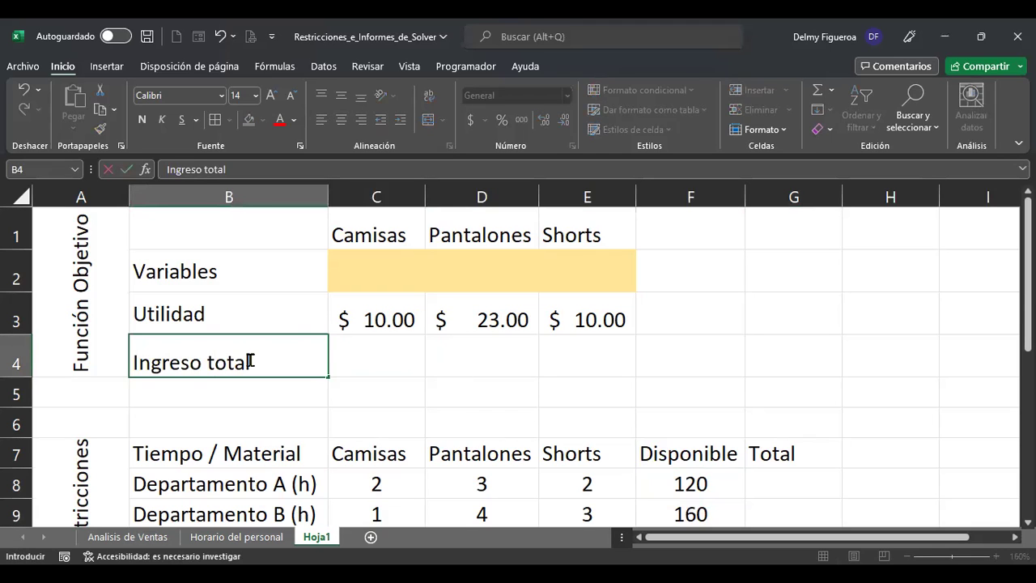
{"action": "key", "text": "Return"}
{"action": "key", "text": "Up"}
{"action": "key", "text": "Right"}
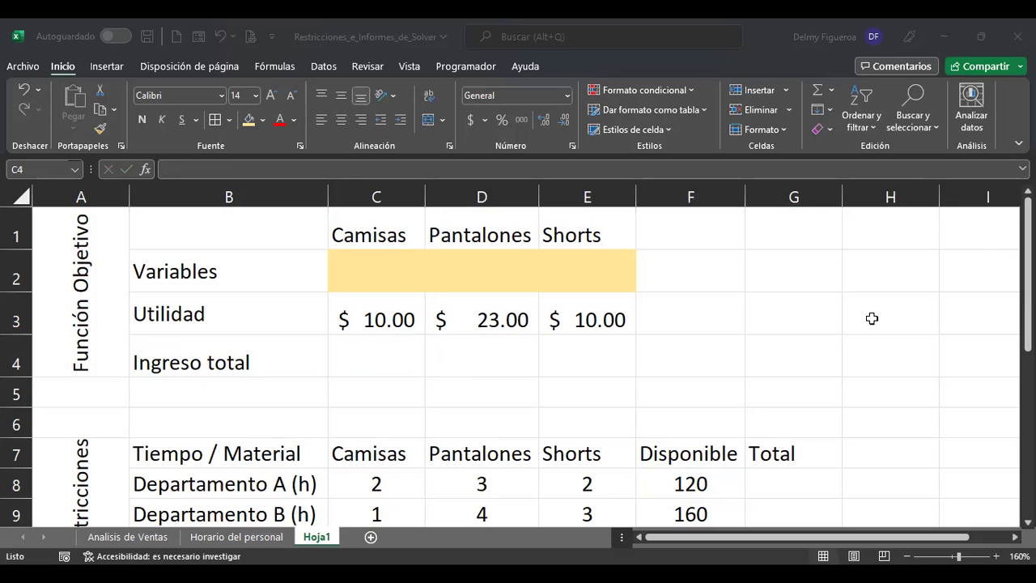
Try to calculate Ingreso total in C4 with the formula +C2*C3+D2*D3
{"action": "type", "text": "+"}
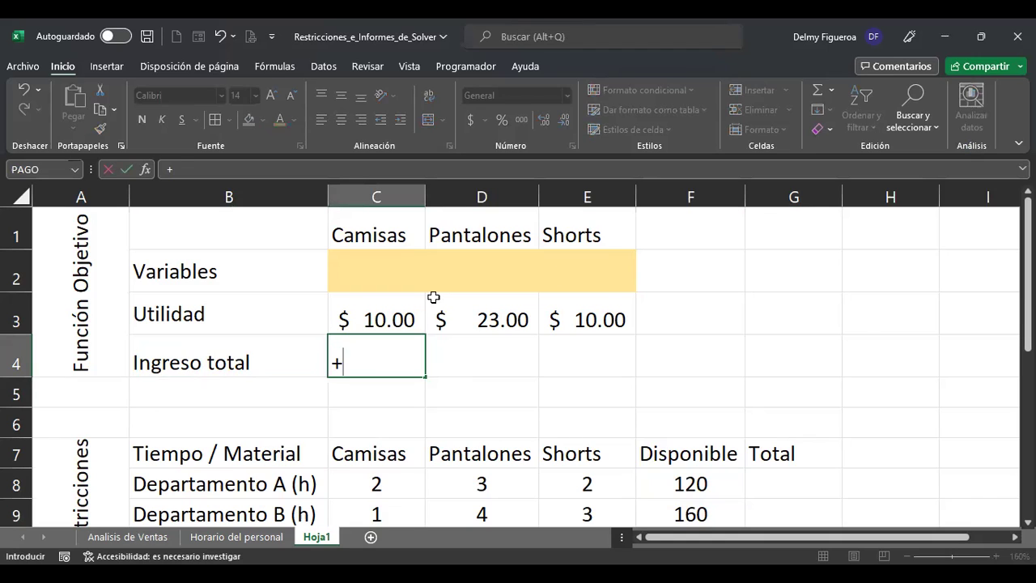
{"action": "left_click", "coordinate": [380, 263]}
{"action": "type", "text": "*"}
{"action": "left_click", "coordinate": [378, 306]}
{"action": "type", "text": "+"}
{"action": "left_click", "coordinate": [476, 269]}
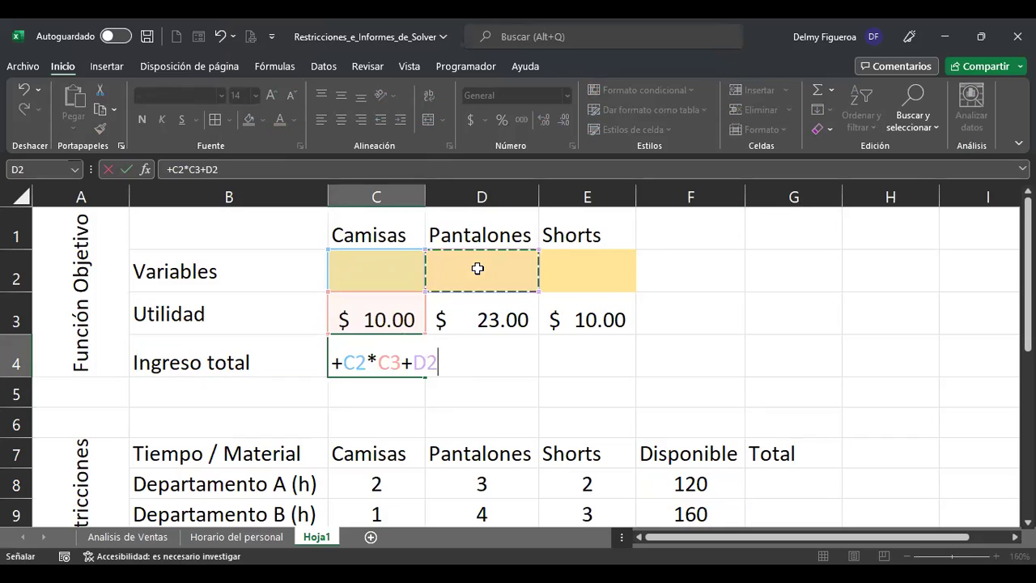
{"action": "type", "text": "*"}
{"action": "left_click", "coordinate": [479, 316]}
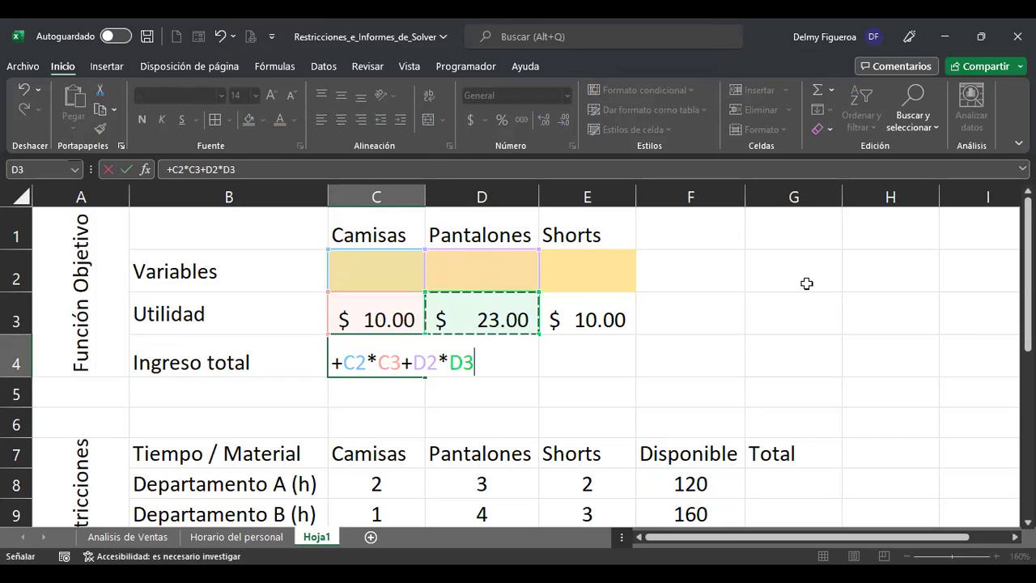
{"action": "key", "text": "Return"}
{"action": "key", "text": "Up"}
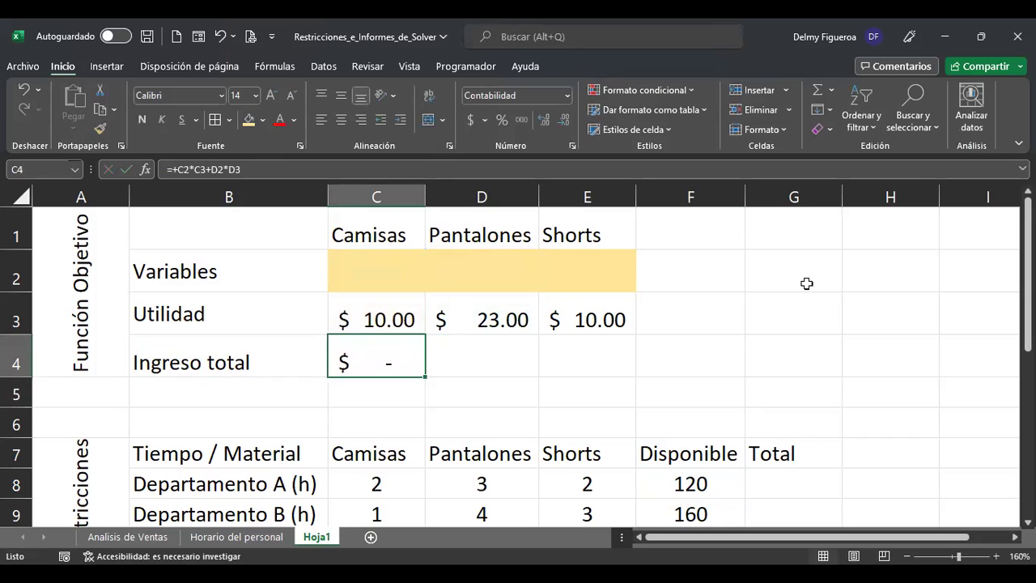
Review the multiplication formula in C4 and clear it from the cell
{"action": "key", "text": "F2"}
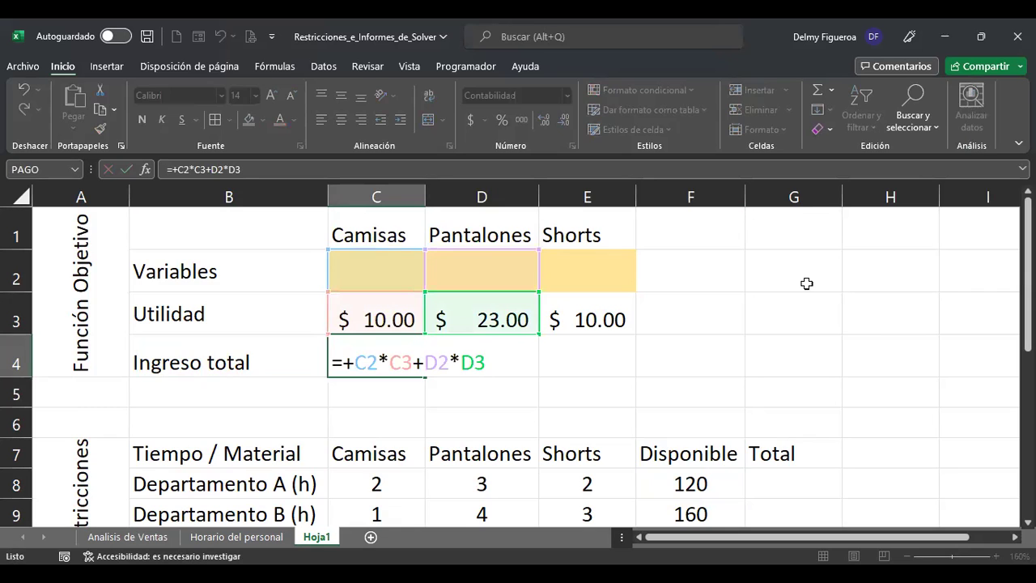
{"action": "key", "text": "Return"}
{"action": "key", "text": "Up"}
{"action": "key", "text": "Delete"}
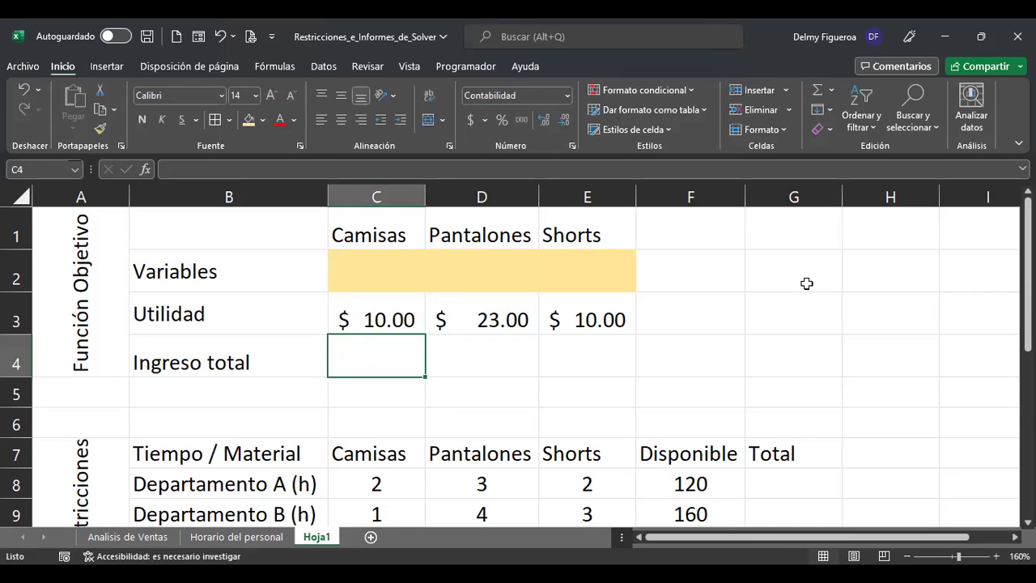
Calculate Ingreso total in C4 with SUMAPRODUCTO of the variables C2:E2 and the profits C3:E3
{"action": "type", "text": "+"}
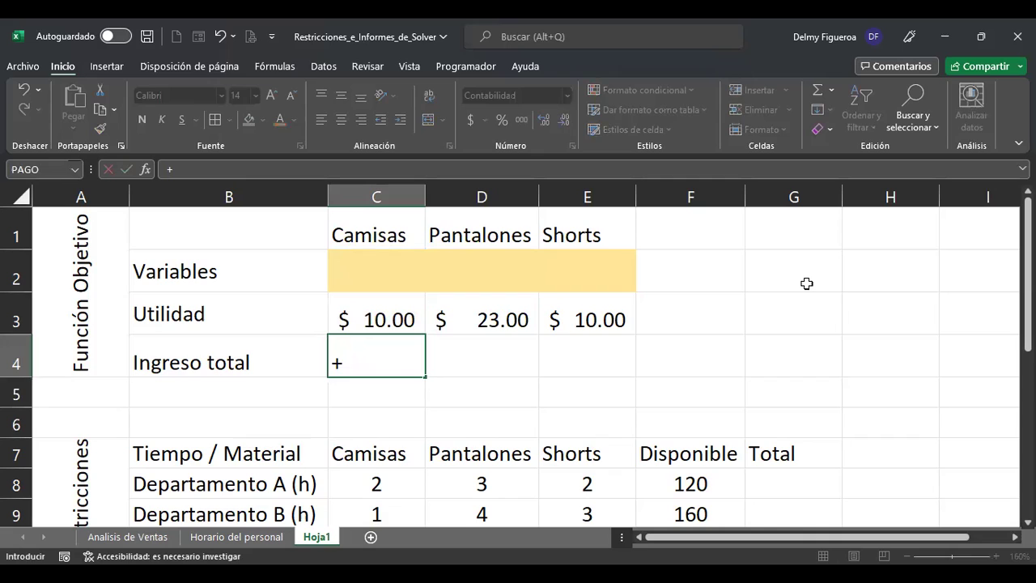
{"action": "type", "text": "suma"}
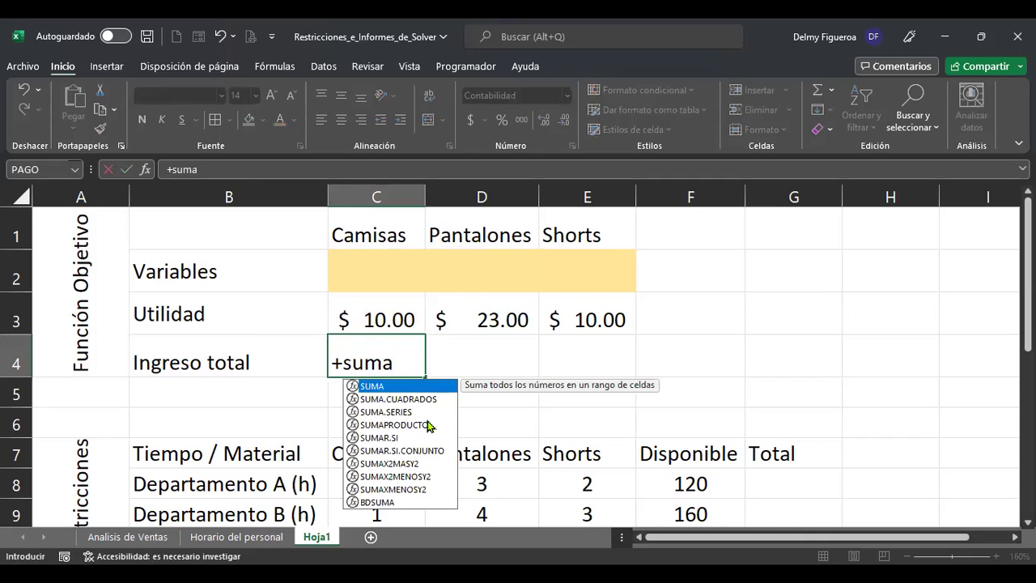
{"action": "double_click", "coordinate": [397, 425]}
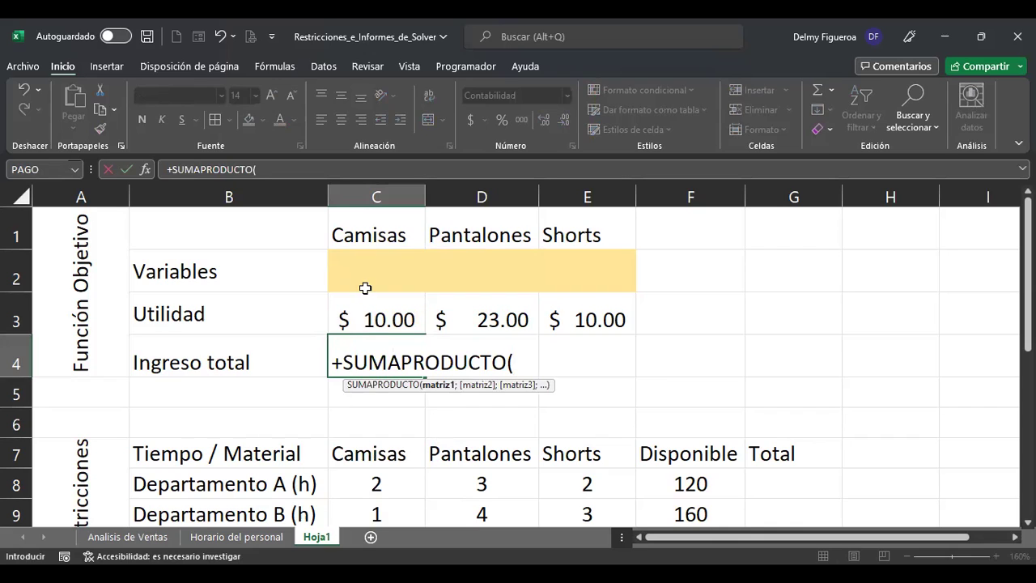
{"action": "left_click_drag", "start_coordinate": [364, 266], "coordinate": [585, 261]}
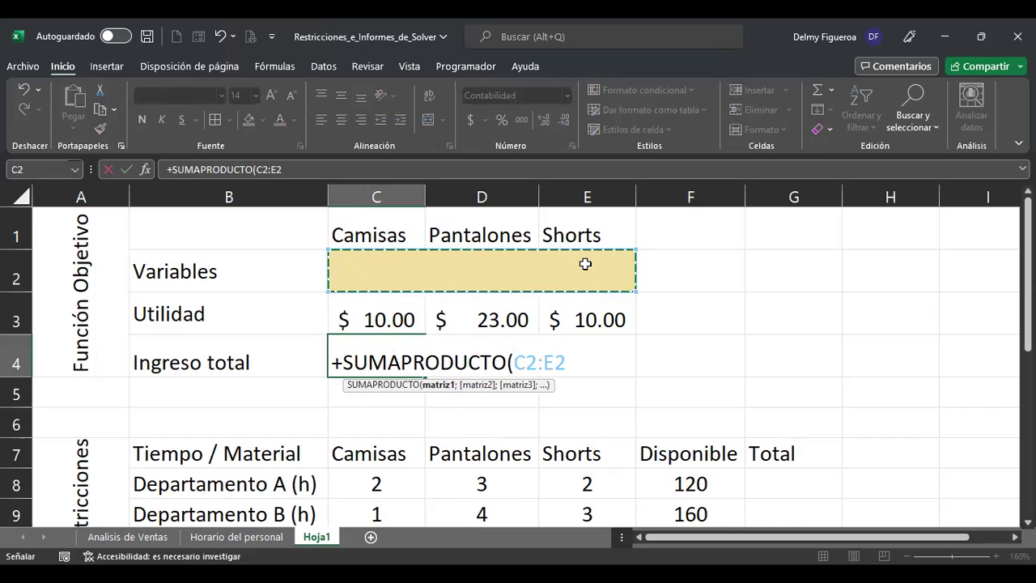
{"action": "type", "text": ";"}
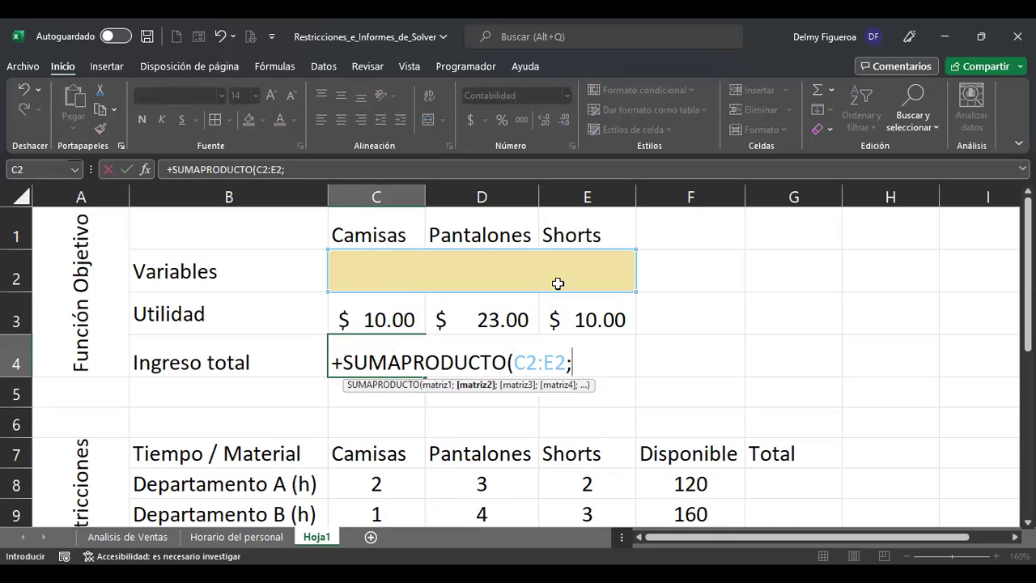
{"action": "left_click_drag", "start_coordinate": [375, 314], "coordinate": [569, 314]}
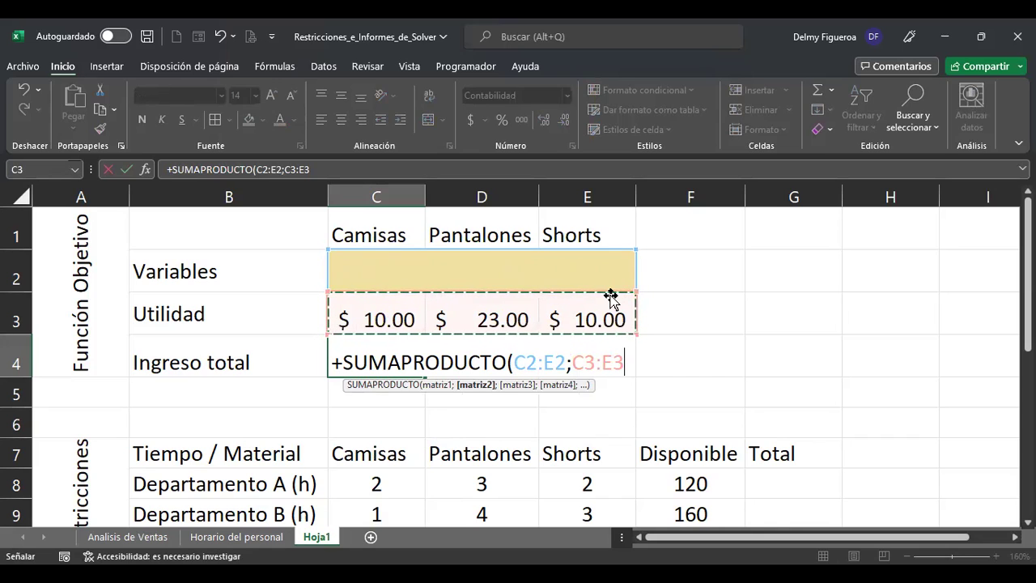
{"action": "key", "text": "ctrl+Return"}
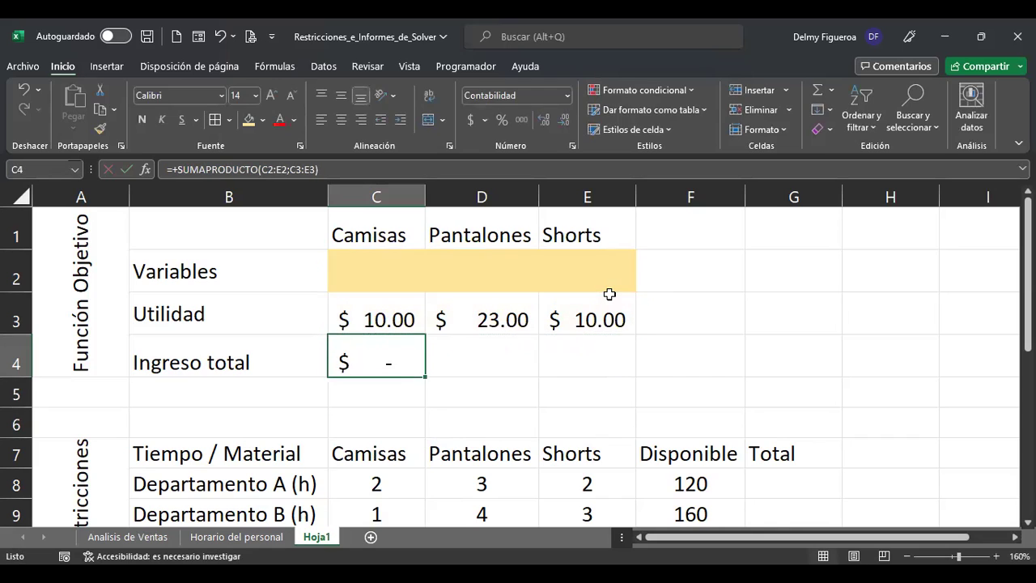
Check the ranges used by the Ingreso total formula in C4 and look over the constraint table
{"action": "key", "text": "F2"}
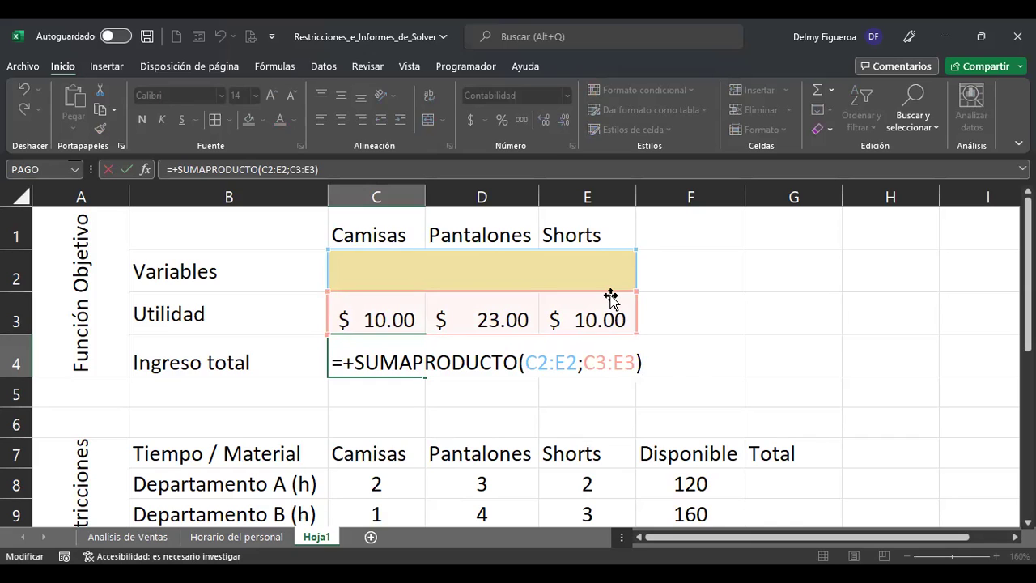
{"action": "key", "text": "Return"}
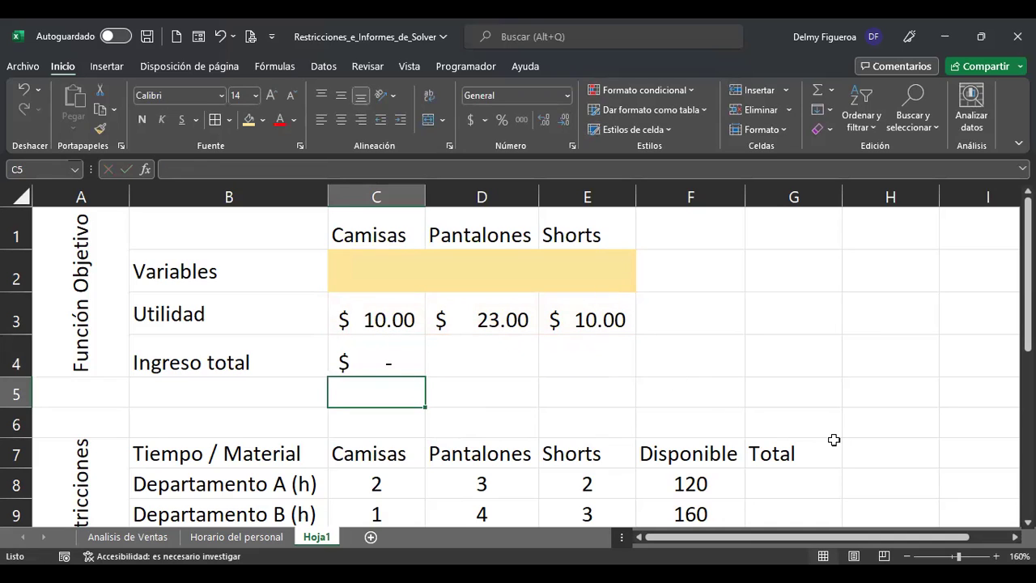
{"action": "left_click", "coordinate": [825, 471]}
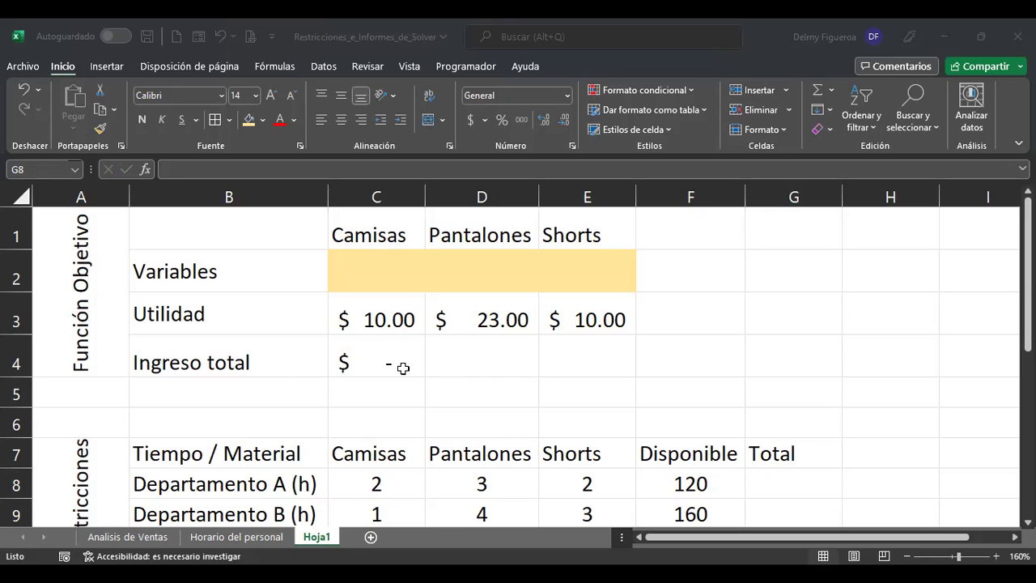
{"action": "scroll", "coordinate": [383, 440], "scroll_direction": "down", "scroll_amount": 2}
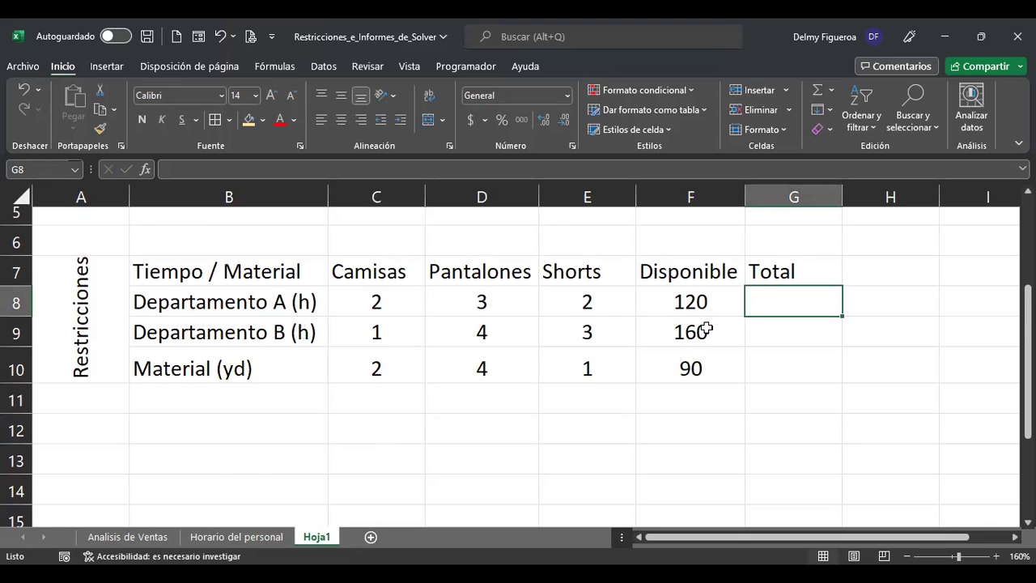
{"action": "scroll", "coordinate": [706, 330], "scroll_direction": "up", "scroll_amount": 2}
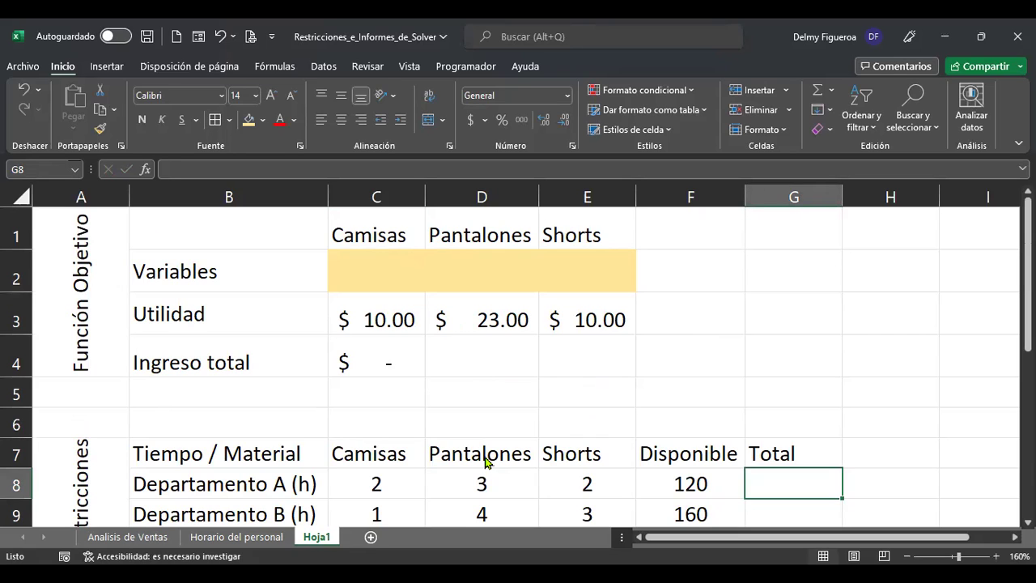
Compare the Departamento A coefficients in C8:E8 with the variable cells C2:E2
{"action": "key", "text": "Left"}
{"action": "key", "text": "Left"}
{"action": "key", "text": "Left"}
{"action": "key", "text": "Left"}
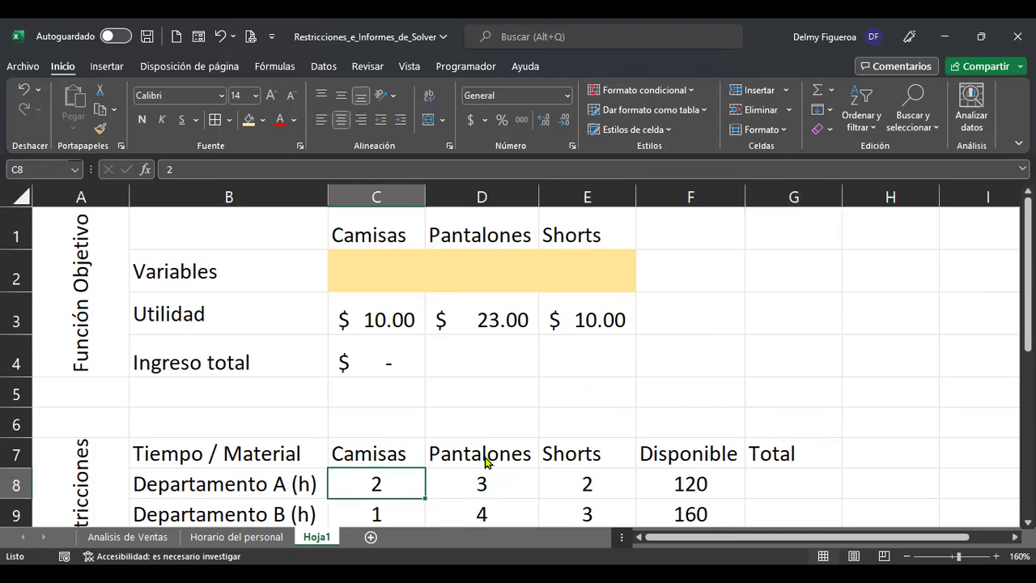
{"action": "left_click", "coordinate": [389, 272]}
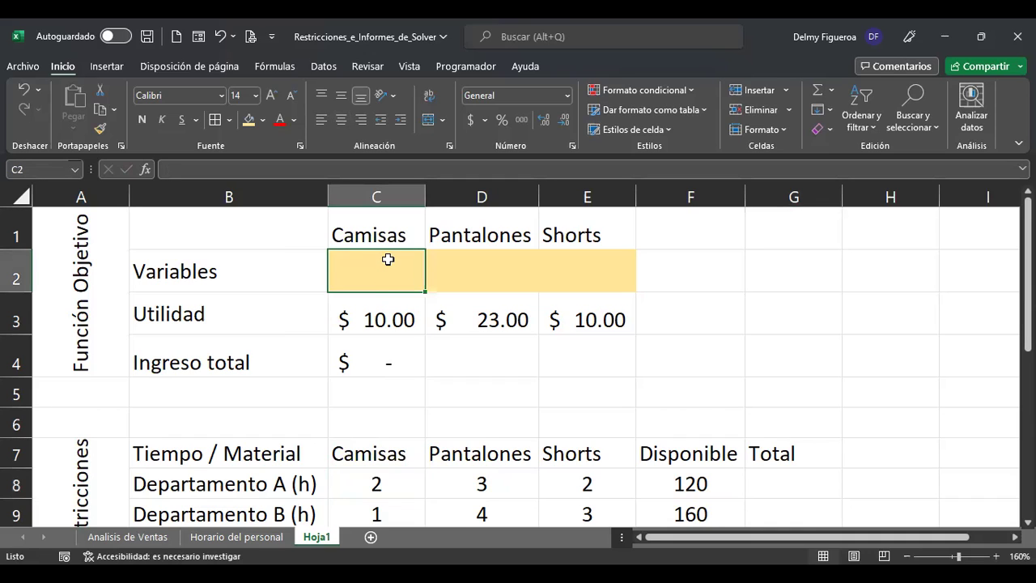
{"action": "left_click", "coordinate": [395, 466]}
{"action": "key", "text": "shift+Right"}
{"action": "key", "text": "shift+Right"}
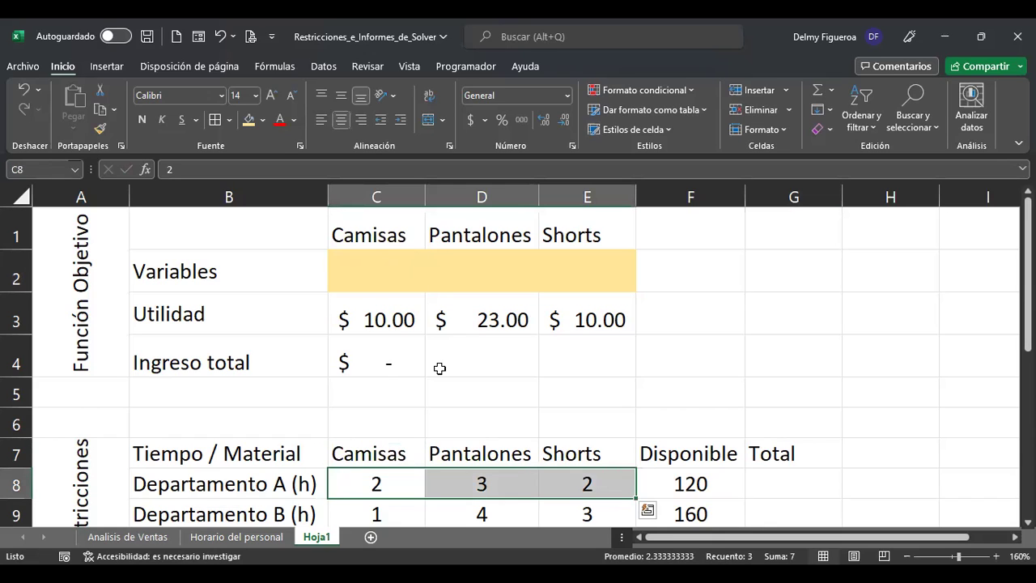
{"action": "left_click_drag", "start_coordinate": [376, 259], "coordinate": [546, 268]}
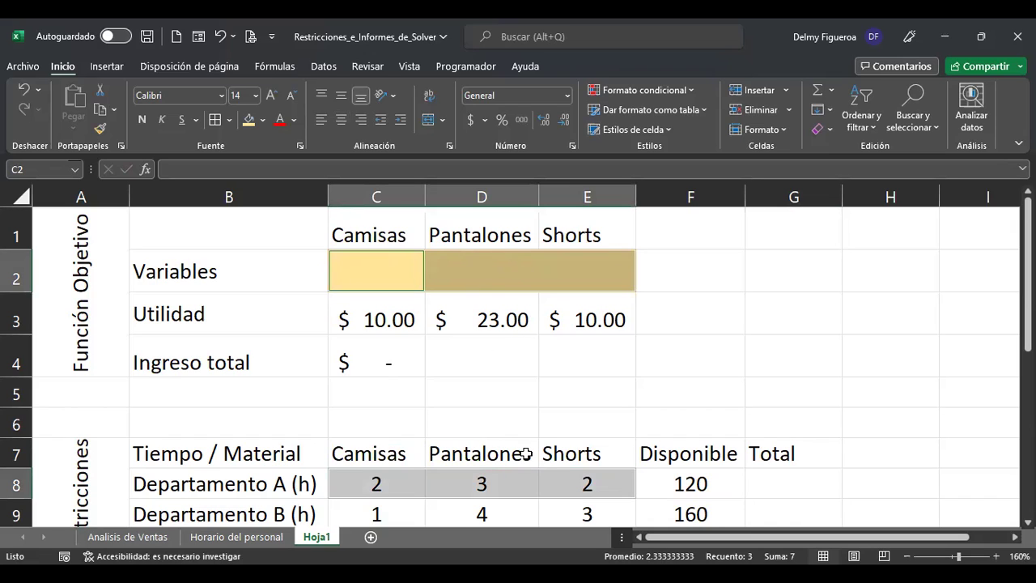
Calculate the Departamento A total in G8 with SUMAPRODUCTO of the coefficients C8:E8 and the variables C2:E2
{"action": "key", "text": "Down"}
{"action": "key", "text": "Down"}
{"action": "key", "text": "Down"}
{"action": "key", "text": "Down"}
{"action": "key", "text": "Down"}
{"action": "key", "text": "Down"}
{"action": "key", "text": "Right"}
{"action": "key", "text": "Right"}
{"action": "key", "text": "Right"}
{"action": "key", "text": "Right"}
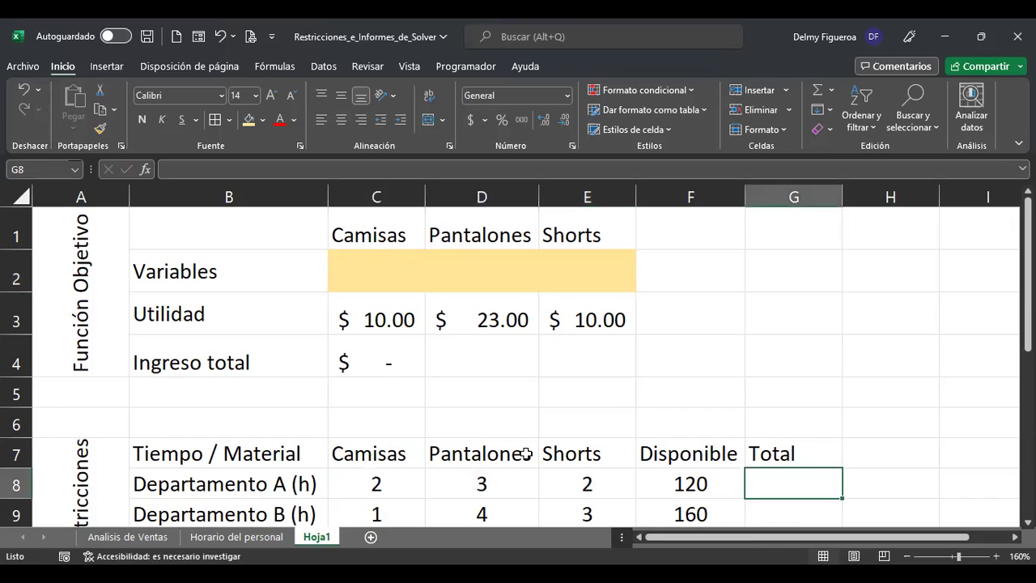
{"action": "key", "text": "alt+Tab"}
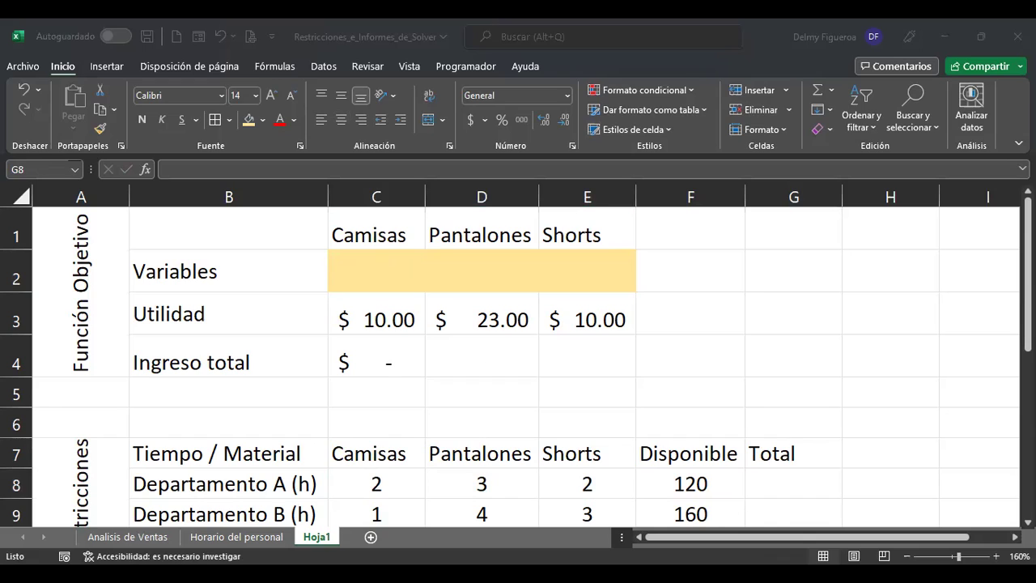
{"action": "key", "text": "alt+Tab"}
{"action": "type", "text": "+suma"}
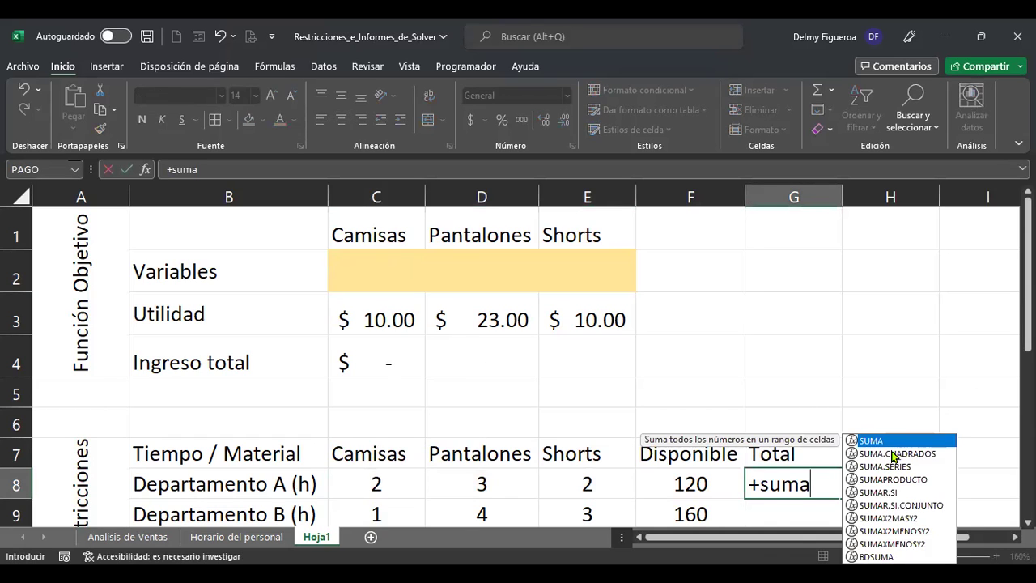
{"action": "type", "text": "p"}
{"action": "key", "text": "Tab"}
{"action": "key", "text": "Left"}
{"action": "key", "text": "Left"}
{"action": "key", "text": "Left"}
{"action": "key", "text": "Left"}
{"action": "key", "text": "shift+Right"}
{"action": "key", "text": "shift+Right"}
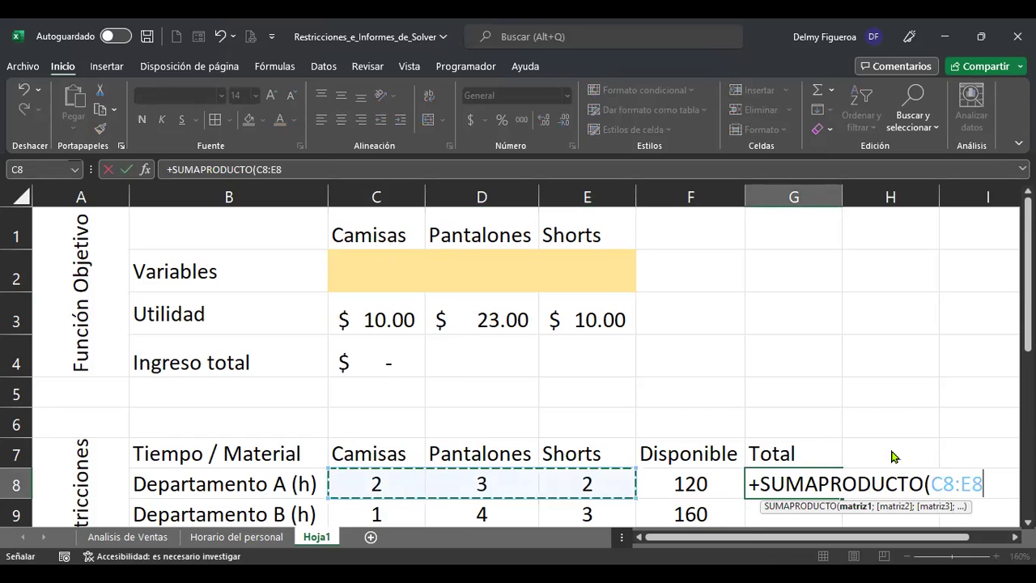
{"action": "type", "text": ";"}
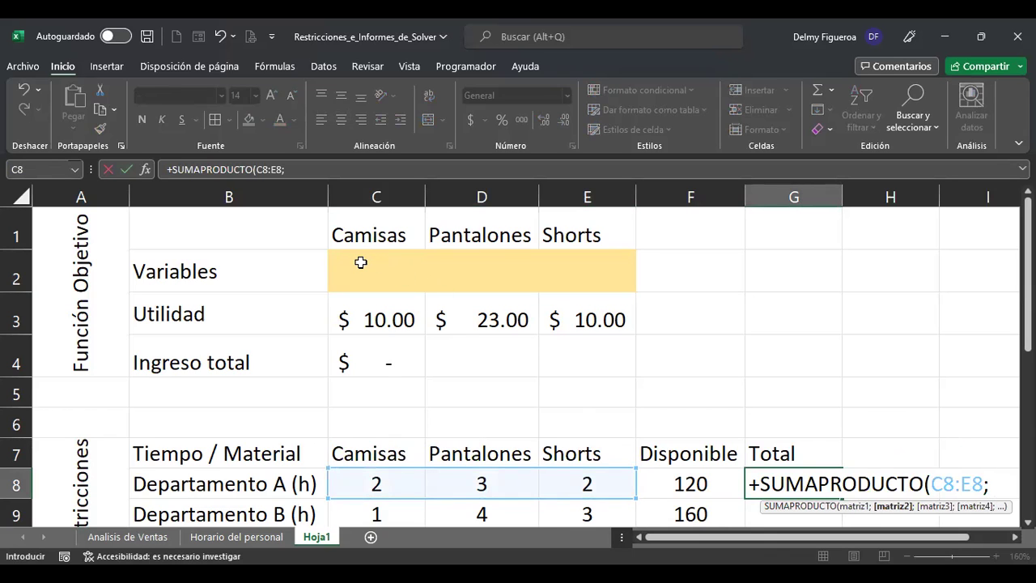
{"action": "left_click_drag", "start_coordinate": [361, 264], "coordinate": [559, 268]}
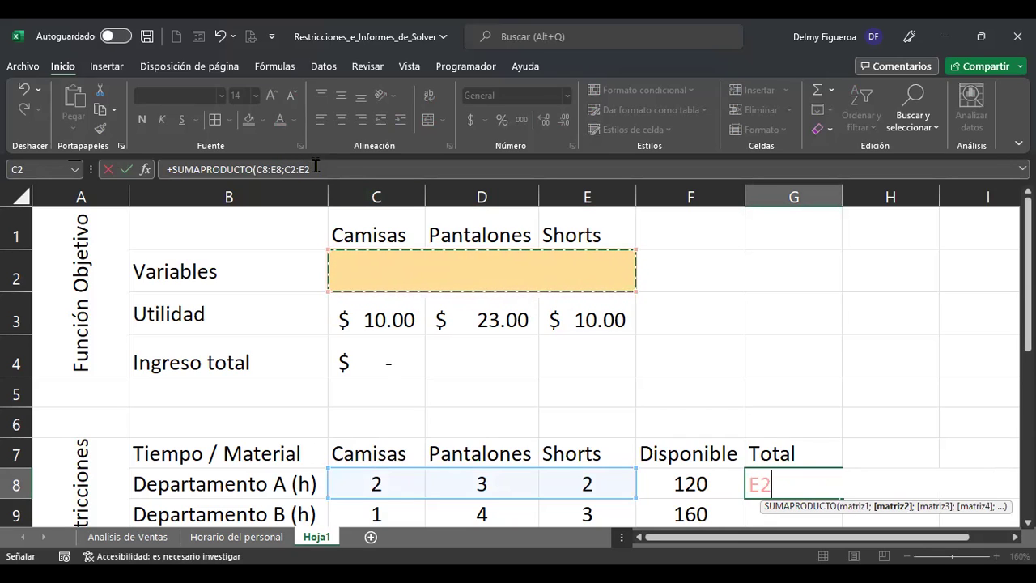
{"action": "key", "text": "Return"}
Make the variables range in the G8 formula absolute as $C$2:$E$2
{"action": "key", "text": "Up"}
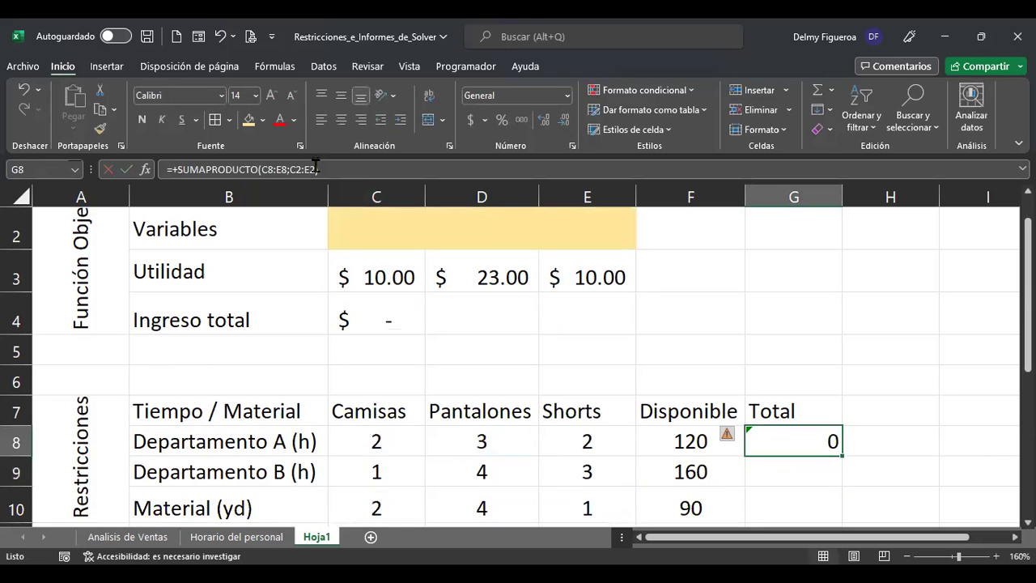
{"action": "left_click", "coordinate": [315, 165]}
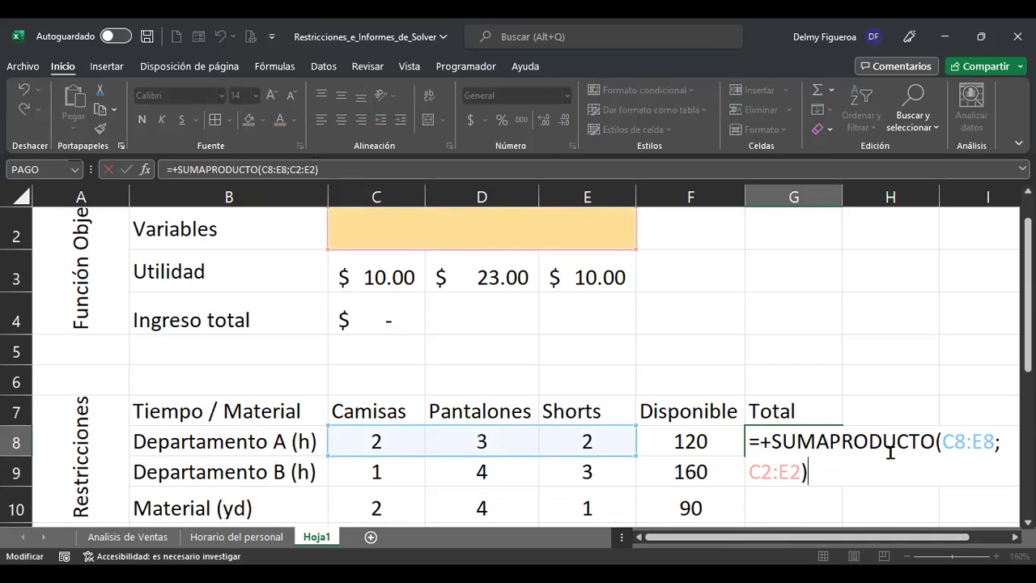
{"action": "key", "text": "Left"}
{"action": "key", "text": "Left"}
{"action": "key", "text": "Left"}
{"action": "key", "text": "Left"}
{"action": "key", "text": "Left"}
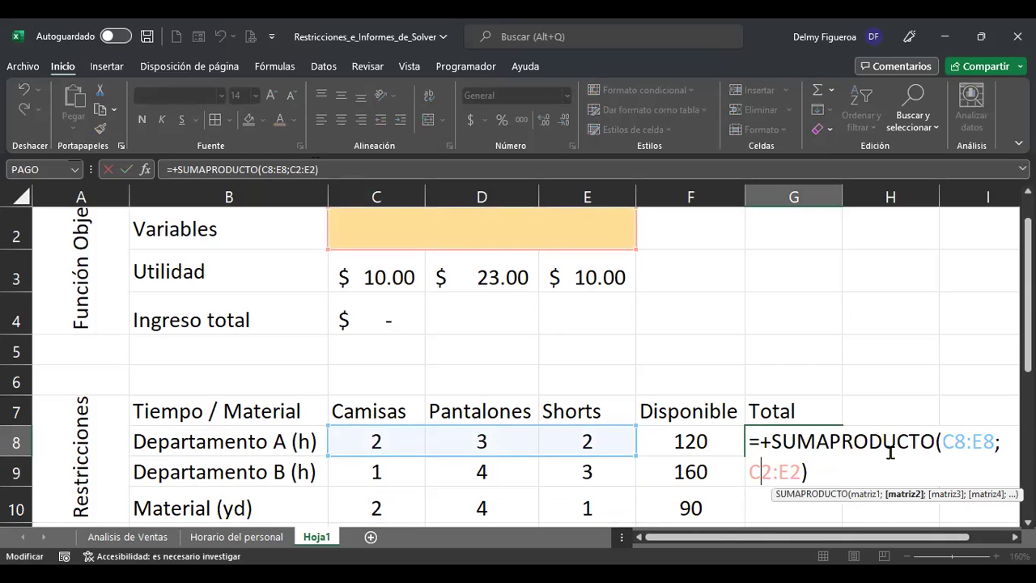
{"action": "key", "text": "F4"}
{"action": "key", "text": "Right"}
{"action": "key", "text": "F4"}
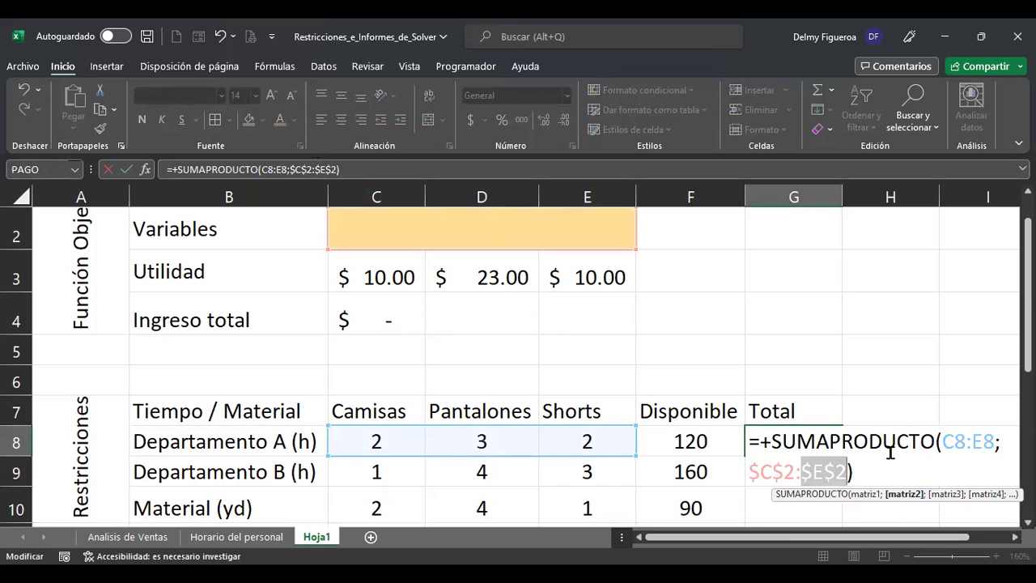
{"action": "key", "text": "Return"}
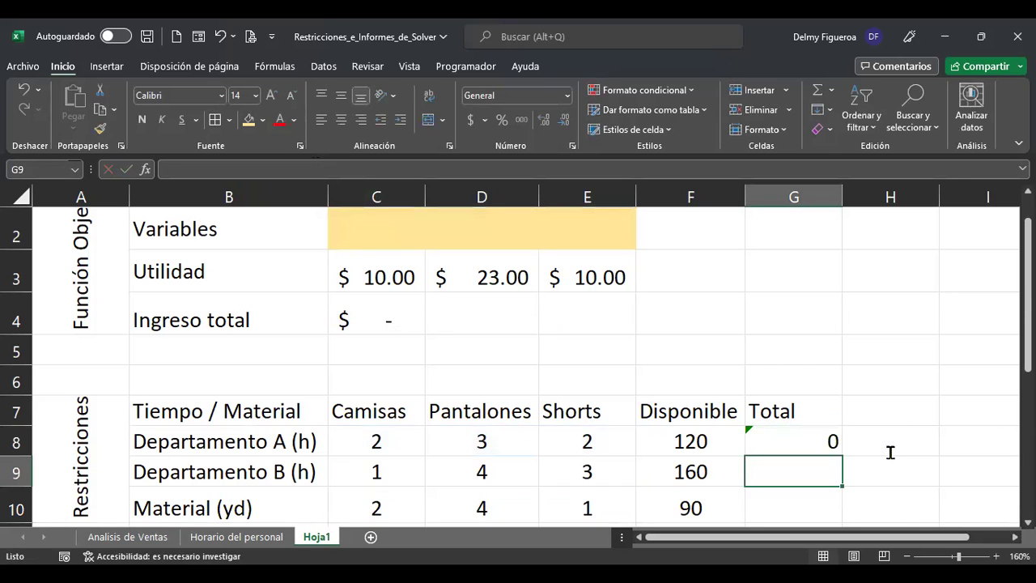
Copy the G8 total formula down to G9:G10 for Departamento B and Material
{"action": "scroll", "coordinate": [890, 407], "scroll_direction": "down", "scroll_amount": 2}
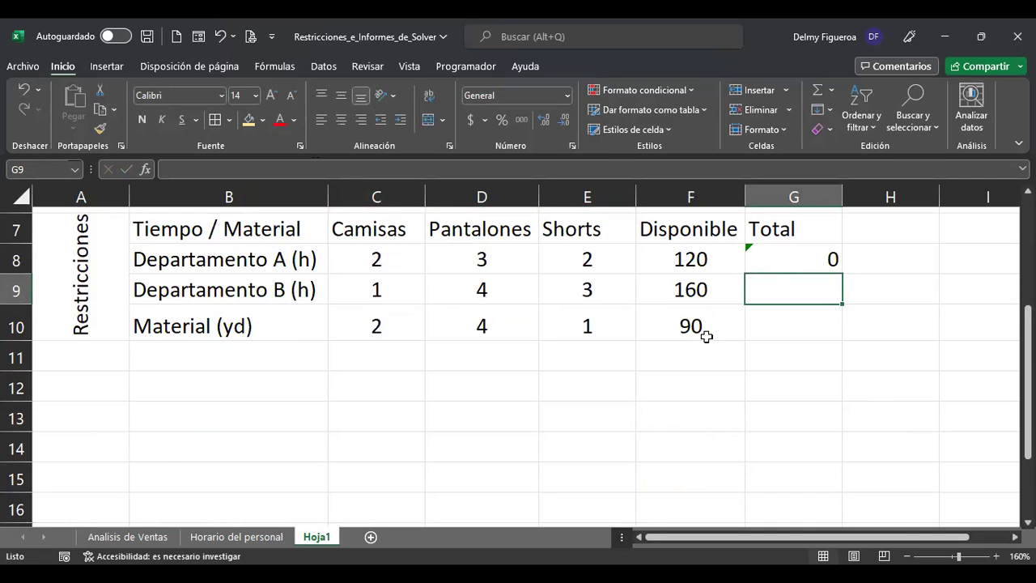
{"action": "scroll", "coordinate": [378, 235], "scroll_direction": "up", "scroll_amount": 2}
{"action": "left_click_drag", "start_coordinate": [374, 263], "coordinate": [580, 276]}
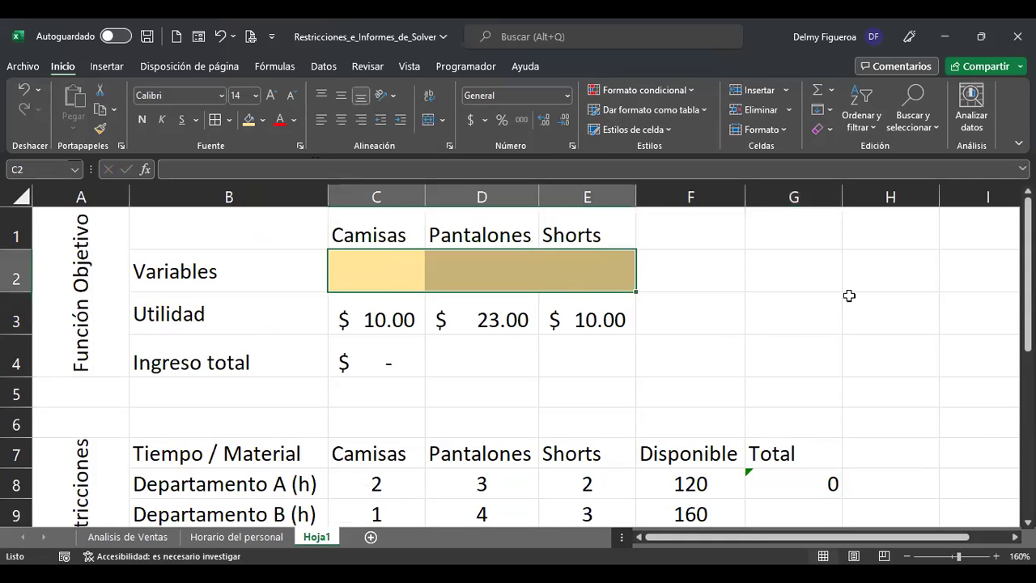
{"action": "scroll", "coordinate": [850, 297], "scroll_direction": "down", "scroll_amount": 2}
{"action": "left_click", "coordinate": [800, 298]}
{"action": "left_click_drag", "start_coordinate": [845, 315], "coordinate": [840, 372]}
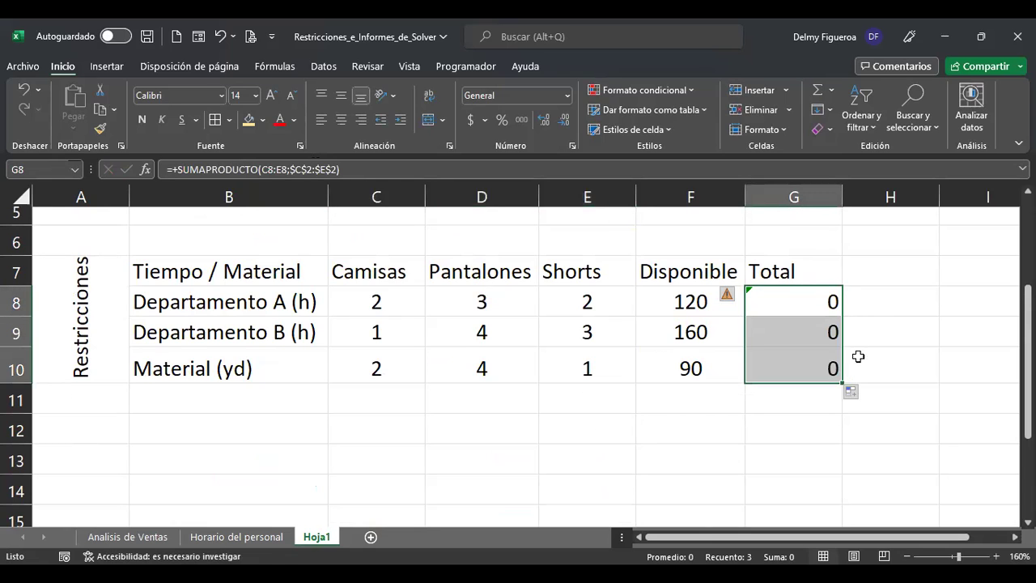
{"action": "left_click", "coordinate": [808, 304]}
{"action": "left_click_drag", "start_coordinate": [808, 304], "coordinate": [802, 358]}
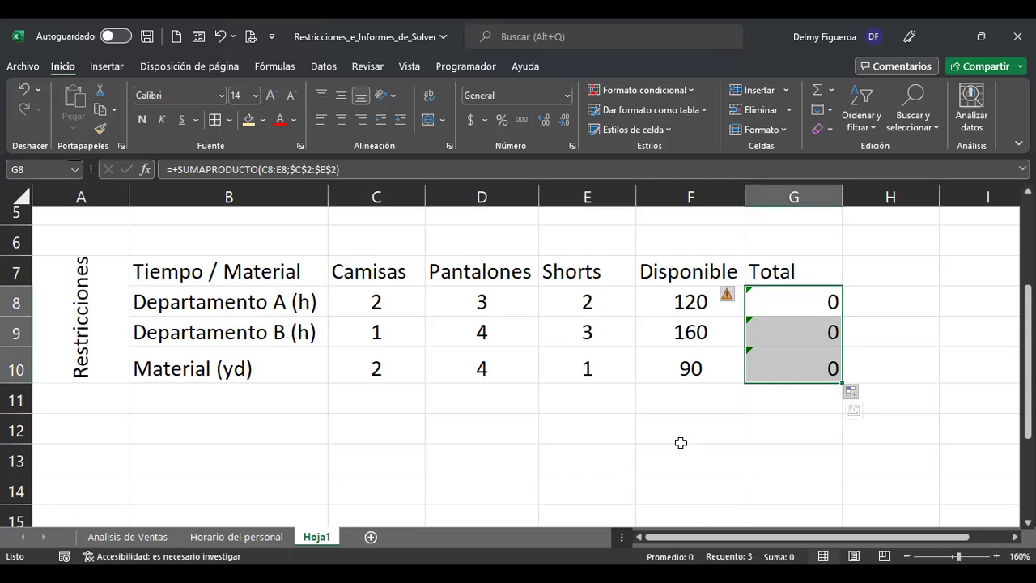
Review the model: the C4 objective formula, variables C2:E2, available amounts F8:F10, coefficients C8:E10 and the total in G8
{"action": "scroll", "coordinate": [680, 439], "scroll_direction": "up", "scroll_amount": 2}
{"action": "left_click", "coordinate": [392, 362]}
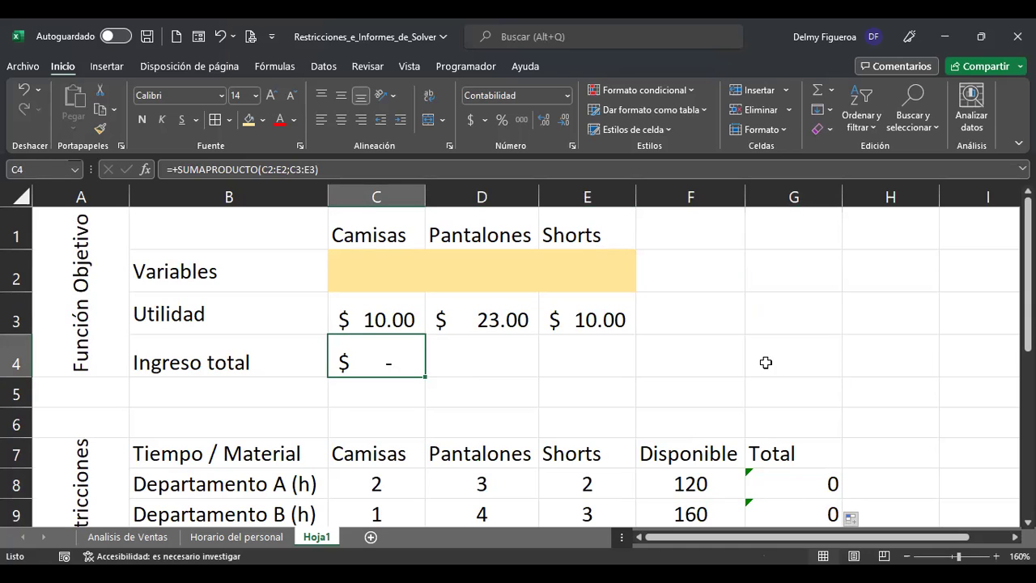
{"action": "key", "text": "F2"}
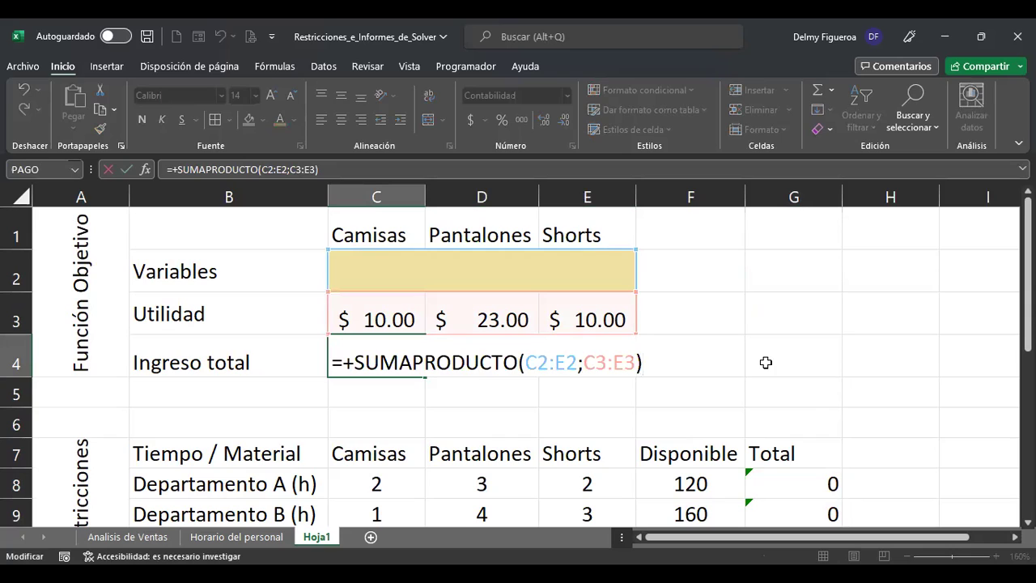
{"action": "key", "text": "Return"}
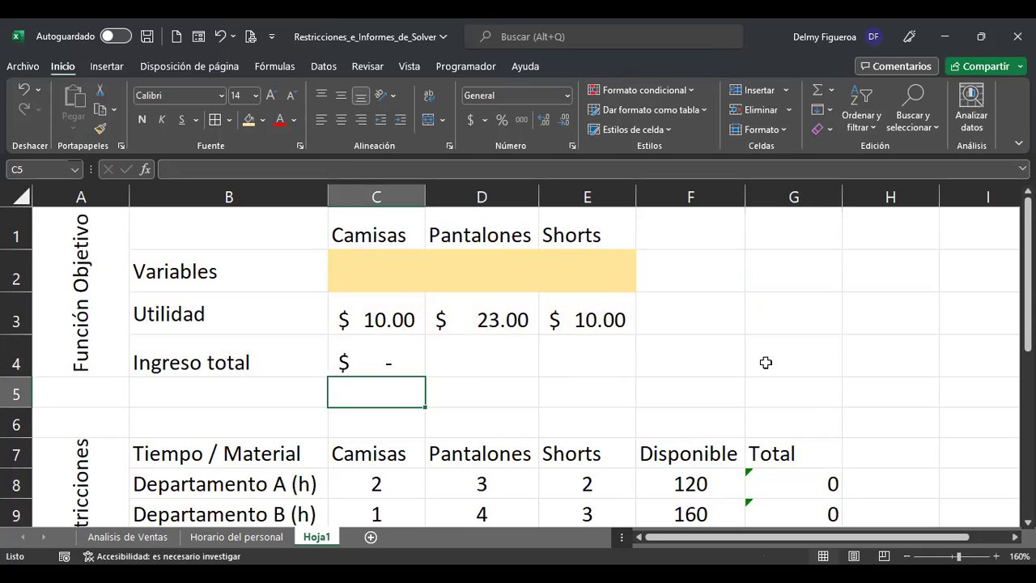
{"action": "key", "text": "Up"}
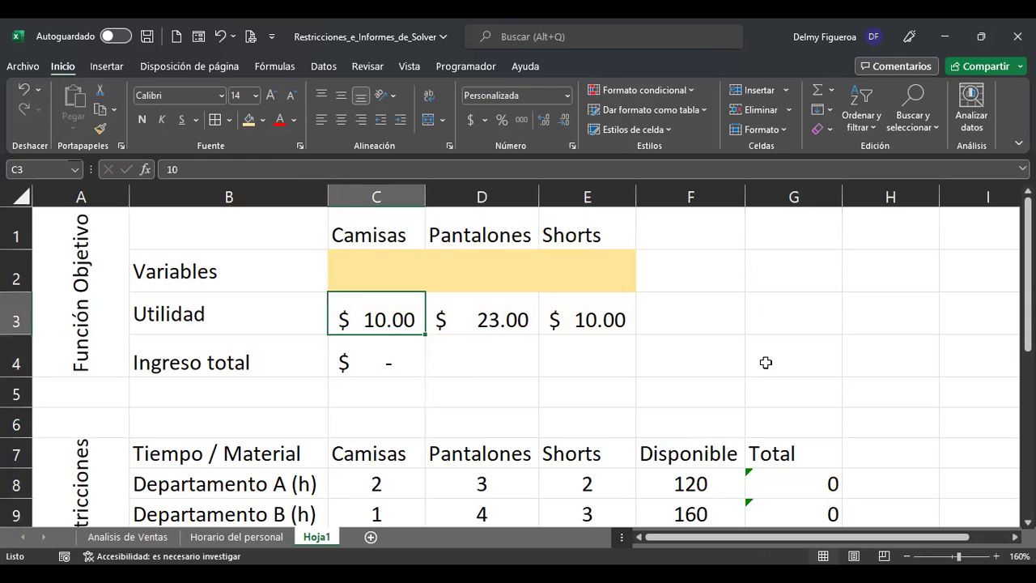
{"action": "key", "text": "Up"}
{"action": "key", "text": "shift+Right"}
{"action": "key", "text": "shift+Right"}
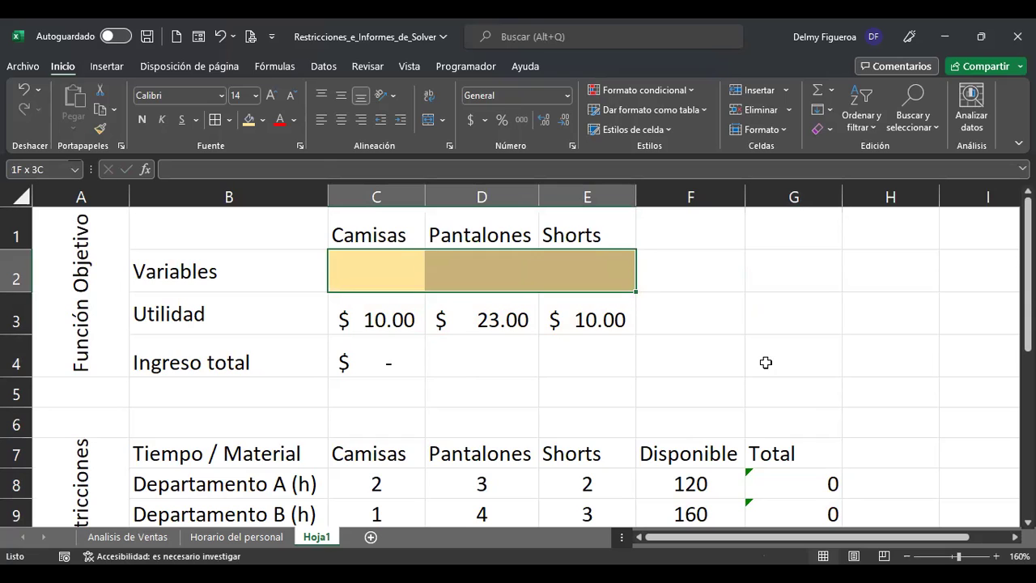
{"action": "scroll", "coordinate": [737, 377], "scroll_direction": "down", "scroll_amount": 1}
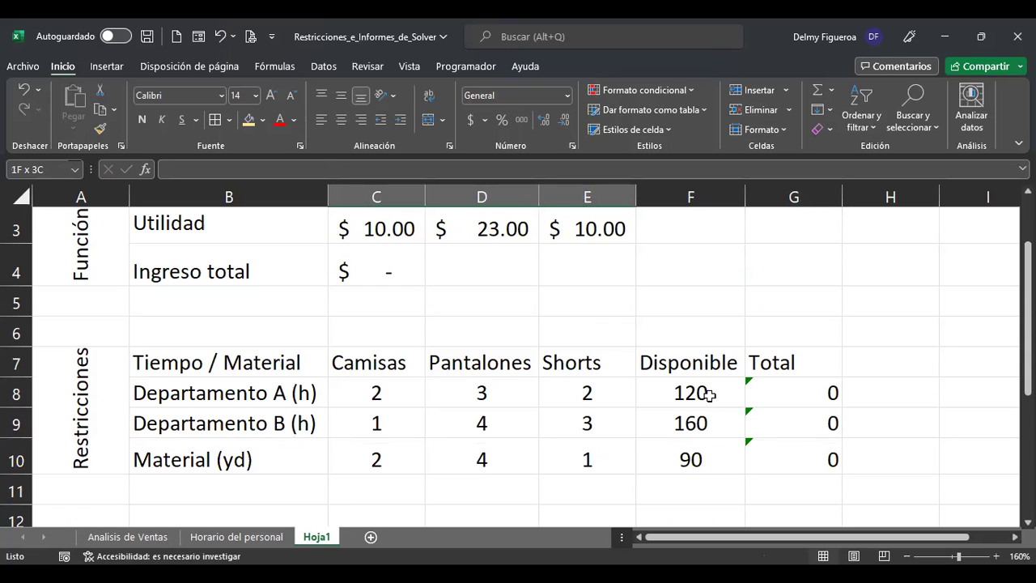
{"action": "left_click_drag", "start_coordinate": [658, 396], "coordinate": [671, 453]}
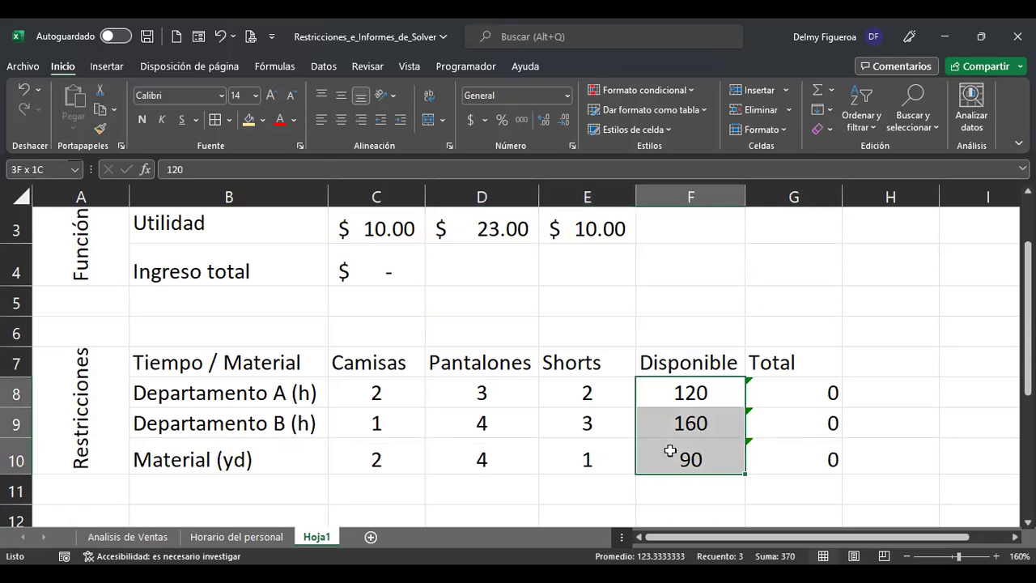
{"action": "left_click_drag", "start_coordinate": [417, 400], "coordinate": [637, 441]}
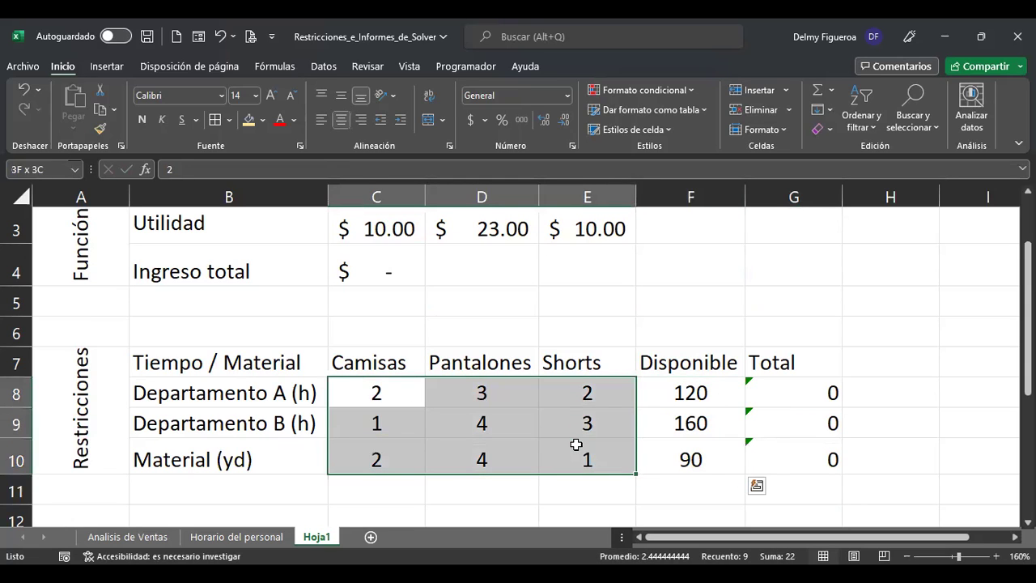
{"action": "left_click", "coordinate": [784, 404]}
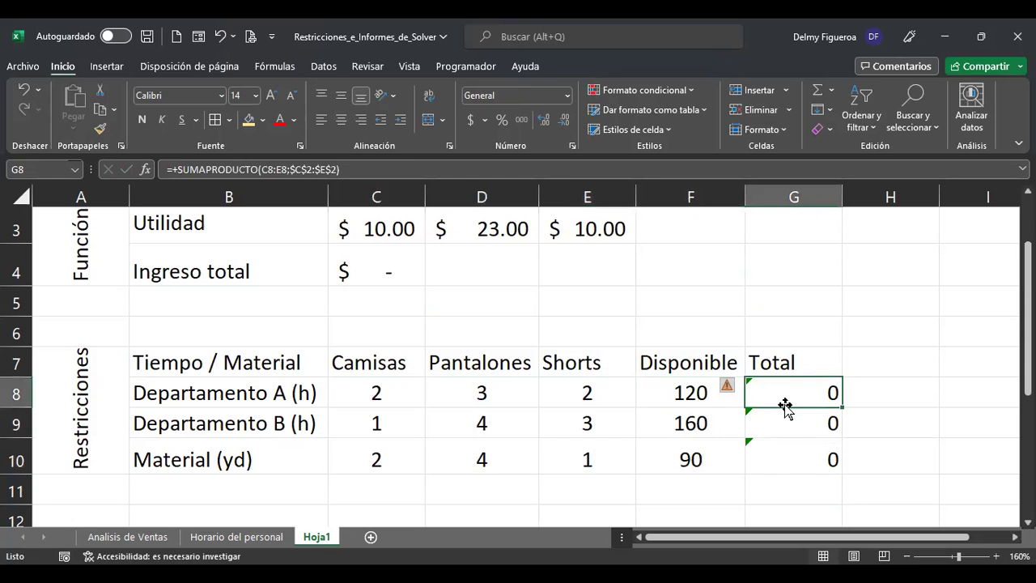
Set up Solver to maximize the total income in C4 by changing the variable cells C2:E2
{"action": "left_click", "coordinate": [390, 266]}
{"action": "scroll", "coordinate": [567, 297], "scroll_direction": "up", "scroll_amount": 1}
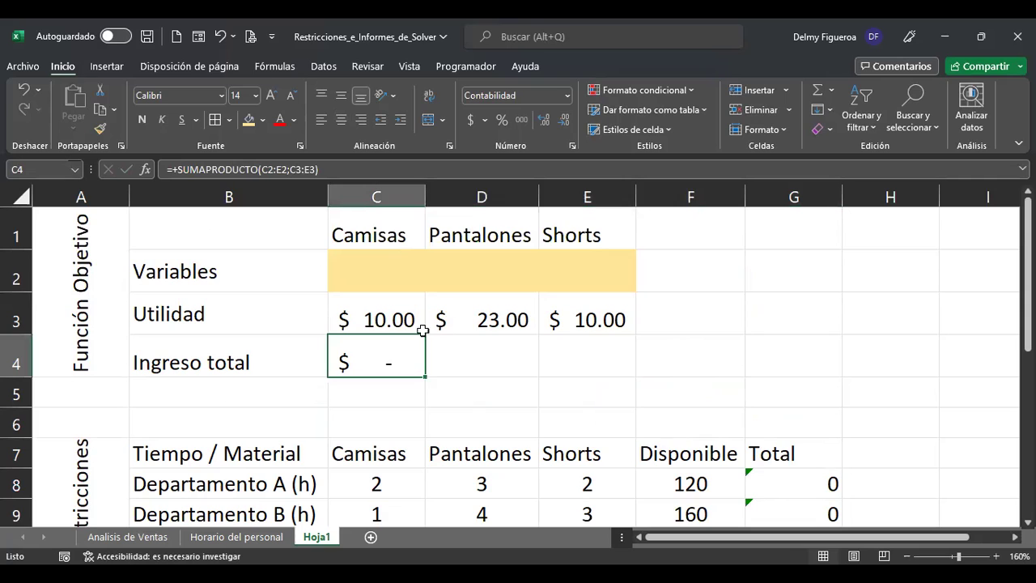
{"action": "left_click", "coordinate": [324, 67]}
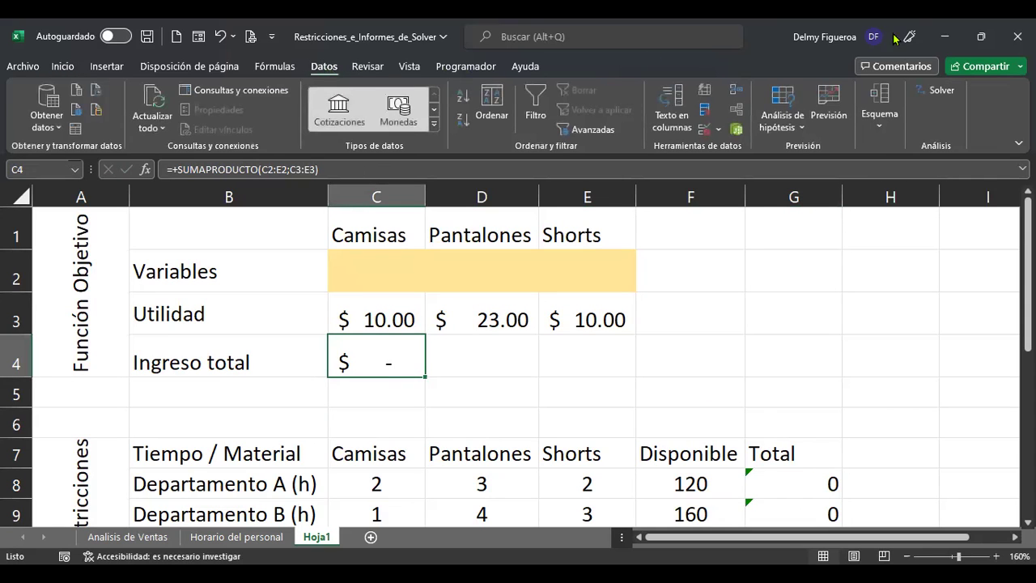
{"action": "left_click", "coordinate": [936, 92]}
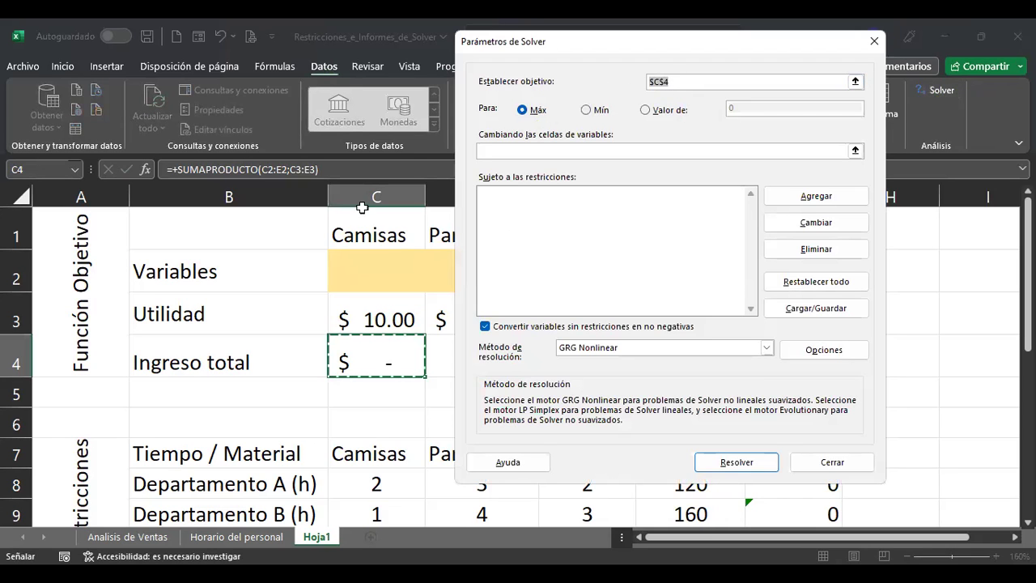
{"action": "left_click", "coordinate": [522, 153]}
{"action": "left_click", "coordinate": [527, 151]}
{"action": "left_click_drag", "start_coordinate": [580, 46], "coordinate": [665, 61]}
{"action": "left_click_drag", "start_coordinate": [386, 264], "coordinate": [571, 269]}
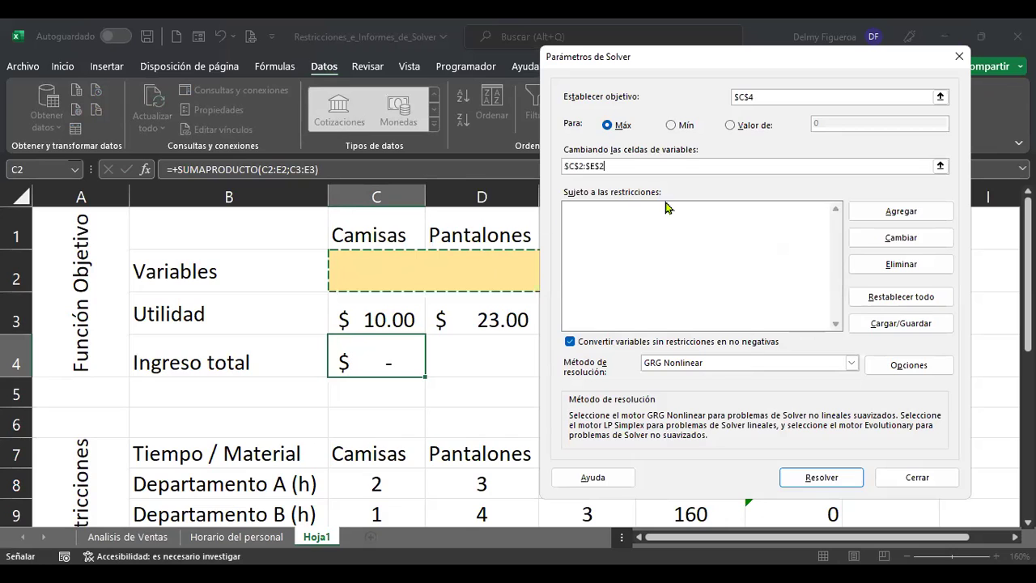
Add a Solver constraint requiring the totals G8:G10 to be <= the available amounts F8:F10
{"action": "left_click", "coordinate": [898, 216]}
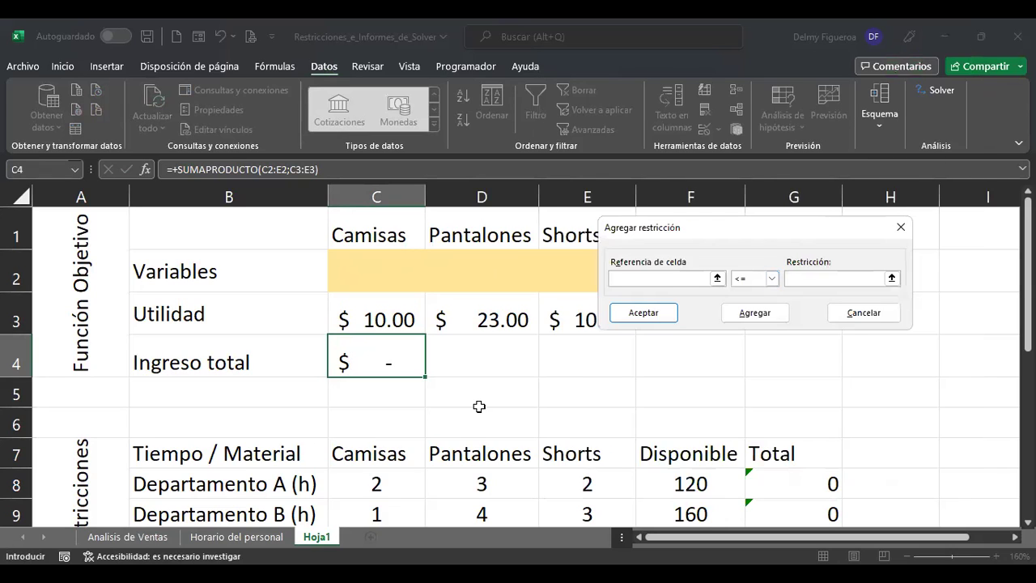
{"action": "scroll", "coordinate": [478, 405], "scroll_direction": "down", "scroll_amount": 1}
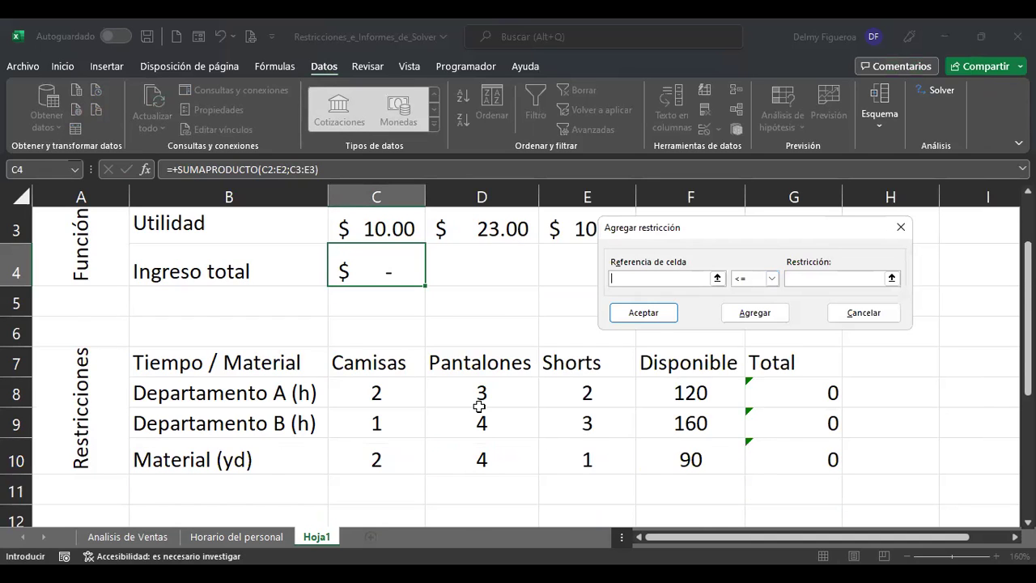
{"action": "scroll", "coordinate": [479, 406], "scroll_direction": "up", "scroll_amount": 1}
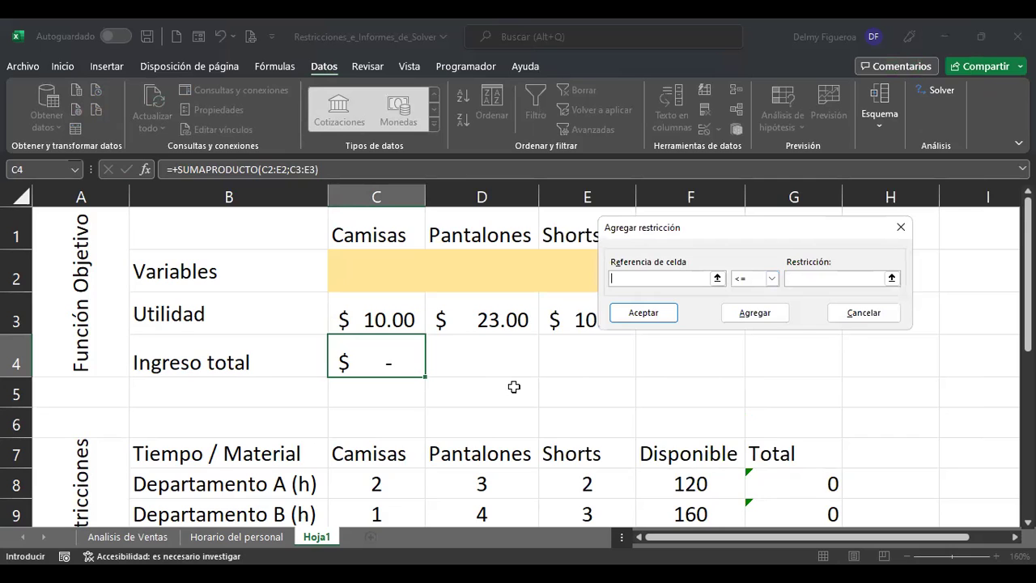
{"action": "scroll", "coordinate": [516, 389], "scroll_direction": "down", "scroll_amount": 1}
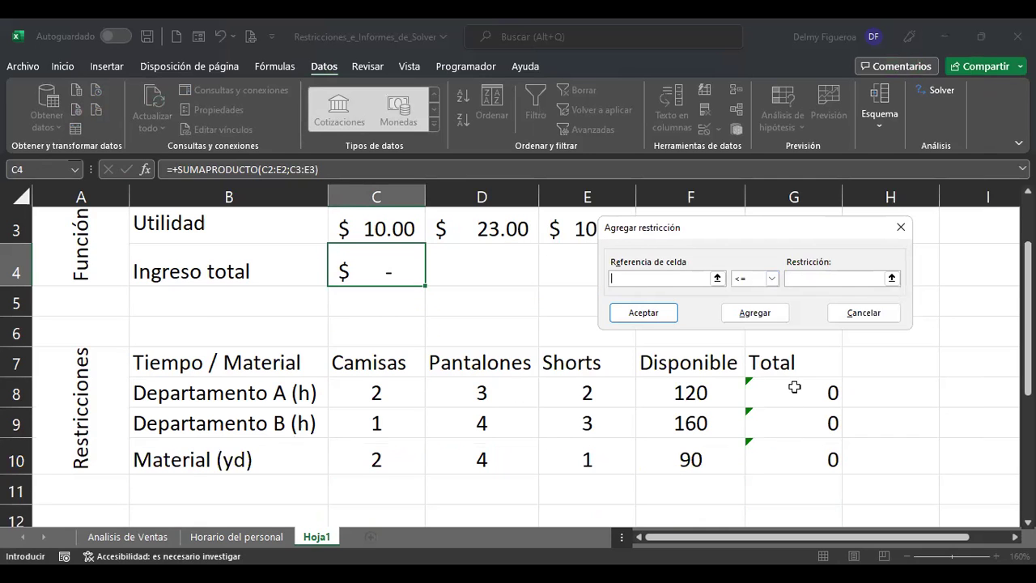
{"action": "left_click_drag", "start_coordinate": [796, 446], "coordinate": [769, 390]}
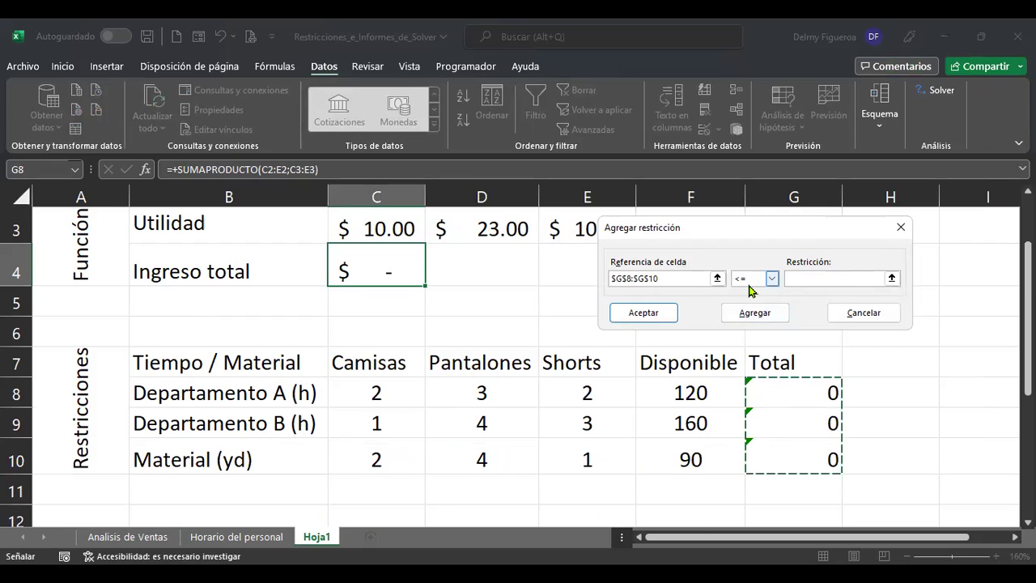
{"action": "left_click", "coordinate": [875, 279]}
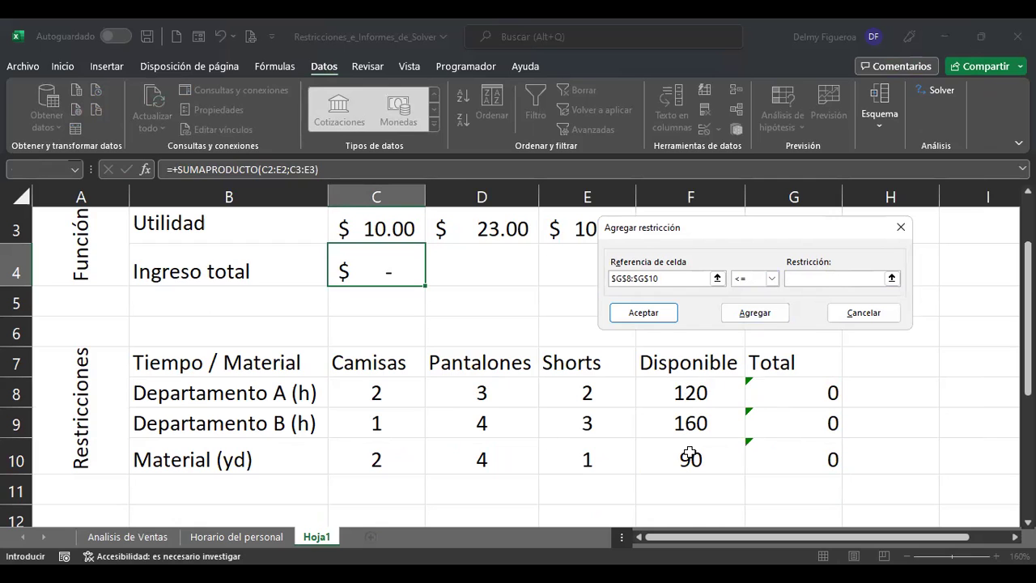
{"action": "left_click_drag", "start_coordinate": [690, 459], "coordinate": [704, 396]}
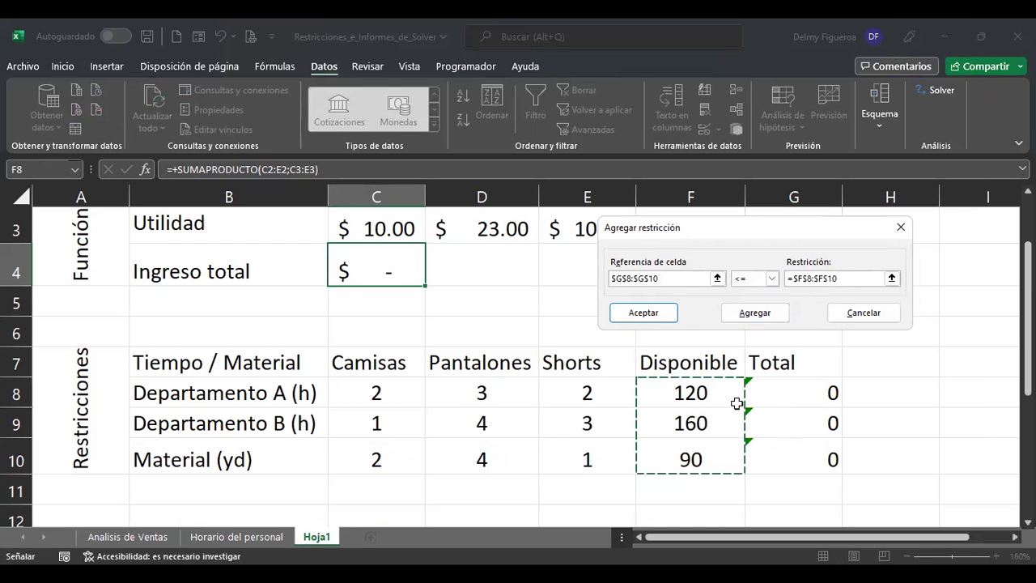
{"action": "scroll", "coordinate": [583, 291], "scroll_direction": "up", "scroll_amount": 1}
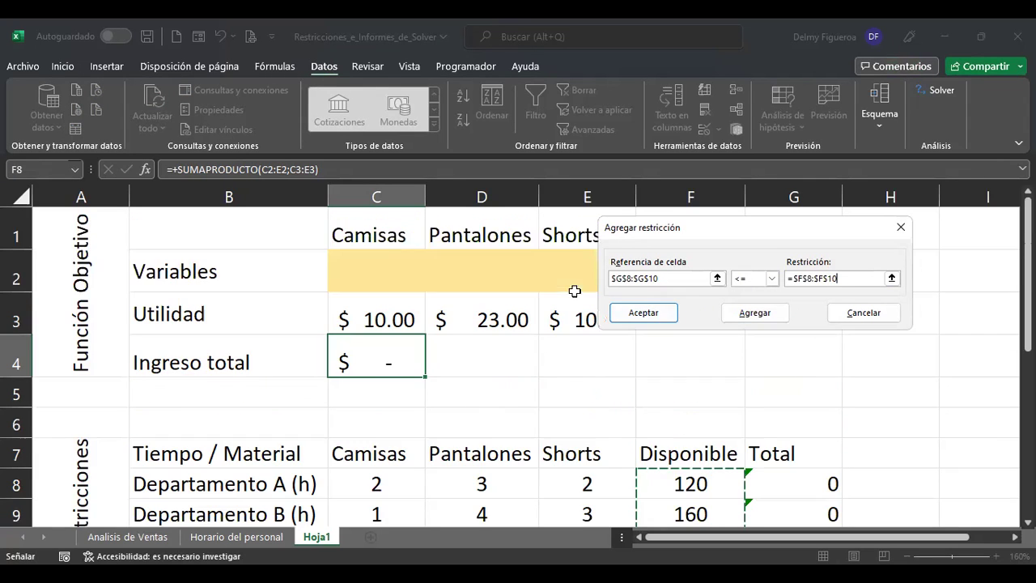
{"action": "left_click", "coordinate": [754, 313]}
Add a Solver constraint restricting the variables C2:E2 to integers (int)
{"action": "left_click", "coordinate": [379, 265]}
{"action": "left_click", "coordinate": [572, 273], "text": "shift"}
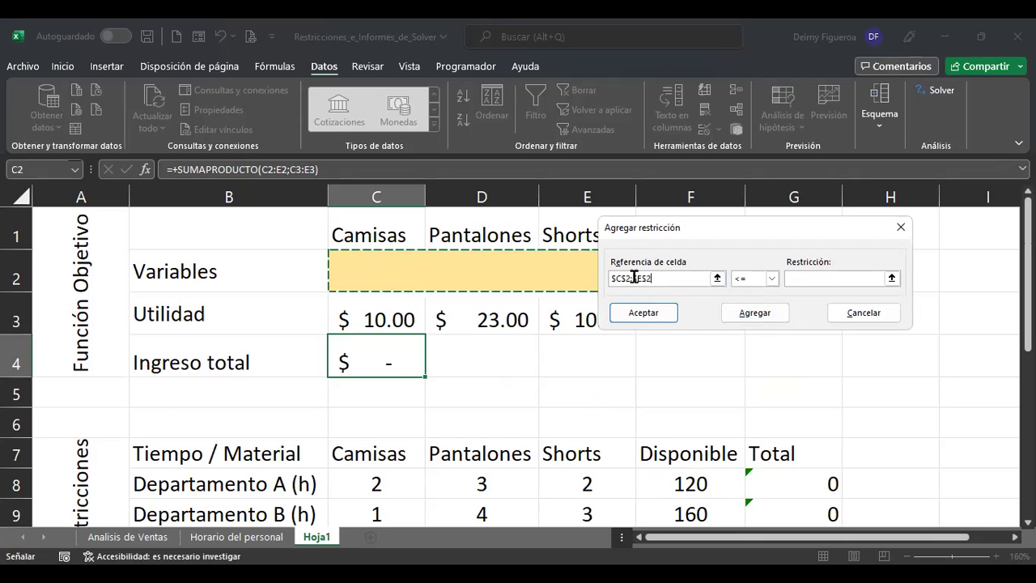
{"action": "left_click", "coordinate": [772, 278]}
{"action": "left_click", "coordinate": [759, 323]}
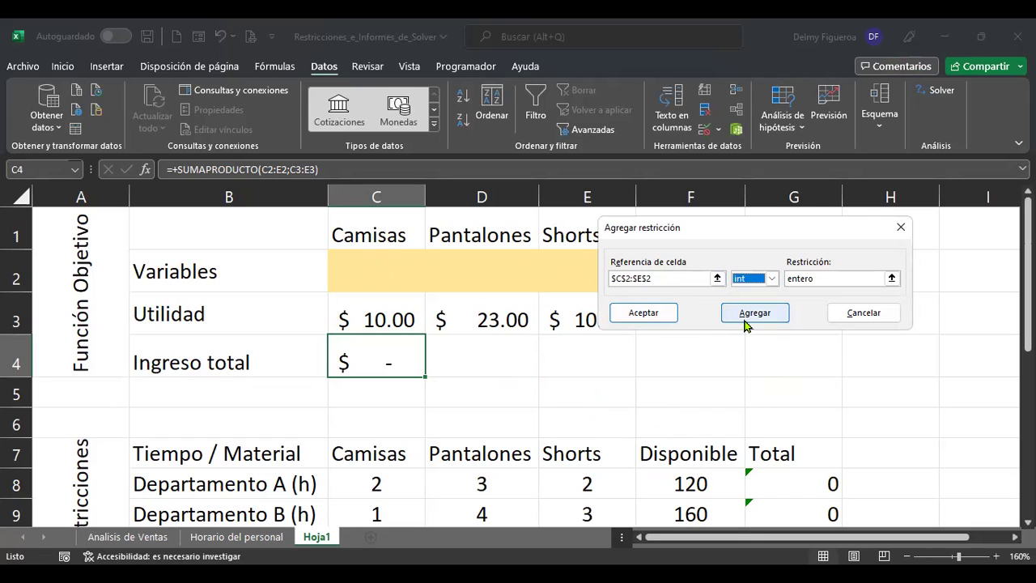
{"action": "left_click_drag", "start_coordinate": [654, 312], "coordinate": [741, 326]}
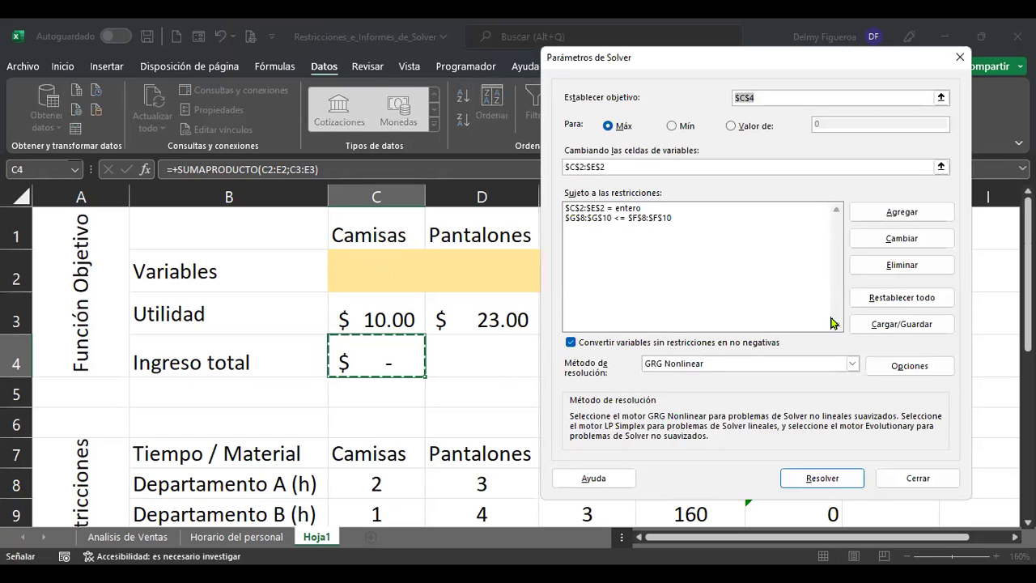
Solve the model with GRG Nonlinear and keep the Solver solution with outline reports (Informes de esquema) enabled
{"action": "key", "text": "Return"}
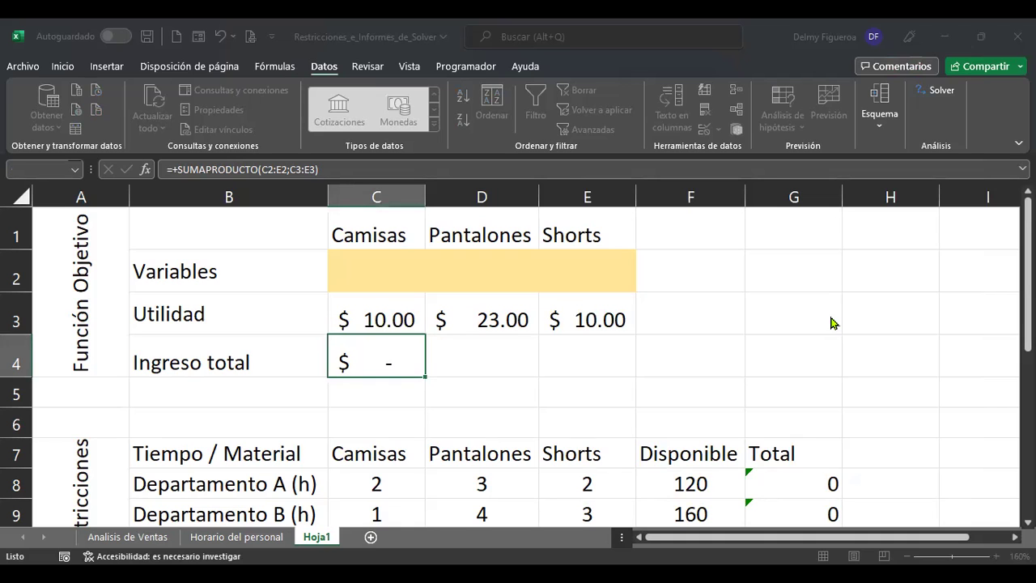
{"action": "scroll", "coordinate": [430, 361], "scroll_direction": "down", "scroll_amount": 2}
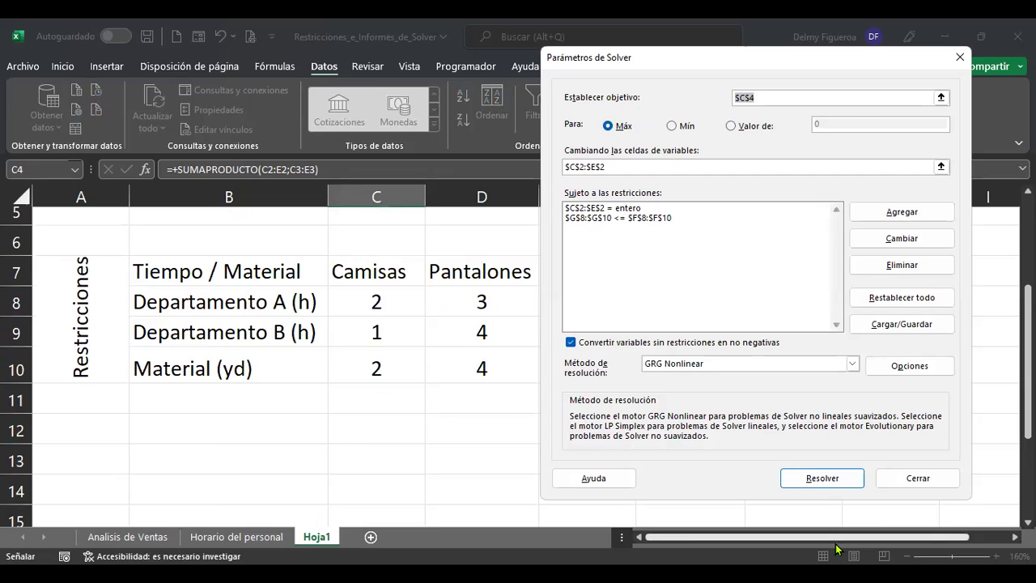
{"action": "left_click_drag", "start_coordinate": [833, 537], "coordinate": [838, 548]}
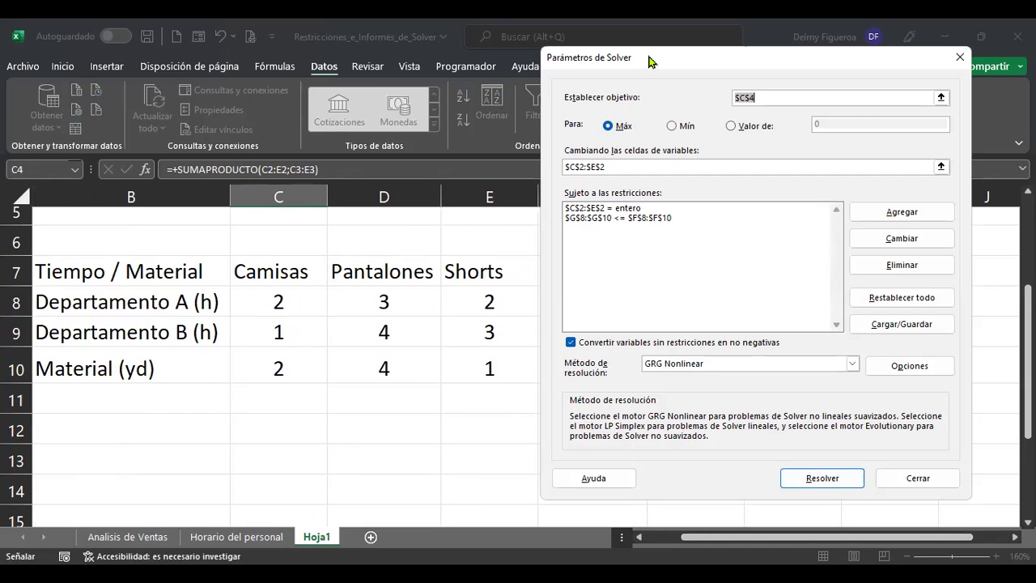
{"action": "left_click_drag", "start_coordinate": [652, 62], "coordinate": [853, 100]}
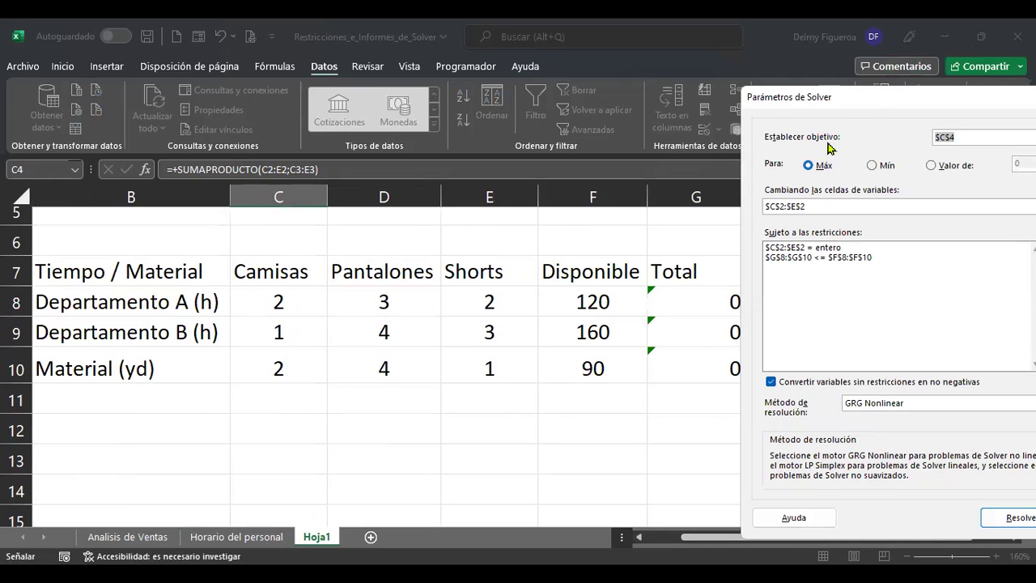
{"action": "left_click_drag", "start_coordinate": [861, 97], "coordinate": [419, 44]}
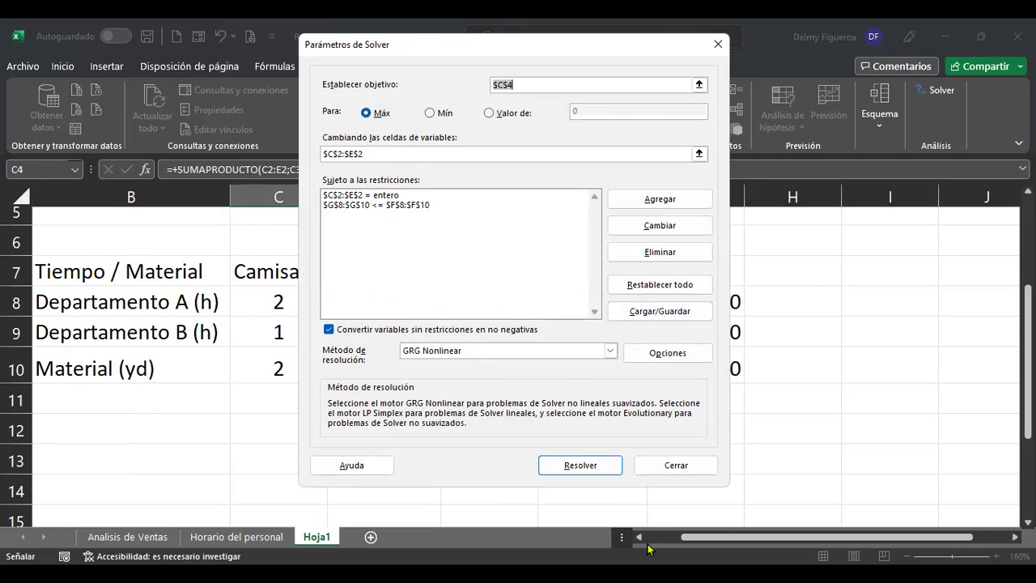
{"action": "left_click", "coordinate": [582, 465]}
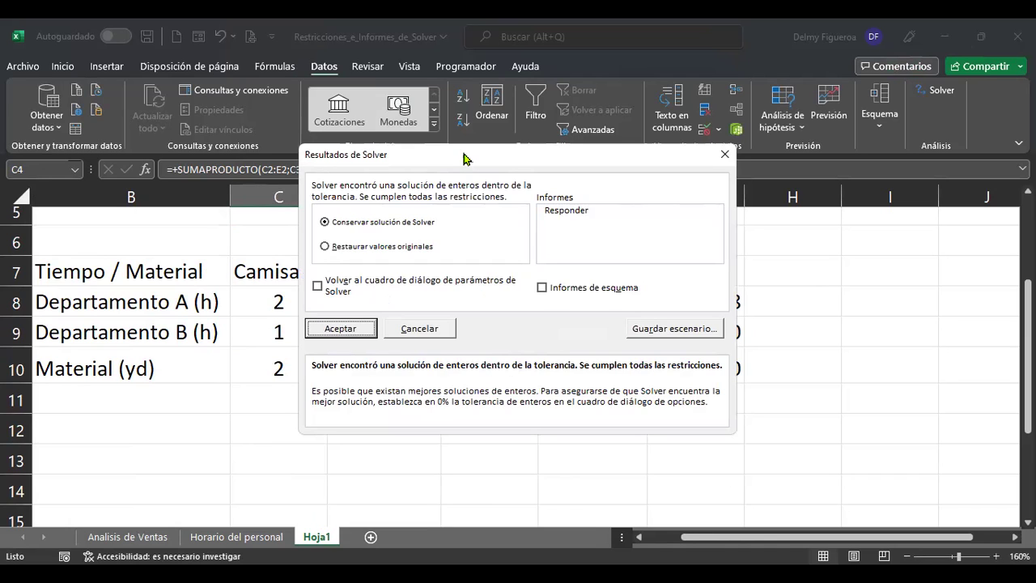
{"action": "left_click_drag", "start_coordinate": [464, 156], "coordinate": [682, 156]}
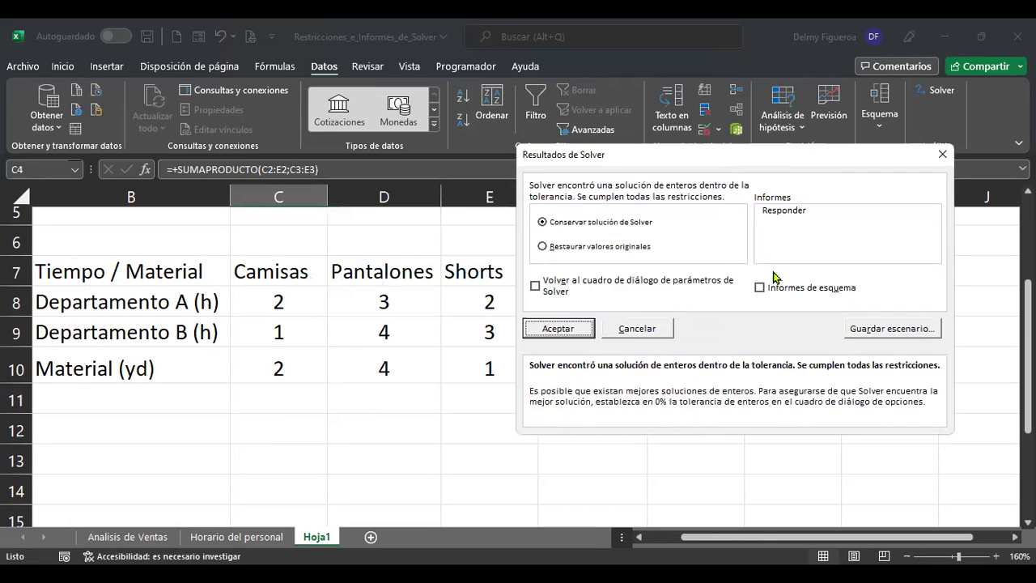
{"action": "left_click", "coordinate": [762, 289]}
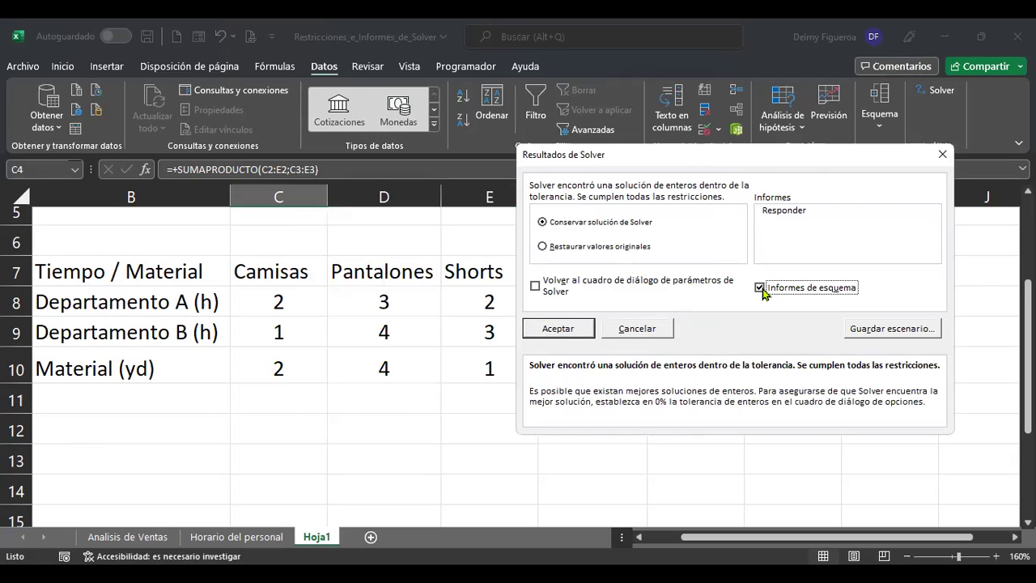
{"action": "left_click", "coordinate": [566, 330]}
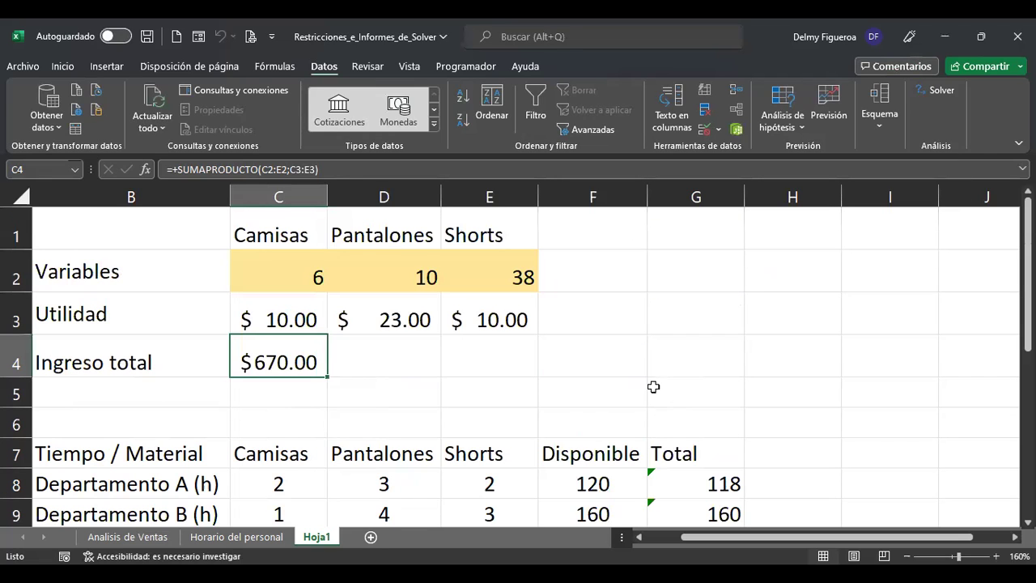
Review the solved variables C2:E2, the total income in C4 and the constraint totals G8:G10 against the available amounts
{"action": "left_click", "coordinate": [312, 270]}
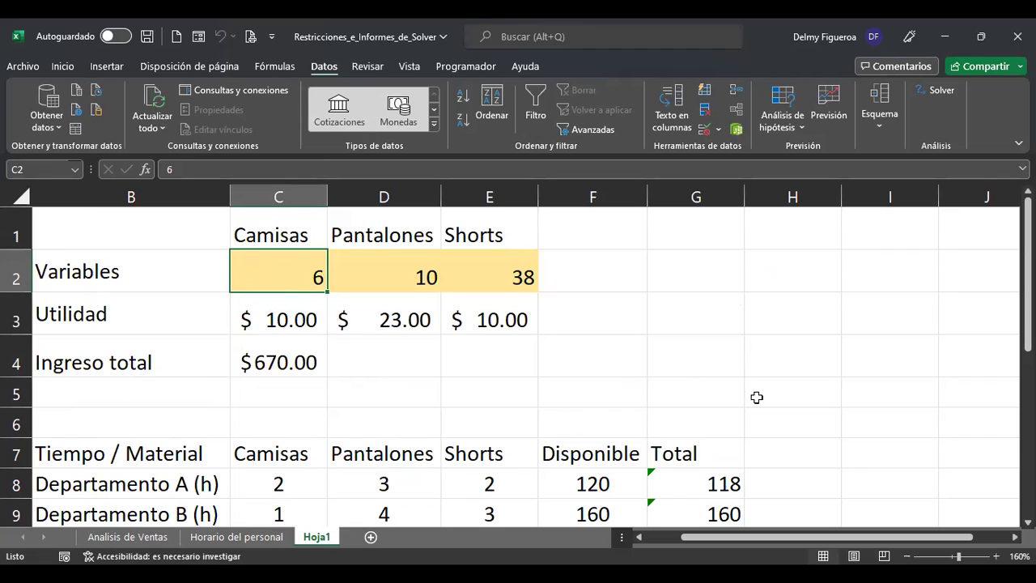
{"action": "key", "text": "Right"}
{"action": "key", "text": "Right"}
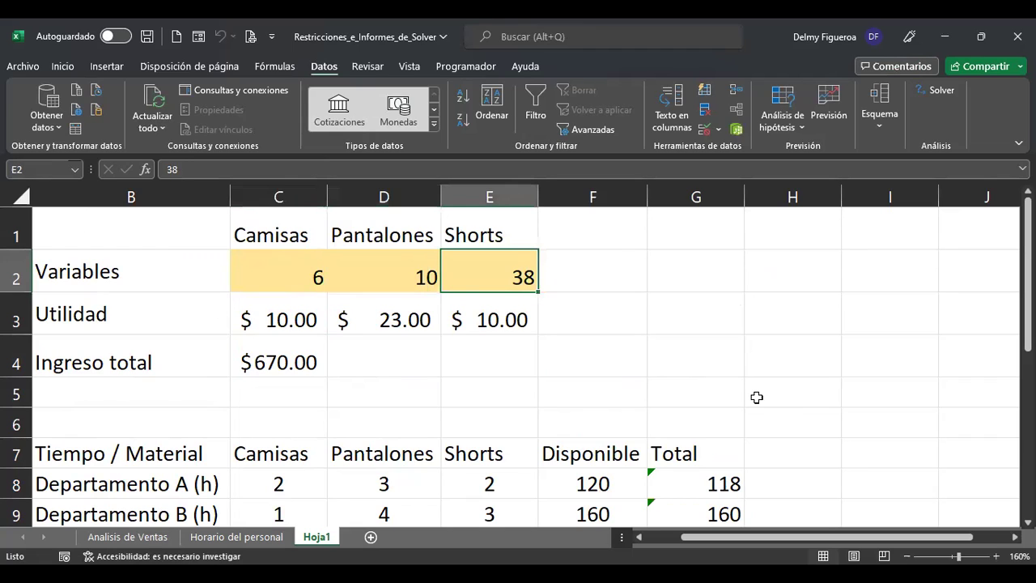
{"action": "left_click", "coordinate": [289, 353]}
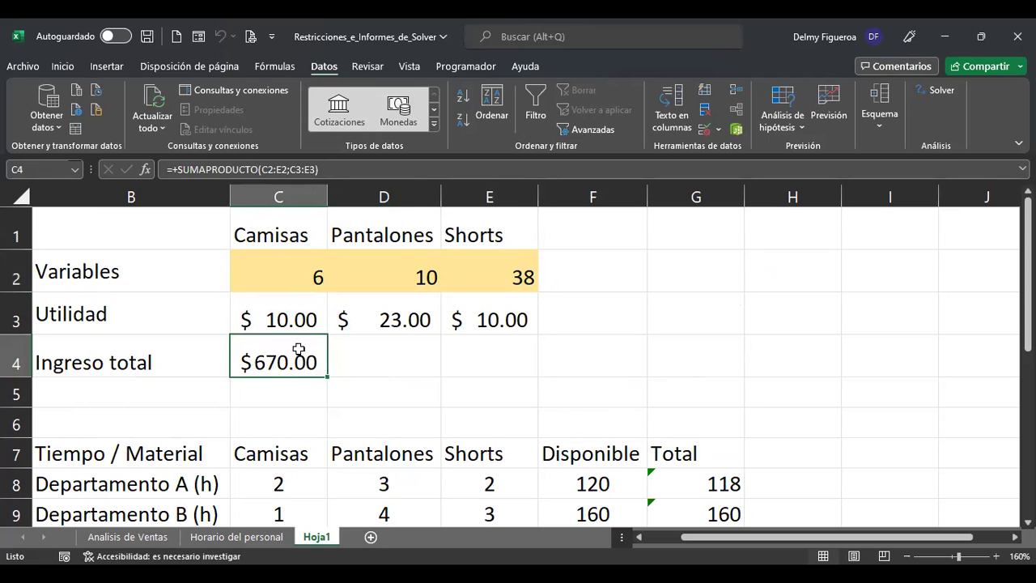
{"action": "scroll", "coordinate": [430, 351], "scroll_direction": "down", "scroll_amount": 1}
{"action": "scroll", "coordinate": [379, 341], "scroll_direction": "down", "scroll_amount": 1}
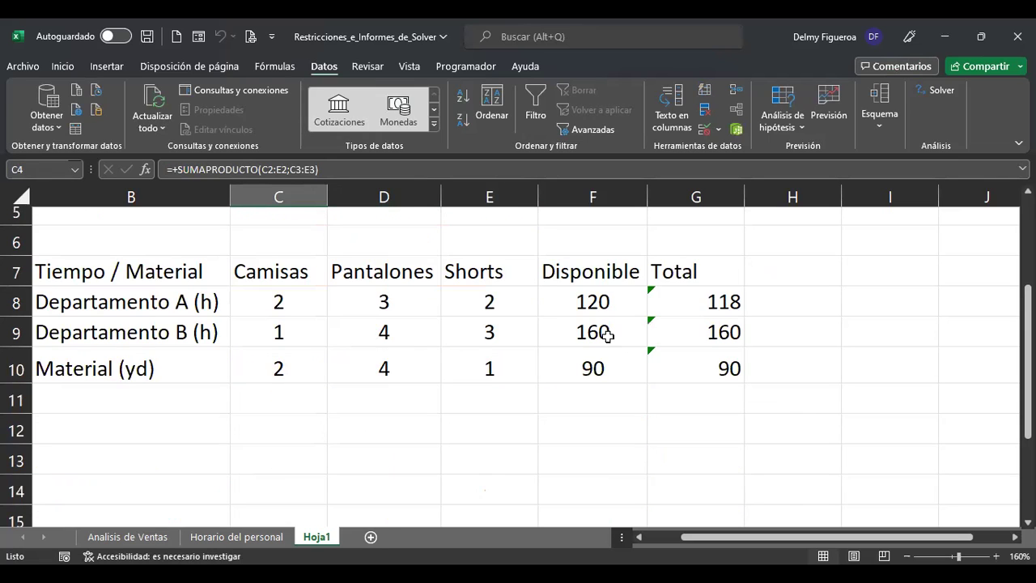
{"action": "left_click", "coordinate": [817, 298]}
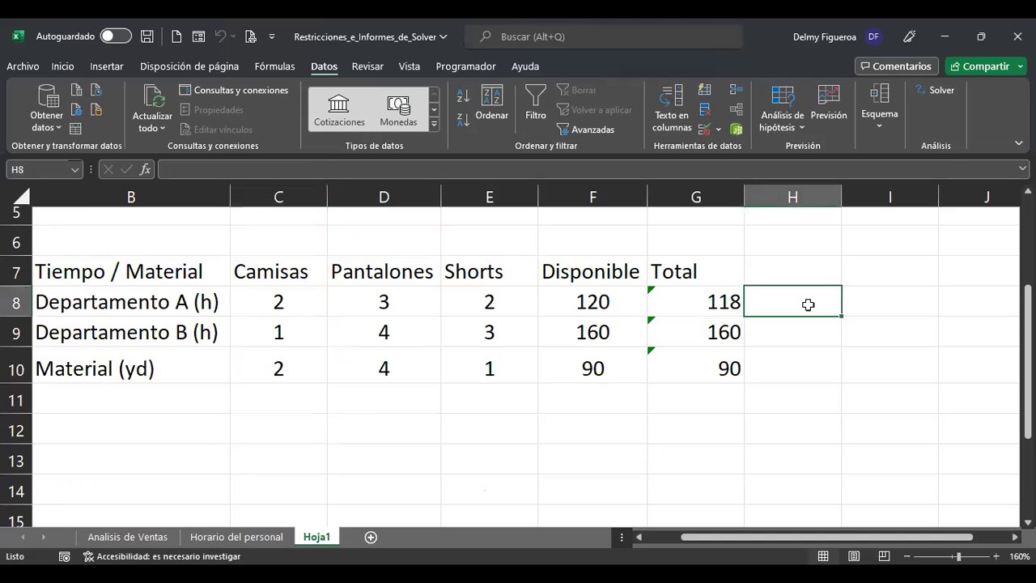
{"action": "left_click", "coordinate": [706, 302]}
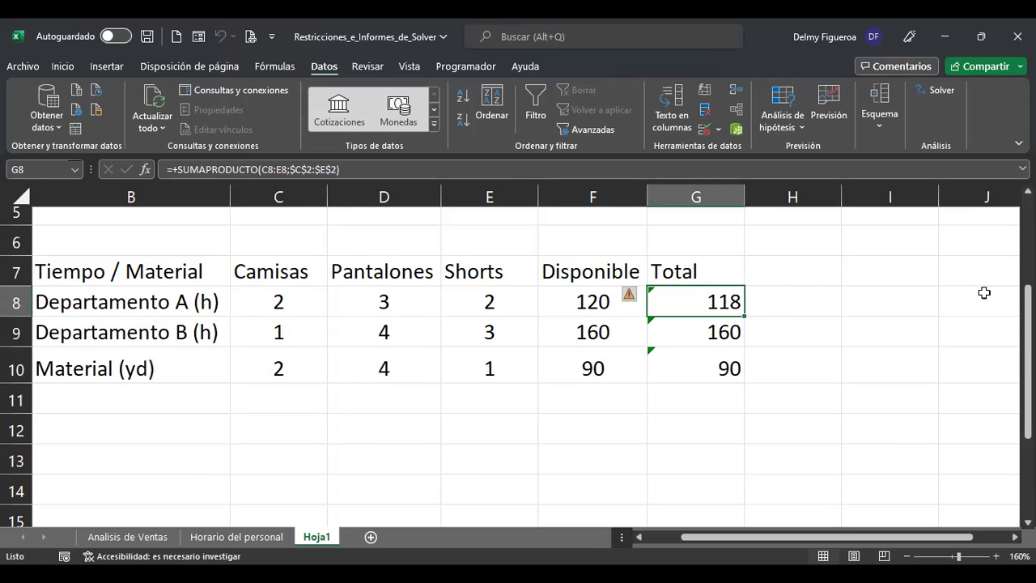
{"action": "key", "text": "Down"}
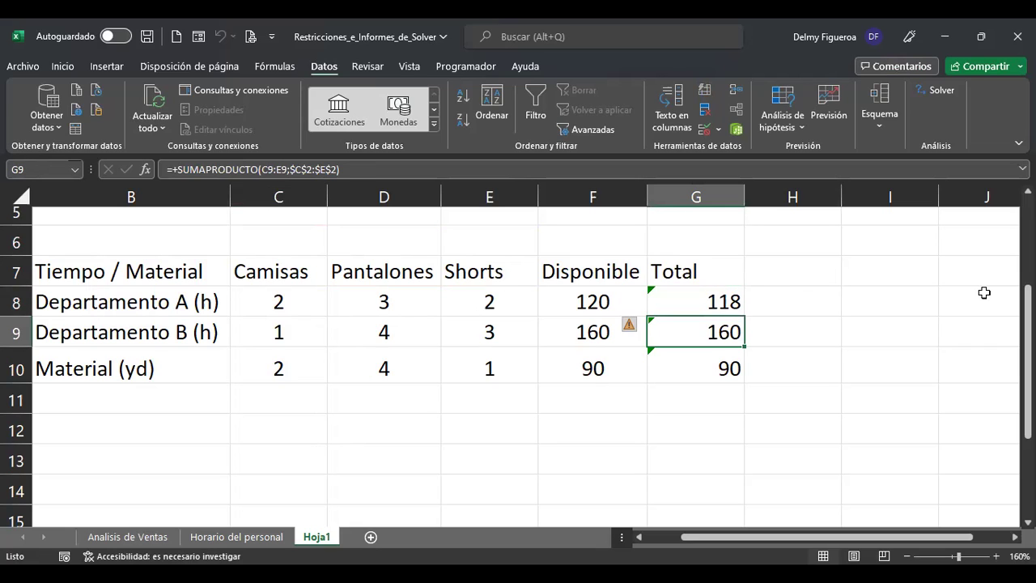
{"action": "key", "text": "Down"}
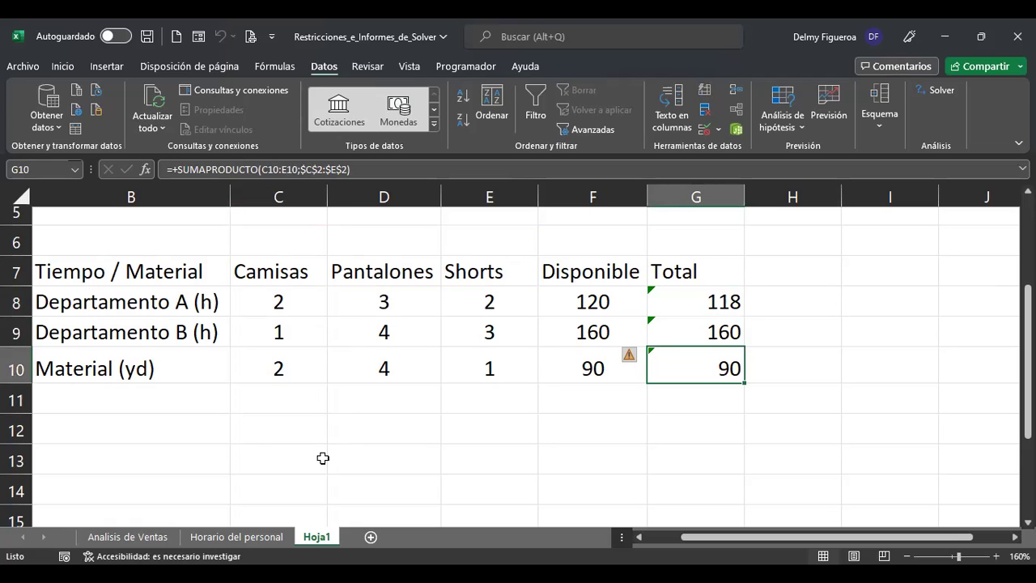
Look at the Analisis de Ventas sheet and open the Horario del personal sheet
{"action": "left_click", "coordinate": [132, 539]}
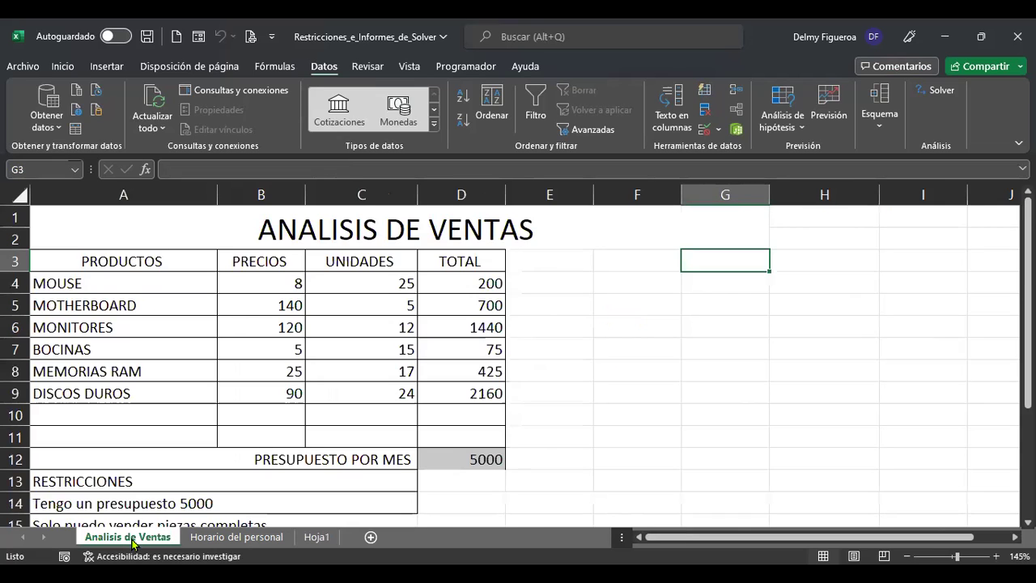
{"action": "left_click", "coordinate": [254, 542]}
{"action": "key", "text": "ctrl+Page_Down"}
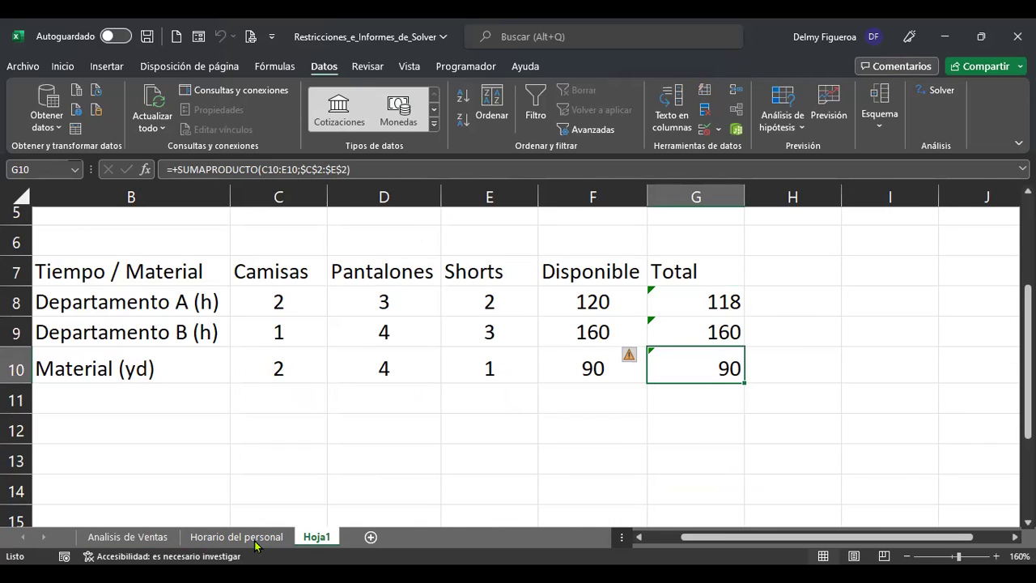
{"action": "left_click", "coordinate": [271, 539]}
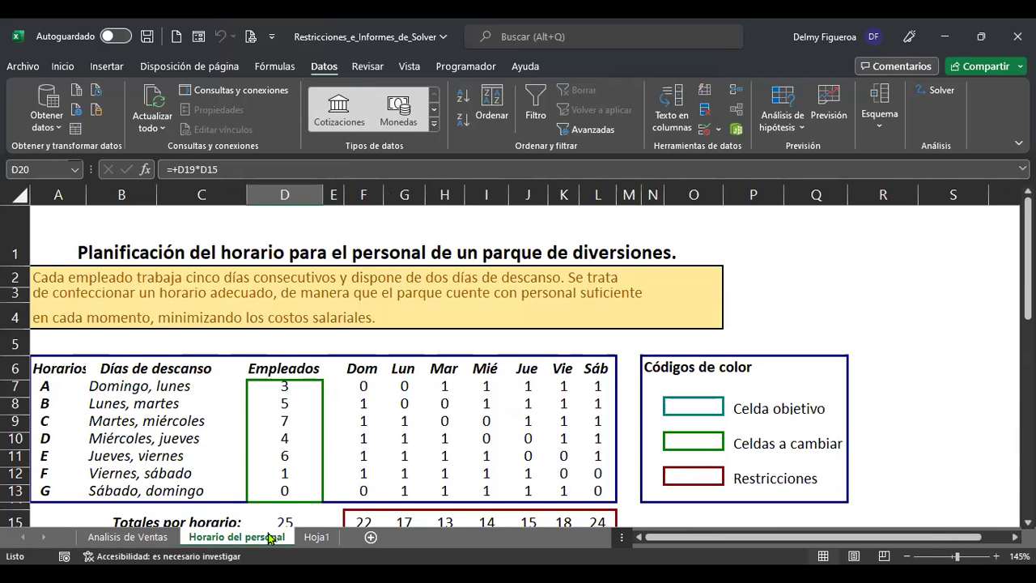
Look over the Horario del personal, Analisis de Ventas and Hoja1 sheets to compare their Solver models
{"action": "scroll", "coordinate": [527, 394], "scroll_direction": "down", "scroll_amount": 1}
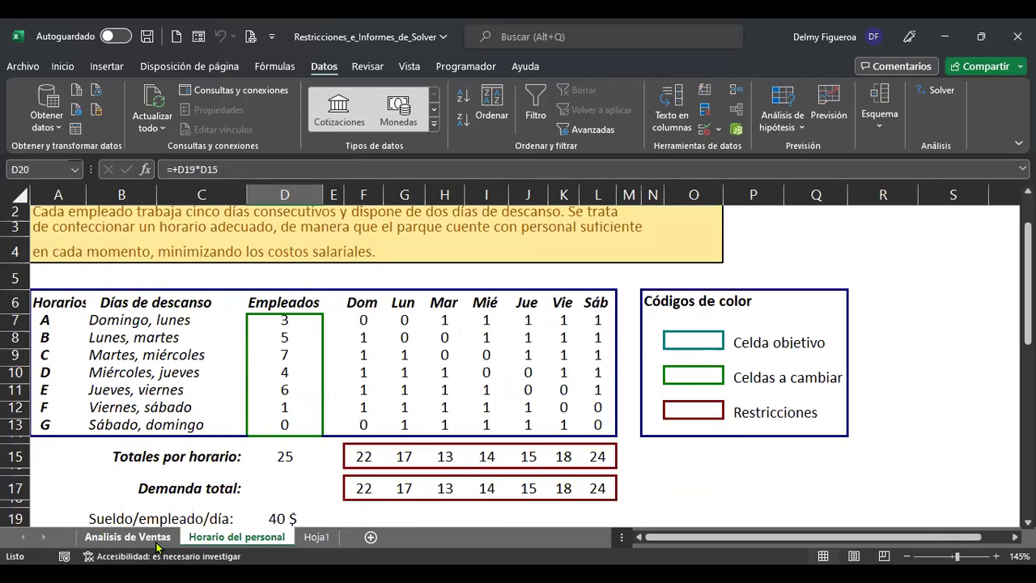
{"action": "left_click", "coordinate": [225, 472]}
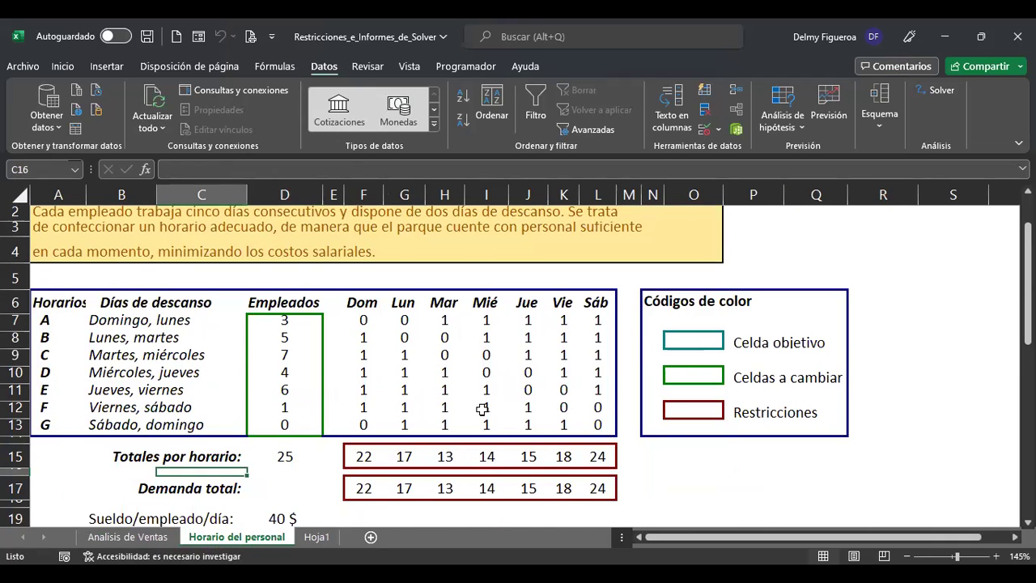
{"action": "scroll", "coordinate": [484, 409], "scroll_direction": "up", "scroll_amount": 1}
{"action": "scroll", "coordinate": [483, 397], "scroll_direction": "down", "scroll_amount": 2}
{"action": "left_click", "coordinate": [151, 538]}
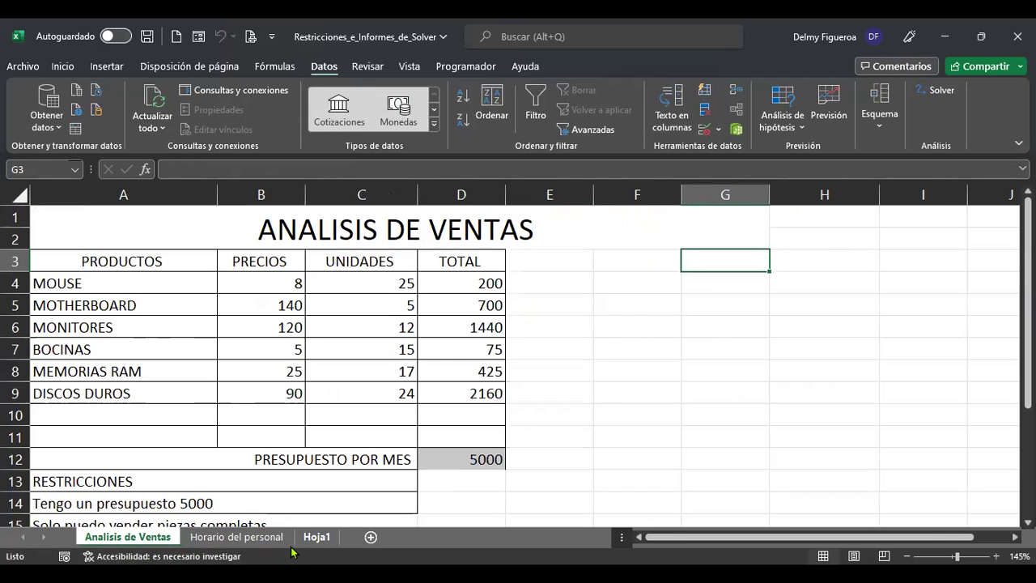
{"action": "left_click", "coordinate": [316, 538]}
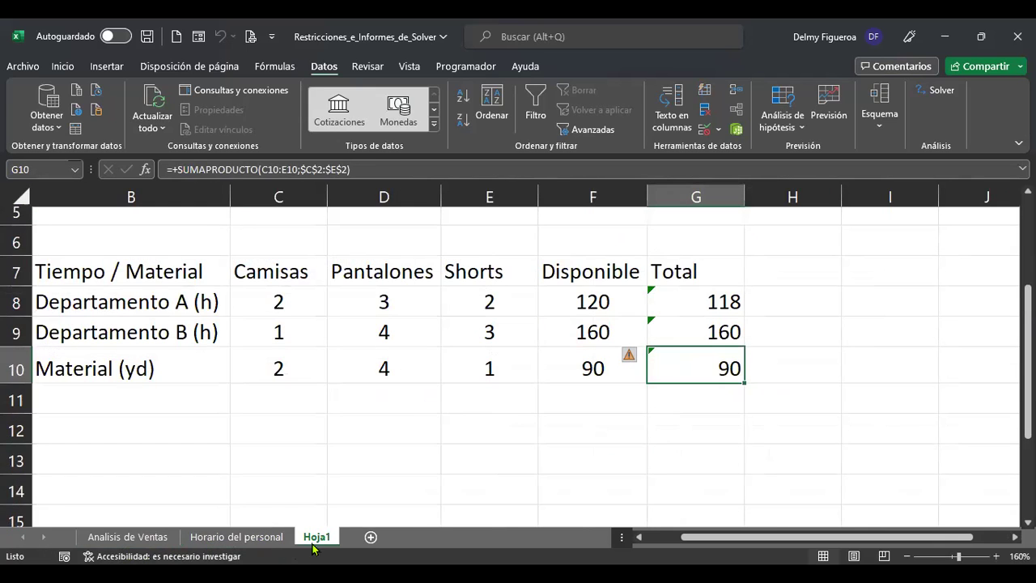
{"action": "scroll", "coordinate": [602, 439], "scroll_direction": "up", "scroll_amount": 2}
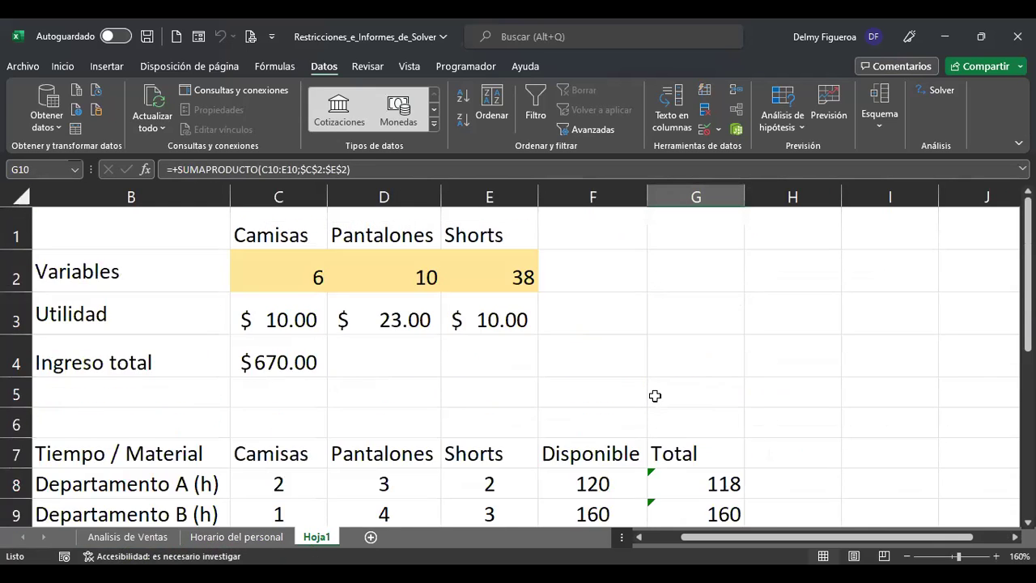
{"action": "left_click", "coordinate": [127, 537]}
{"action": "left_click", "coordinate": [476, 457]}
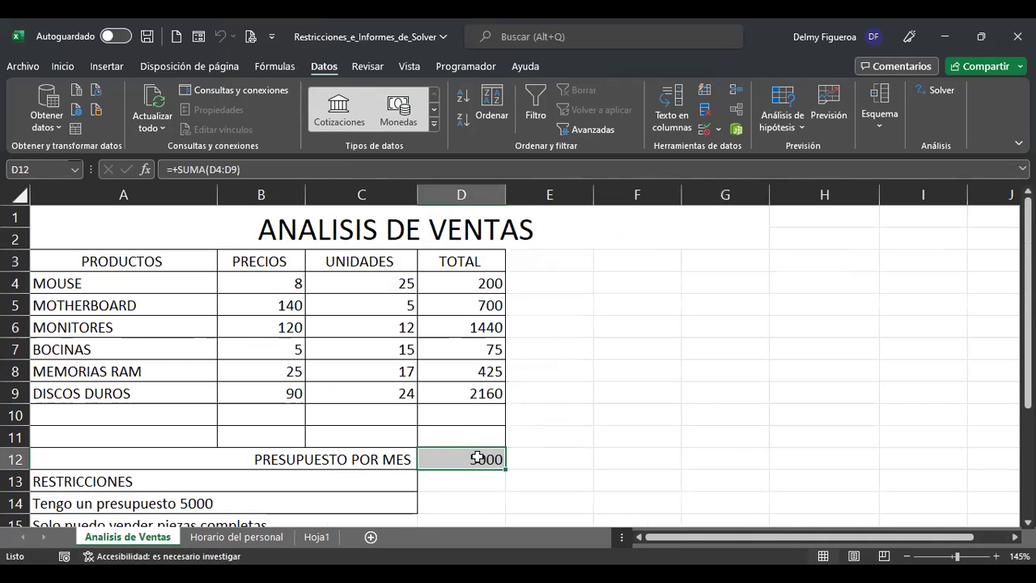
{"action": "left_click", "coordinate": [941, 93]}
{"action": "left_click", "coordinate": [601, 465]}
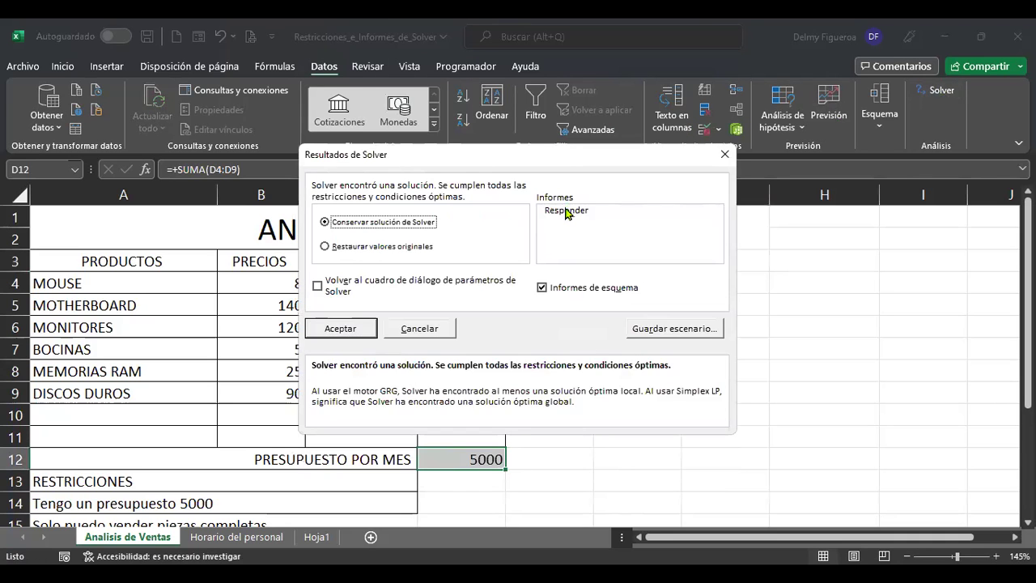
{"action": "left_click", "coordinate": [568, 211]}
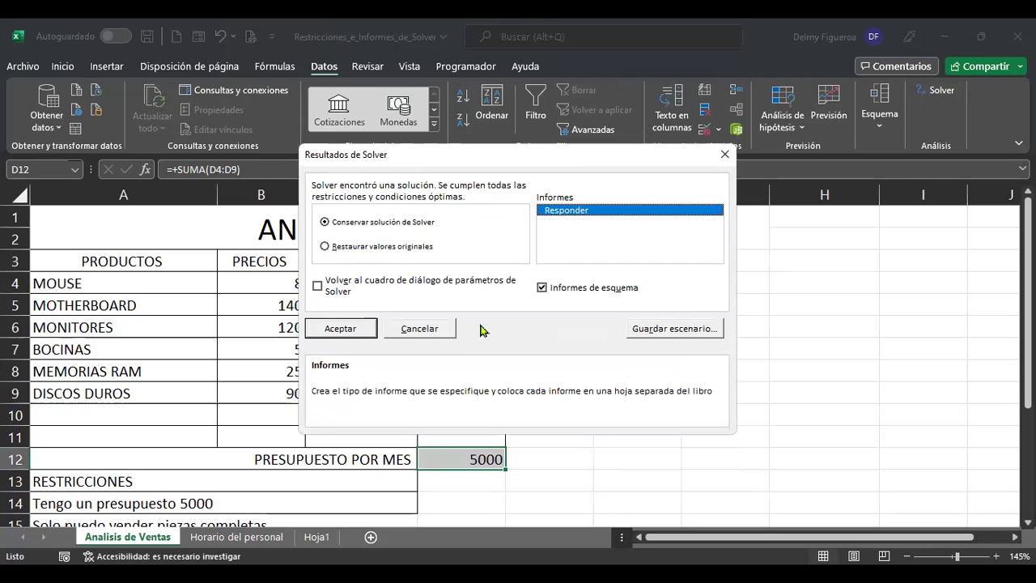
{"action": "left_click", "coordinate": [429, 328]}
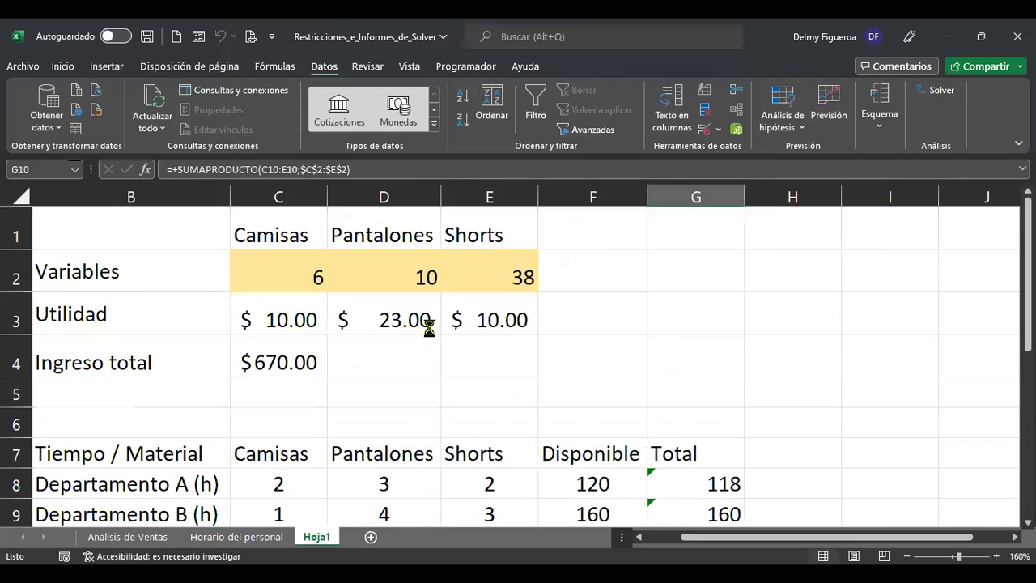
Solve the Hoja1 model again, keeping the Solver solution and generating the Responder report with outline reports (Informes de esquema) enabled
{"action": "left_click", "coordinate": [489, 351]}
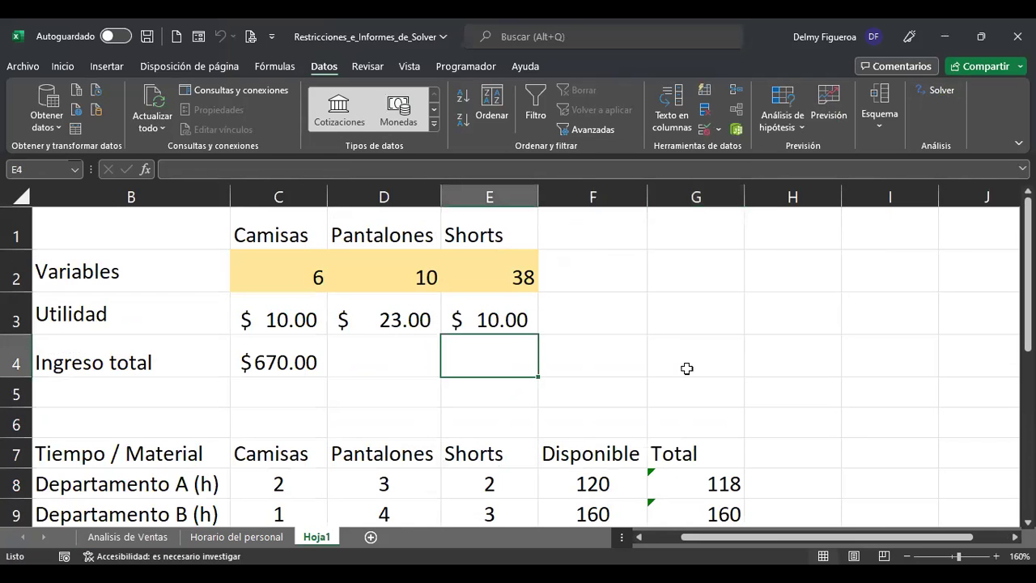
{"action": "left_click_drag", "start_coordinate": [280, 282], "coordinate": [500, 278]}
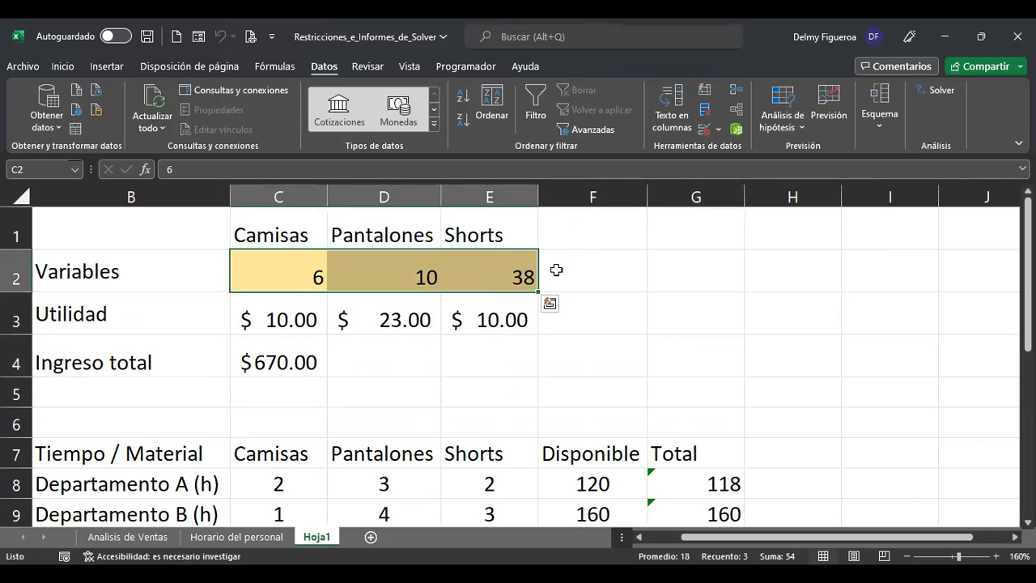
{"action": "scroll", "coordinate": [764, 365], "scroll_direction": "down", "scroll_amount": 2}
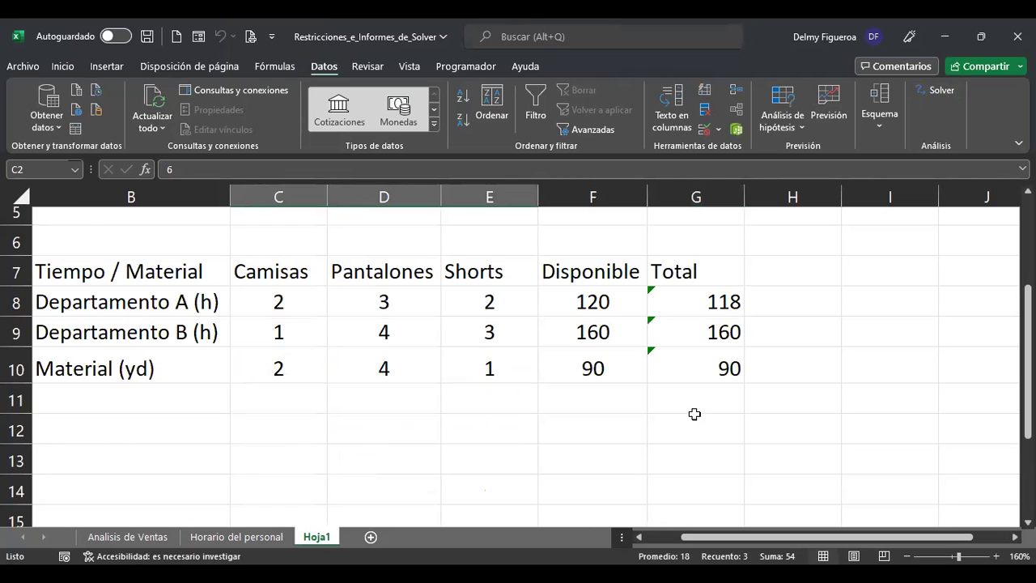
{"action": "scroll", "coordinate": [694, 413], "scroll_direction": "up", "scroll_amount": 2}
{"action": "left_click", "coordinate": [480, 279]}
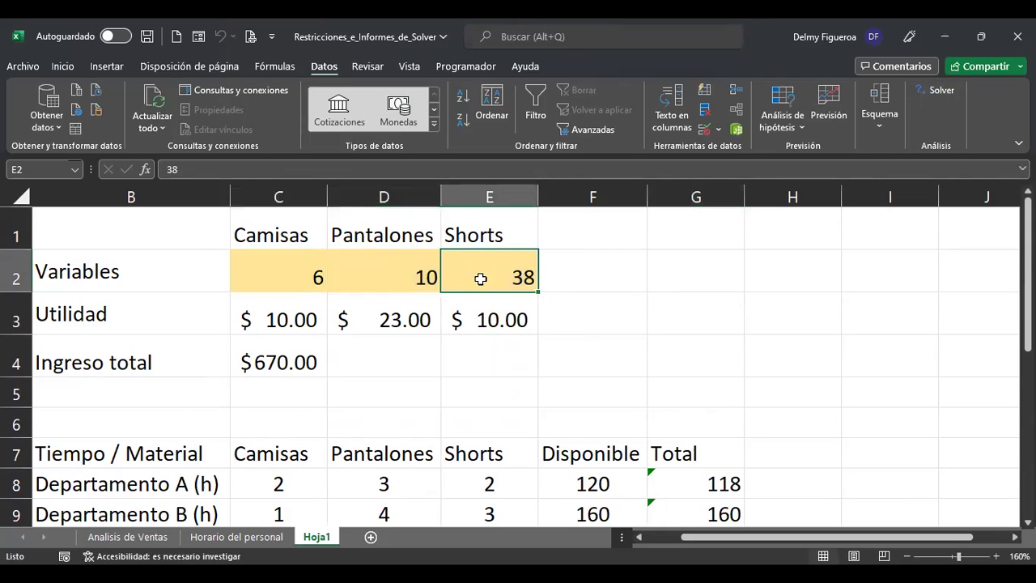
{"action": "left_click", "coordinate": [937, 90]}
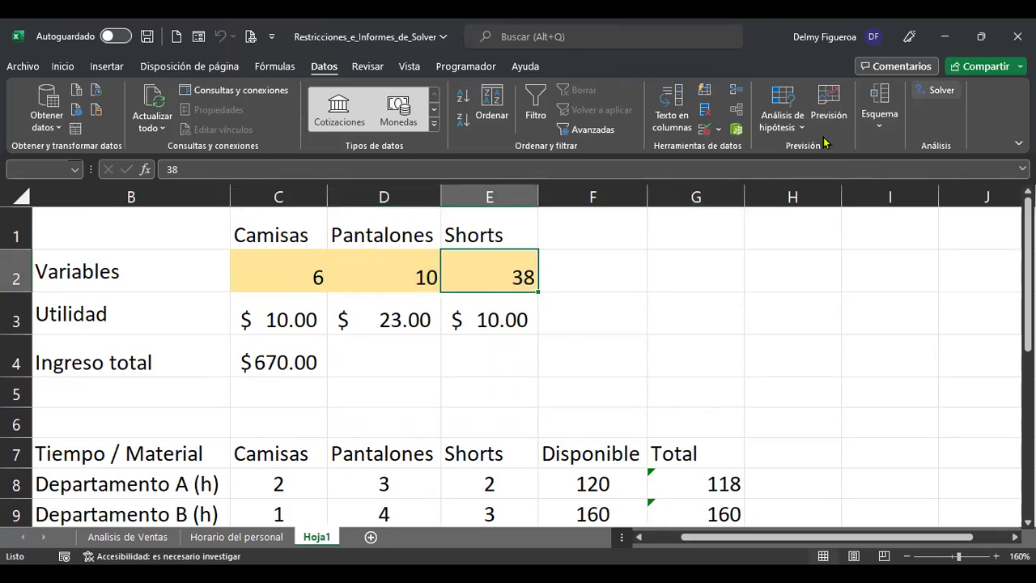
{"action": "left_click", "coordinate": [582, 465]}
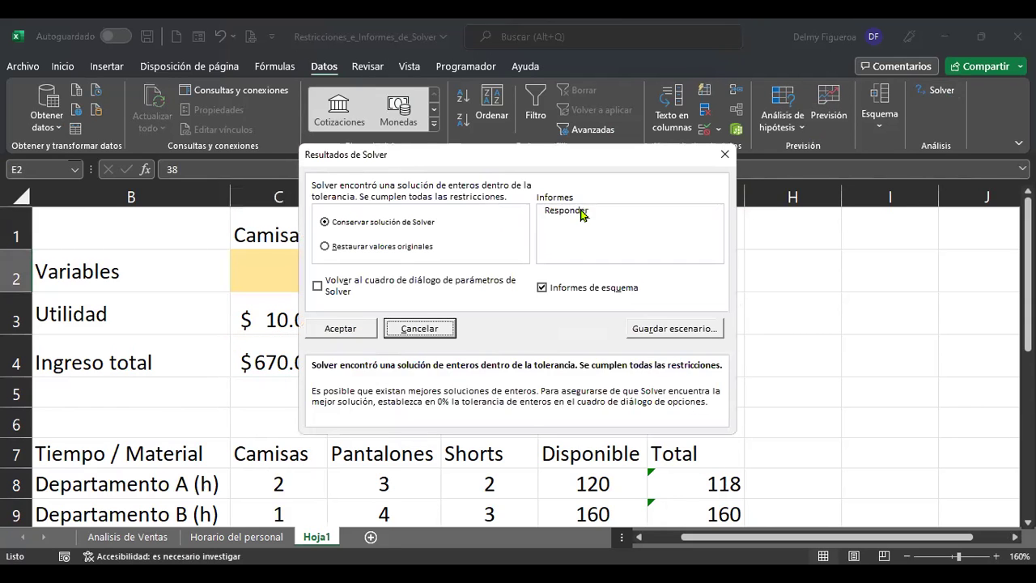
{"action": "left_click", "coordinate": [581, 212]}
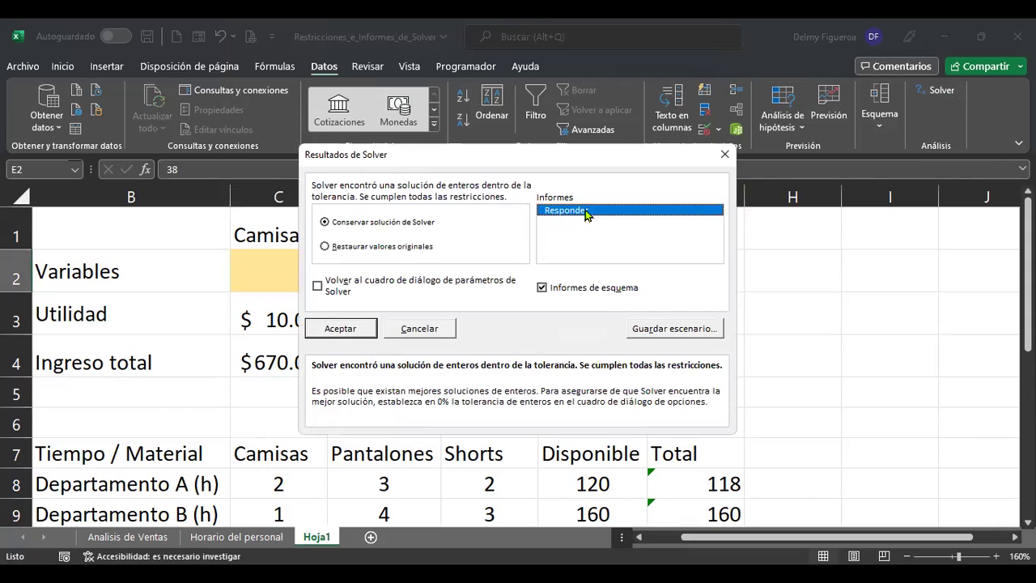
{"action": "left_click", "coordinate": [347, 328]}
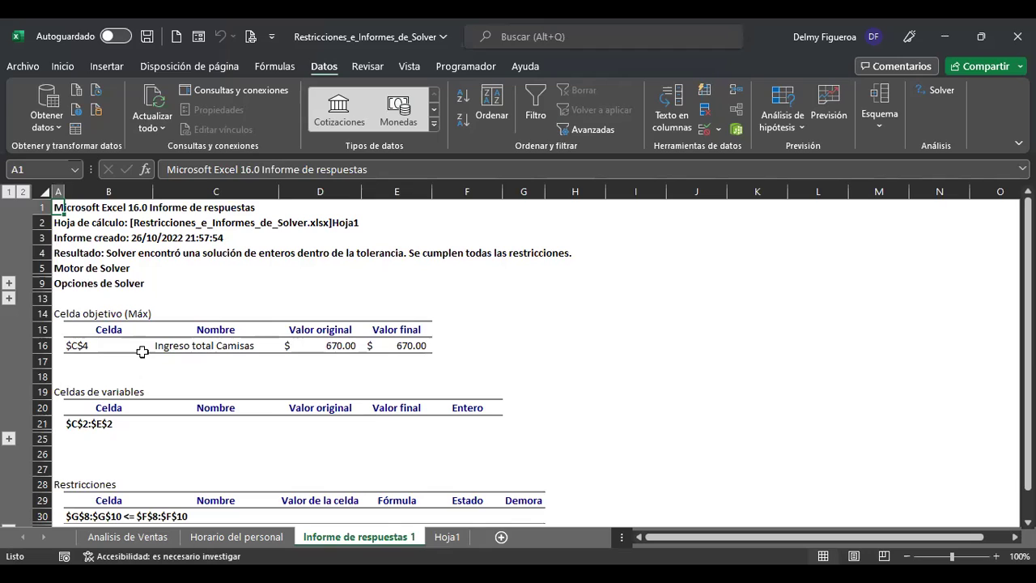
Examine the Celda objetivo row of the answer report: its cell, name, original value and final value
{"action": "left_click", "coordinate": [220, 360]}
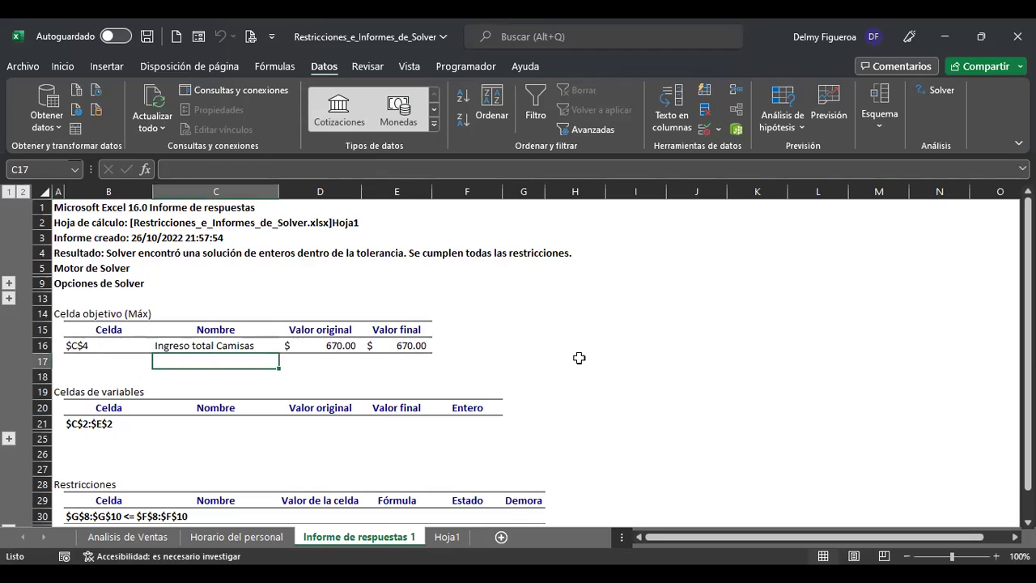
{"action": "key", "text": "Up"}
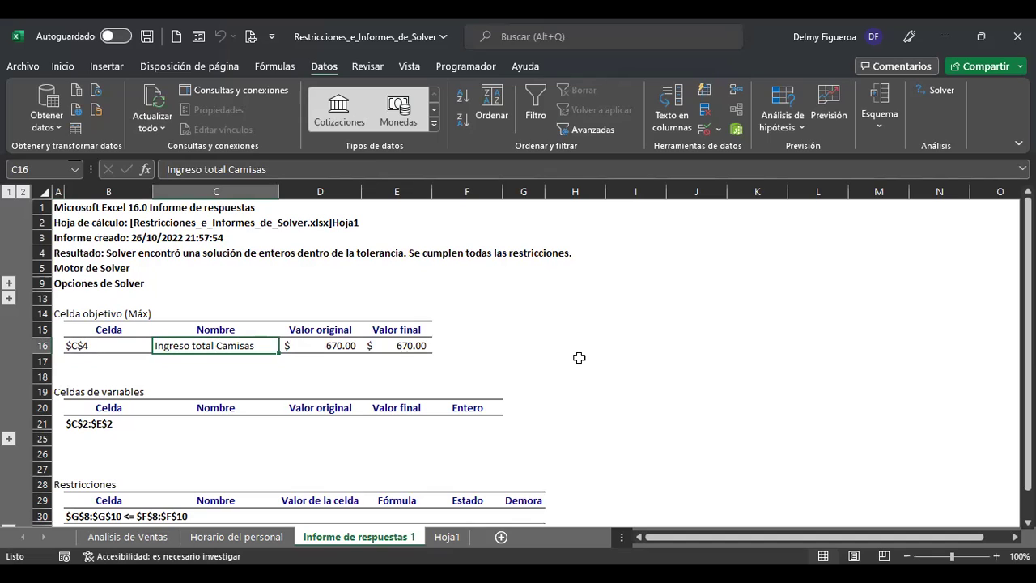
{"action": "key", "text": "Left"}
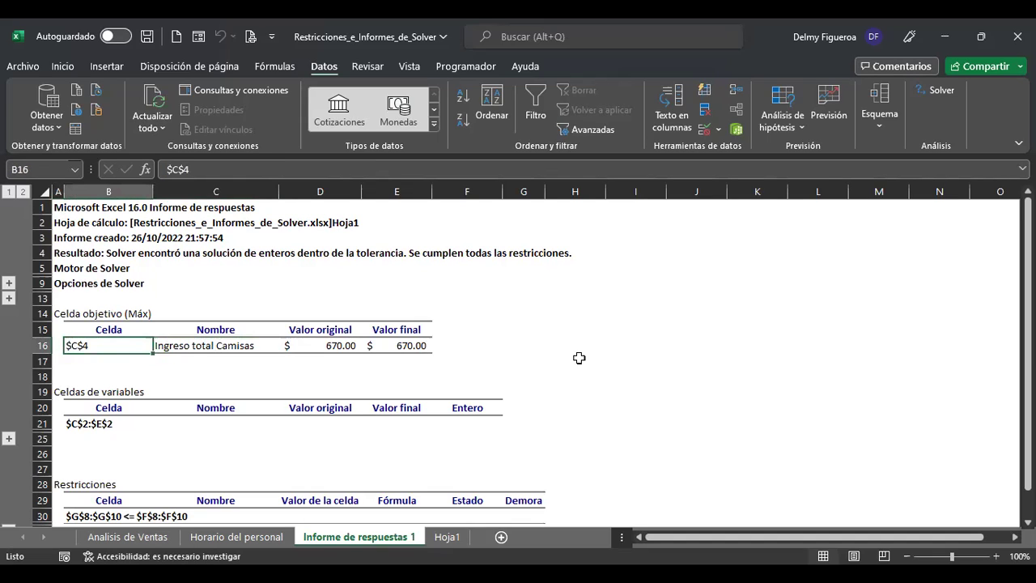
{"action": "key", "text": "Right"}
{"action": "key", "text": "Right"}
{"action": "key", "text": "Right"}
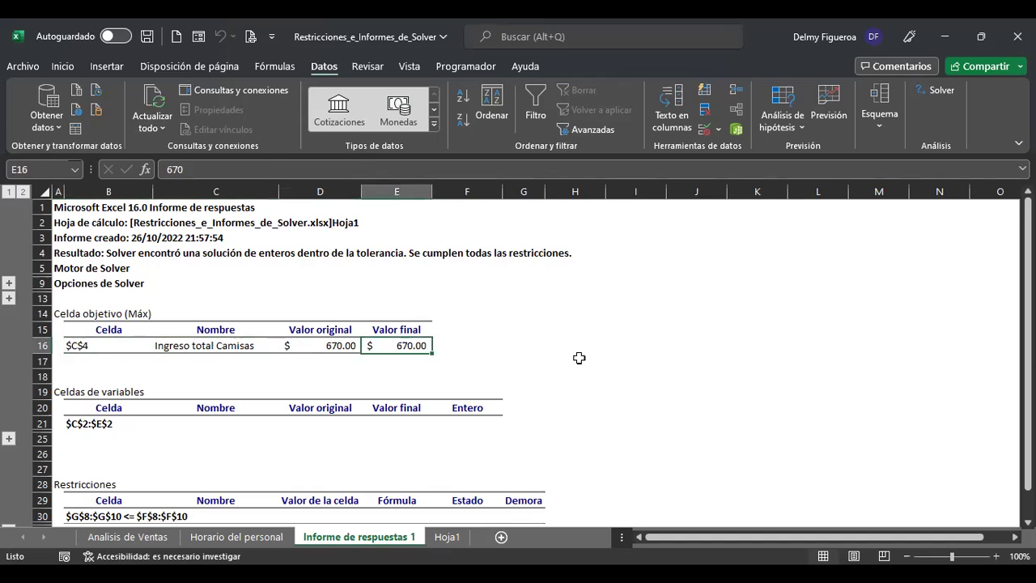
Examine the Celdas de variables section of the answer report and select its variable range entry in B21
{"action": "key", "text": "Left"}
{"action": "key", "text": "Down"}
{"action": "key", "text": "Left"}
{"action": "key", "text": "Left"}
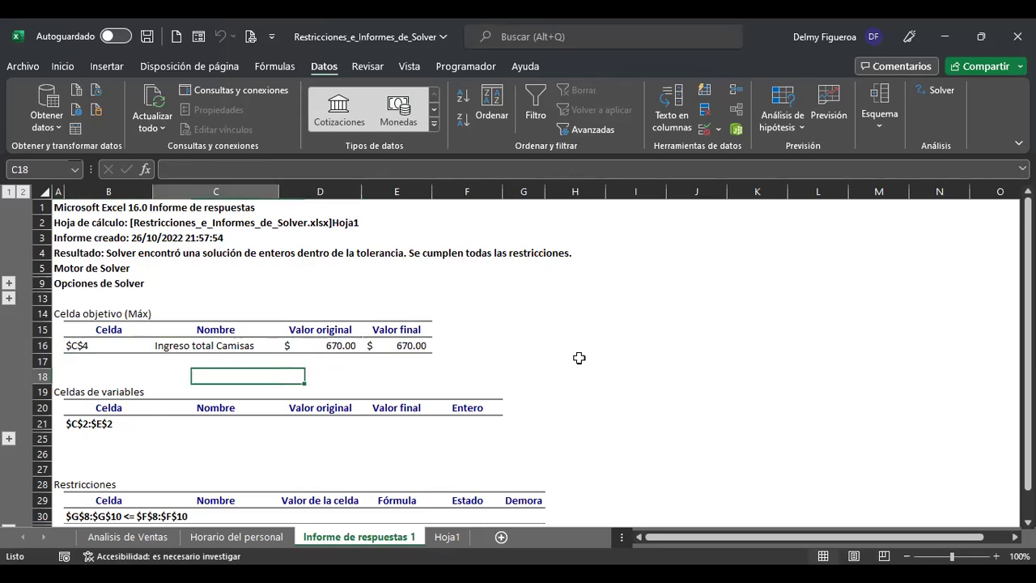
{"action": "key", "text": "Down"}
{"action": "key", "text": "Down"}
{"action": "key", "text": "Down"}
{"action": "key", "text": "Down"}
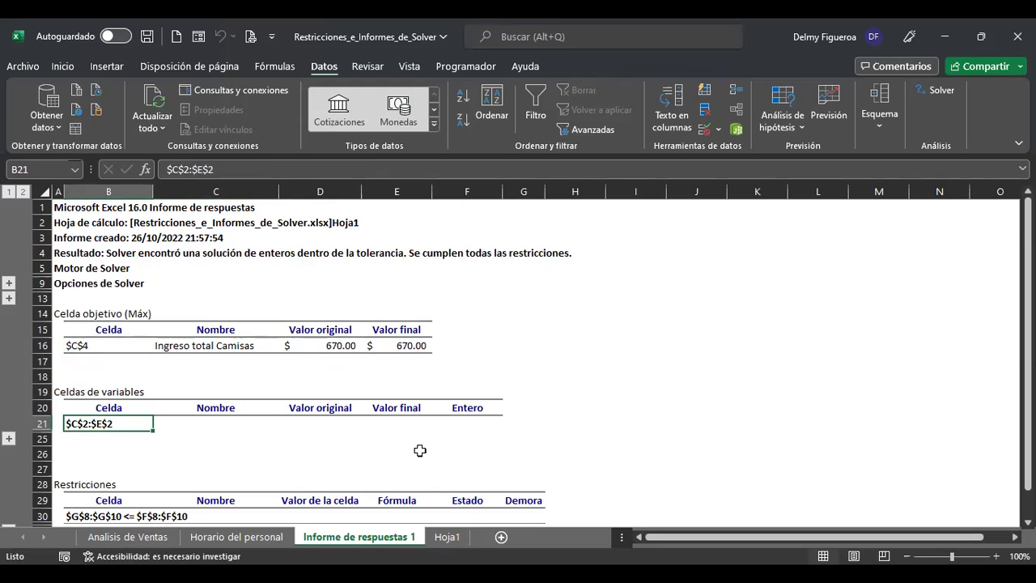
Check the collapsed Restricciones section and expand the whole report to outline level 2
{"action": "scroll", "coordinate": [420, 451], "scroll_direction": "down", "scroll_amount": 2}
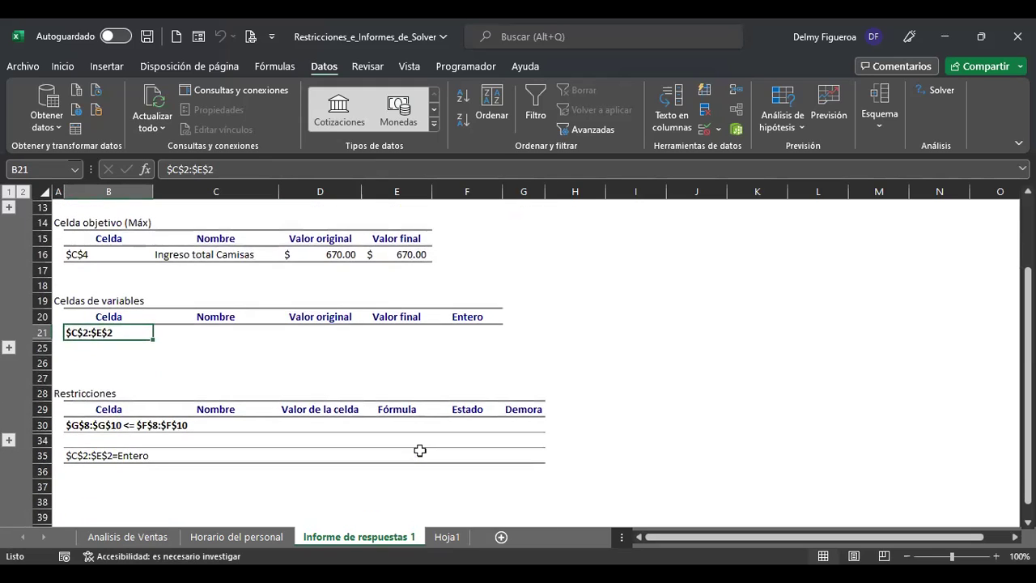
{"action": "left_click", "coordinate": [248, 422]}
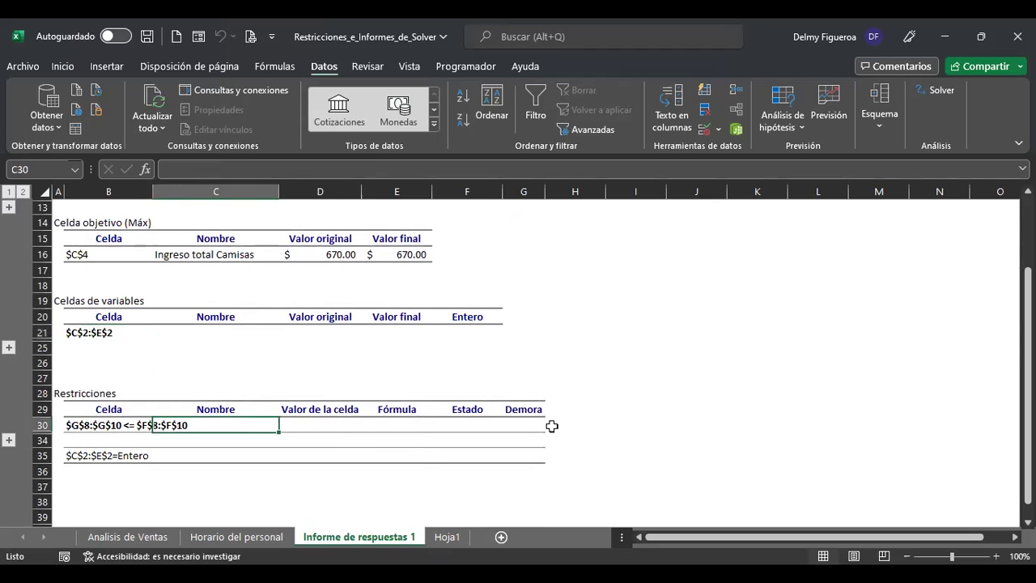
{"action": "key", "text": "Left"}
{"action": "key", "text": "Left"}
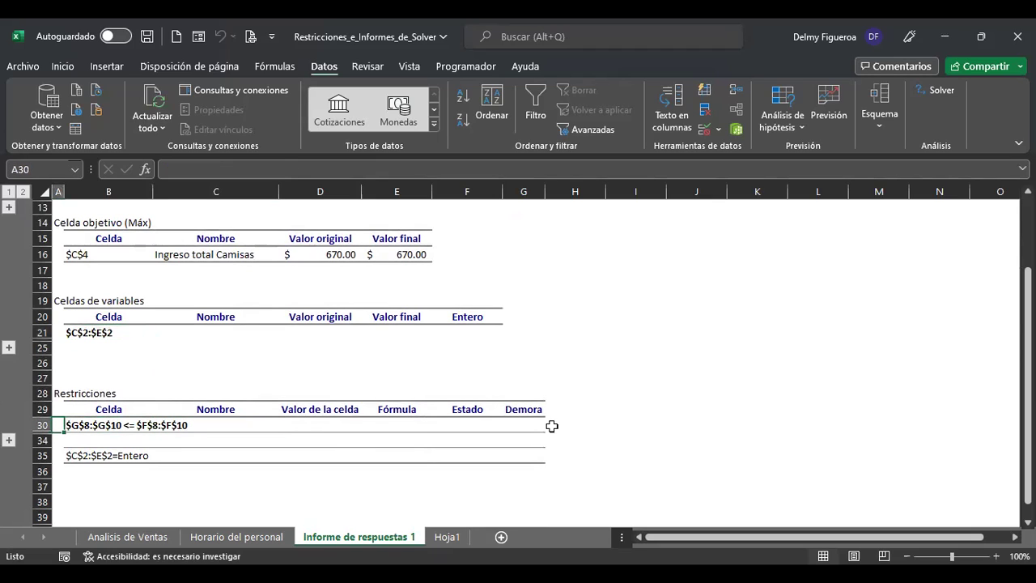
{"action": "key", "text": "Right"}
{"action": "key", "text": "Down"}
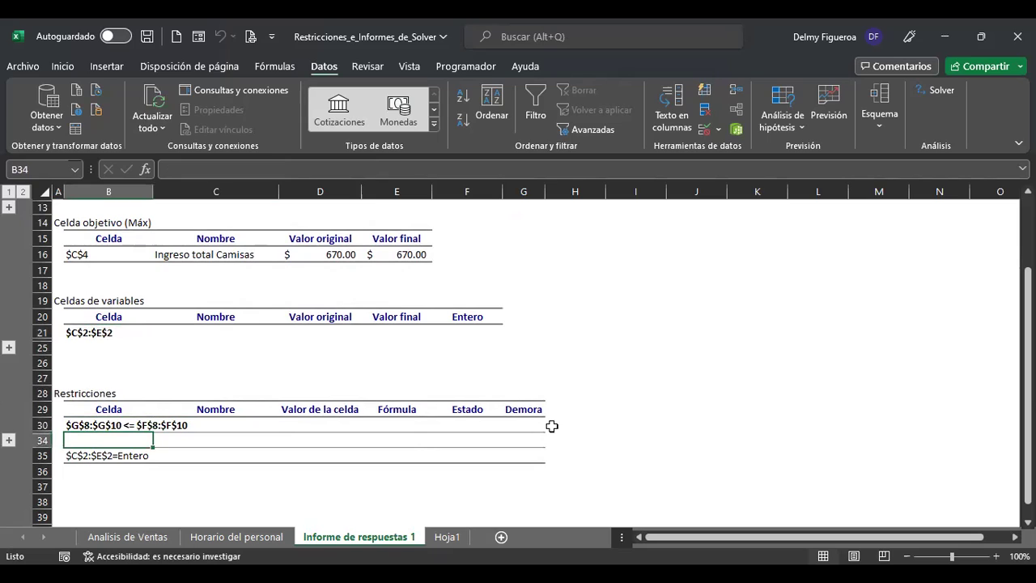
{"action": "left_click", "coordinate": [22, 193]}
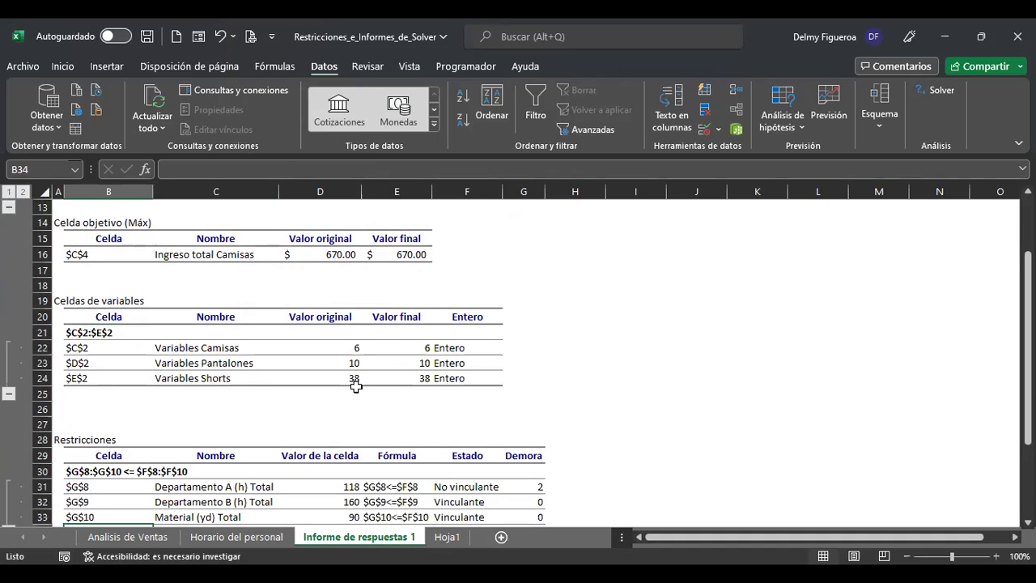
Examine the variable results and each constraint's cell value, formula, Estado and Demora in the expanded report
{"action": "scroll", "coordinate": [400, 343], "scroll_direction": "down", "scroll_amount": 1}
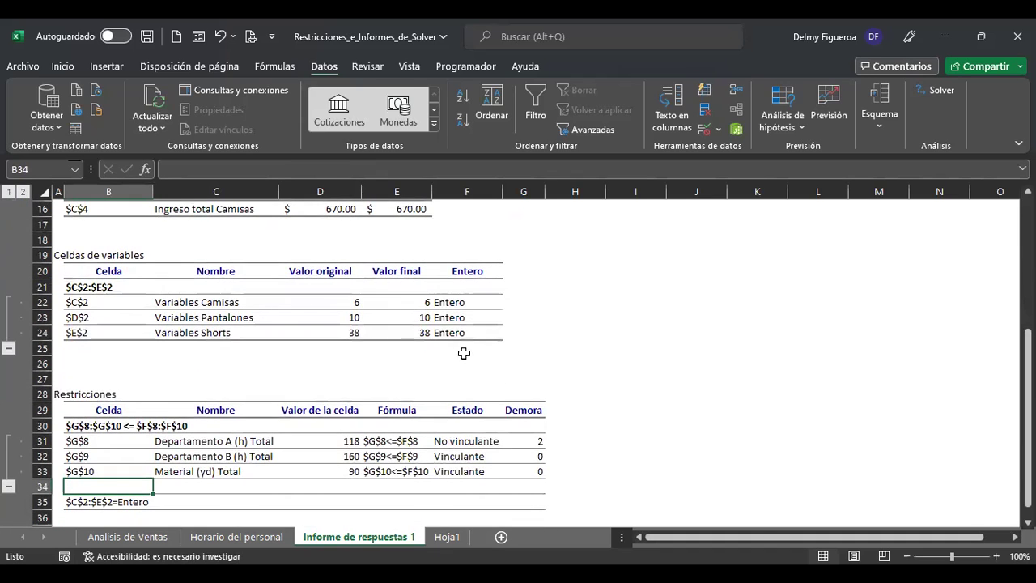
{"action": "scroll", "coordinate": [461, 351], "scroll_direction": "down", "scroll_amount": 2}
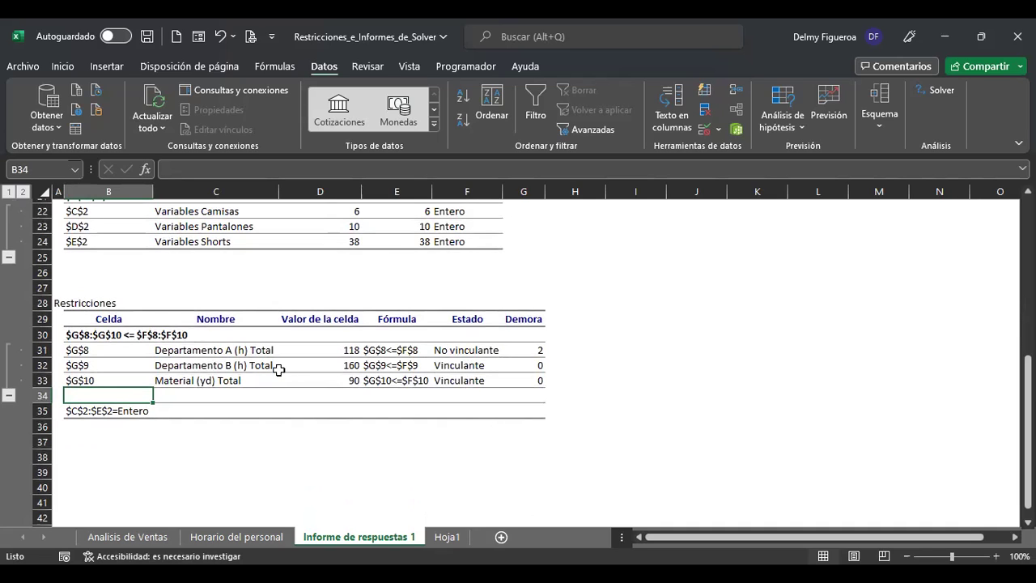
{"action": "left_click", "coordinate": [492, 350]}
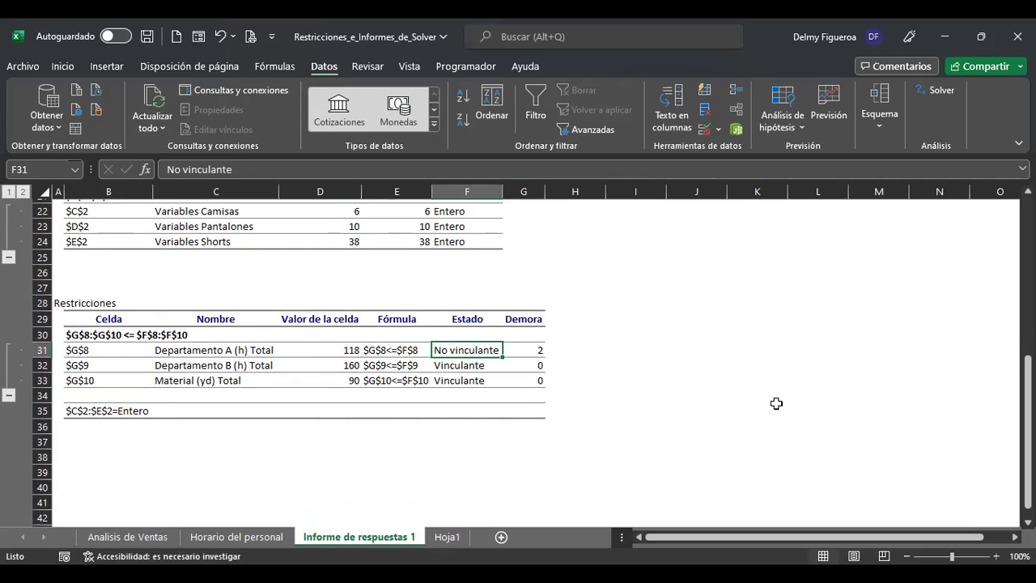
{"action": "key", "text": "Down"}
{"action": "key", "text": "Down"}
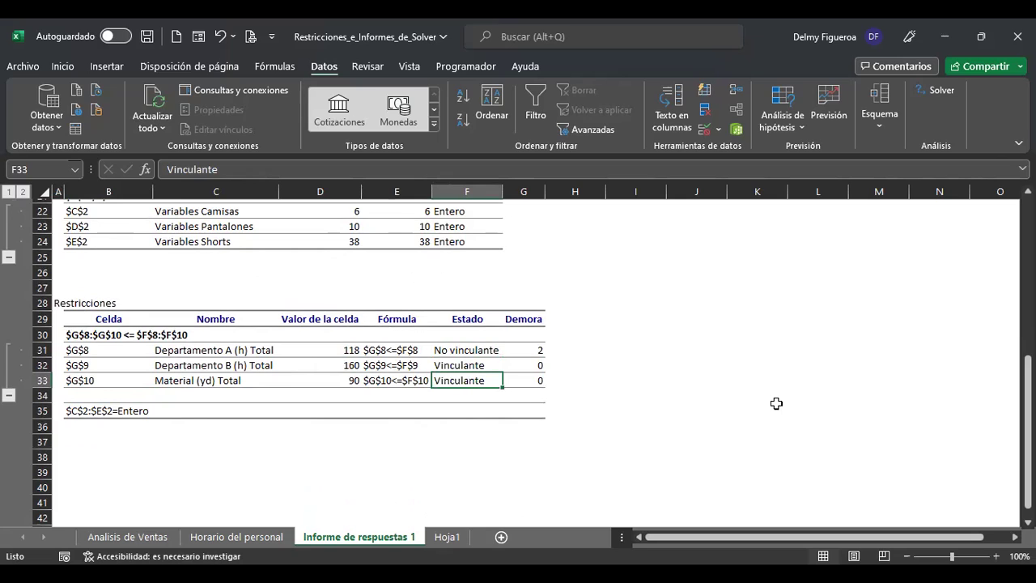
{"action": "key", "text": "Up"}
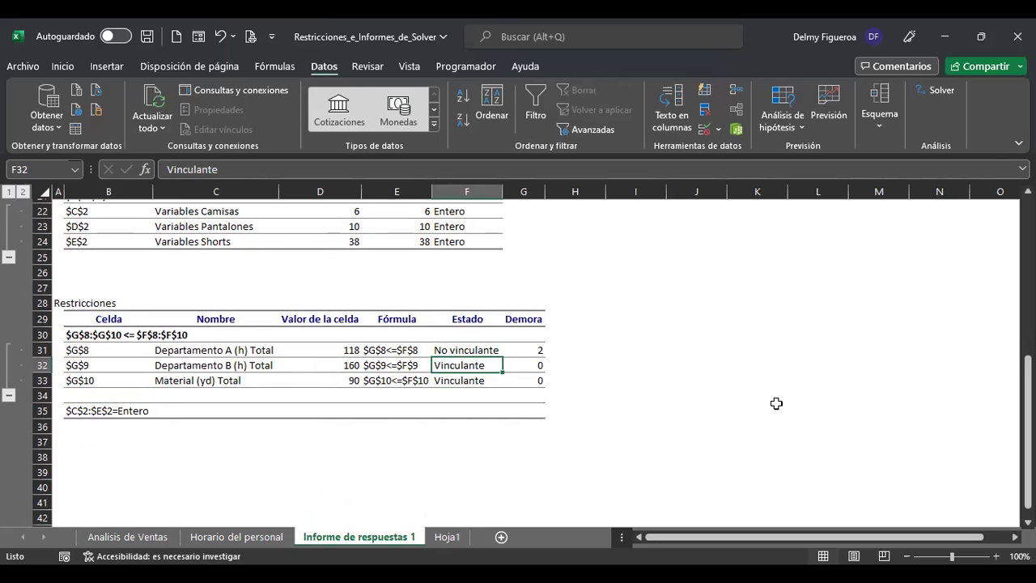
{"action": "key", "text": "Down"}
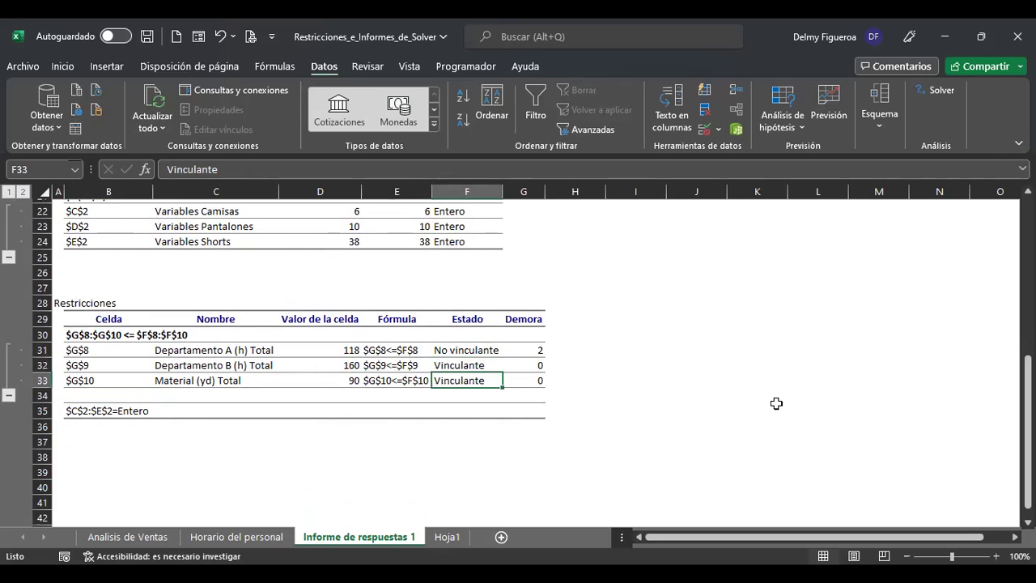
{"action": "key", "text": "Up"}
{"action": "key", "text": "Left"}
{"action": "key", "text": "Right"}
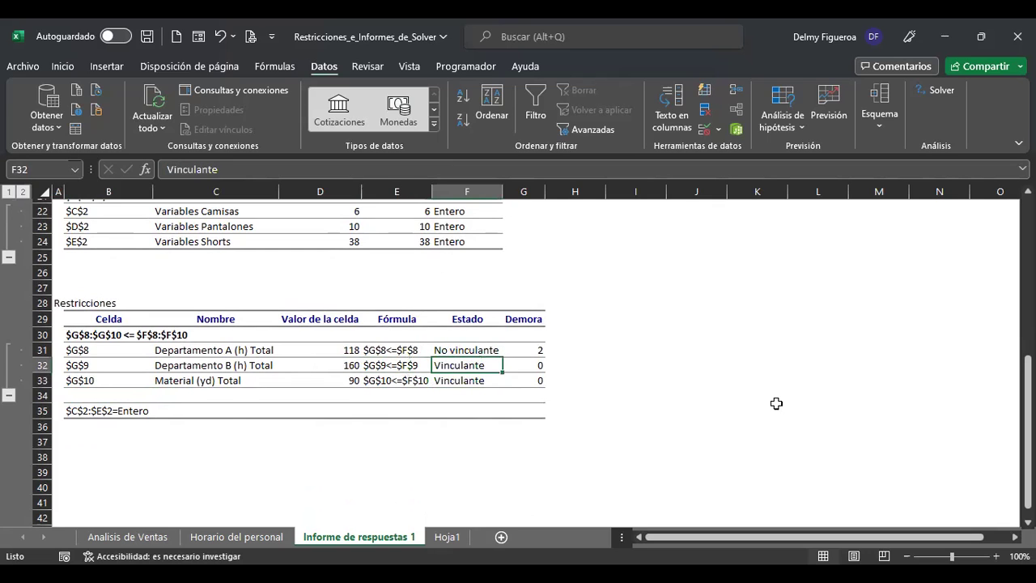
{"action": "key", "text": "Down"}
{"action": "key", "text": "Left"}
{"action": "key", "text": "Left"}
{"action": "key", "text": "Up"}
{"action": "key", "text": "Up"}
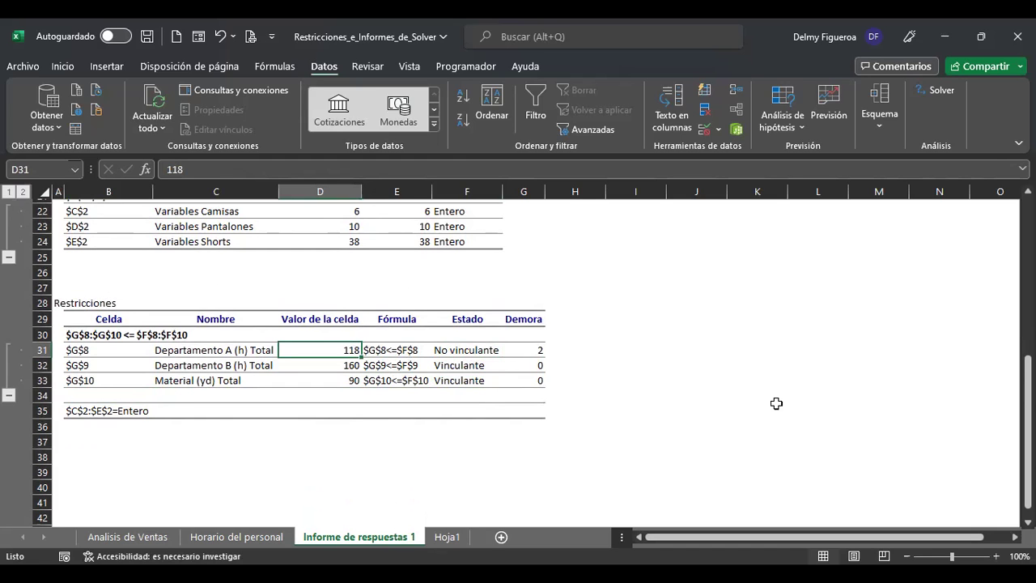
Review the Motor de Solver and Opciones de Solver details at the start of the answer report
{"action": "scroll", "coordinate": [775, 404], "scroll_direction": "up", "scroll_amount": 7}
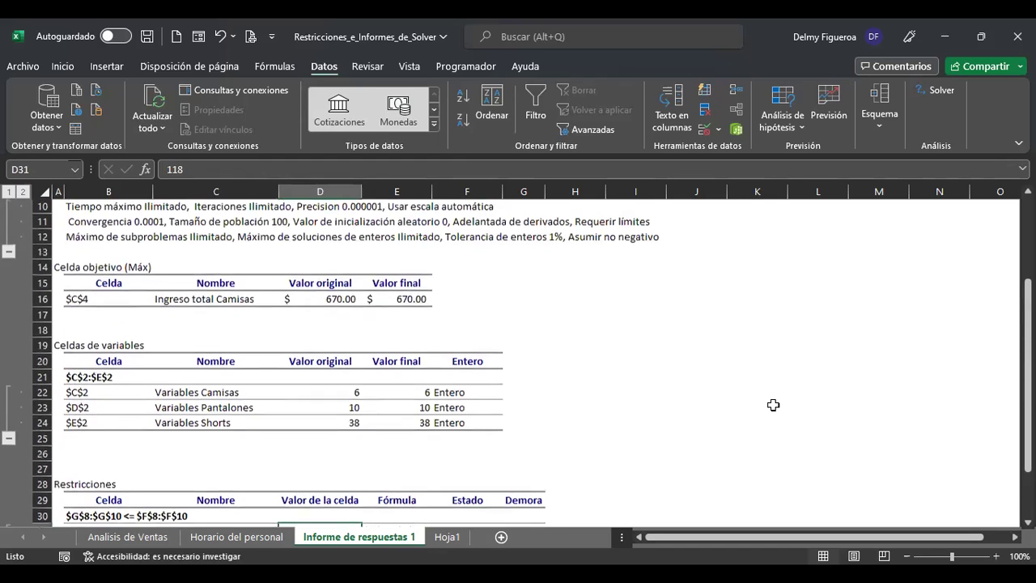
{"action": "left_click", "coordinate": [547, 358]}
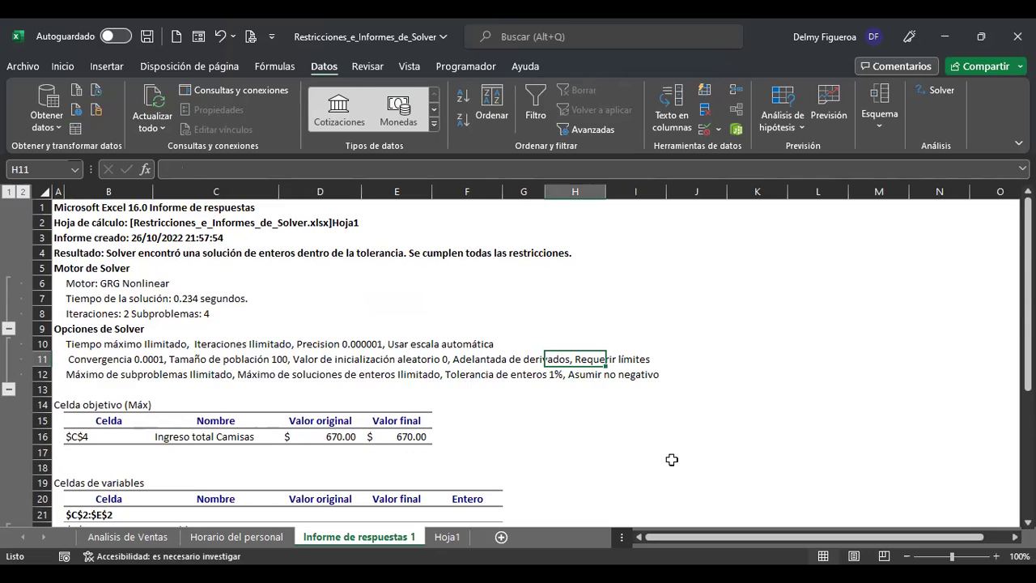
{"action": "left_click", "coordinate": [199, 385]}
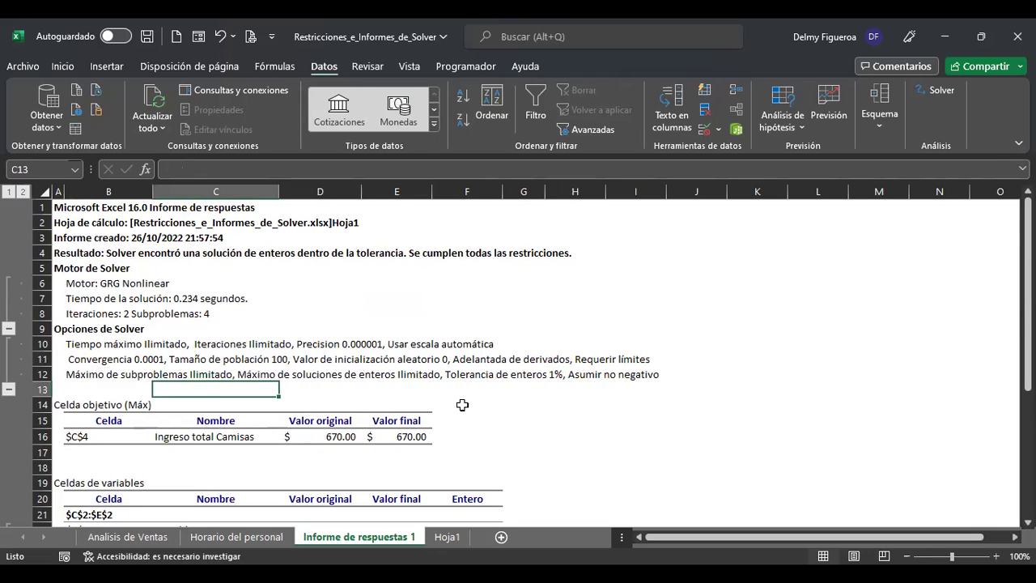